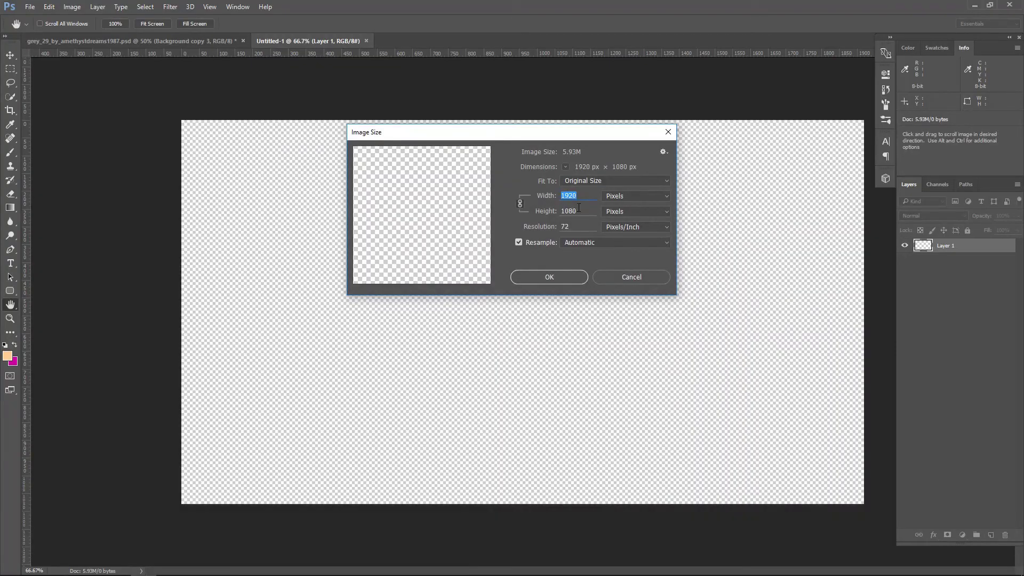
# Accept the 1920 × 1080 canvas size in Image Size
pyautogui.press('Tab')
pyautogui.click(578, 226)
pyautogui.click(568, 273)
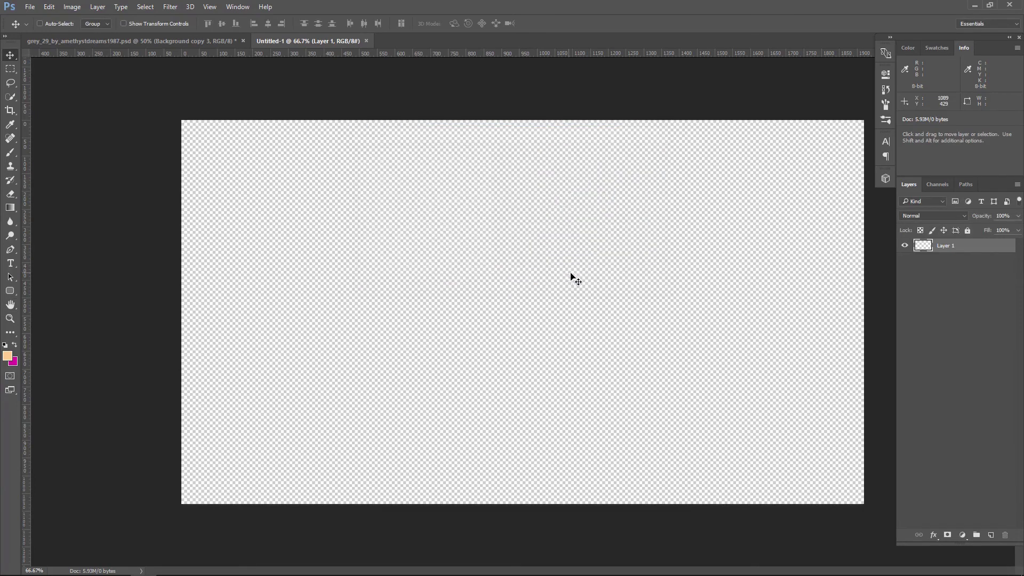
# Add a Gradient Fill layer with a navy-to-dark-purple gradient
pyautogui.click(961, 533)
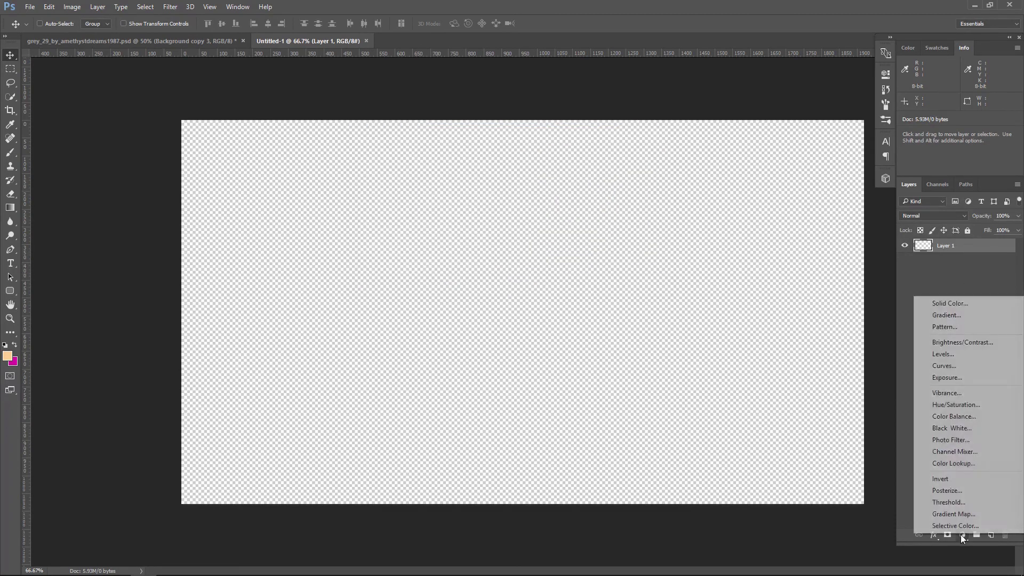
pyautogui.click(960, 316)
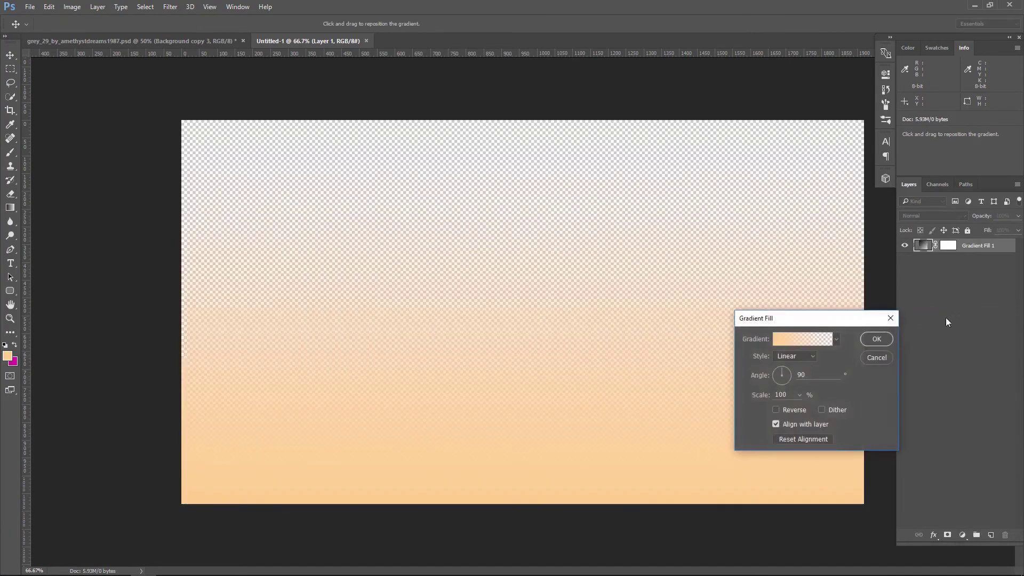
pyautogui.click(807, 339)
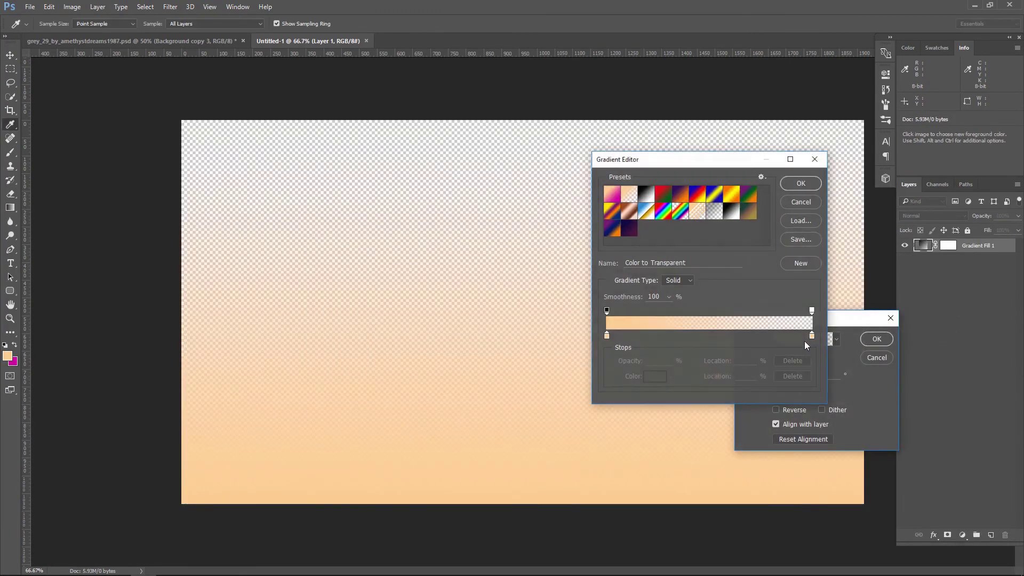
pyautogui.click(631, 229)
pyautogui.click(607, 336)
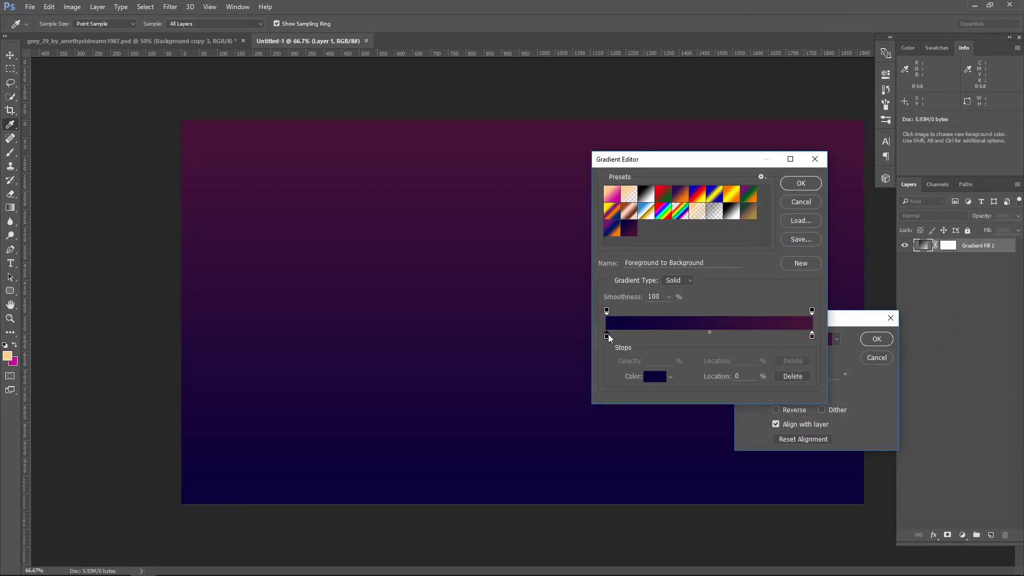
pyautogui.click(646, 376)
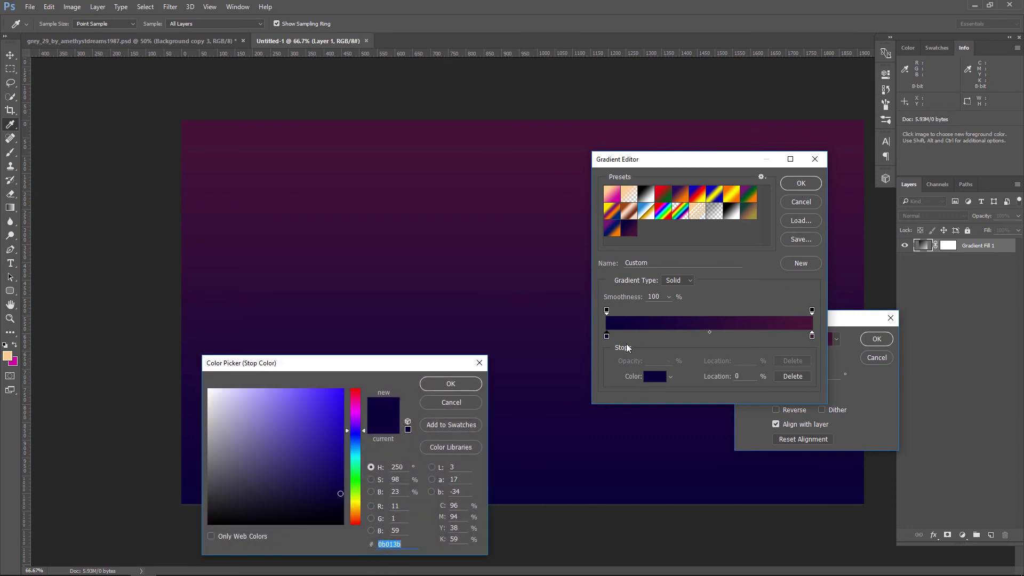
pyautogui.click(454, 382)
pyautogui.click(812, 336)
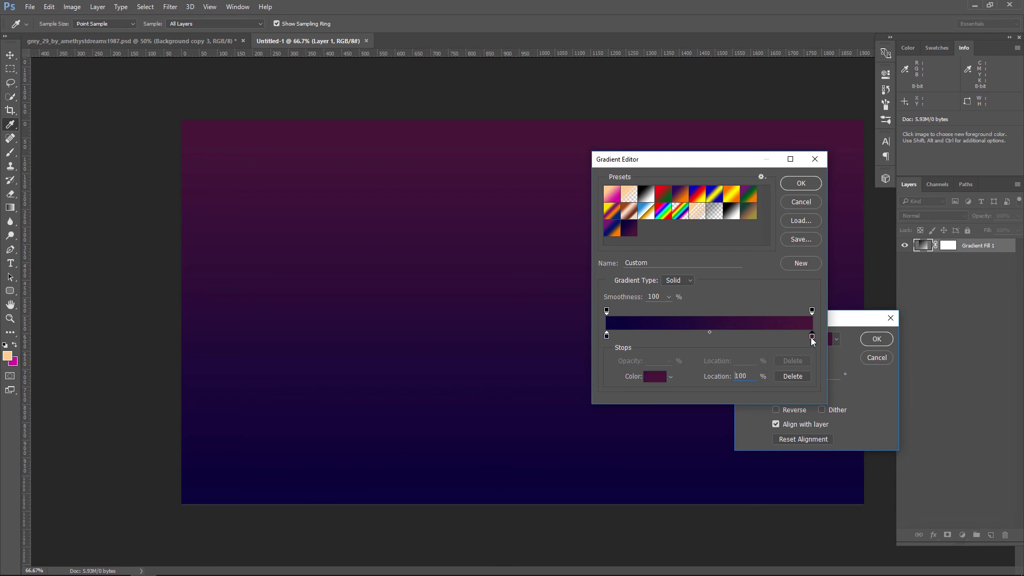
pyautogui.click(657, 379)
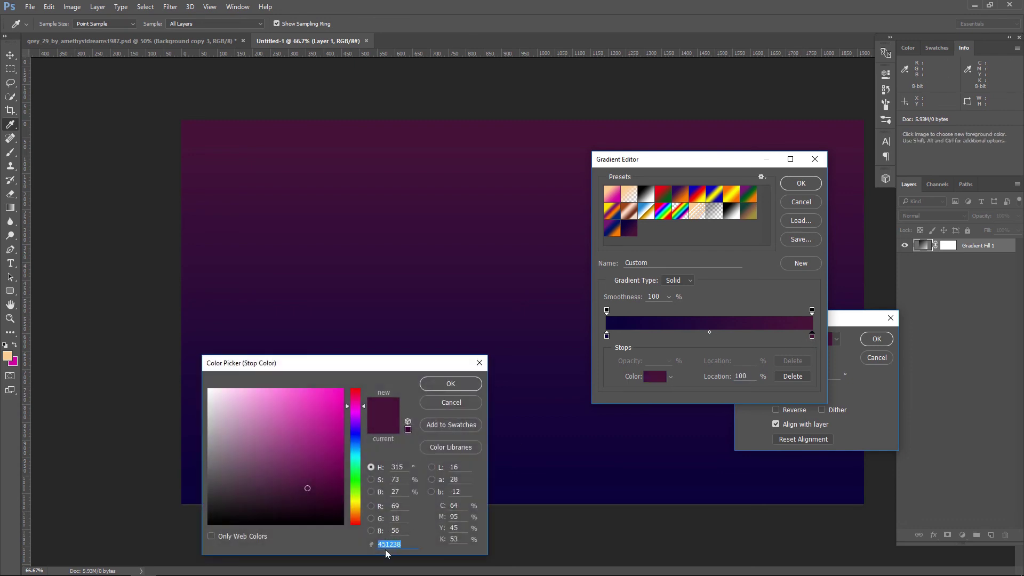
pyautogui.moveTo(311, 486); pyautogui.dragTo(325, 482)
pyautogui.click(451, 383)
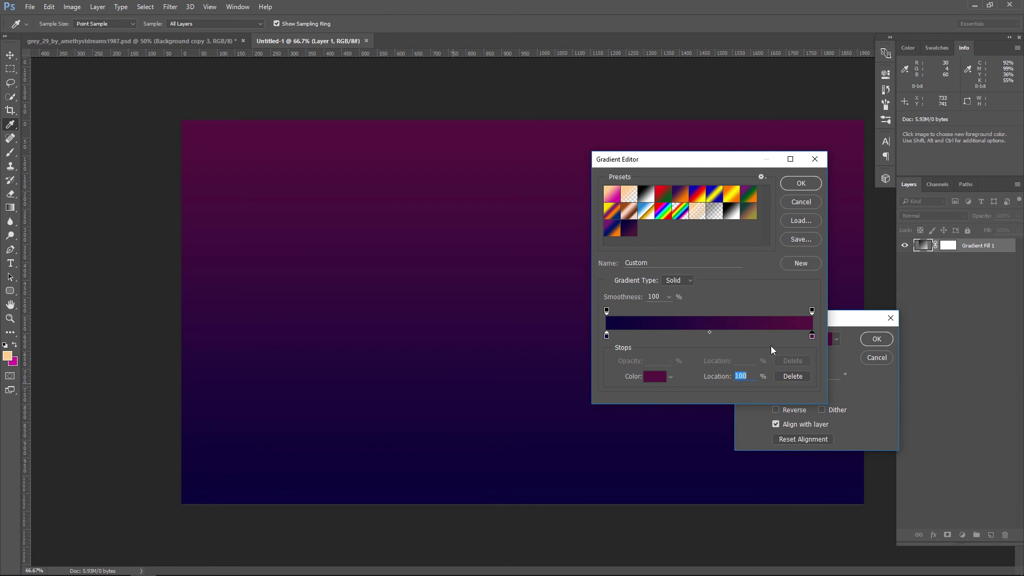
pyautogui.click(802, 183)
# Make the gradient Radial and Reversed at about 308% scale, then apply it
pyautogui.click(803, 358)
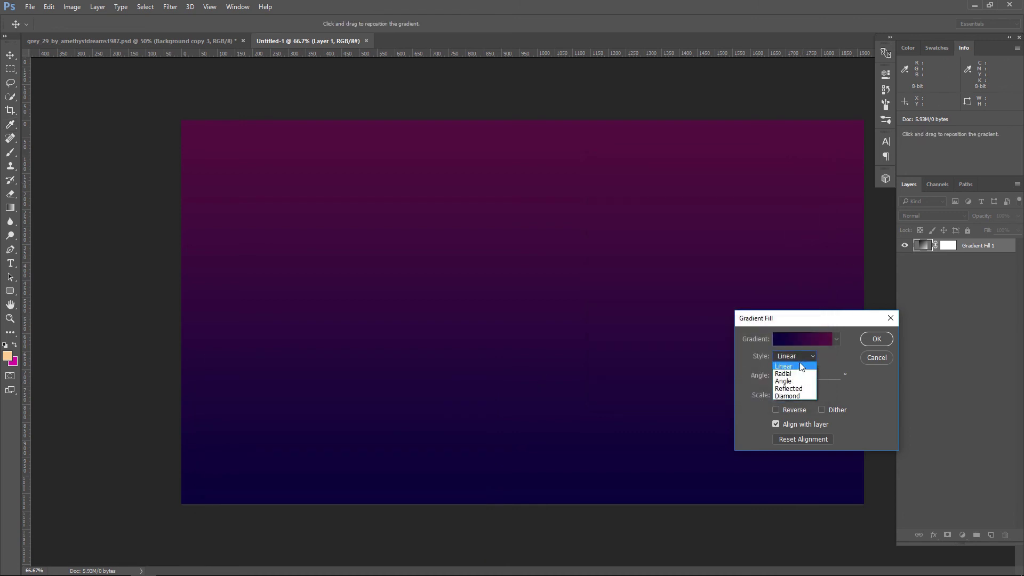
pyautogui.click(794, 374)
pyautogui.click(775, 410)
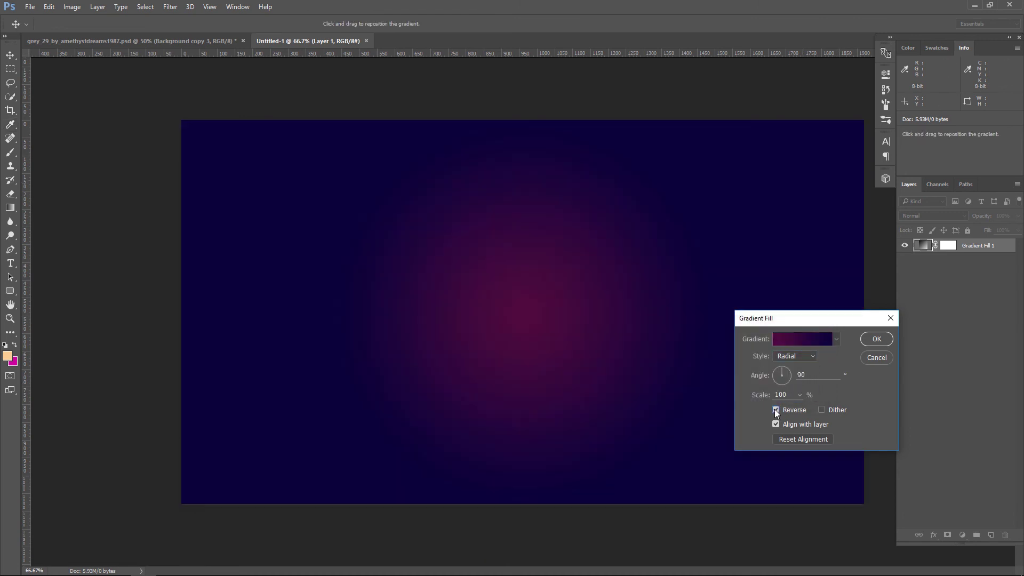
pyautogui.click(798, 395)
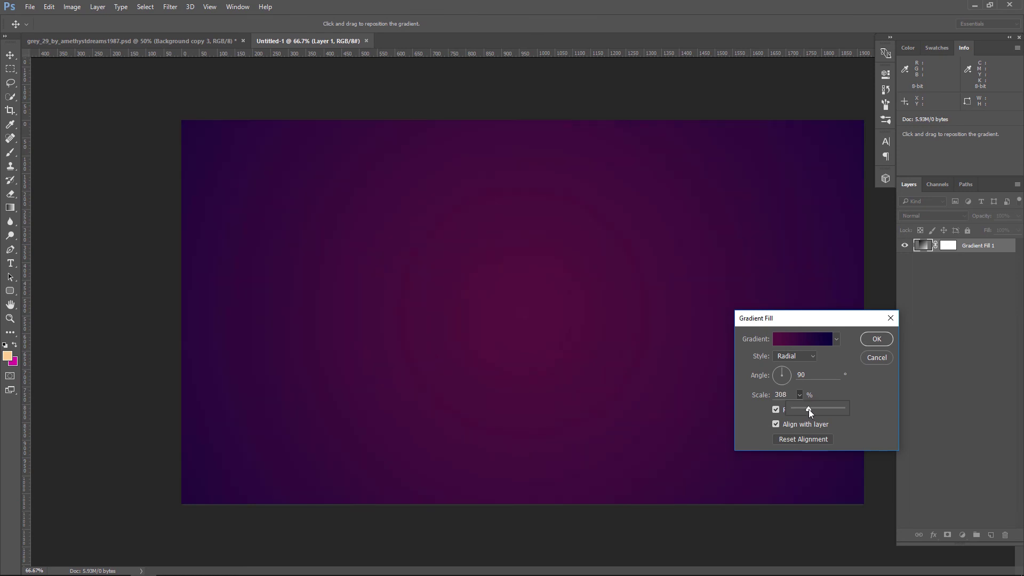
pyautogui.click(874, 341)
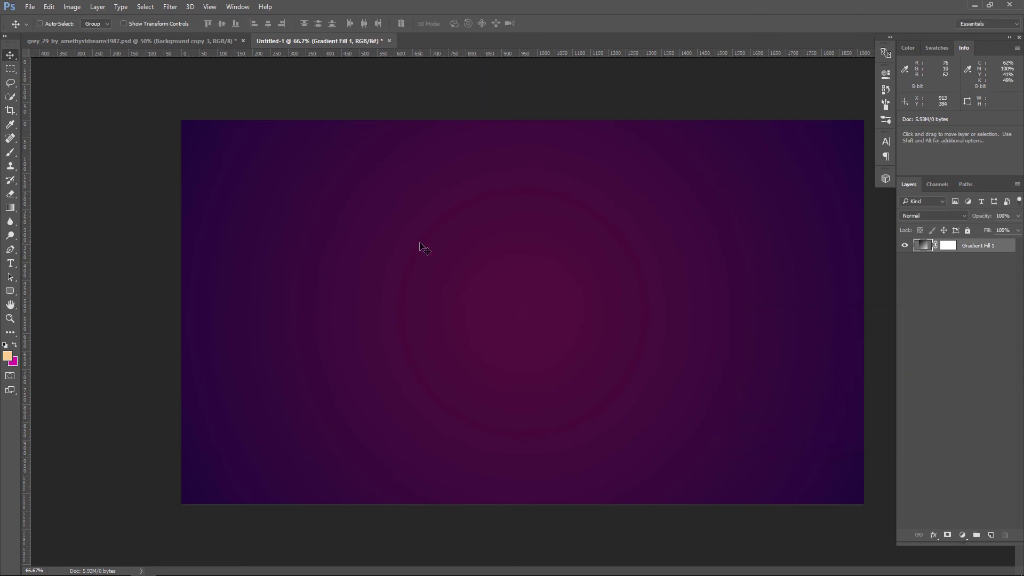
# Add a new layer and choose a soft cloud-texture brush at 1920 px
pyautogui.click(990, 535)
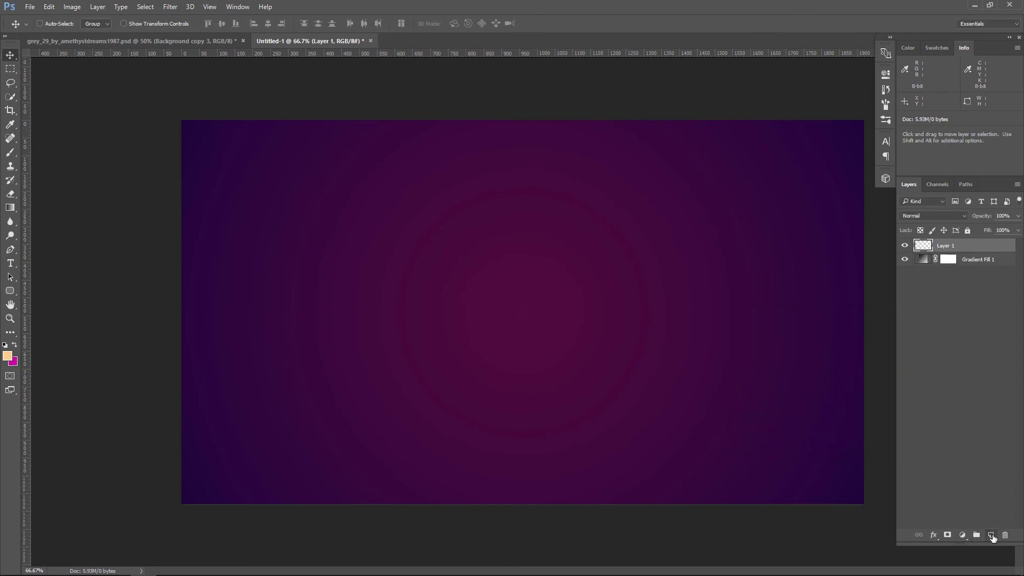
pyautogui.click(10, 153)
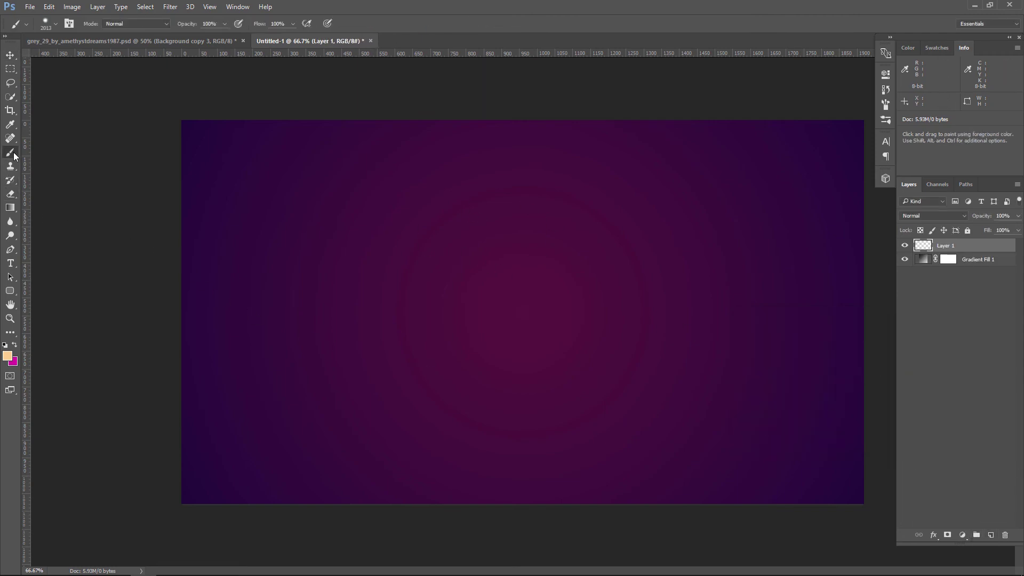
pyautogui.click(57, 24)
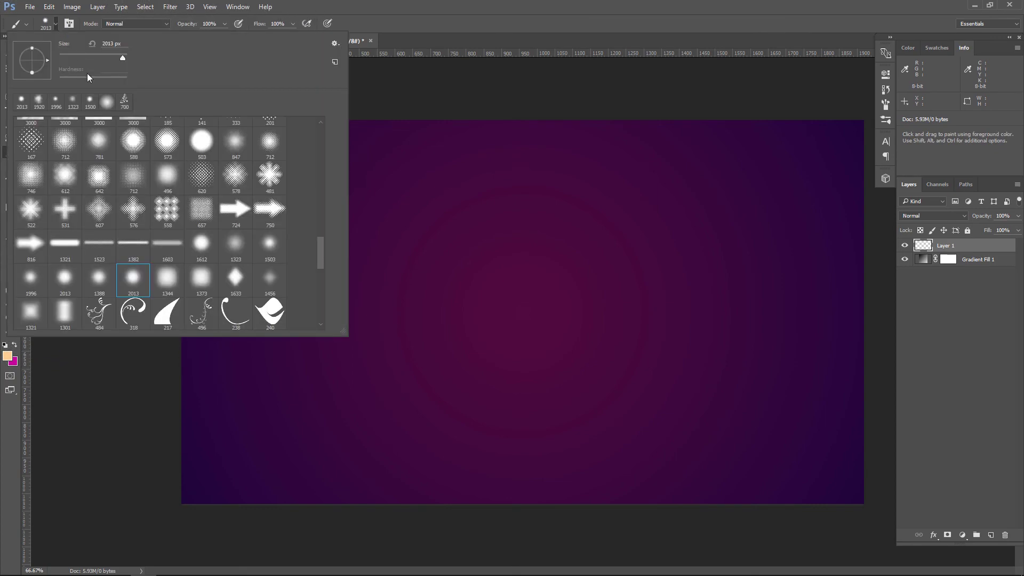
pyautogui.scroll(1, 167, 163)
pyautogui.scroll(2, 167, 164)
pyautogui.scroll(2, 167, 164)
pyautogui.click(167, 164)
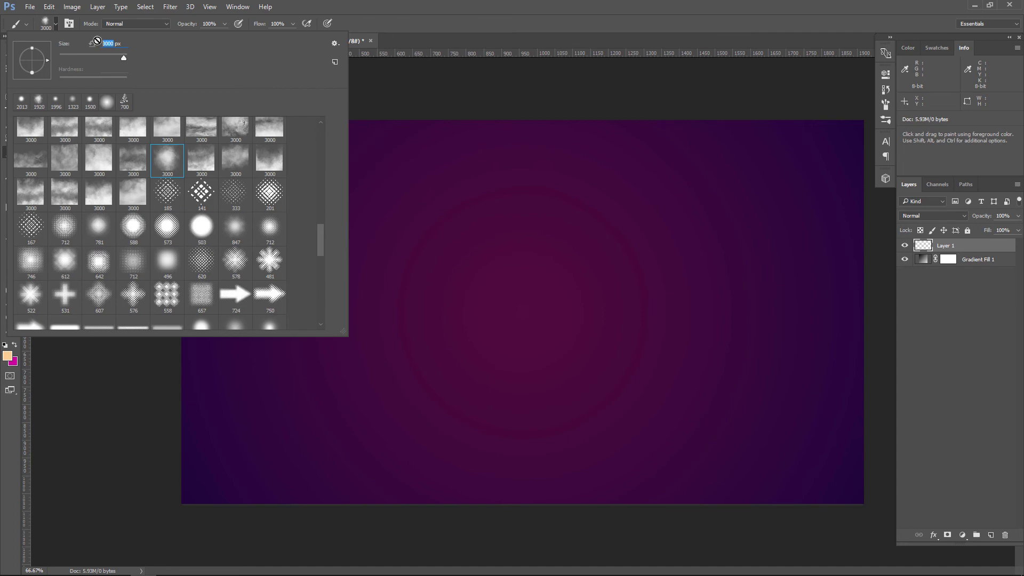
pyautogui.write('192')
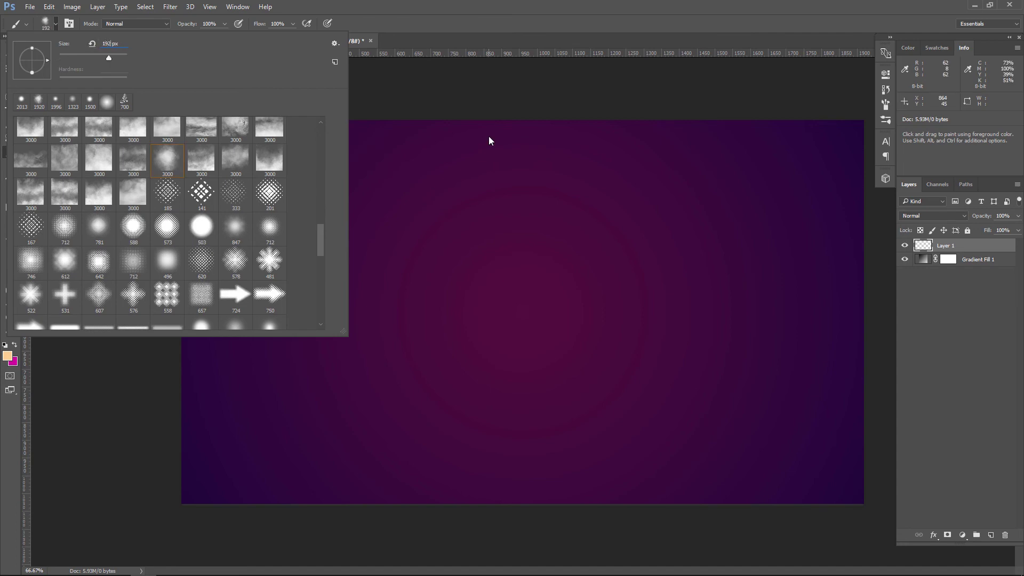
pyautogui.write('0')
pyautogui.press('Return')
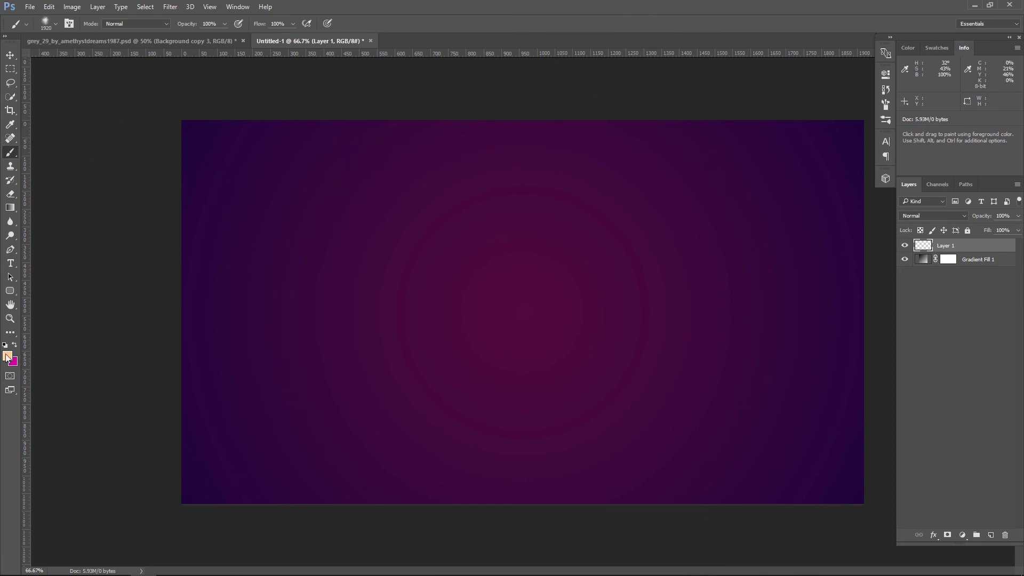
# Set the foreground colour to a bright violet
pyautogui.press('x')
pyautogui.click(9, 360)
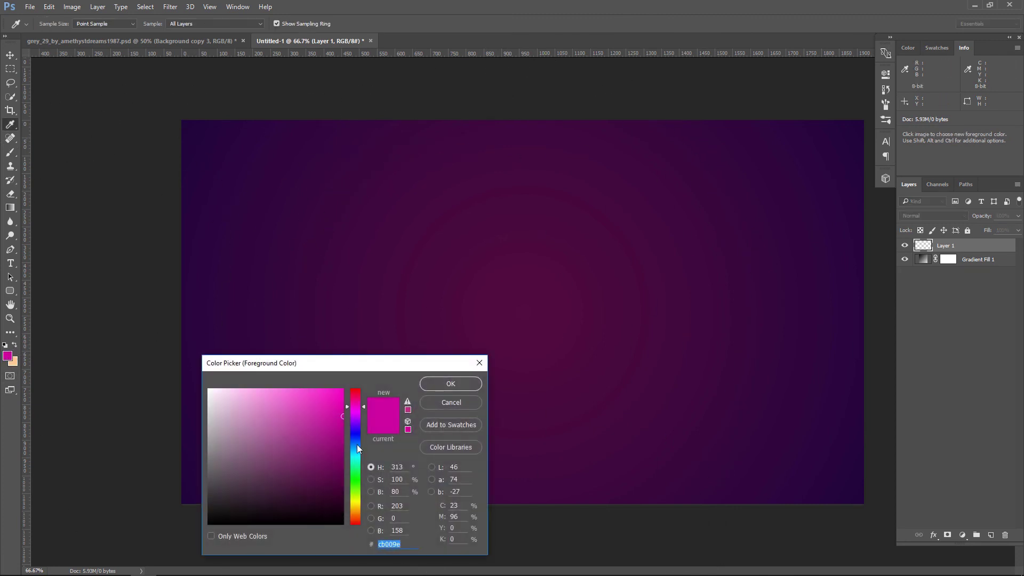
pyautogui.moveTo(357, 409); pyautogui.dragTo(358, 415)
pyautogui.click(339, 412)
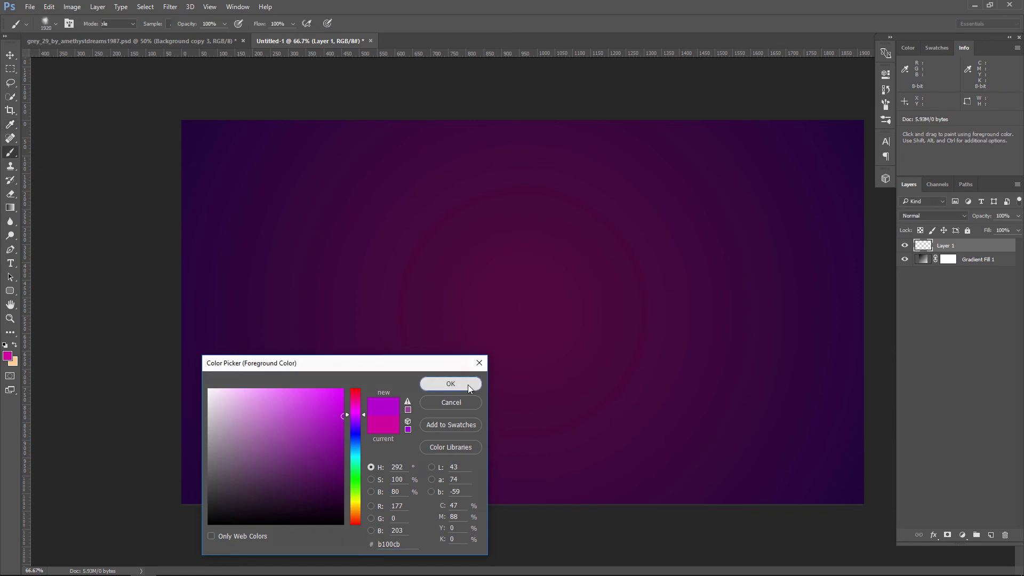
pyautogui.click(451, 383)
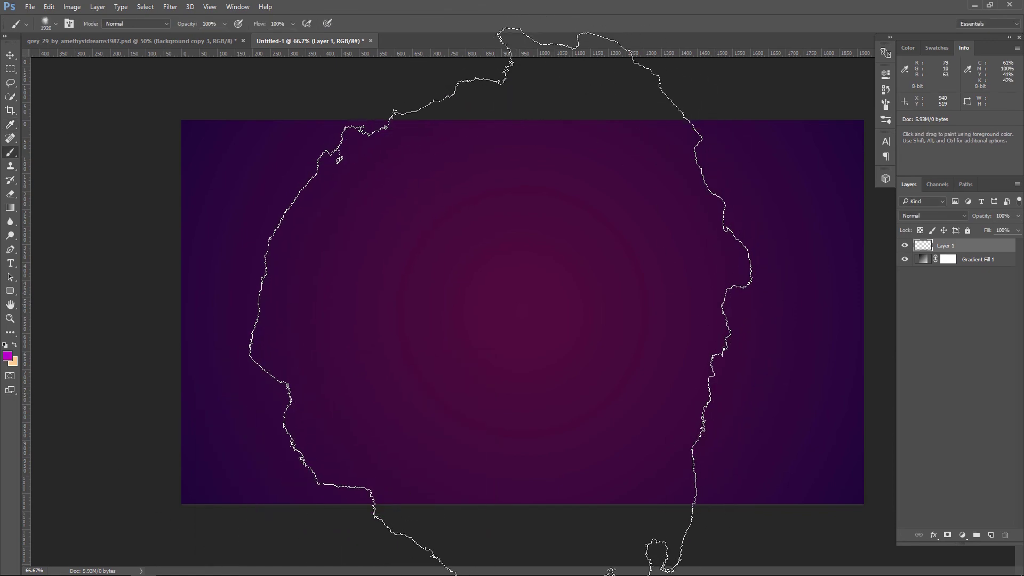
# Stamp one huge cloudy violet dab near the canvas centre
pyautogui.click(516, 305)
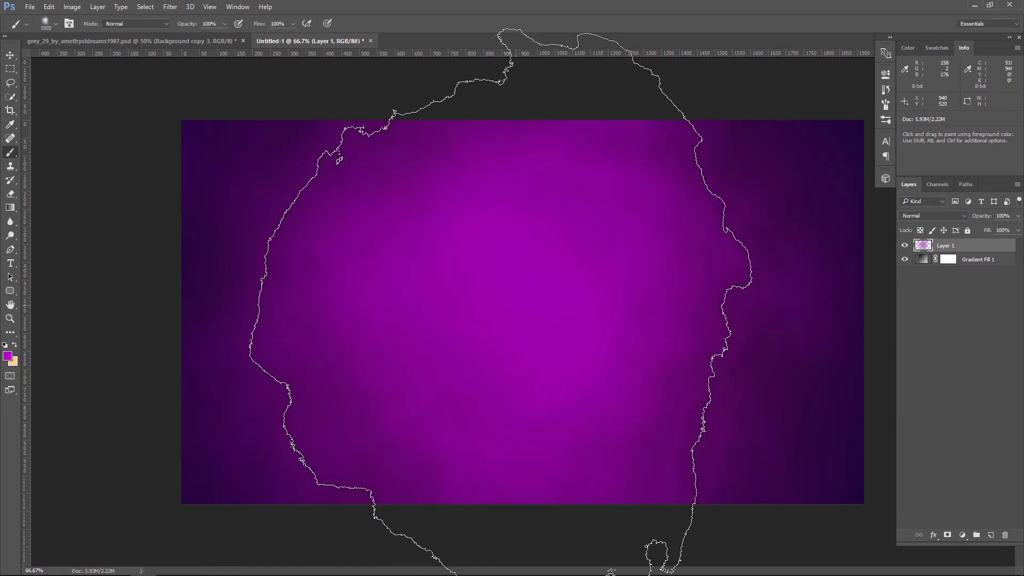
pyautogui.hotkey('ctrl', 'z')
pyautogui.click(529, 311)
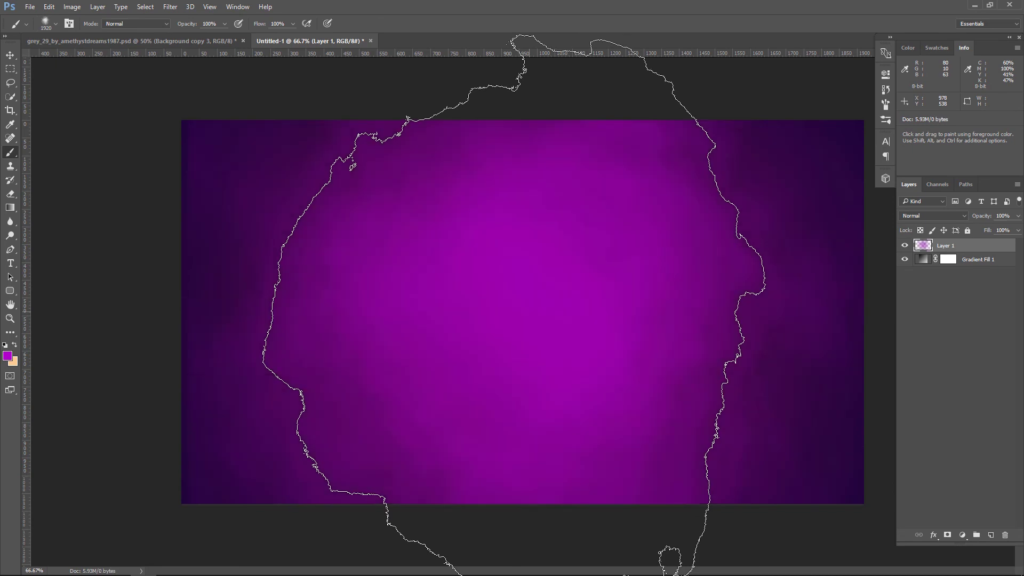
pyautogui.hotkey('ctrl', 'z')
pyautogui.click(518, 312)
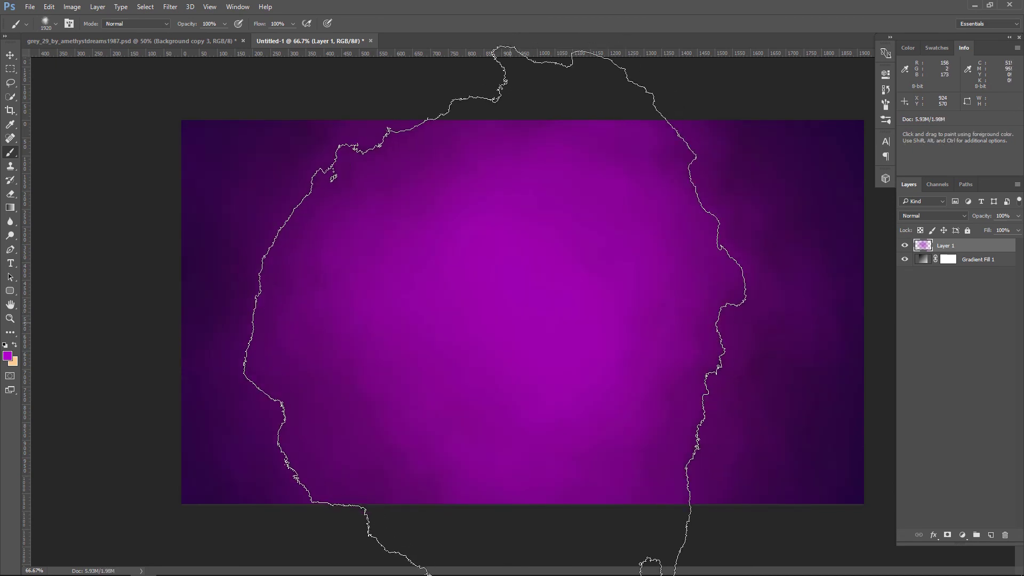
# Set Layer 1 to Exclusion blend mode and add an empty Layer 2
pyautogui.press('v')
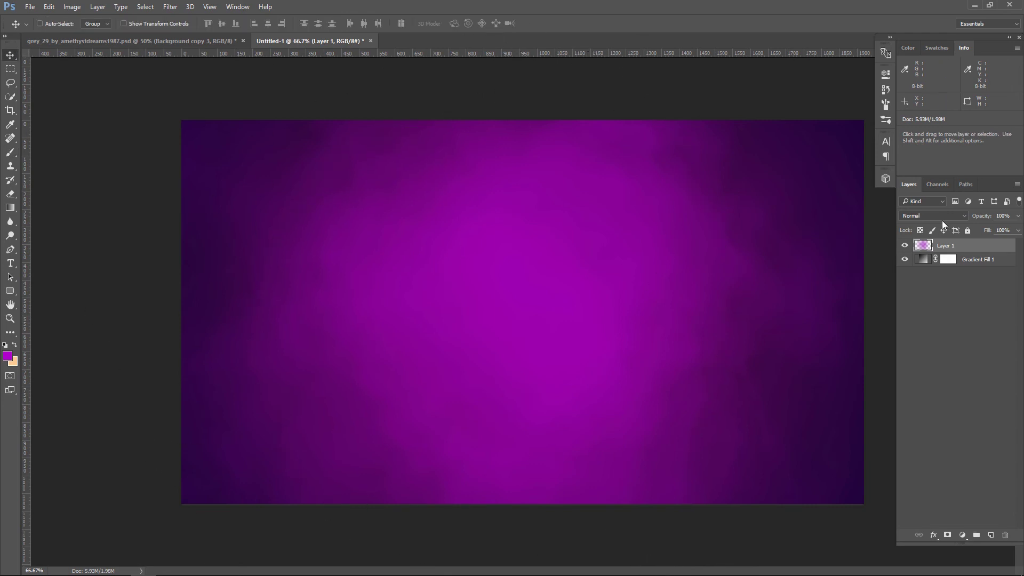
pyautogui.click(939, 216)
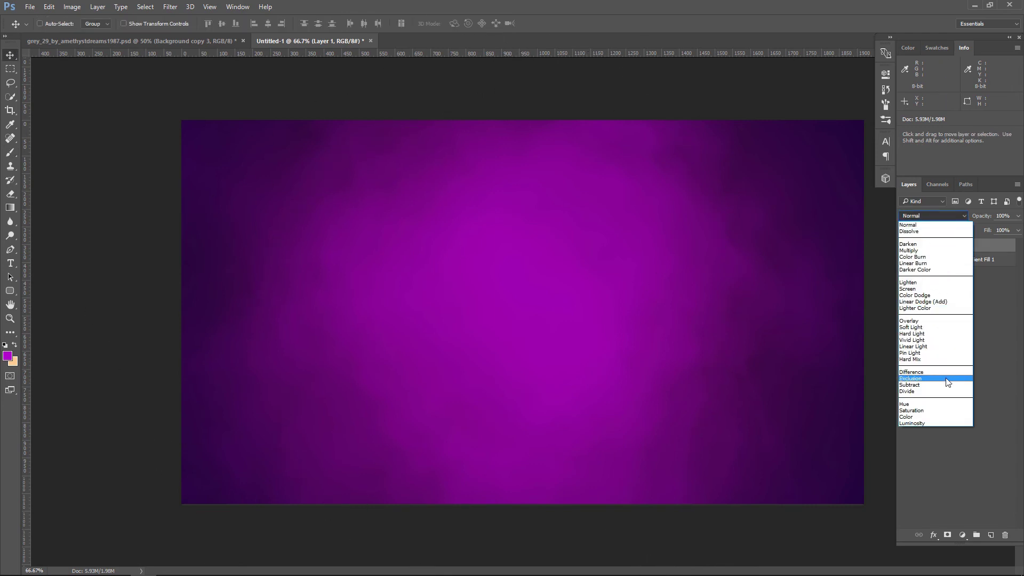
pyautogui.click(926, 378)
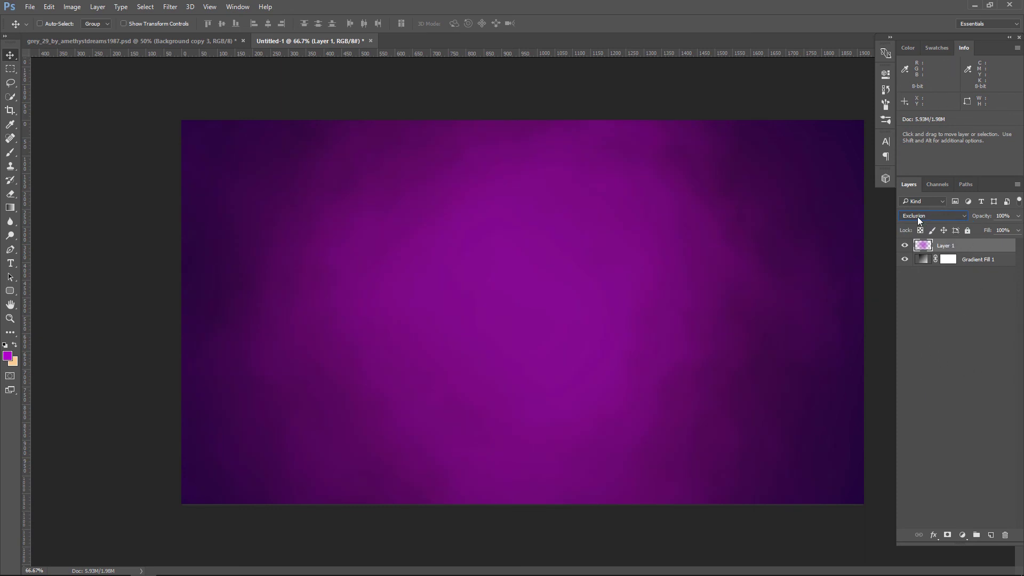
pyautogui.click(990, 536)
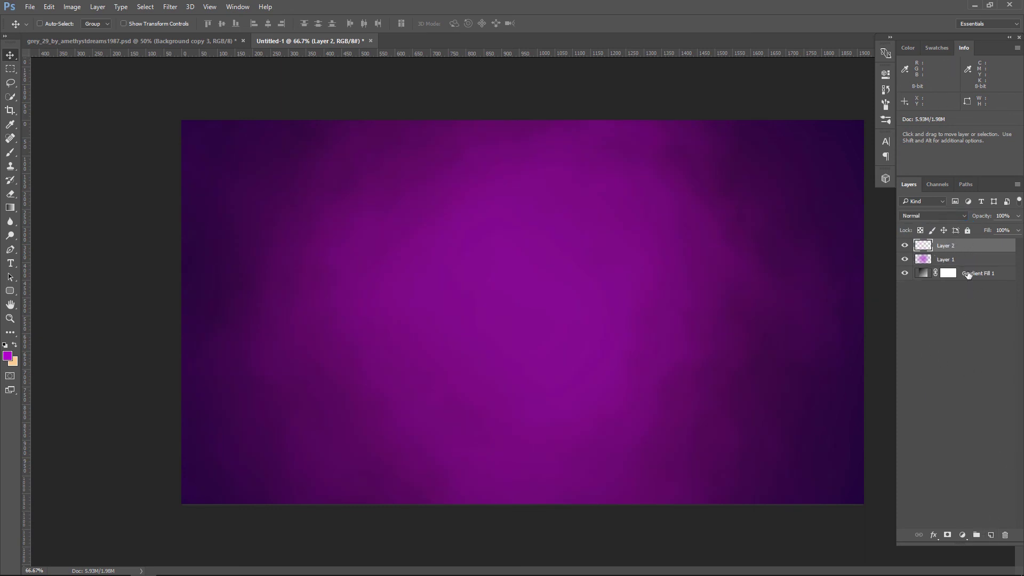
# Set the foreground colour to a saturated yellow
pyautogui.click(15, 347)
pyautogui.click(8, 355)
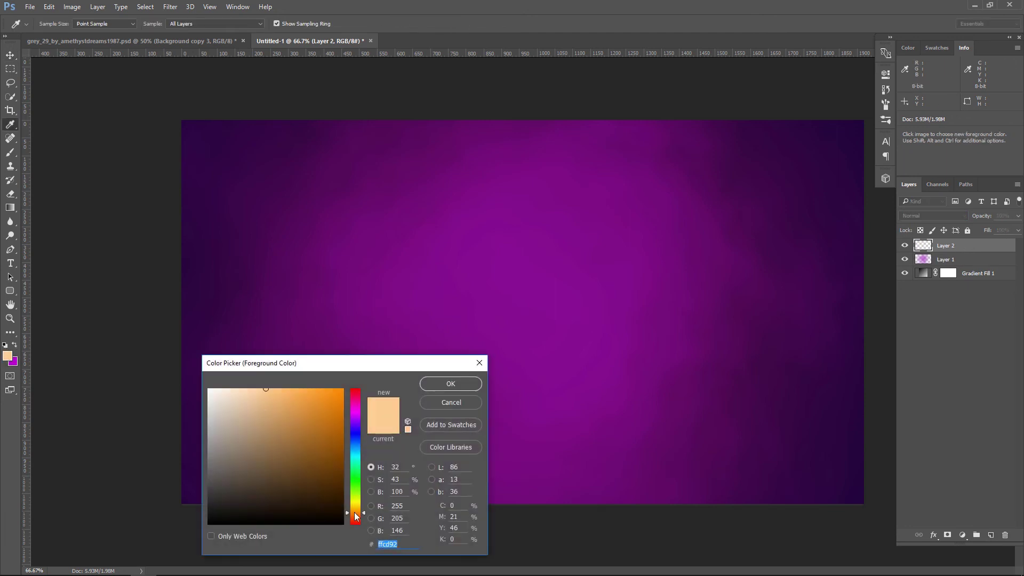
pyautogui.moveTo(357, 513); pyautogui.dragTo(356, 508)
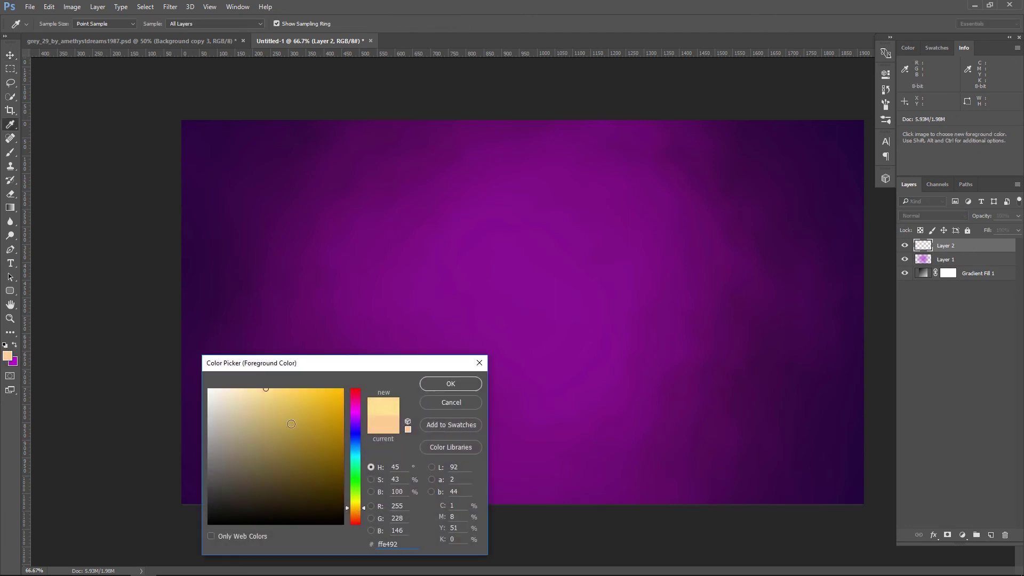
pyautogui.click(305, 384)
pyautogui.moveTo(305, 384); pyautogui.dragTo(317, 377)
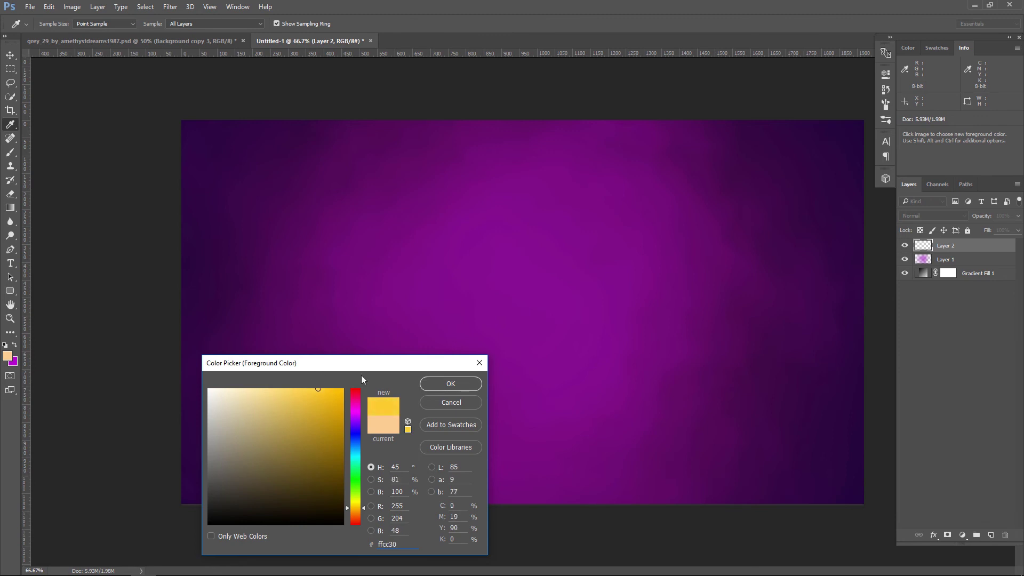
pyautogui.click(459, 385)
pyautogui.press('v')
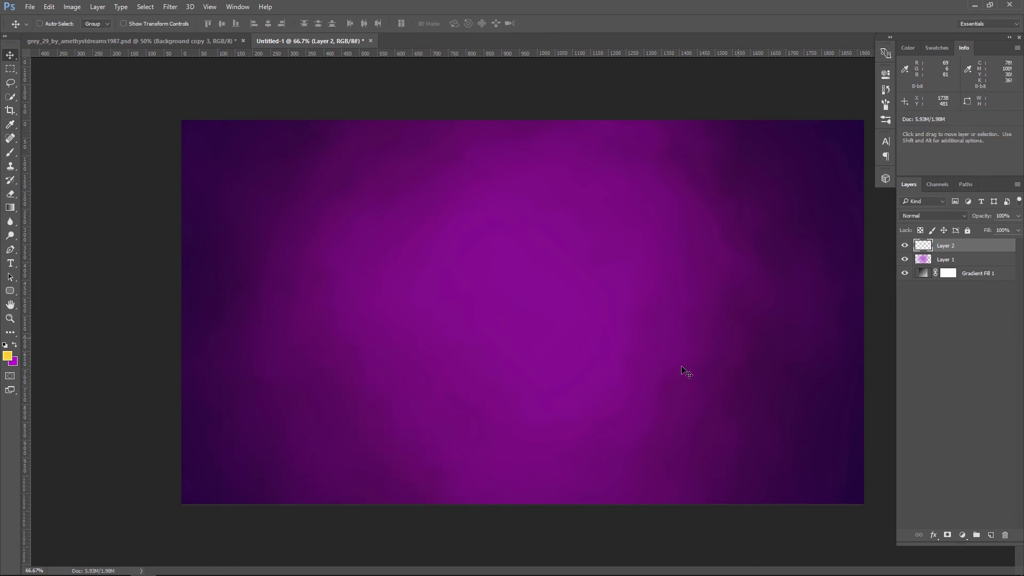
# Stamp a yellow glow over the canvas centre with the large halftone-dot brush
pyautogui.click(13, 155)
pyautogui.click(57, 24)
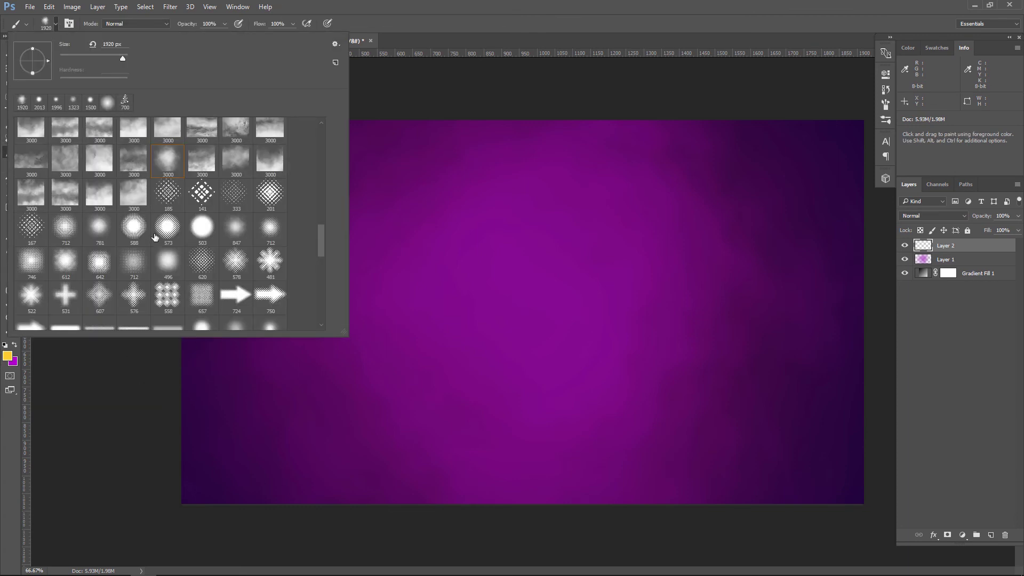
pyautogui.scroll(-1, 153, 244)
pyautogui.scroll(-1, 153, 243)
pyautogui.scroll(-2, 154, 243)
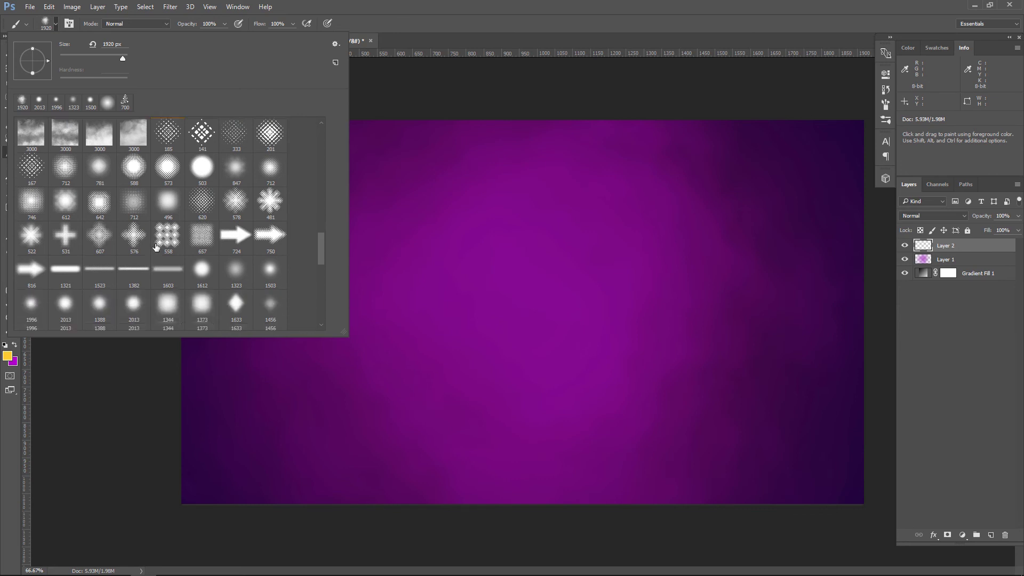
pyautogui.scroll(-2, 155, 245)
pyautogui.scroll(-1, 156, 249)
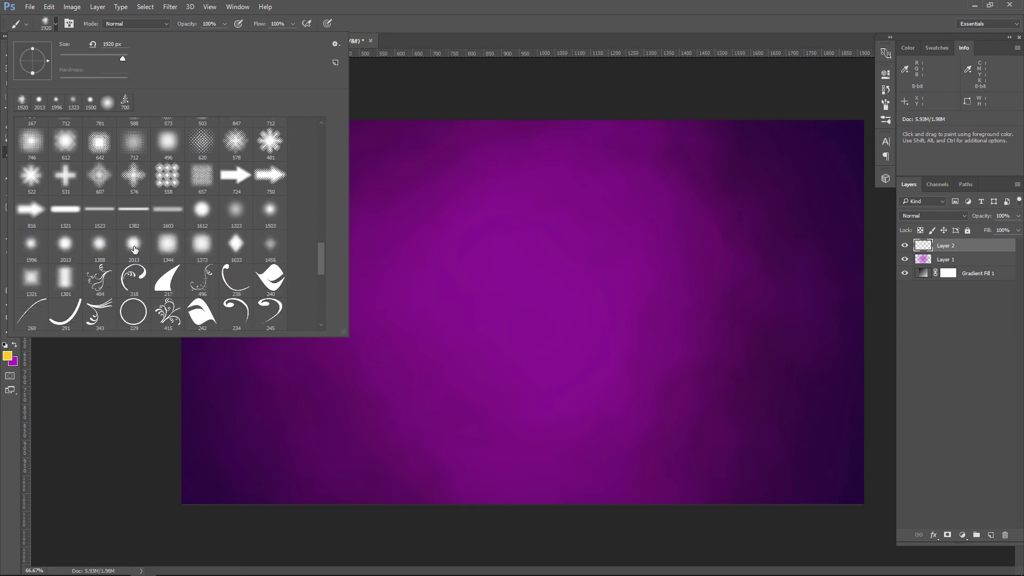
pyautogui.click(135, 249)
pyautogui.click(497, 69)
pyautogui.moveTo(512, 274); pyautogui.dragTo(515, 317)
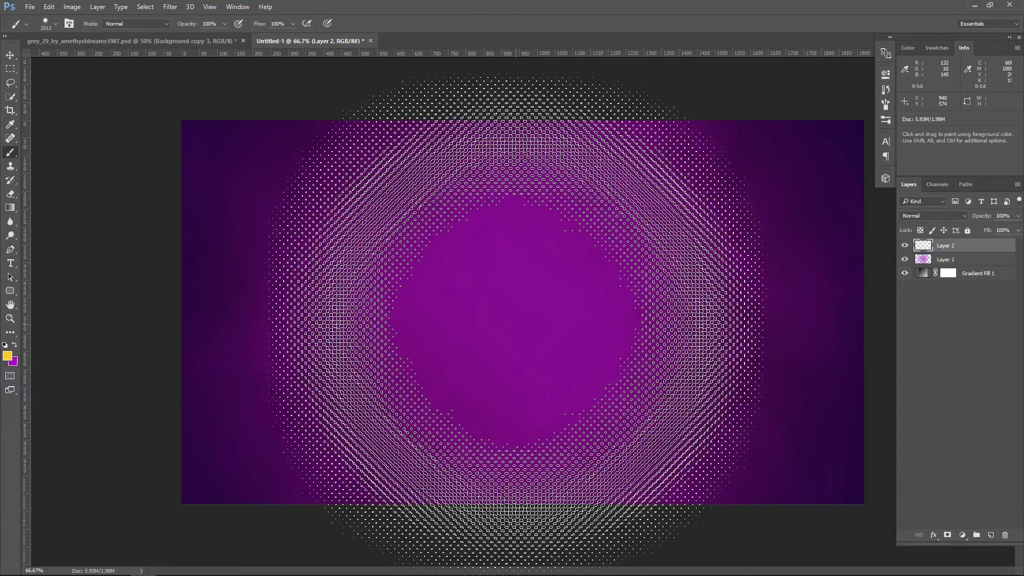
pyautogui.click(514, 320)
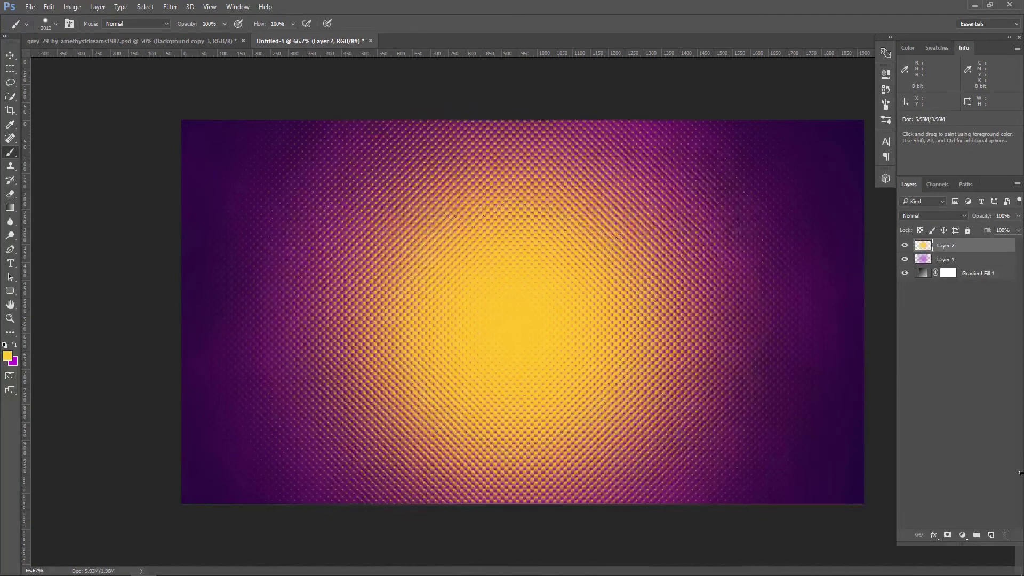
# Lower the halftone layer to 66% opacity, then drag the model from grey_29
pyautogui.click(1018, 215)
pyautogui.moveTo(1002, 227); pyautogui.dragTo(997, 228)
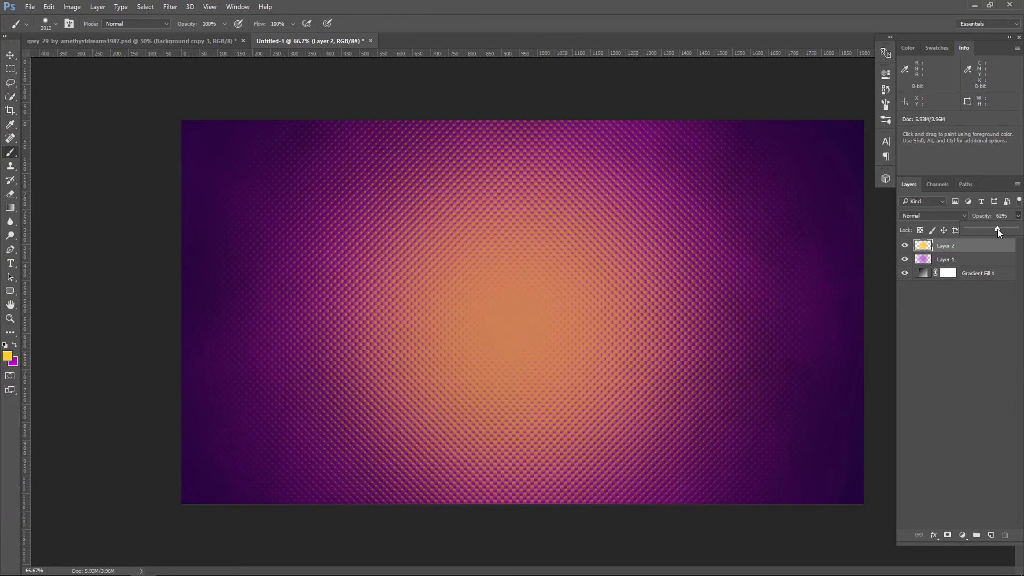
pyautogui.click(11, 55)
pyautogui.click(903, 246)
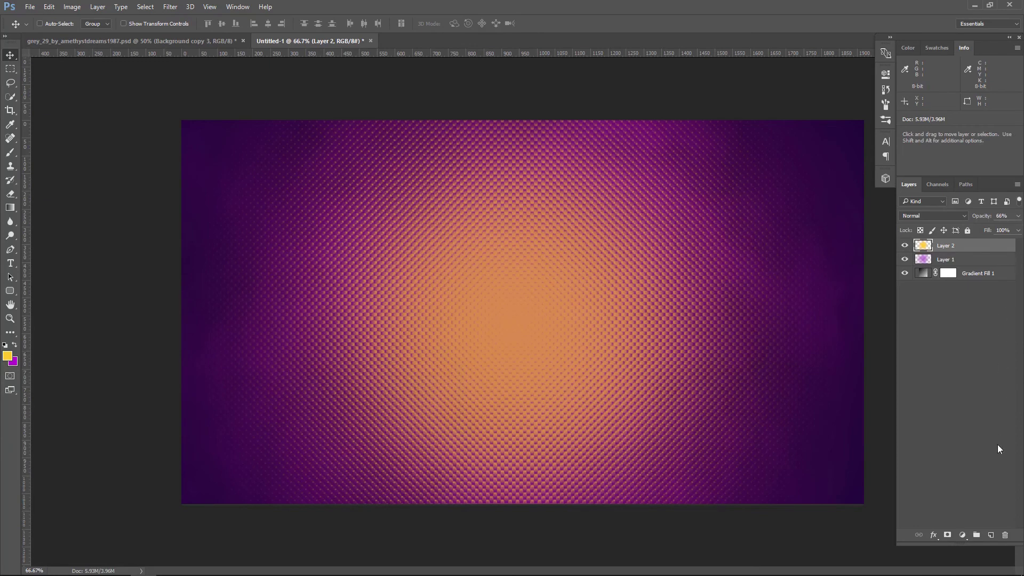
pyautogui.click(89, 40)
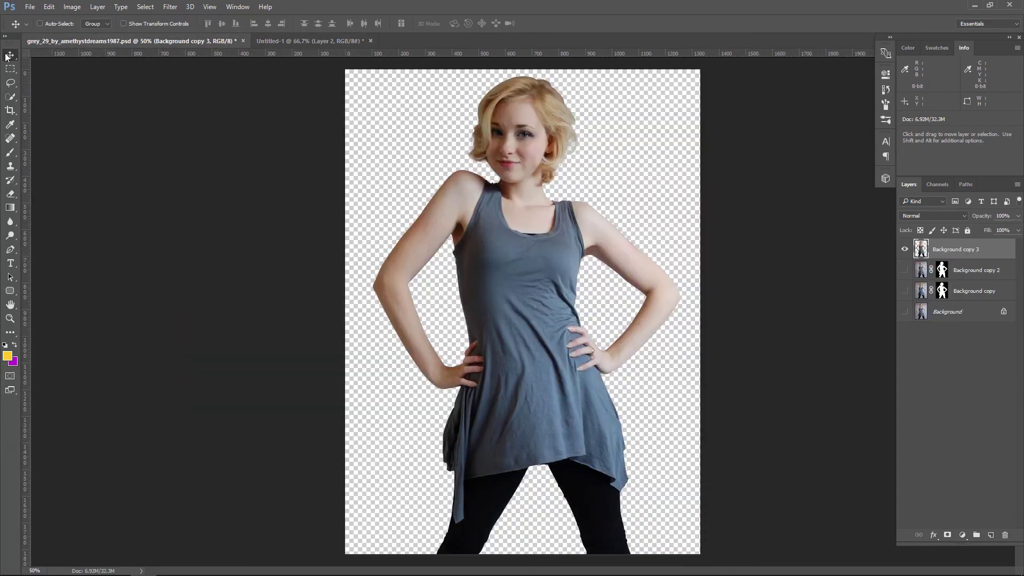
pyautogui.moveTo(481, 178)
pyautogui.mouseDown()
pyautogui.moveTo(353, 53)
pyautogui.moveTo(461, 186)
pyautogui.mouseUp()
# Drop the model into Untitled-1, scale her to about 71%, and centre her
pyautogui.moveTo(549, 262); pyautogui.dragTo(549, 263)
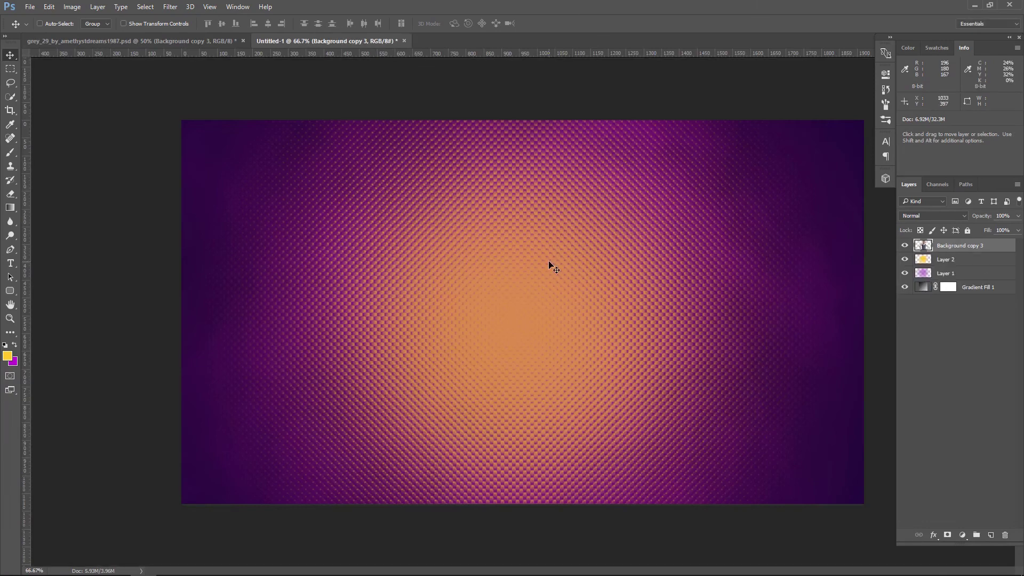
pyautogui.hotkey('ctrl', 't')
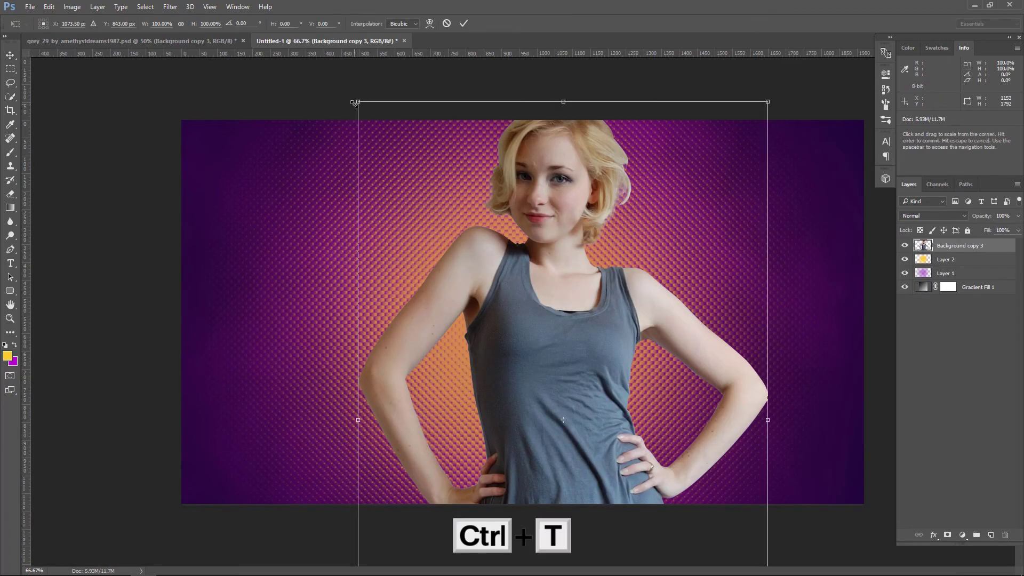
pyautogui.moveTo(357, 102); pyautogui.dragTo(417, 193)
pyautogui.moveTo(538, 264)
pyautogui.mouseDown()
pyautogui.moveTo(481, 176)
pyautogui.moveTo(482, 191)
pyautogui.mouseUp()
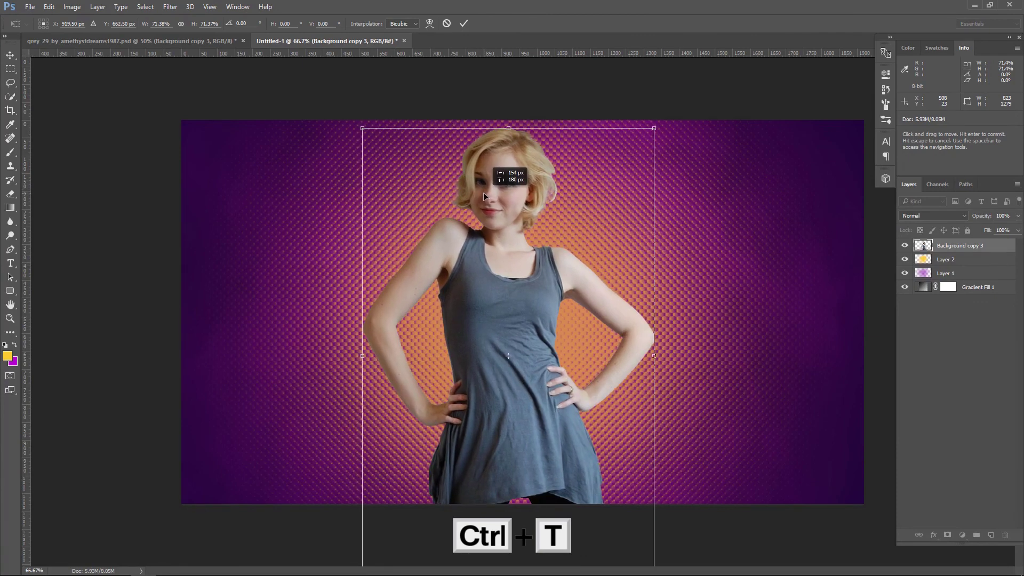
pyautogui.moveTo(483, 193); pyautogui.dragTo(482, 195)
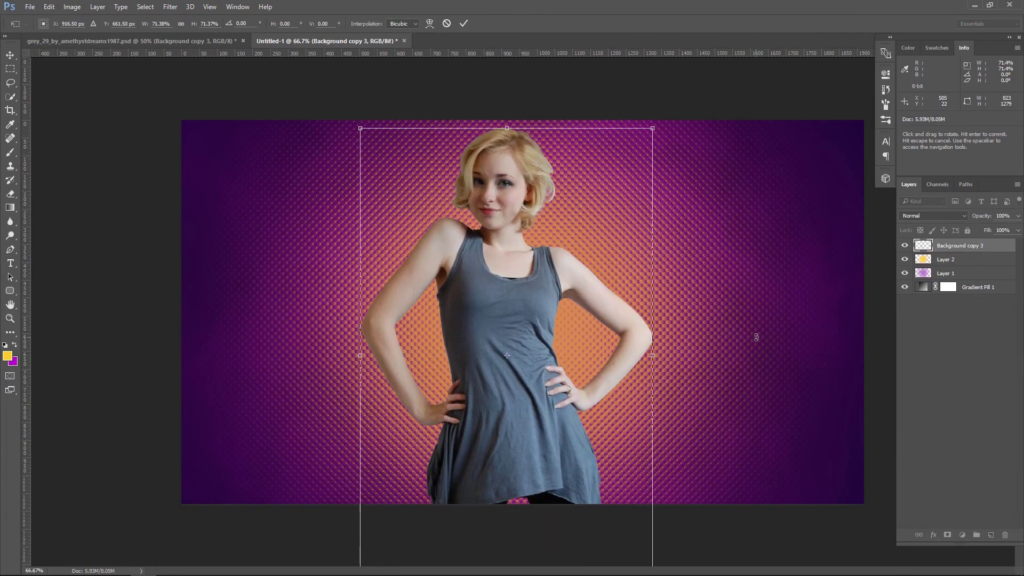
pyautogui.press('Return')
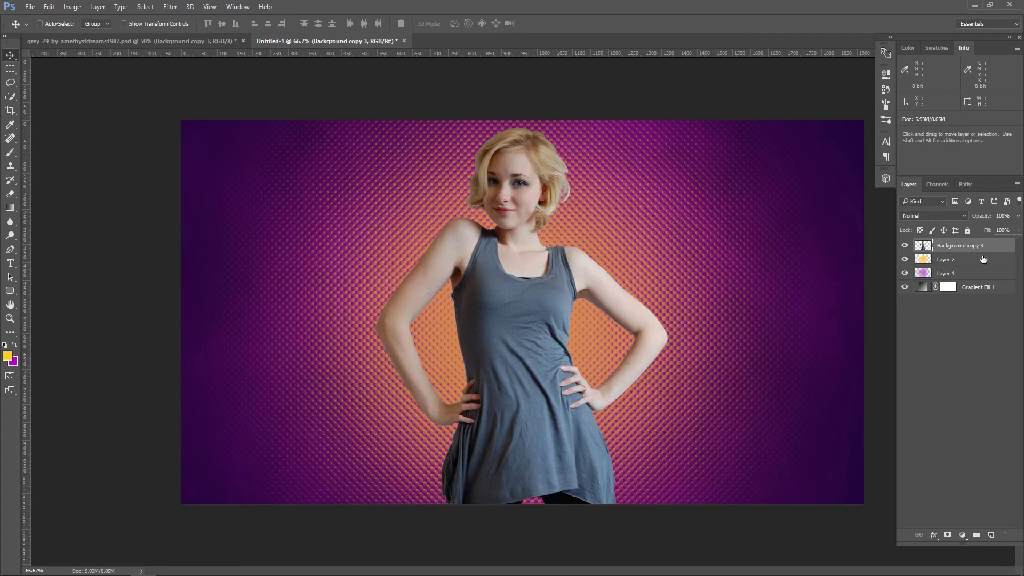
# Duplicate the model layer, hide the copy, and lock the original's transparency
pyautogui.moveTo(983, 248); pyautogui.dragTo(990, 534)
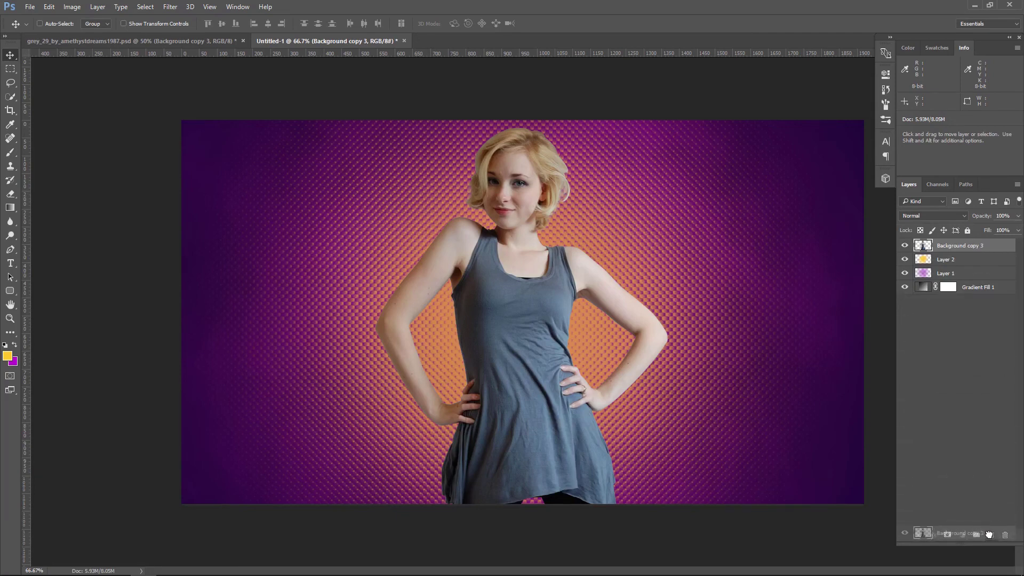
pyautogui.click(904, 246)
pyautogui.click(968, 261)
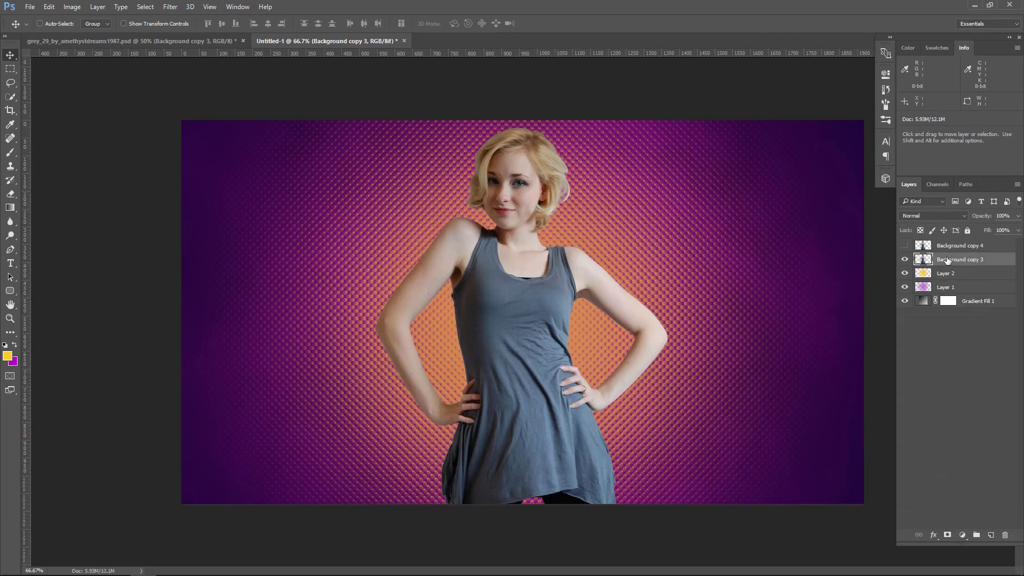
pyautogui.click(919, 230)
# Fill the original model with light peach and unlock its transparency
pyautogui.click(7, 355)
pyautogui.moveTo(275, 395); pyautogui.dragTo(240, 370)
pyautogui.moveTo(359, 509); pyautogui.dragTo(357, 513)
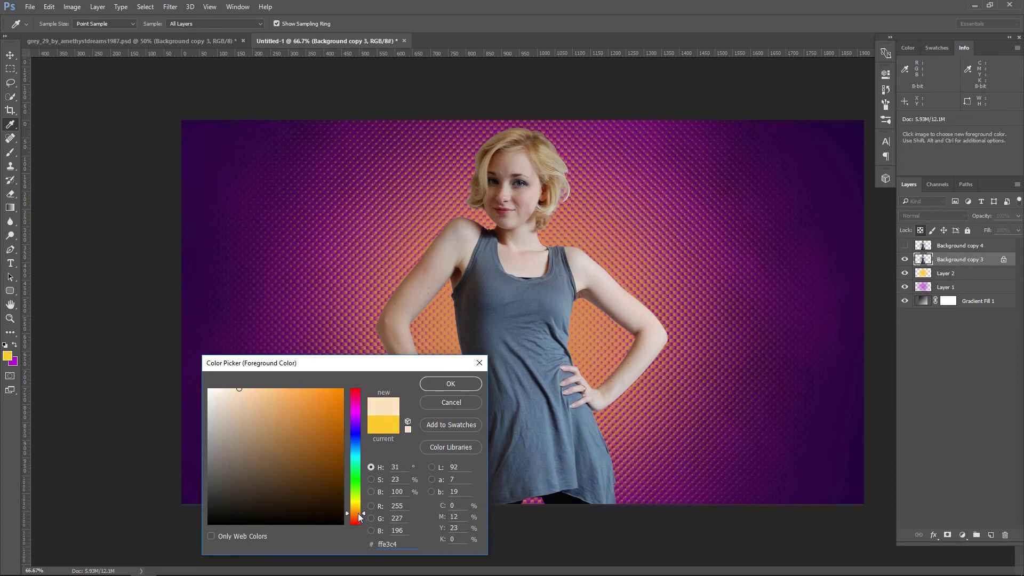
pyautogui.click(612, 278)
pyautogui.moveTo(227, 483); pyautogui.dragTo(236, 389)
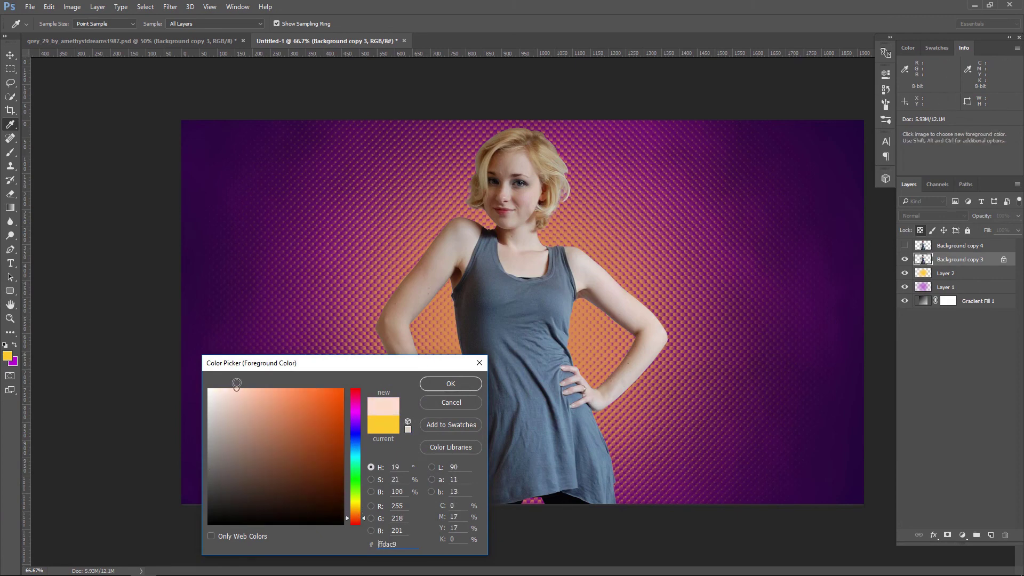
pyautogui.moveTo(356, 524); pyautogui.dragTo(358, 514)
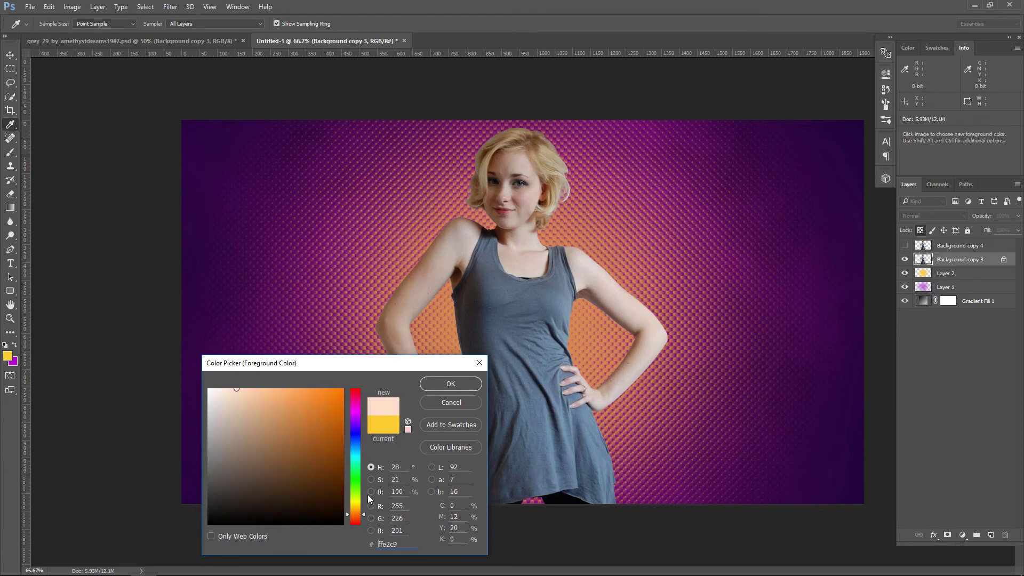
pyautogui.click(458, 392)
pyautogui.press('v')
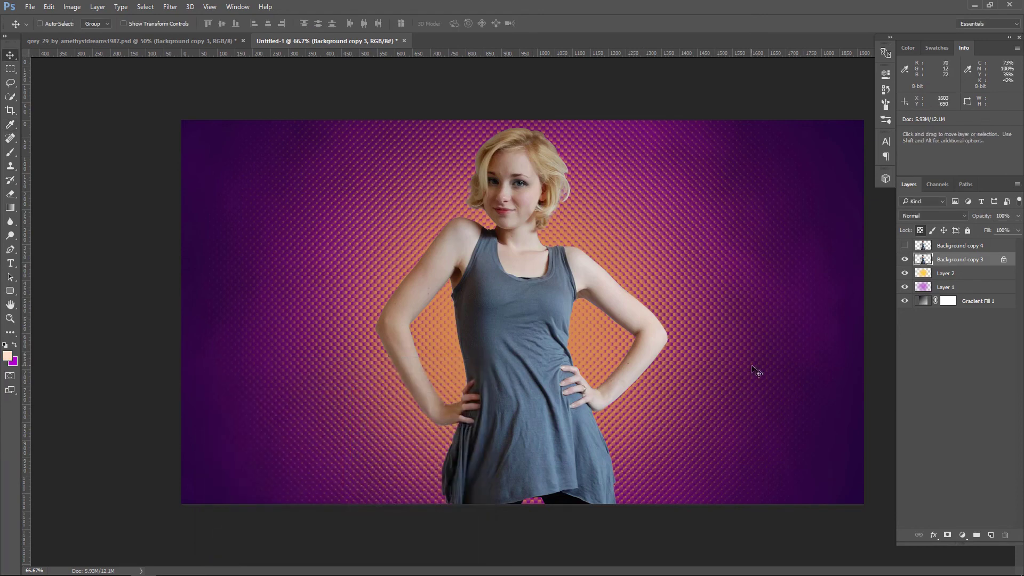
pyautogui.hotkey('alt', 'BackSpace')
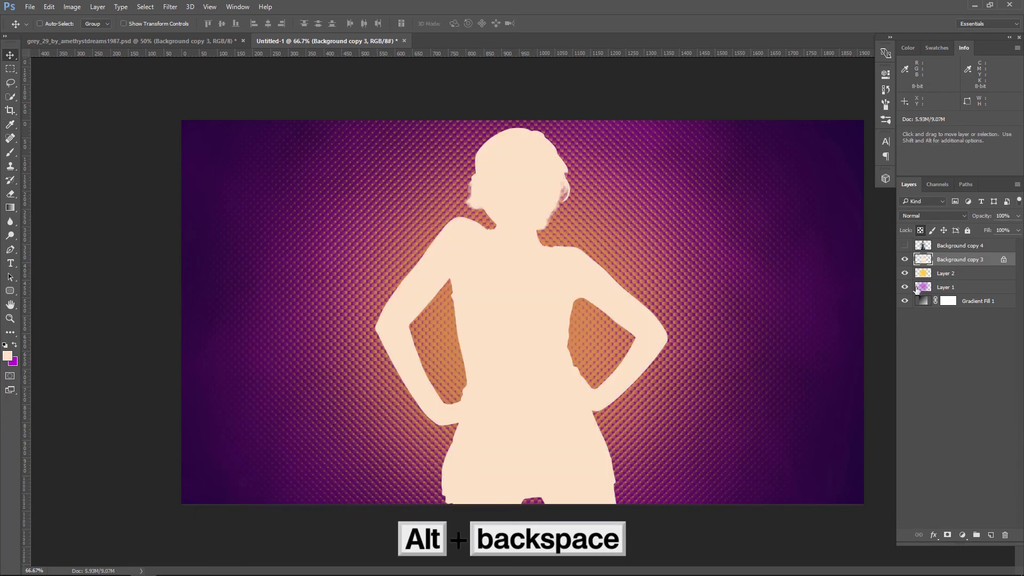
pyautogui.click(920, 230)
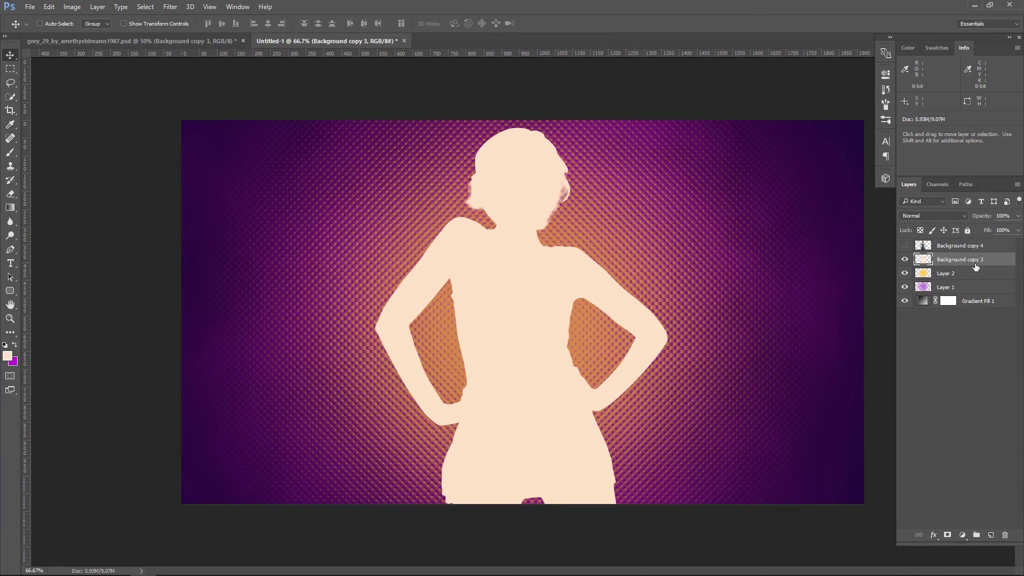
# Preview a Motion Blur on the peach silhouette at 45°, 2000 px
pyautogui.click(170, 6)
pyautogui.moveTo(232, 124)
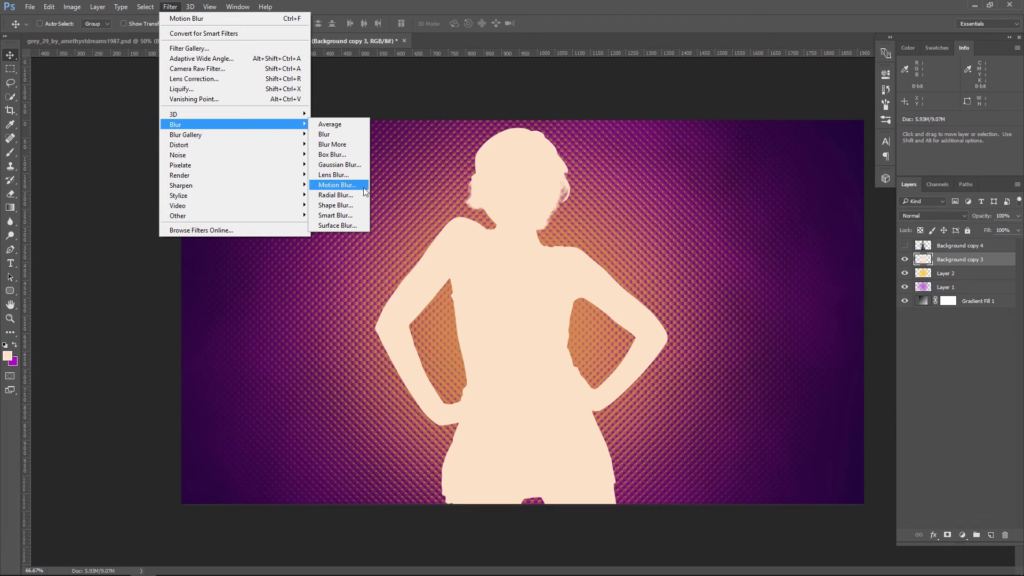
pyautogui.click(337, 184)
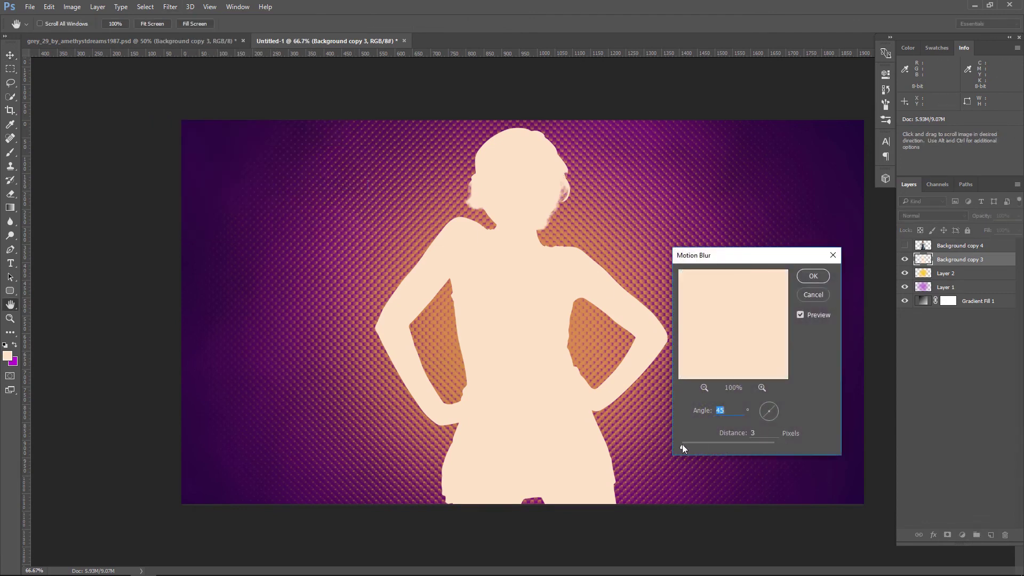
pyautogui.moveTo(682, 446); pyautogui.dragTo(734, 449)
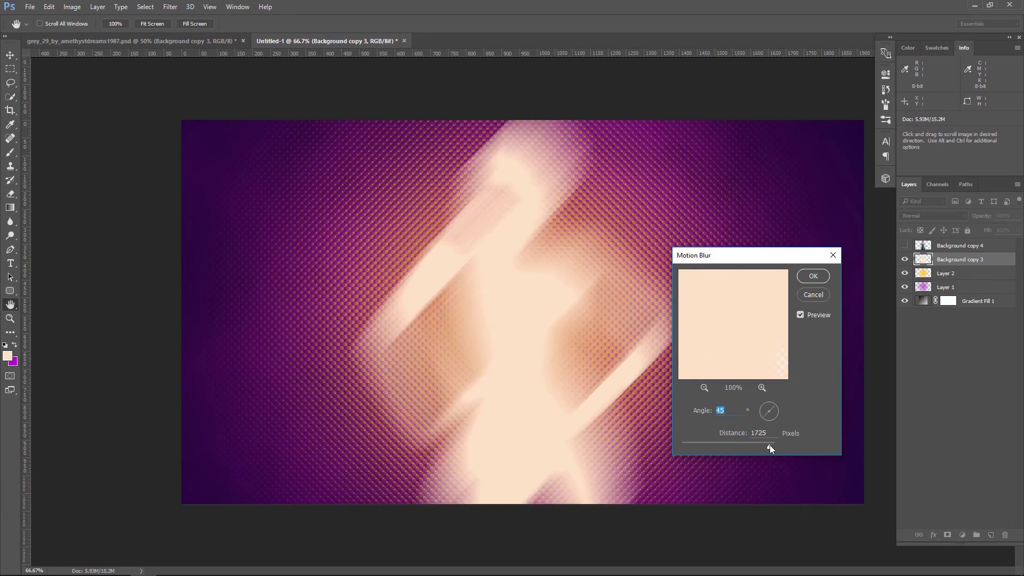
pyautogui.press('Tab')
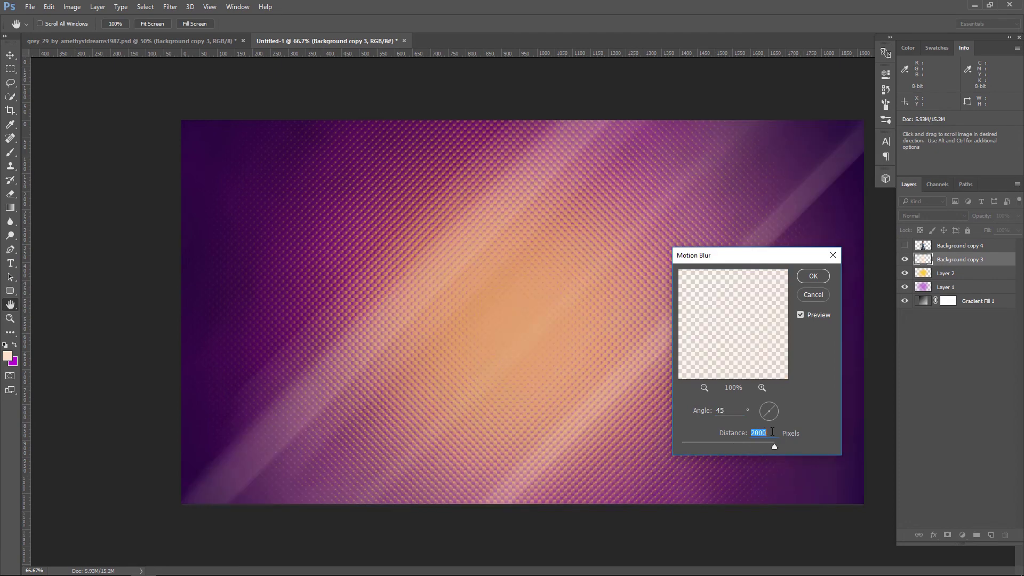
# Apply the diagonal motion blur and toggle the model copy to compare
pyautogui.click(812, 277)
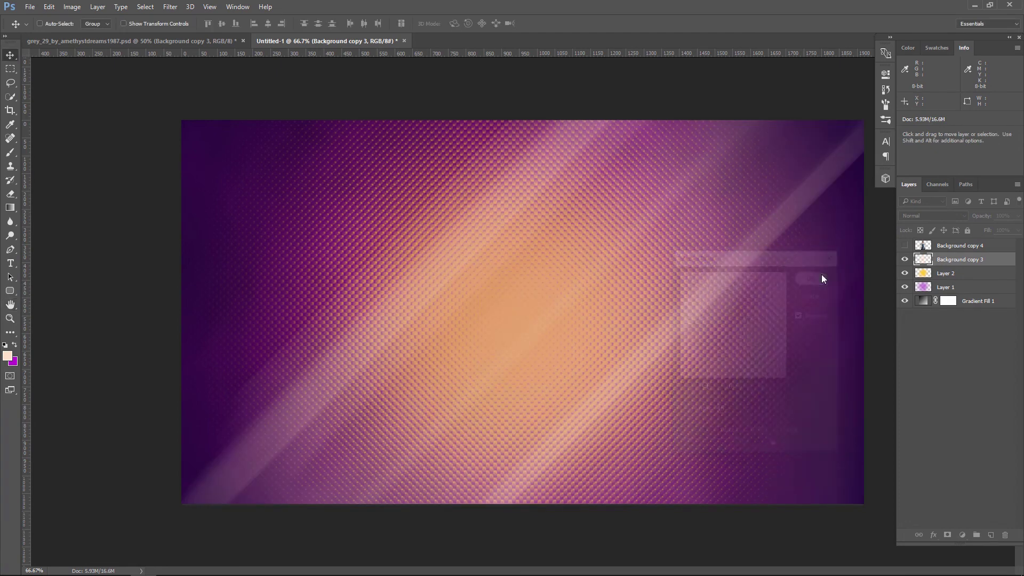
pyautogui.click(904, 246)
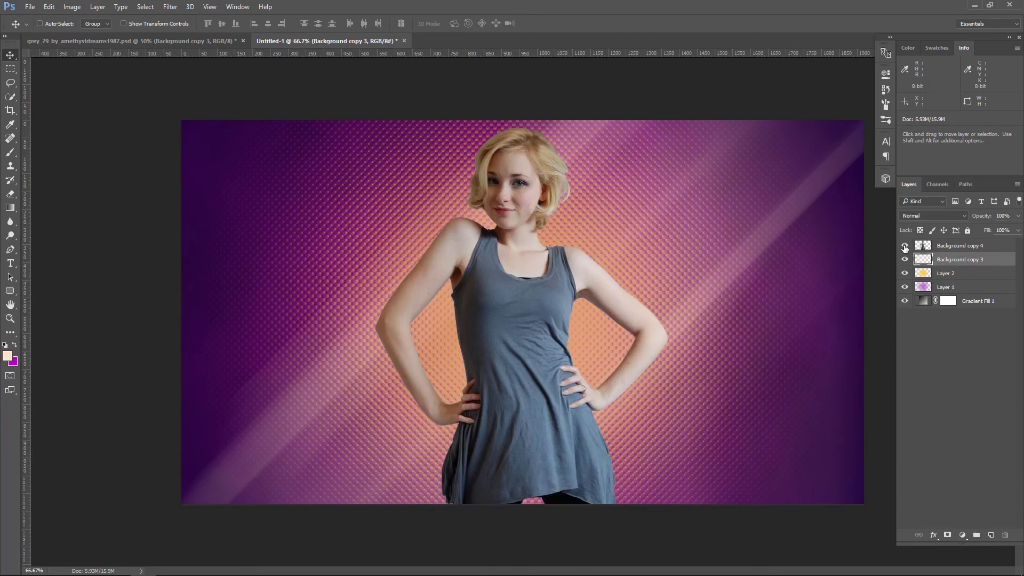
pyautogui.click(904, 245)
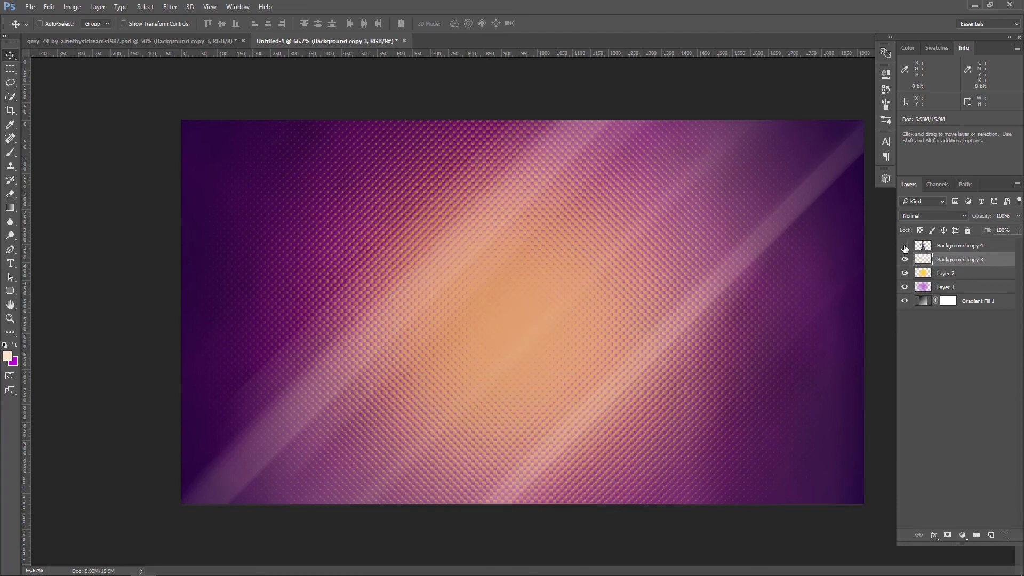
pyautogui.click(904, 246)
# Set Layer 2 to 80% opacity and duplicate Background copy 4 into Background copy 5
pyautogui.click(947, 273)
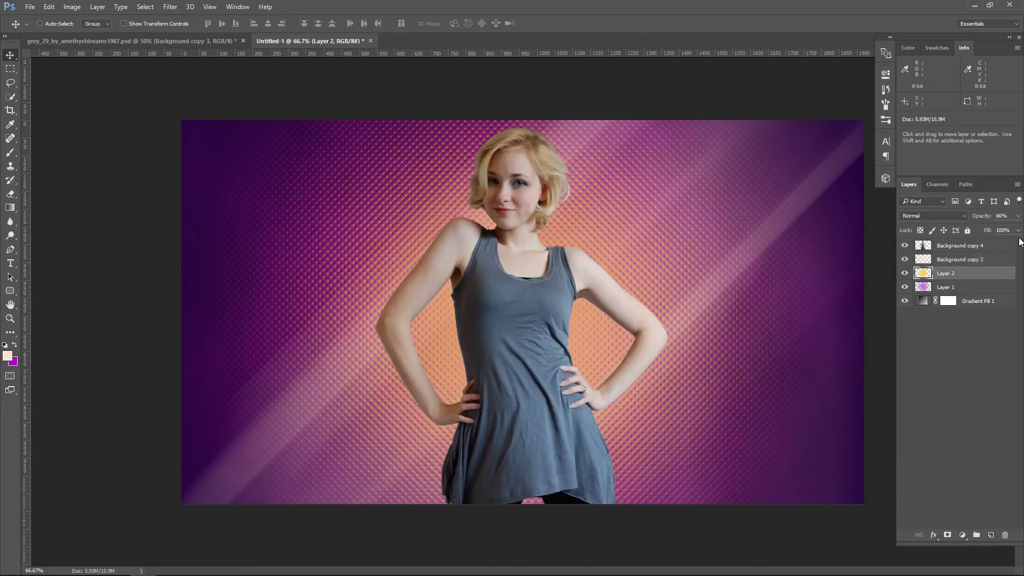
pyautogui.click(1018, 216)
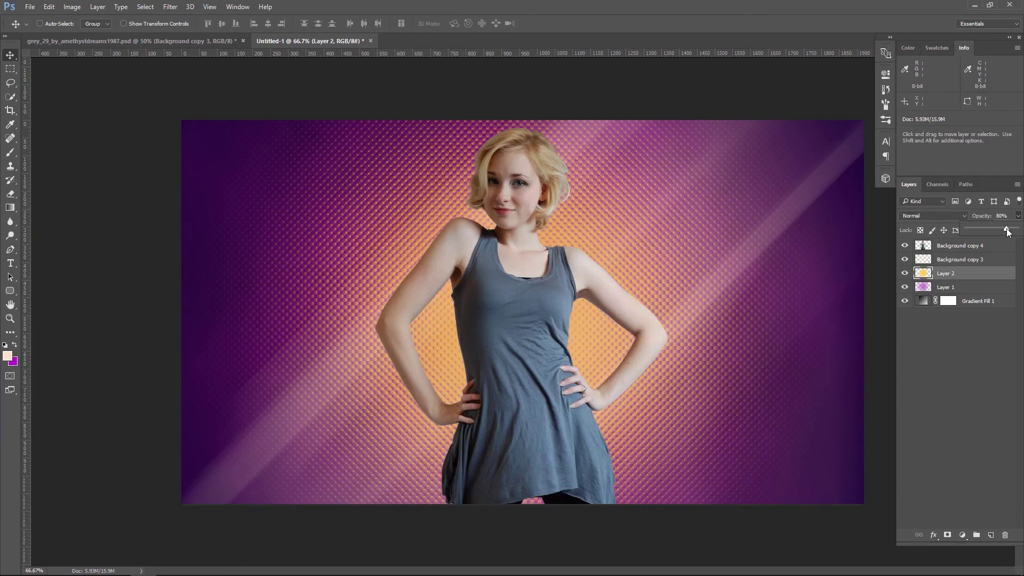
pyautogui.click(942, 247)
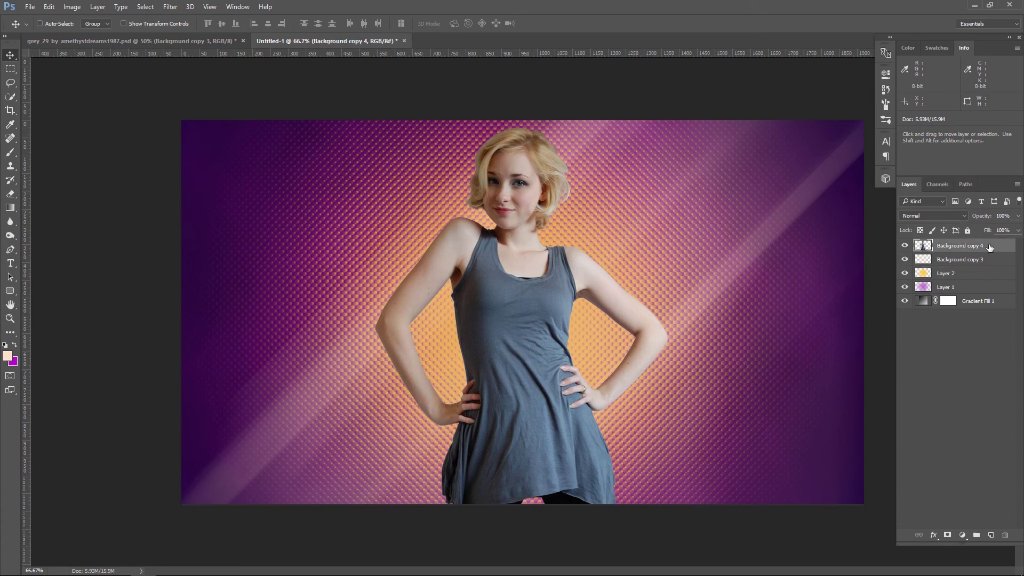
pyautogui.moveTo(988, 247); pyautogui.dragTo(991, 535)
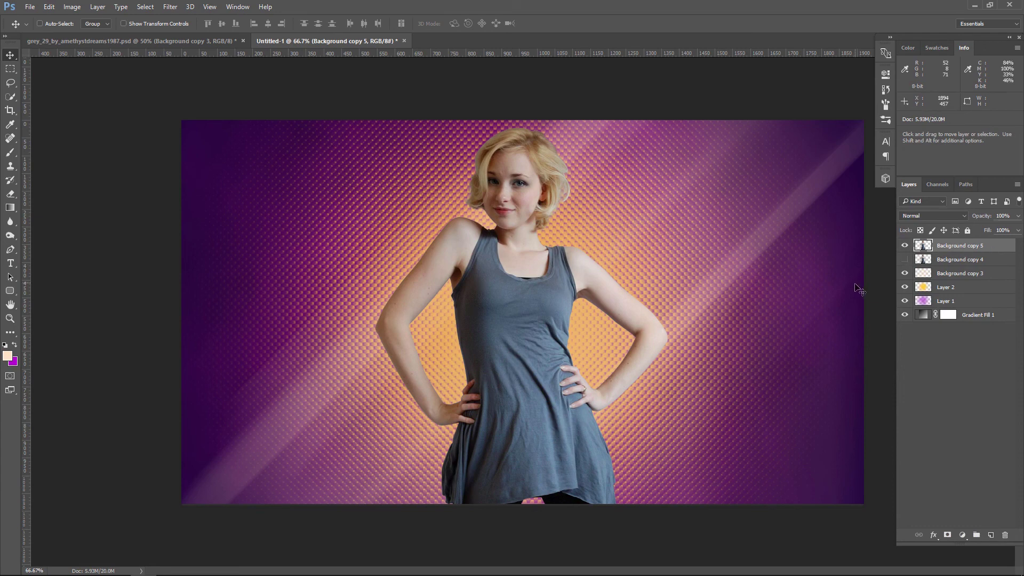
# Add a clipped Brightness/Contrast adjustment with Brightness -29 and Contrast 90
pyautogui.click(962, 534)
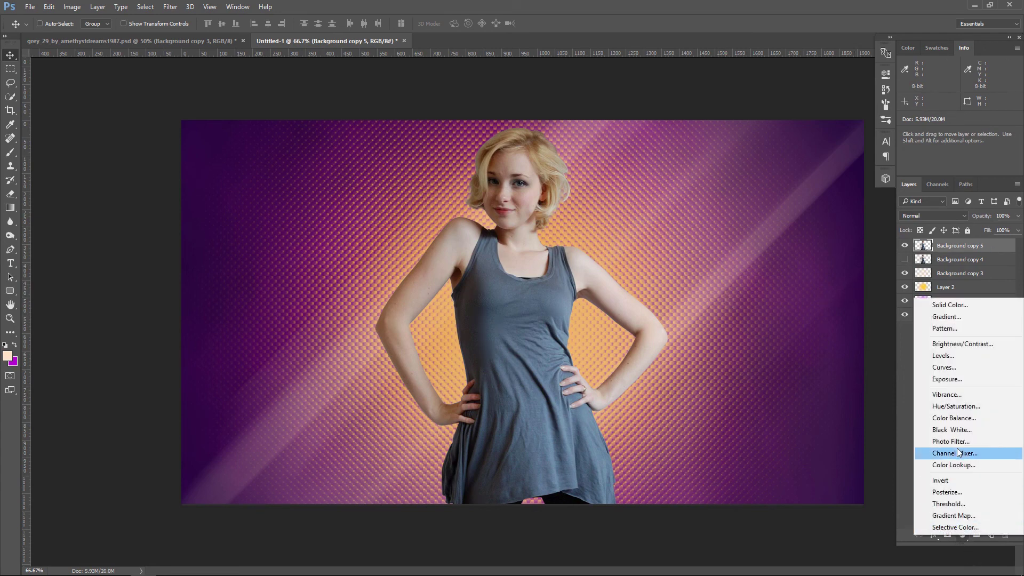
pyautogui.click(958, 345)
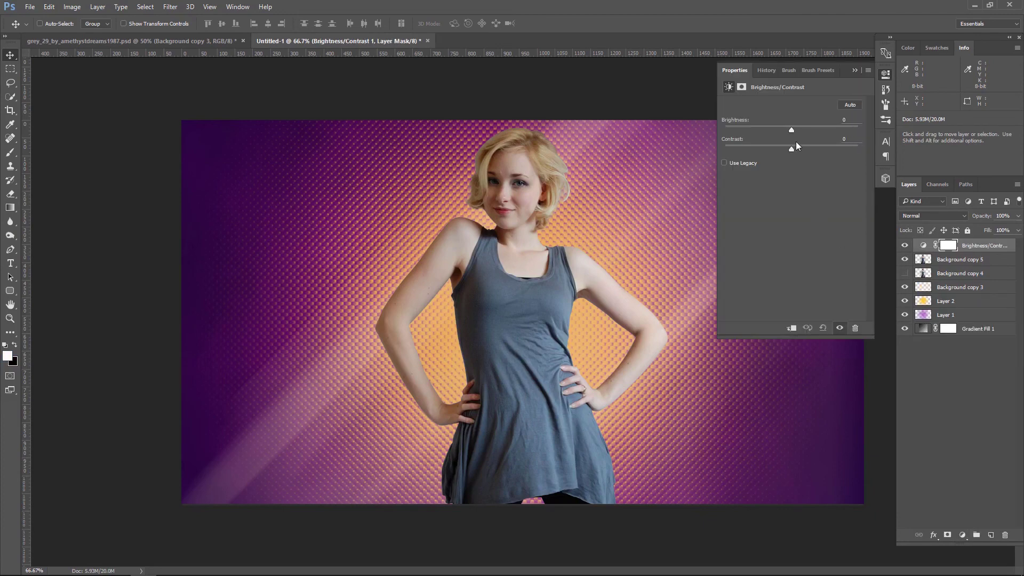
pyautogui.moveTo(791, 149); pyautogui.dragTo(851, 149)
pyautogui.click(792, 328)
pyautogui.moveTo(791, 130); pyautogui.dragTo(778, 129)
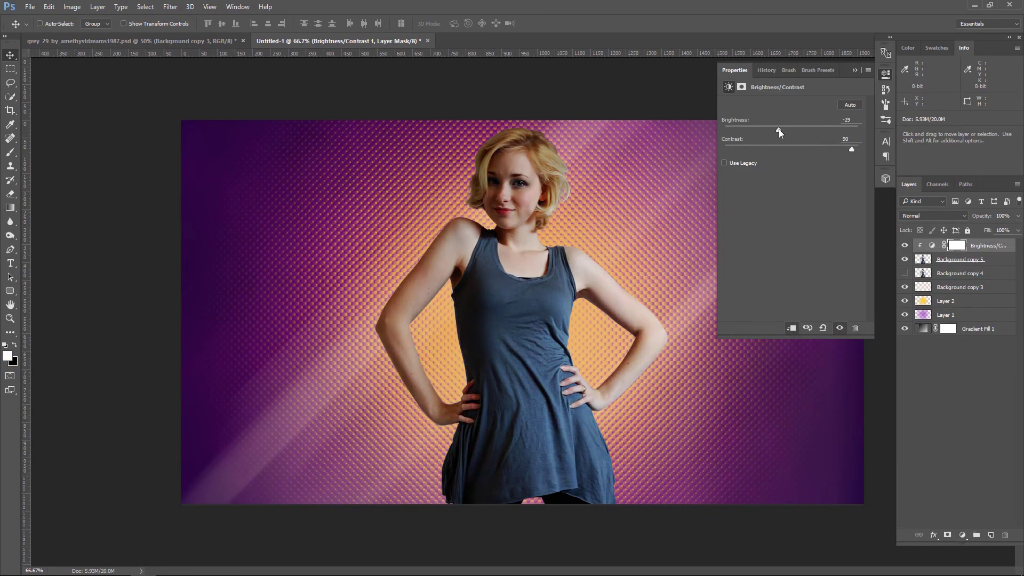
pyautogui.click(851, 70)
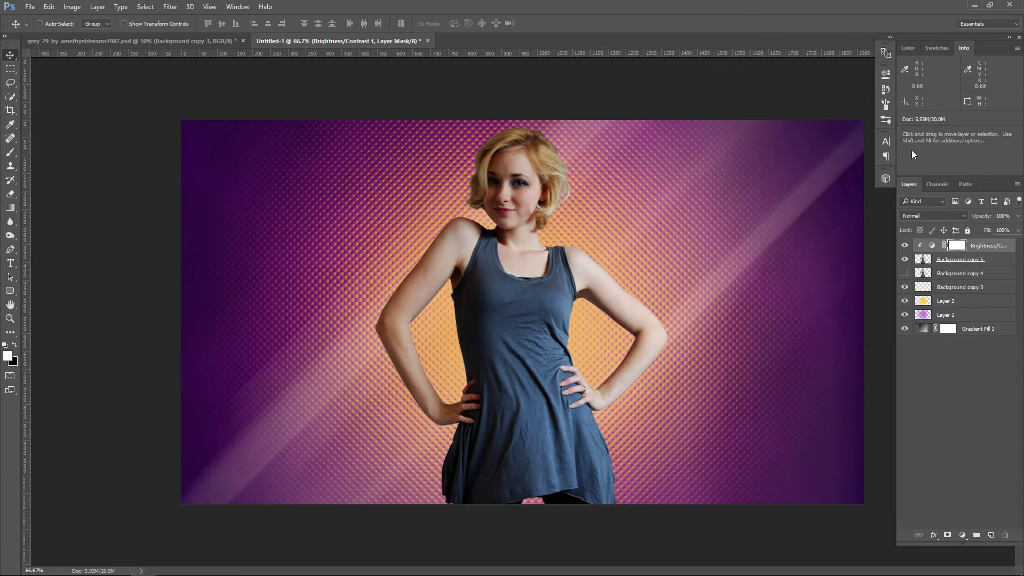
# Paint the adjustment's mask black over her face and dress
pyautogui.click(15, 345)
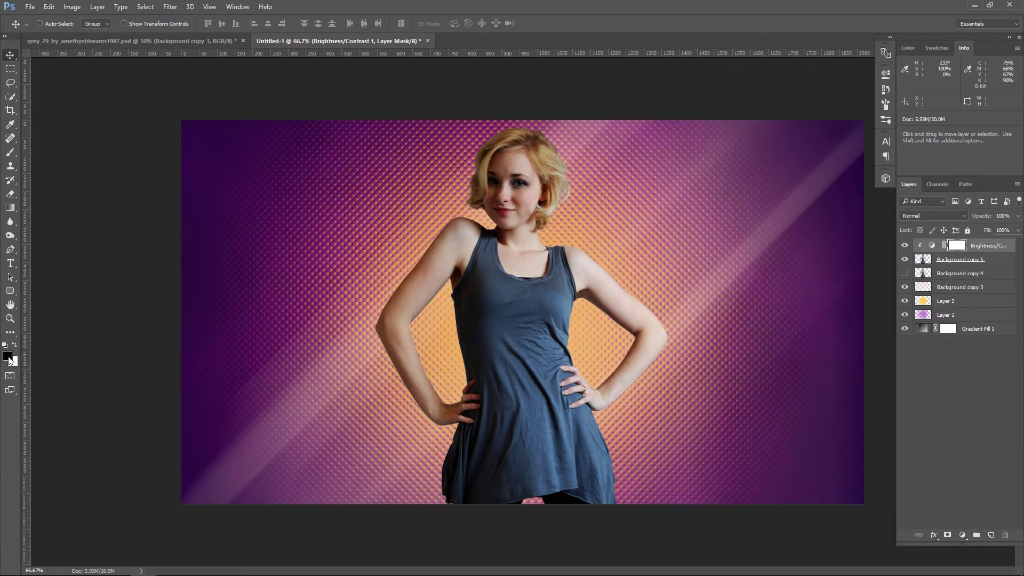
pyautogui.click(10, 152)
pyautogui.click(57, 24)
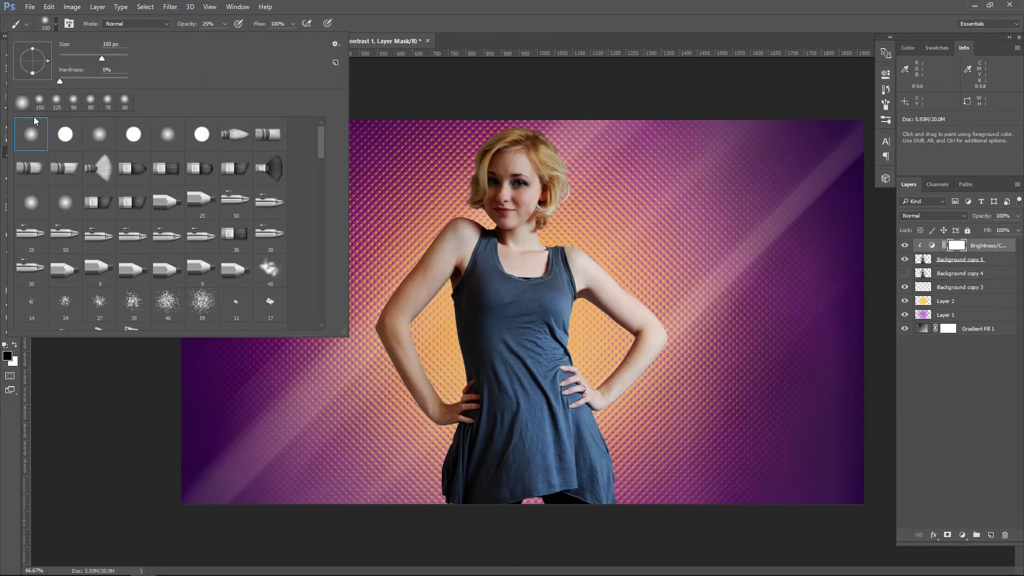
pyautogui.click(476, 5)
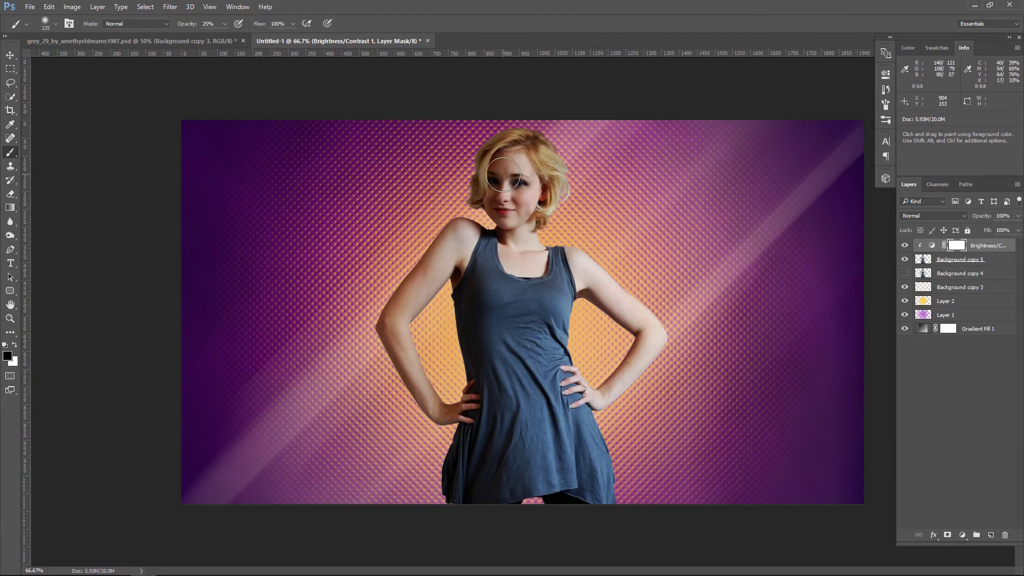
pyautogui.moveTo(493, 189); pyautogui.dragTo(505, 182)
pyautogui.press('[')
pyautogui.press('[')
pyautogui.press('[')
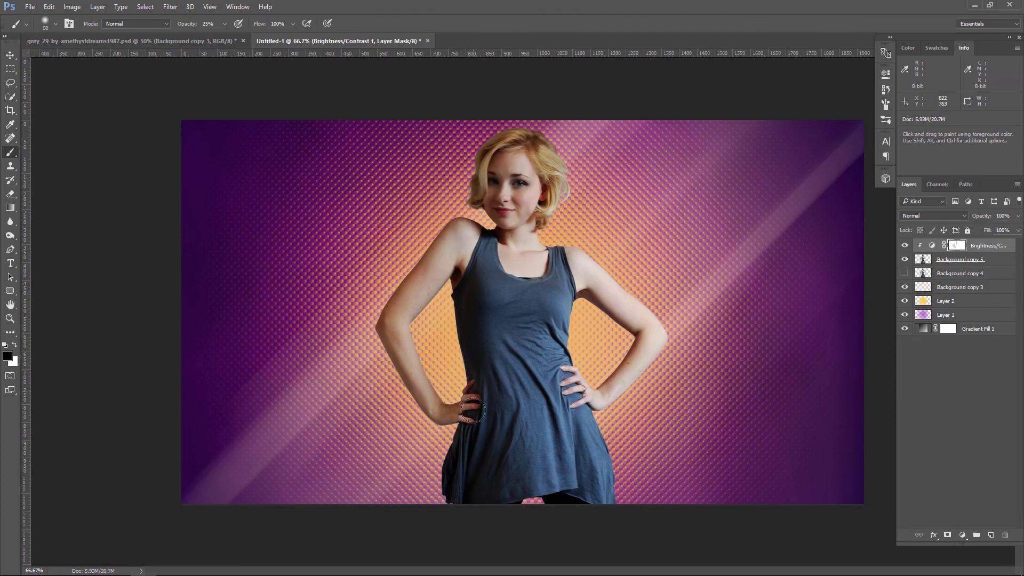
pyautogui.press(']')
pyautogui.press(']')
pyautogui.moveTo(571, 513); pyautogui.dragTo(507, 421)
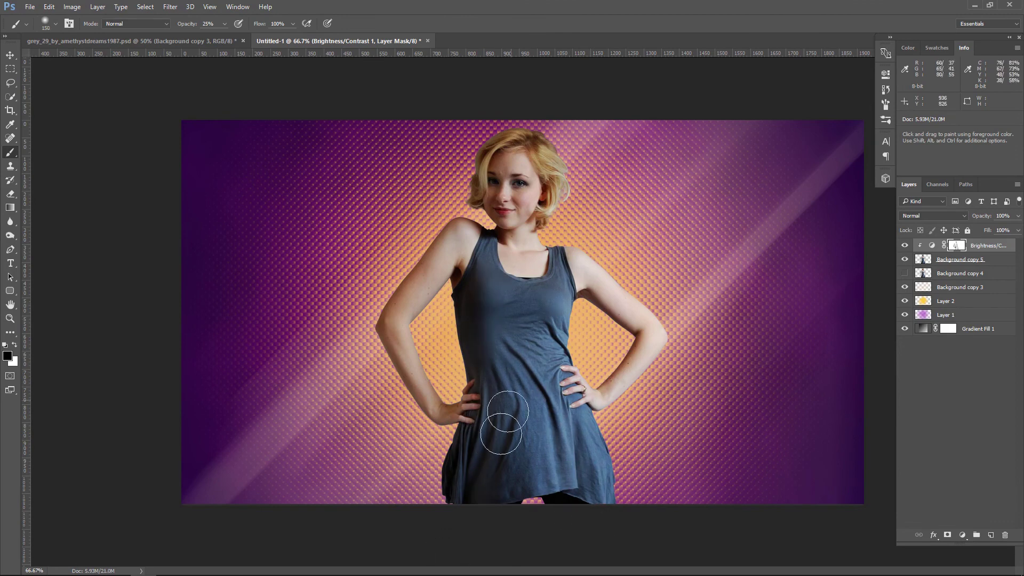
pyautogui.moveTo(604, 274); pyautogui.dragTo(548, 267)
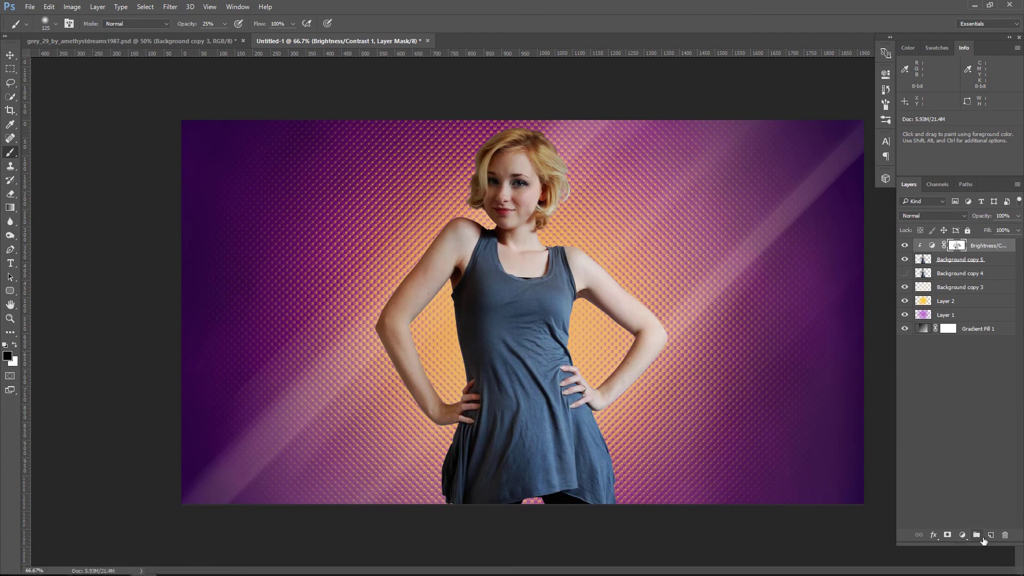
pyautogui.click(962, 535)
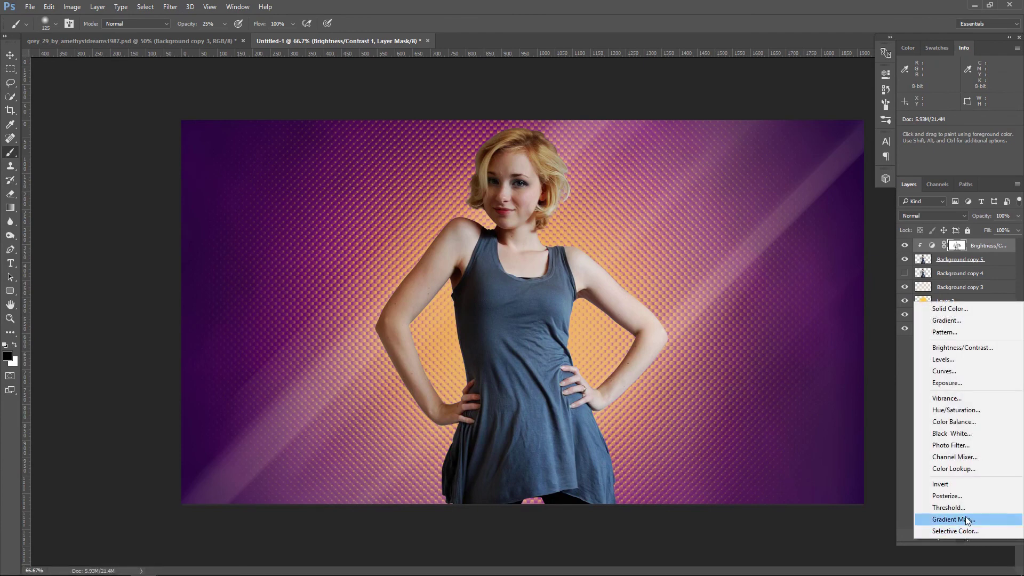
# Add a clipped Color Balance adjustment with Midtones +33/-19/-30
pyautogui.click(968, 422)
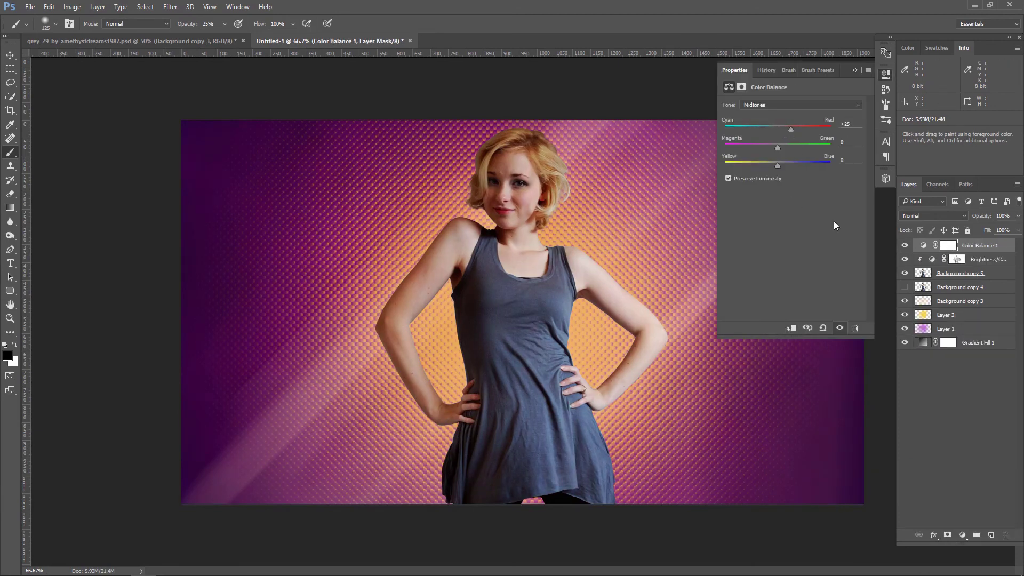
pyautogui.click(791, 328)
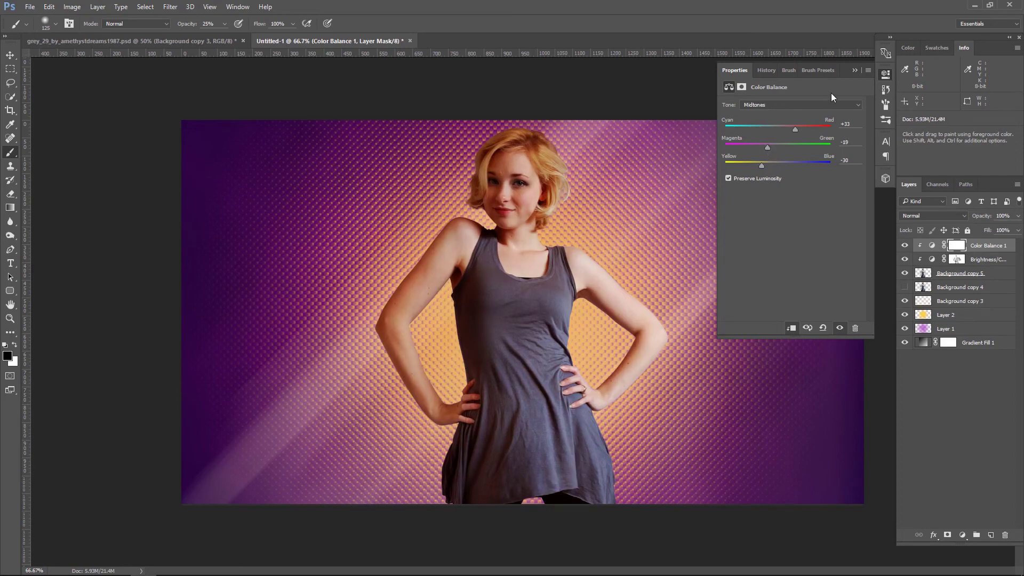
pyautogui.click(855, 71)
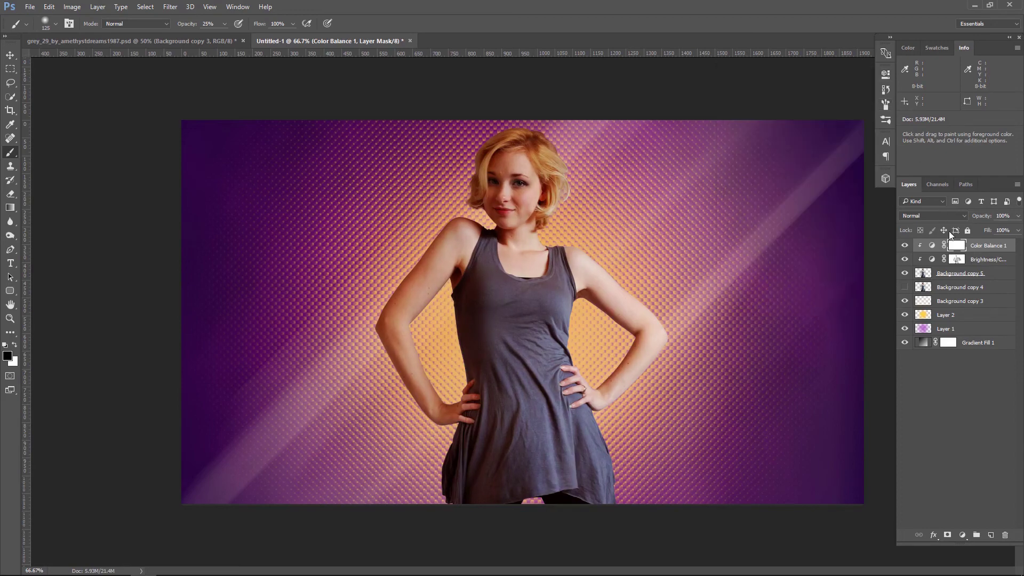
# Mask the colour shift off her face, tank top and right arm
pyautogui.click(488, 182)
pyautogui.moveTo(490, 320)
pyautogui.mouseDown()
pyautogui.moveTo(484, 286)
pyautogui.moveTo(525, 371)
pyautogui.moveTo(522, 428)
pyautogui.moveTo(612, 496)
pyautogui.mouseUp()
pyautogui.press('ctrl')
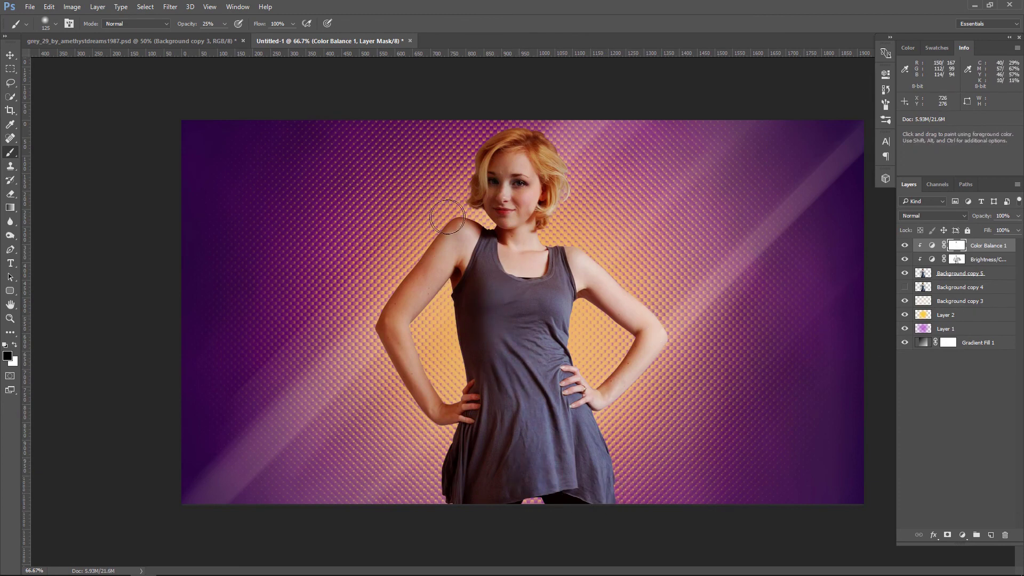
pyautogui.moveTo(651, 343); pyautogui.dragTo(589, 304)
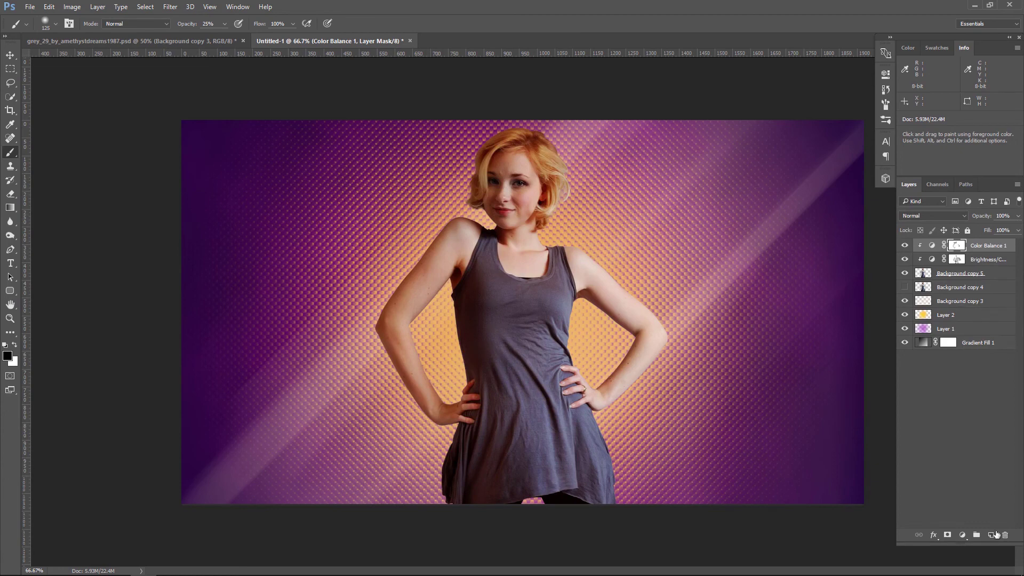
# Add a clipped Hue/Saturation adjustment with Saturation +20 and Lightness -20
pyautogui.click(962, 534)
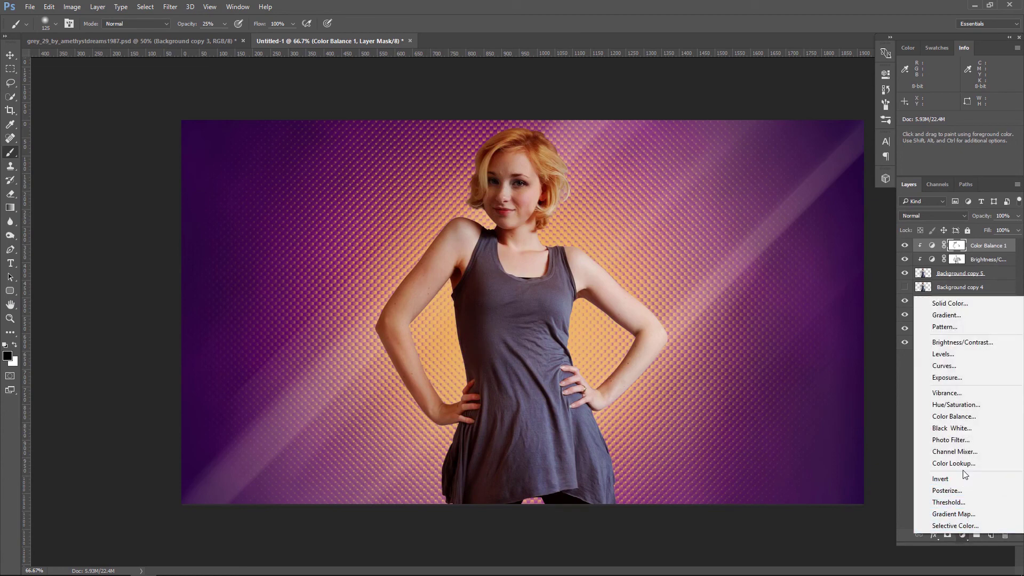
pyautogui.click(967, 406)
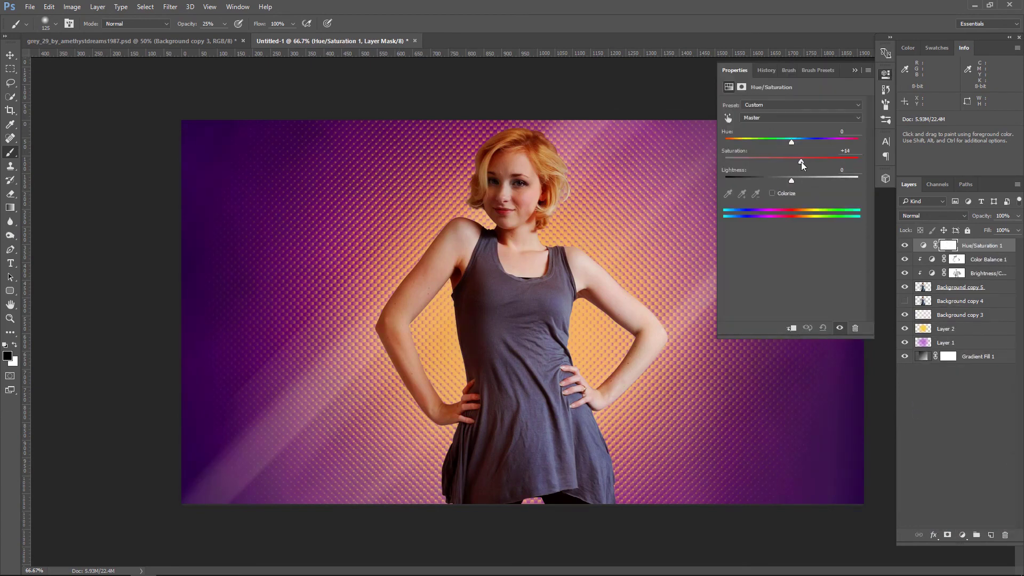
pyautogui.click(791, 327)
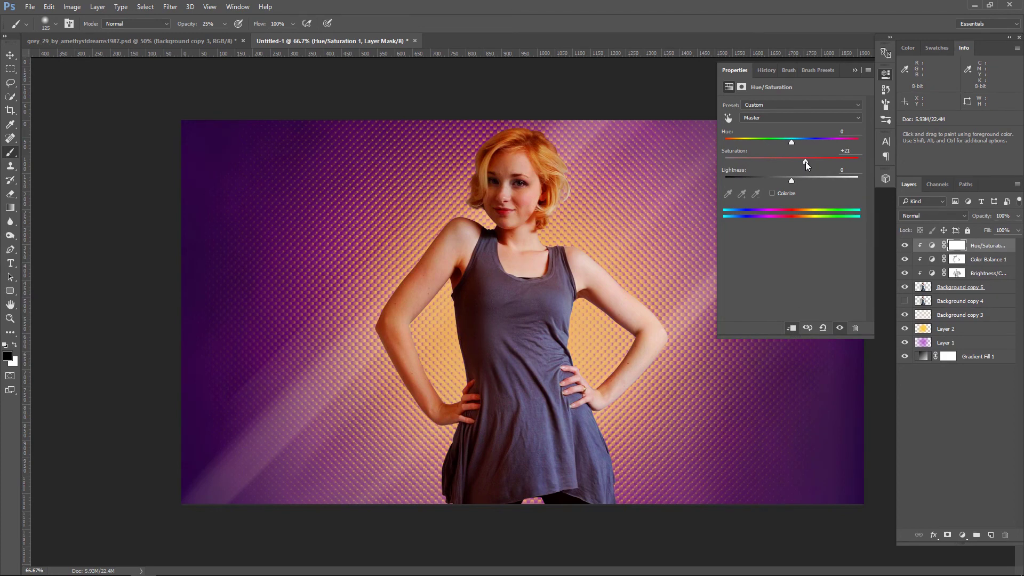
pyautogui.moveTo(791, 181); pyautogui.dragTo(778, 180)
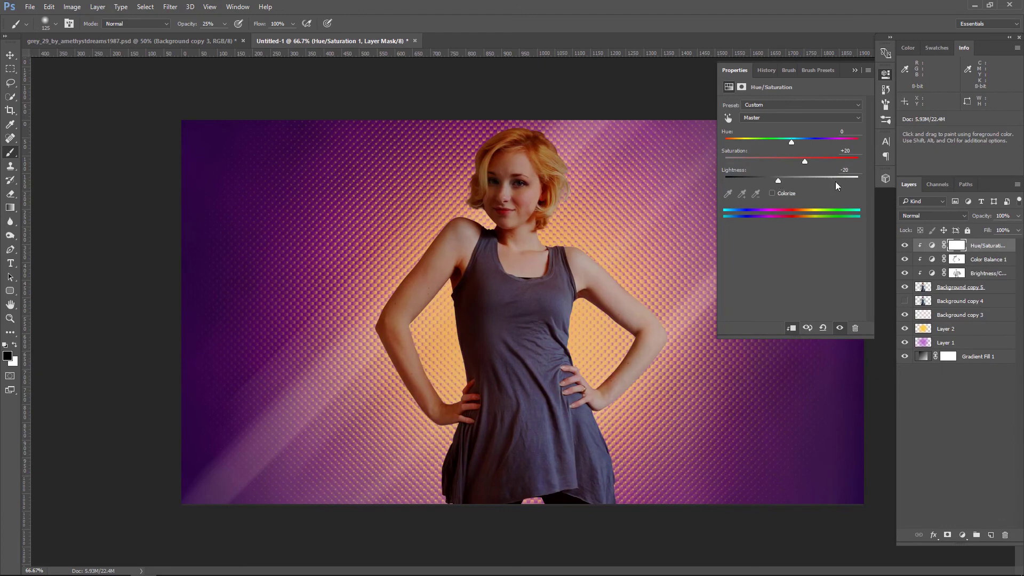
pyautogui.click(854, 70)
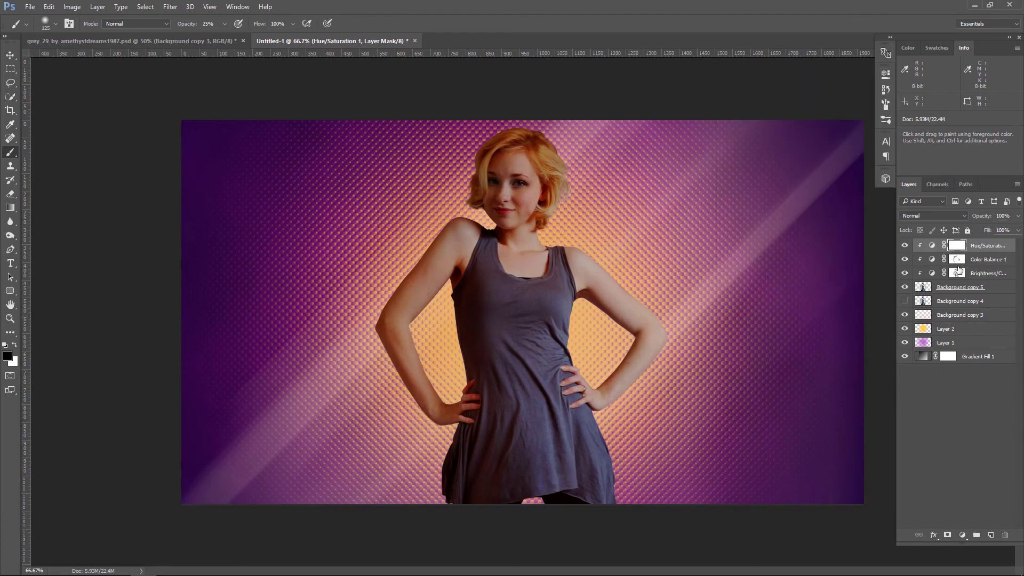
# Mask the Hue/Saturation off her left arm, right forearm and chest
pyautogui.moveTo(440, 229)
pyautogui.mouseDown()
pyautogui.moveTo(383, 353)
pyautogui.moveTo(407, 406)
pyautogui.moveTo(464, 395)
pyautogui.moveTo(436, 326)
pyautogui.moveTo(418, 313)
pyautogui.moveTo(414, 342)
pyautogui.moveTo(428, 364)
pyautogui.mouseUp()
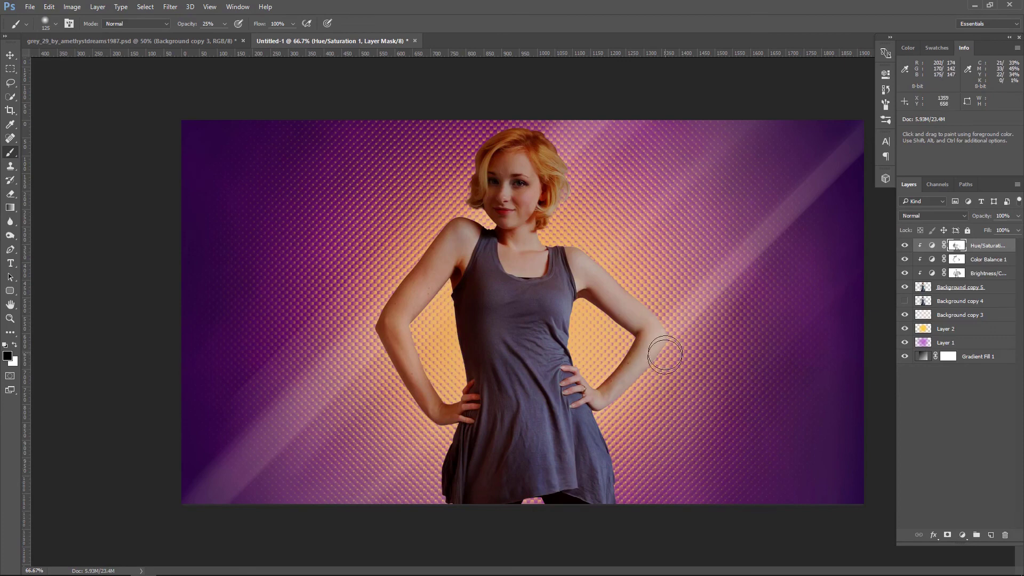
pyautogui.moveTo(663, 354); pyautogui.dragTo(627, 400)
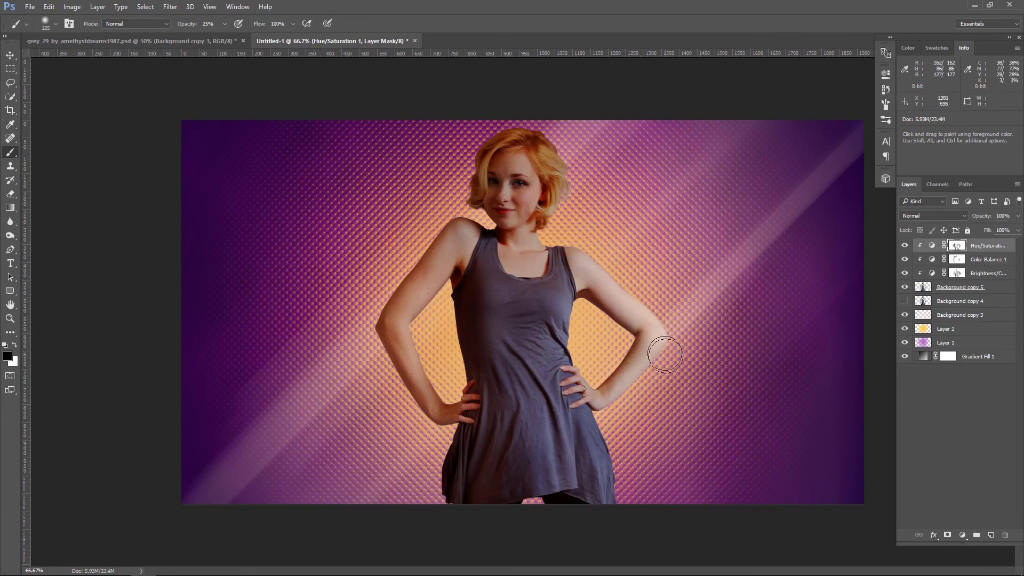
pyautogui.moveTo(634, 349)
pyautogui.mouseDown()
pyautogui.moveTo(525, 286)
pyautogui.moveTo(517, 188)
pyautogui.moveTo(543, 331)
pyautogui.mouseUp()
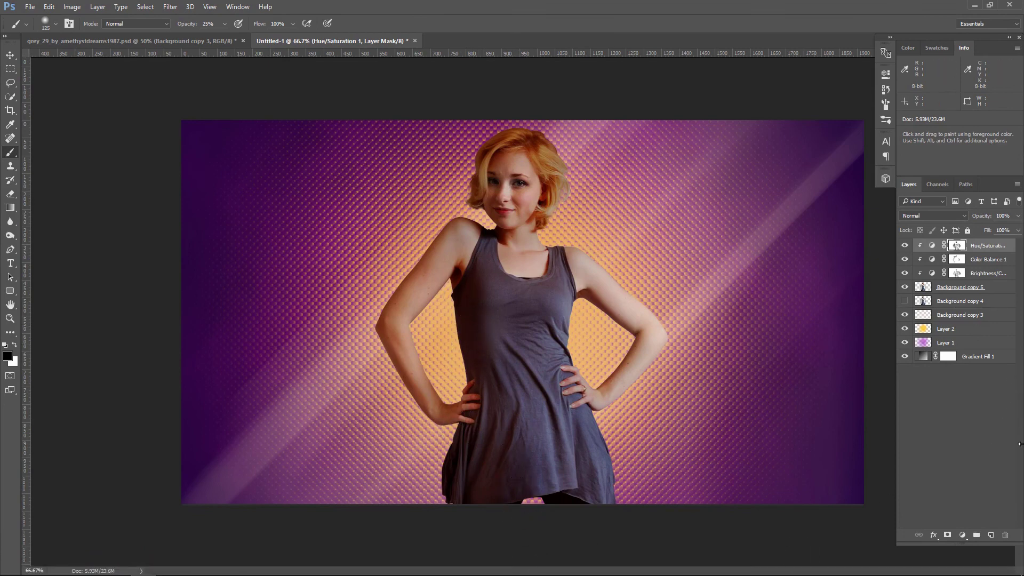
# Add a new Layer 3 clipped to the model stack in Soft Light mode
pyautogui.click(992, 535)
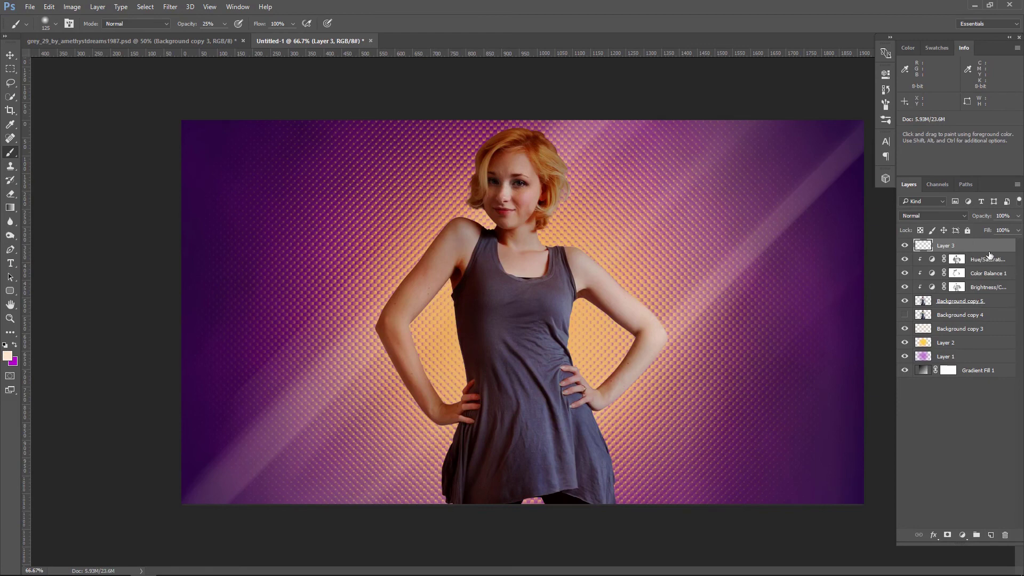
pyautogui.keyDown('alt'); pyautogui.click(990, 247); pyautogui.keyUp('alt')
pyautogui.click(933, 216)
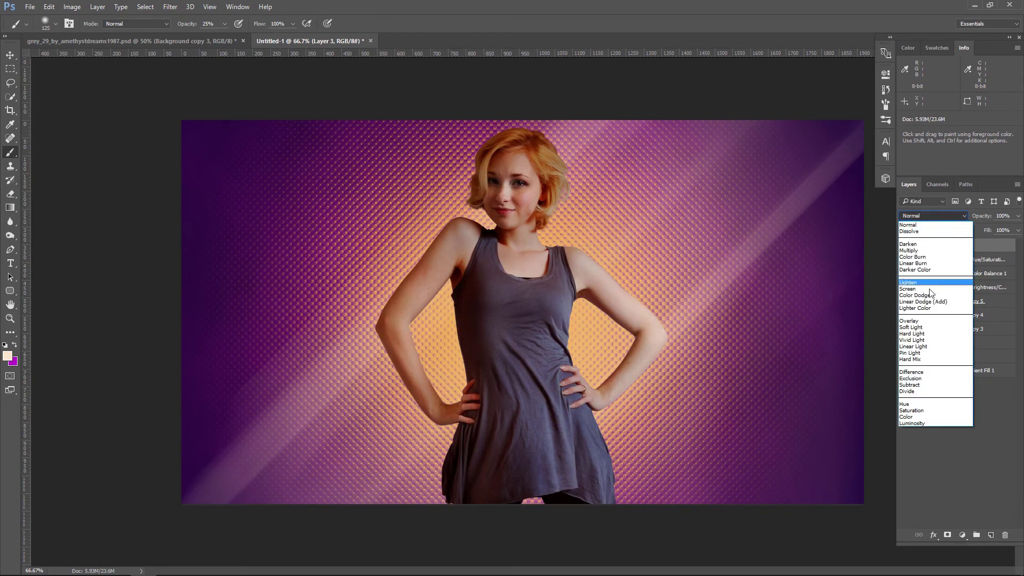
pyautogui.click(938, 327)
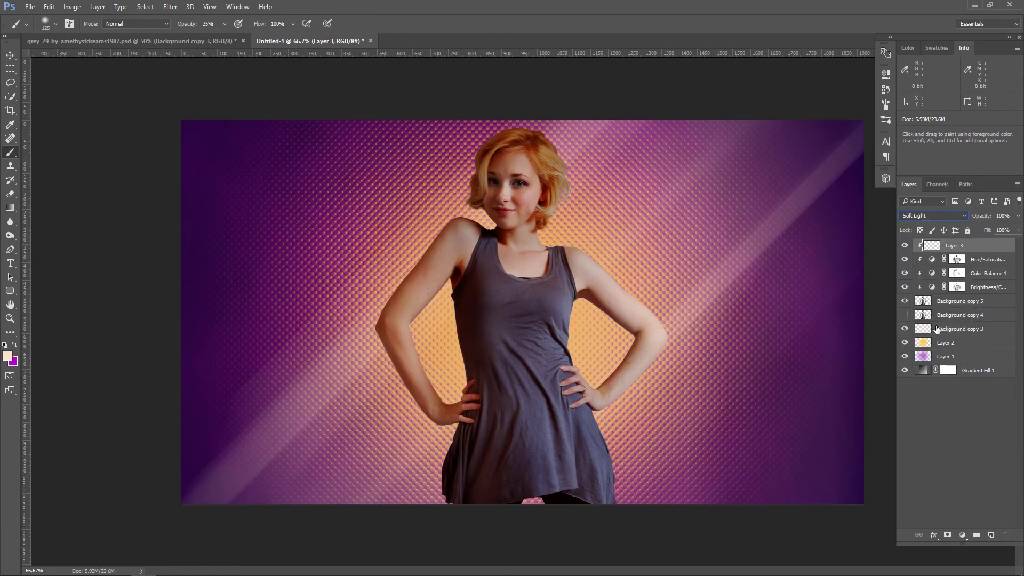
# Fill Layer 3 with 50% Gray via Edit > Fill
pyautogui.click(50, 7)
pyautogui.click(56, 159)
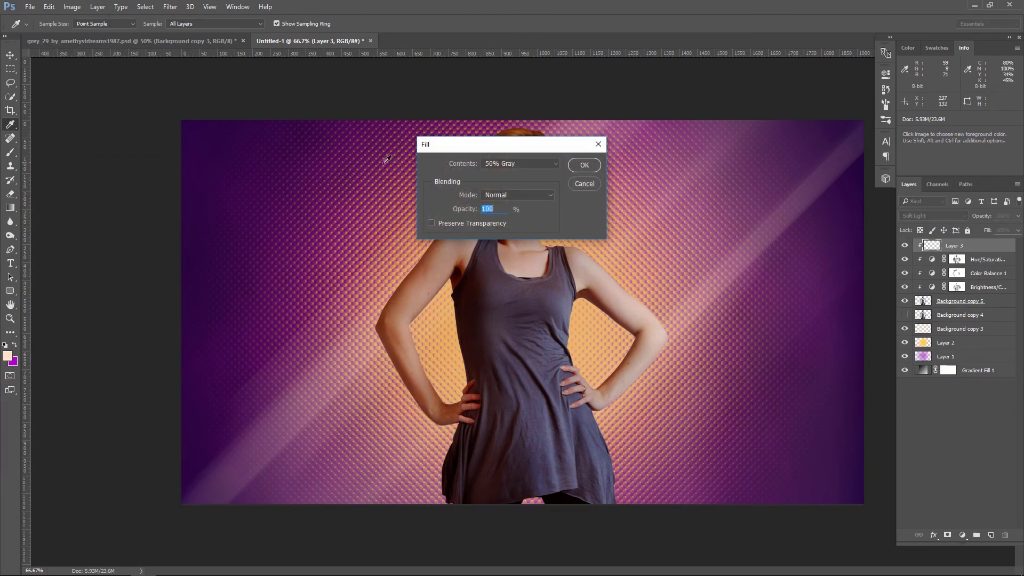
pyautogui.click(523, 162)
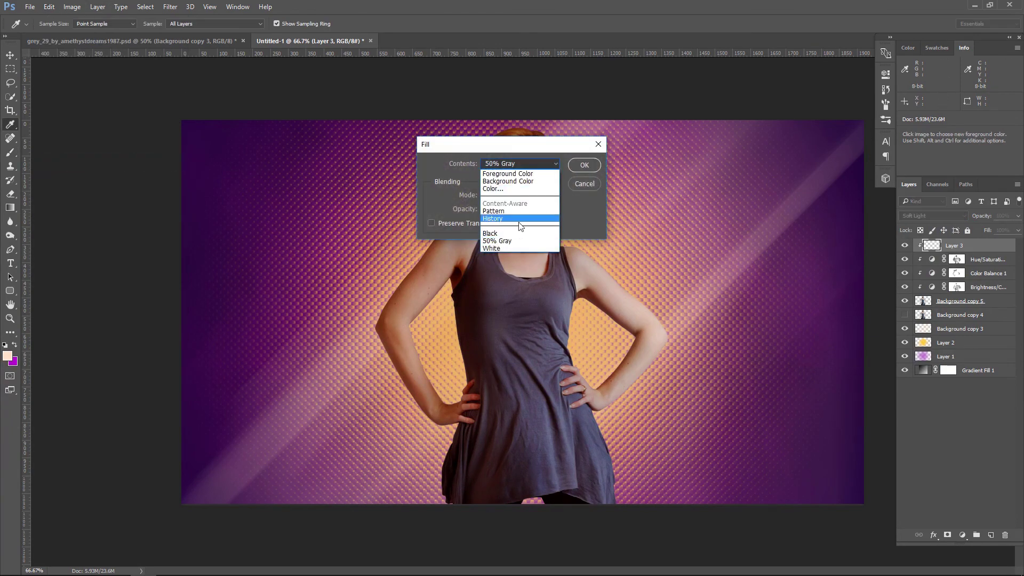
pyautogui.click(507, 243)
pyautogui.click(583, 163)
pyautogui.press('b')
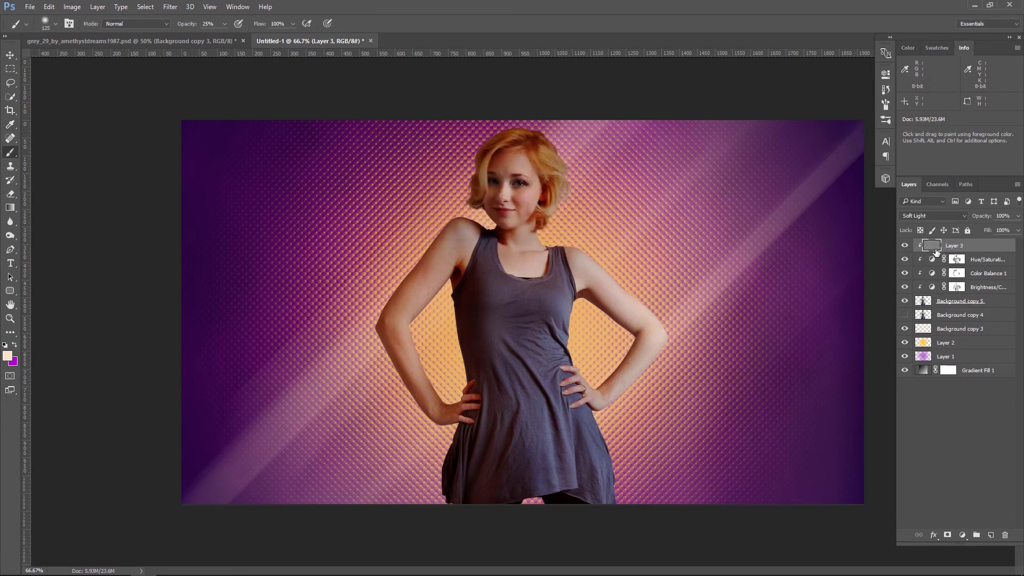
# Dodge the model's arm and dress midsection on Layer 3 with an enlarged brush
pyautogui.click(12, 237)
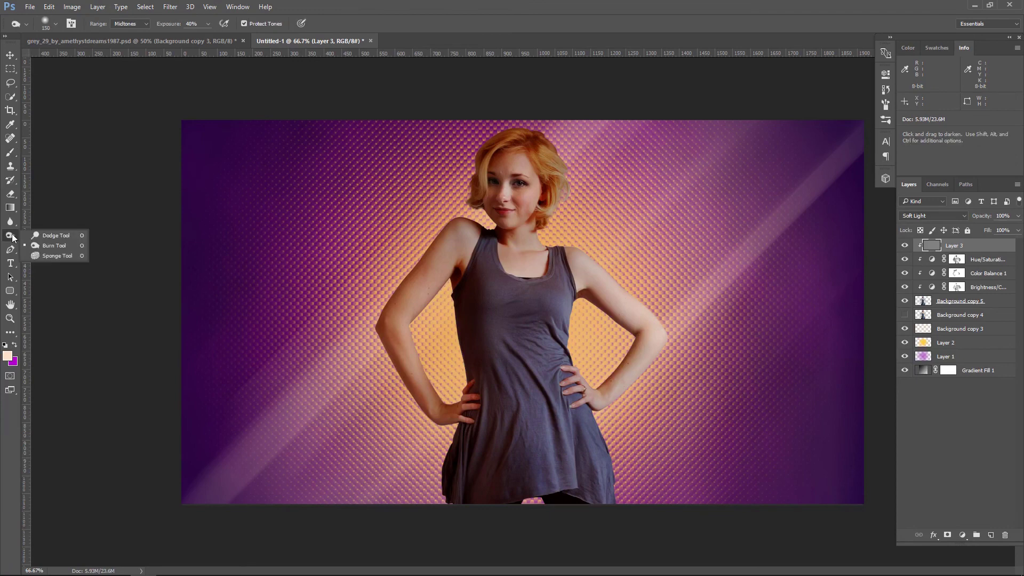
pyautogui.click(56, 236)
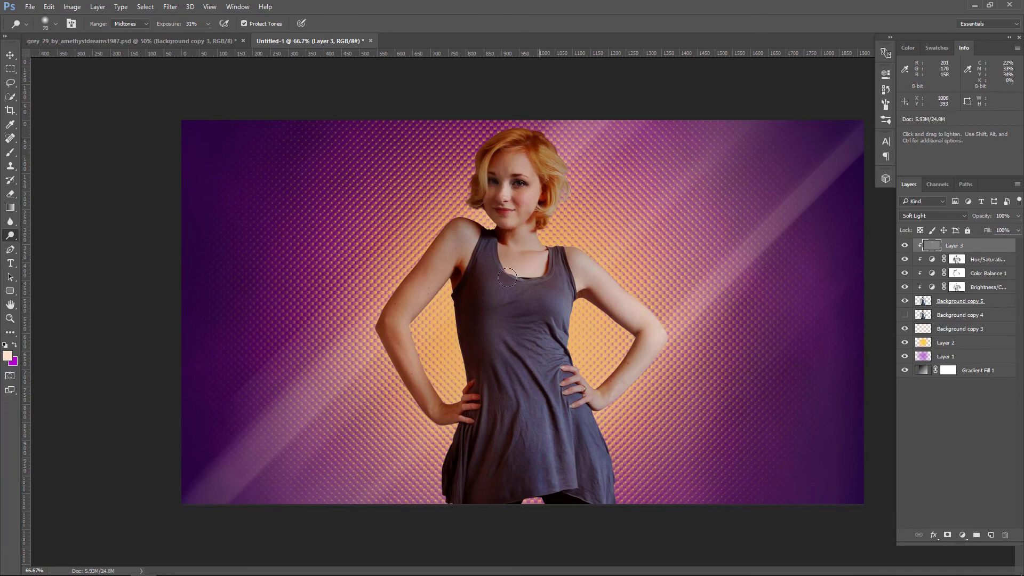
pyautogui.press(']')
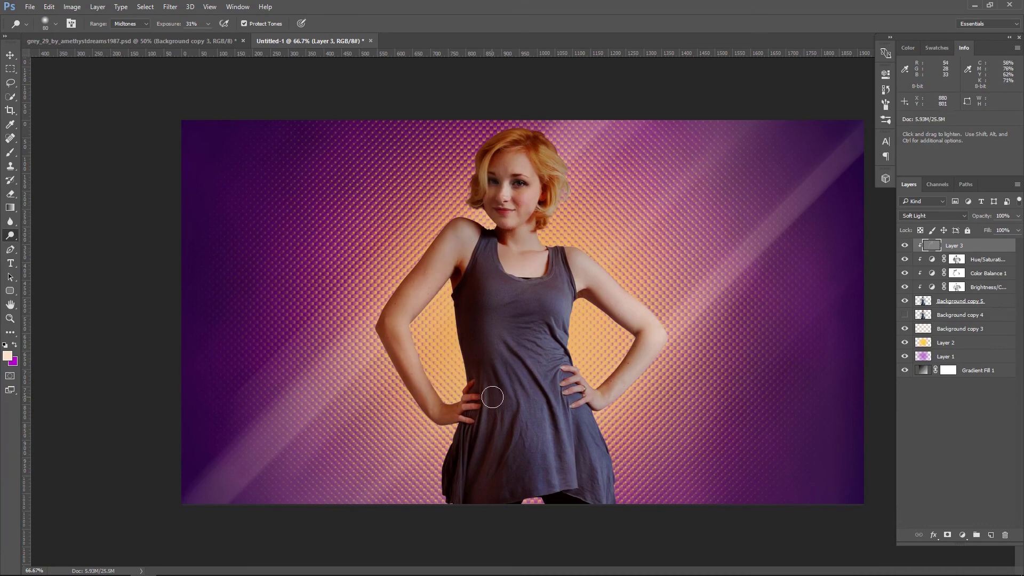
pyautogui.moveTo(599, 281); pyautogui.dragTo(600, 397)
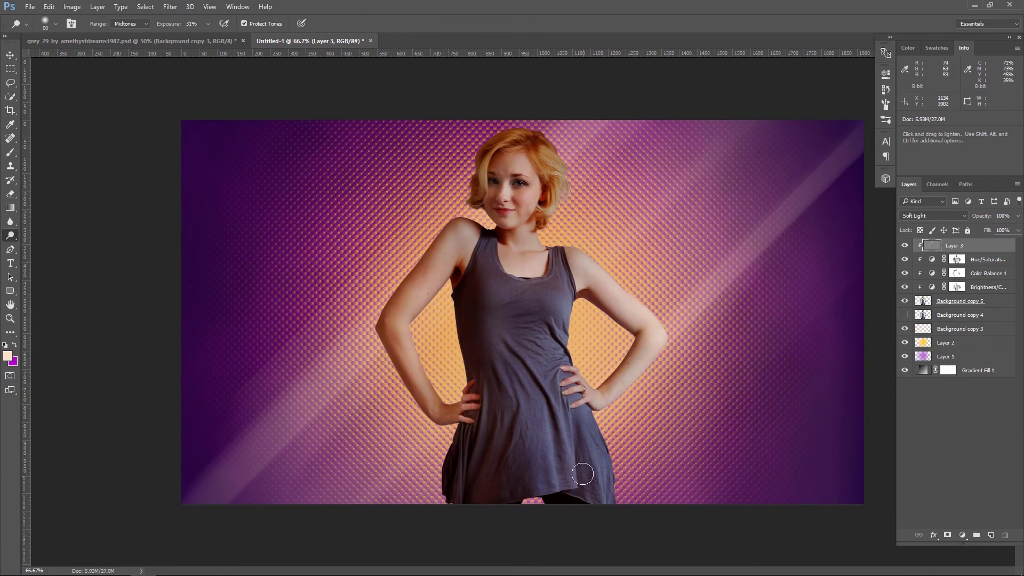
pyautogui.press(']')
pyautogui.press(']')
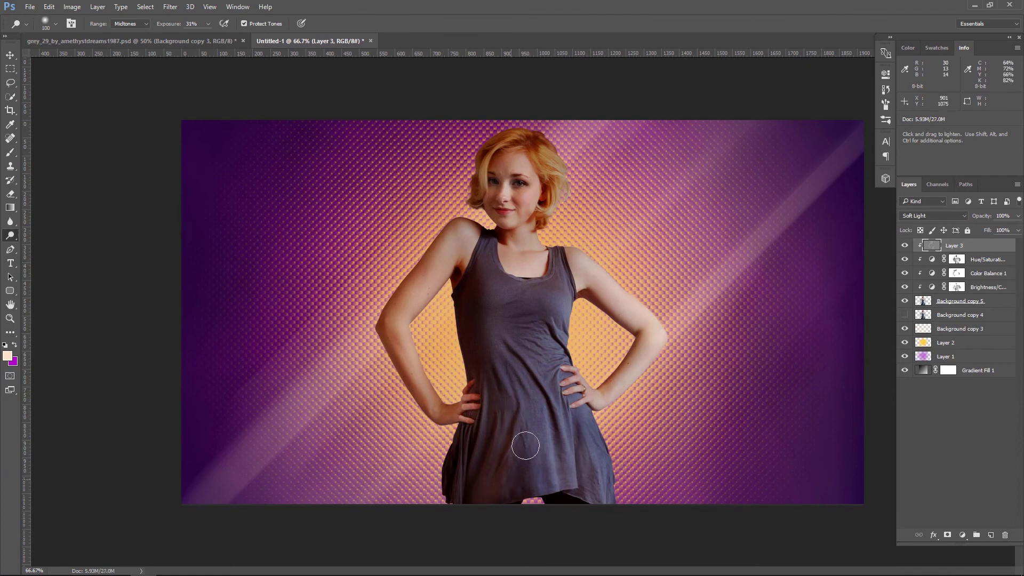
pyautogui.moveTo(525, 446); pyautogui.dragTo(544, 486)
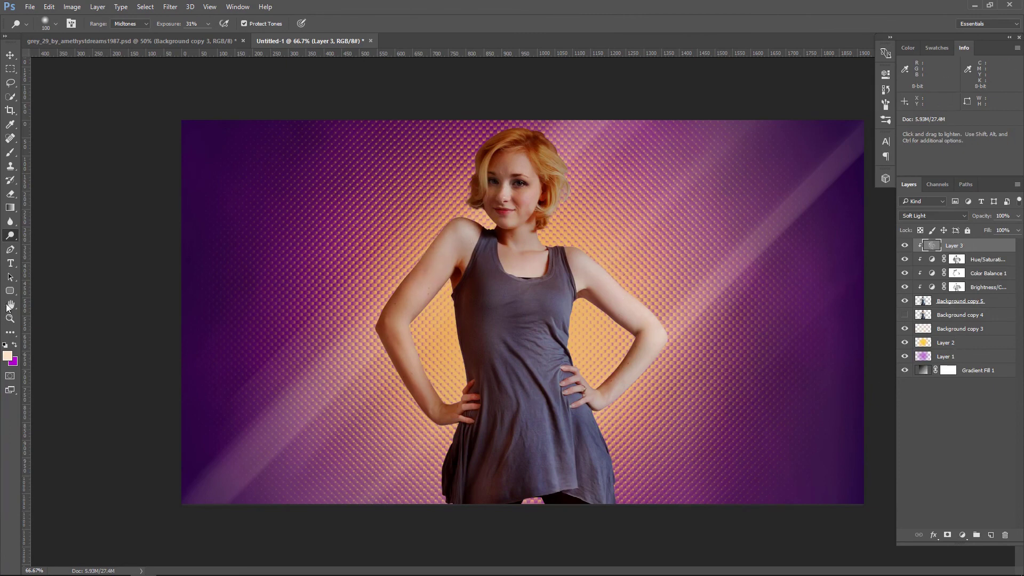
# Burn the shirt from chest to waist with a smaller brush to deepen shadows
pyautogui.rightClick(13, 237)
pyautogui.click(48, 246)
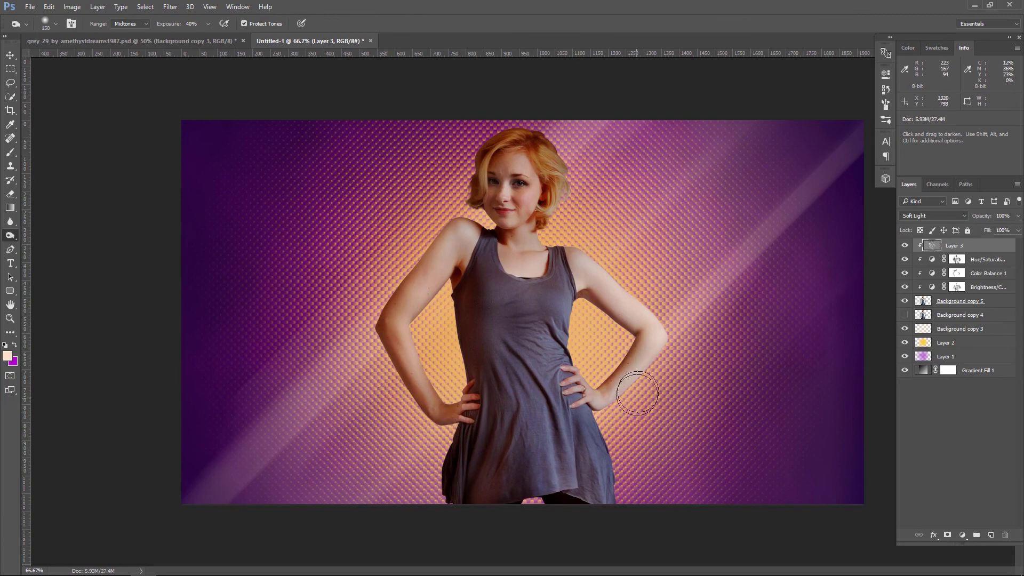
pyautogui.press('[')
pyautogui.press('[')
pyautogui.press('[')
pyautogui.moveTo(524, 288)
pyautogui.mouseDown()
pyautogui.moveTo(567, 356)
pyautogui.moveTo(610, 515)
pyautogui.mouseUp()
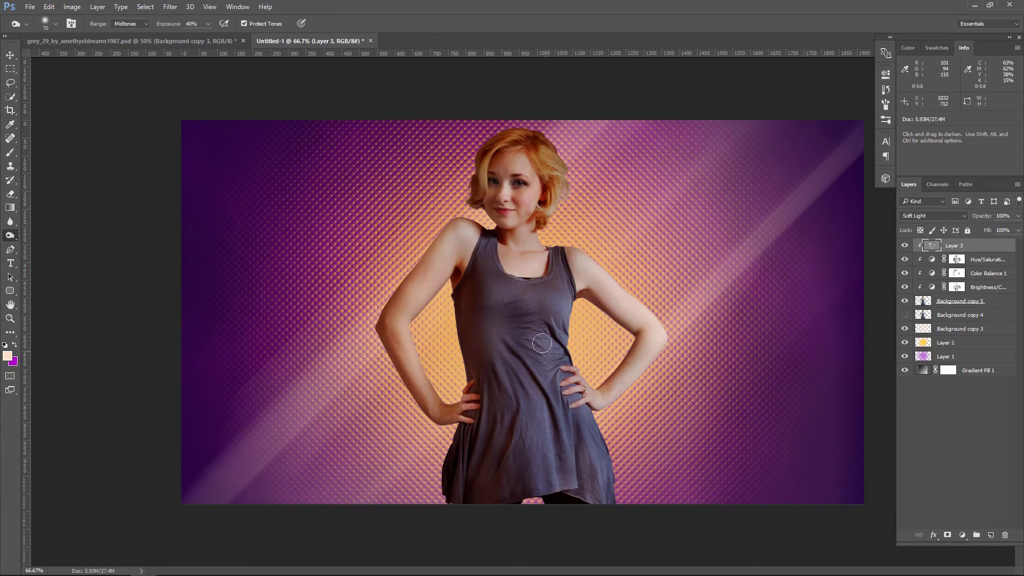
pyautogui.moveTo(511, 564)
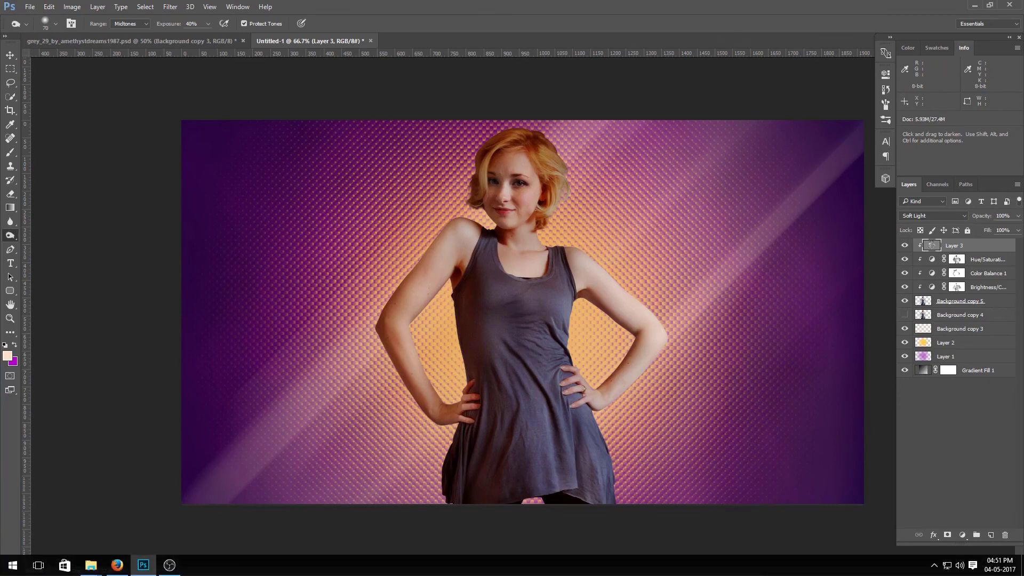
# Lower Layer 3 opacity to 70% and compare the image with the layer hidden
pyautogui.click(1017, 216)
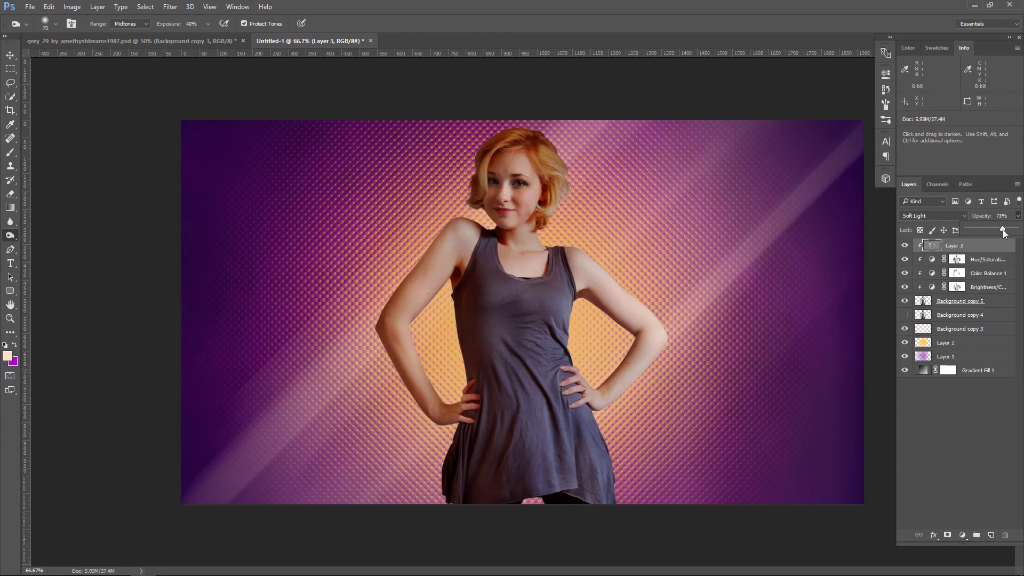
pyautogui.click(904, 246)
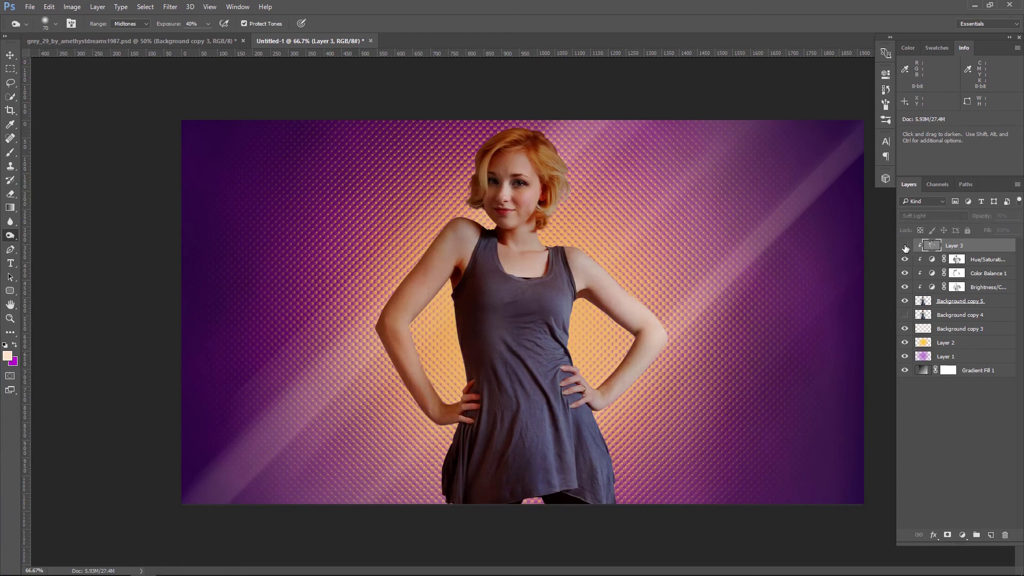
pyautogui.click(905, 245)
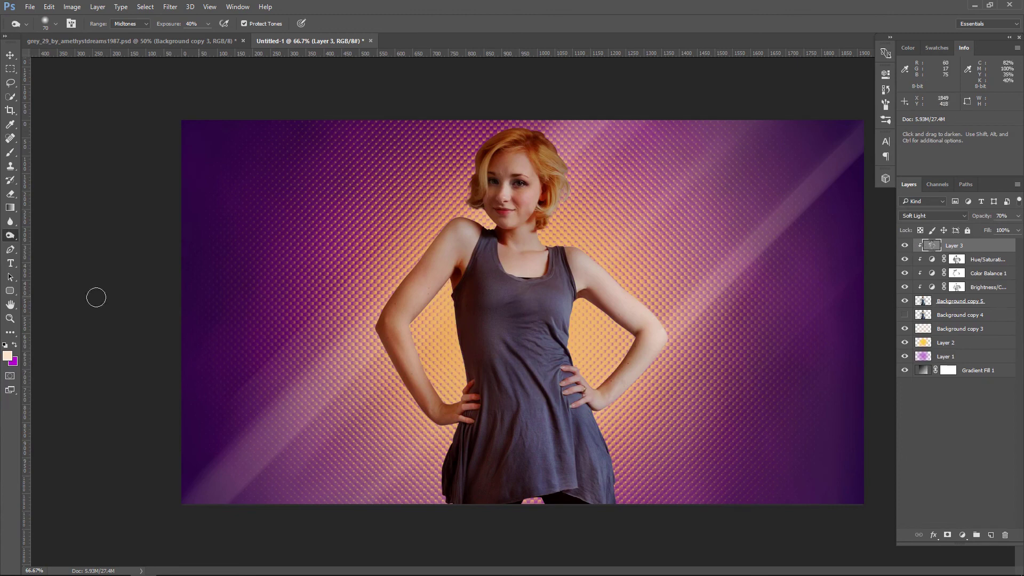
pyautogui.rightClick(12, 237)
pyautogui.click(54, 235)
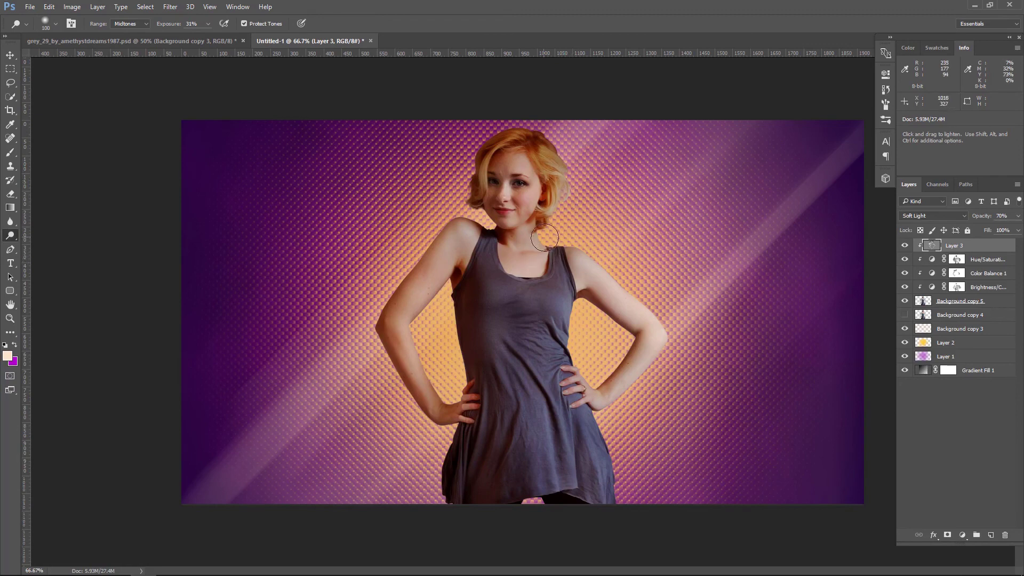
pyautogui.click(906, 246)
pyautogui.click(11, 56)
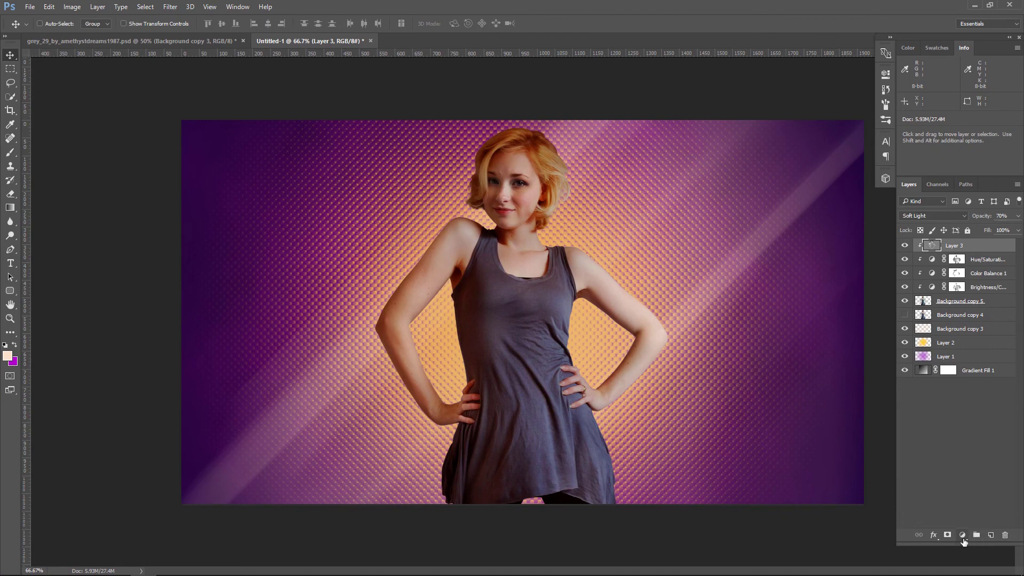
# Add a clipped Levels 1 with midtones at 0.81 and the white point lowered to about 228
pyautogui.click(962, 534)
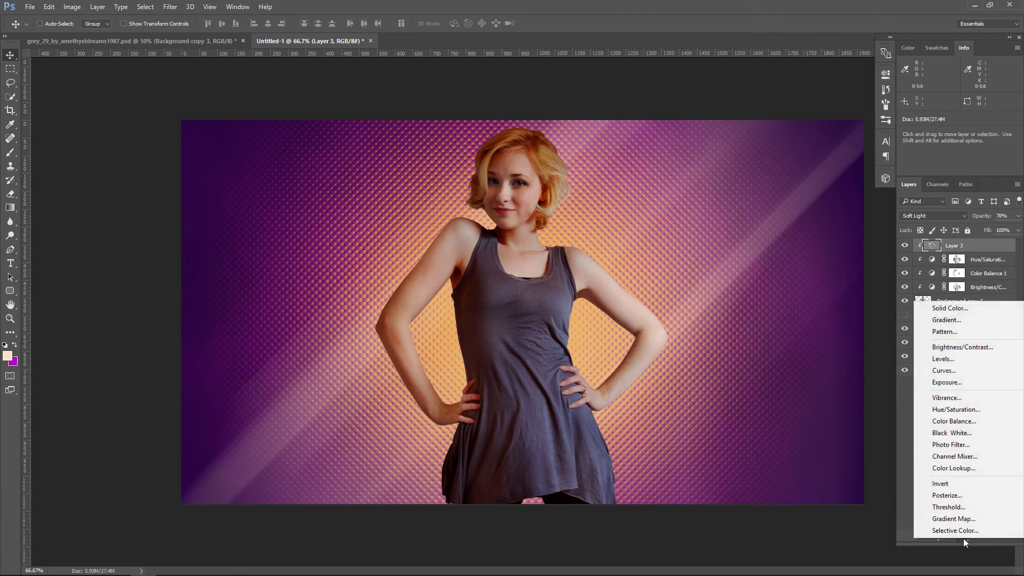
pyautogui.click(963, 360)
pyautogui.moveTo(800, 178); pyautogui.dragTo(808, 181)
pyautogui.click(789, 331)
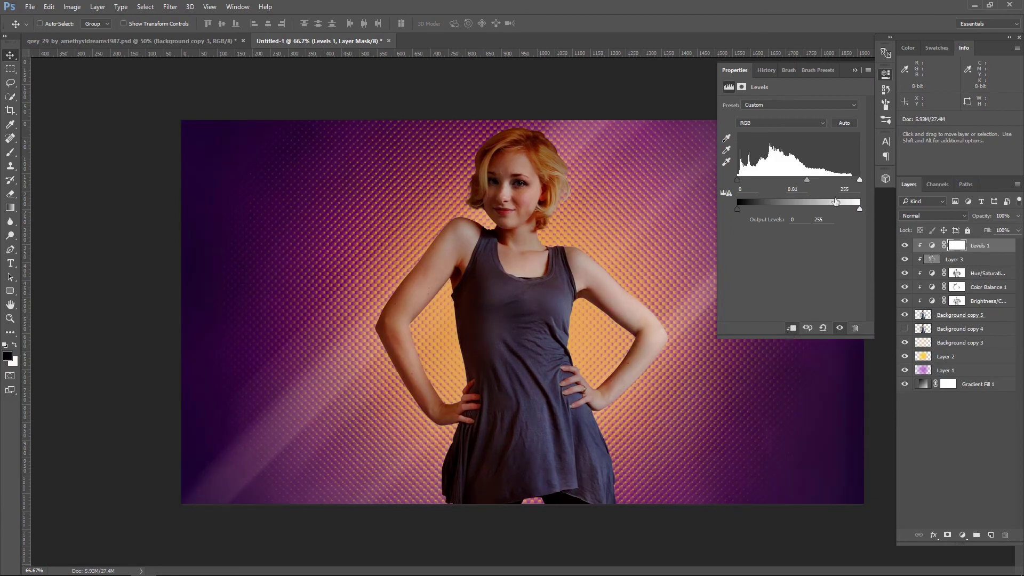
pyautogui.moveTo(860, 180); pyautogui.dragTo(848, 180)
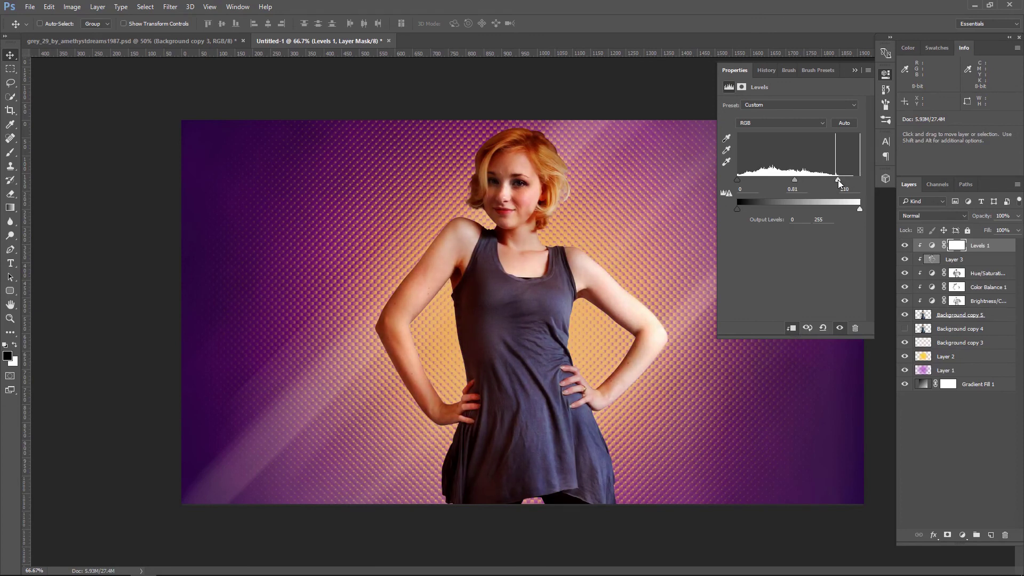
pyautogui.click(854, 71)
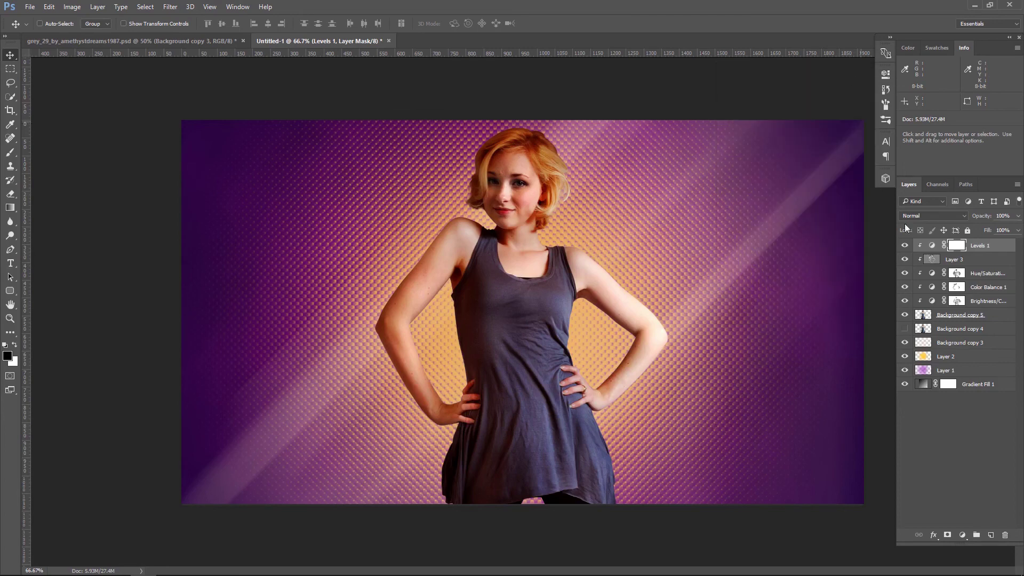
pyautogui.click(903, 246)
pyautogui.click(11, 153)
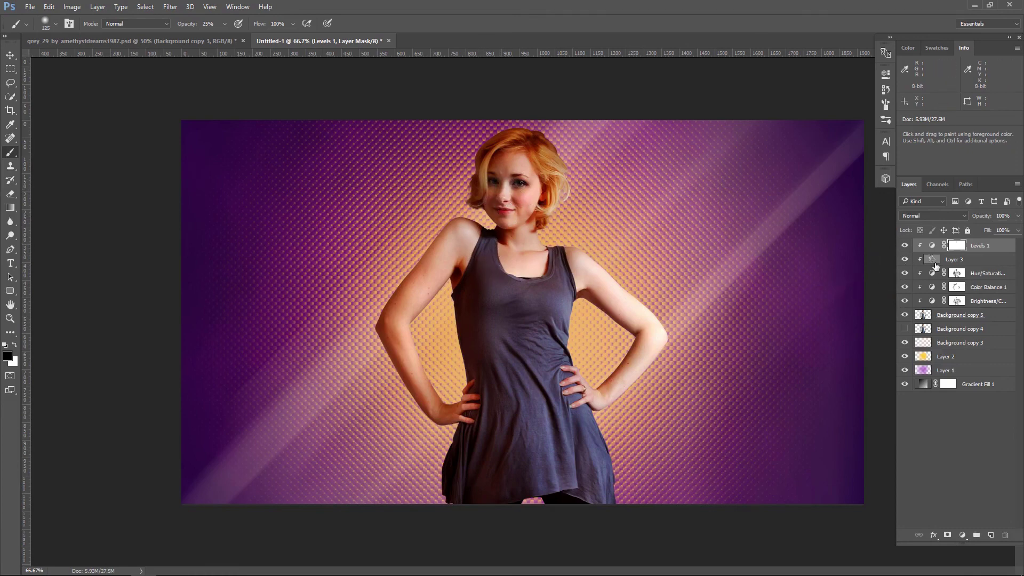
pyautogui.click(934, 262)
pyautogui.moveTo(10, 235); pyautogui.dragTo(41, 249)
pyautogui.click(41, 247)
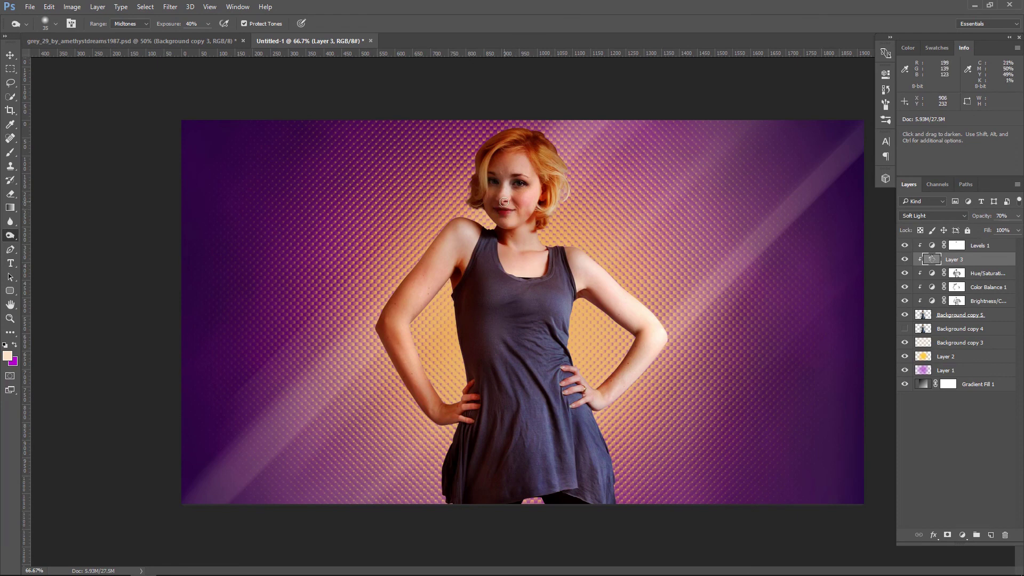
pyautogui.click(904, 260)
pyautogui.click(904, 259)
pyautogui.click(905, 246)
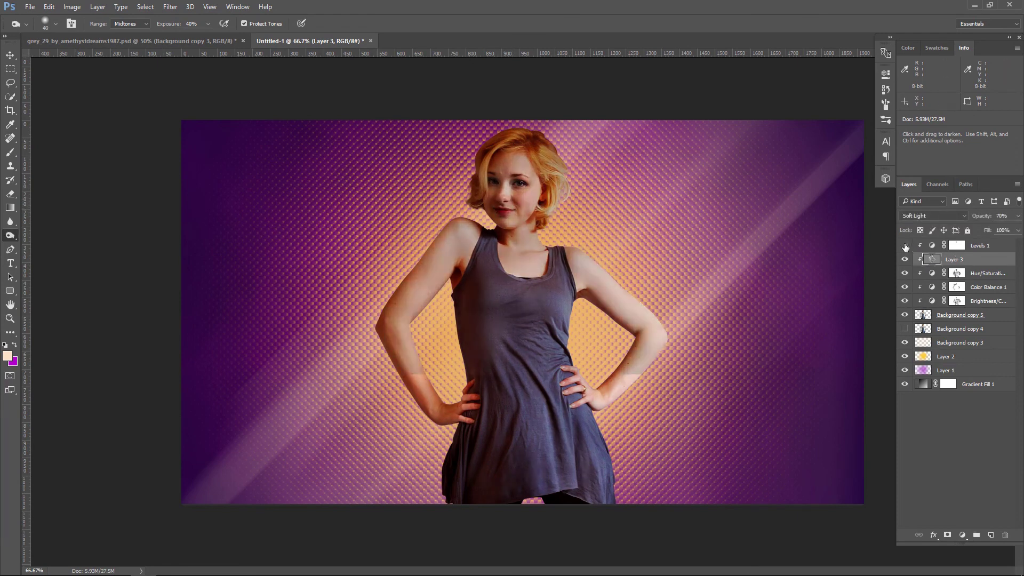
pyautogui.rightClick(10, 235)
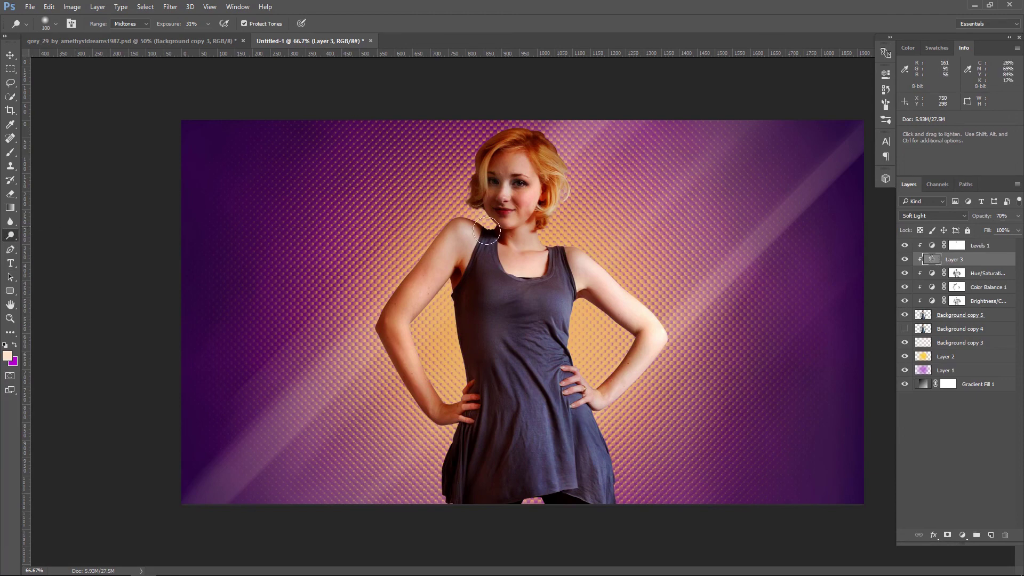
pyautogui.click(41, 235)
pyautogui.click(904, 259)
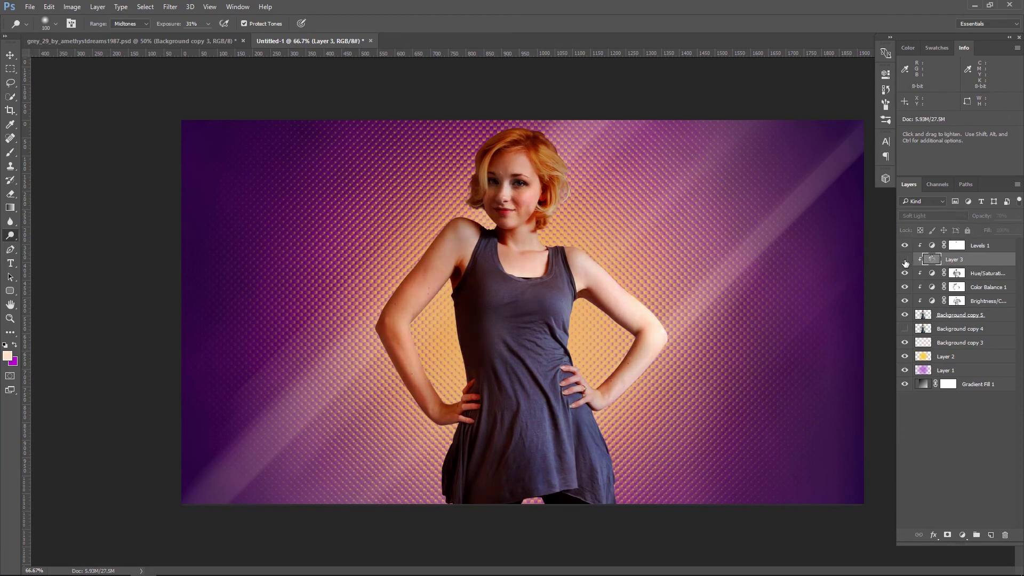
pyautogui.click(905, 259)
pyautogui.click(904, 259)
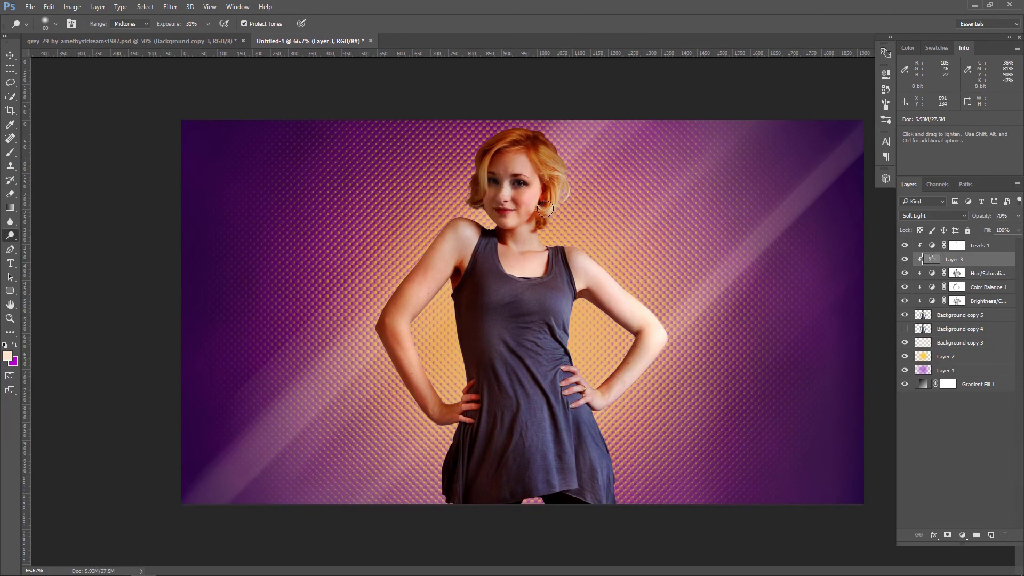
pyautogui.click(904, 259)
pyautogui.click(904, 259)
pyautogui.click(904, 259)
pyautogui.click(12, 56)
pyautogui.click(960, 248)
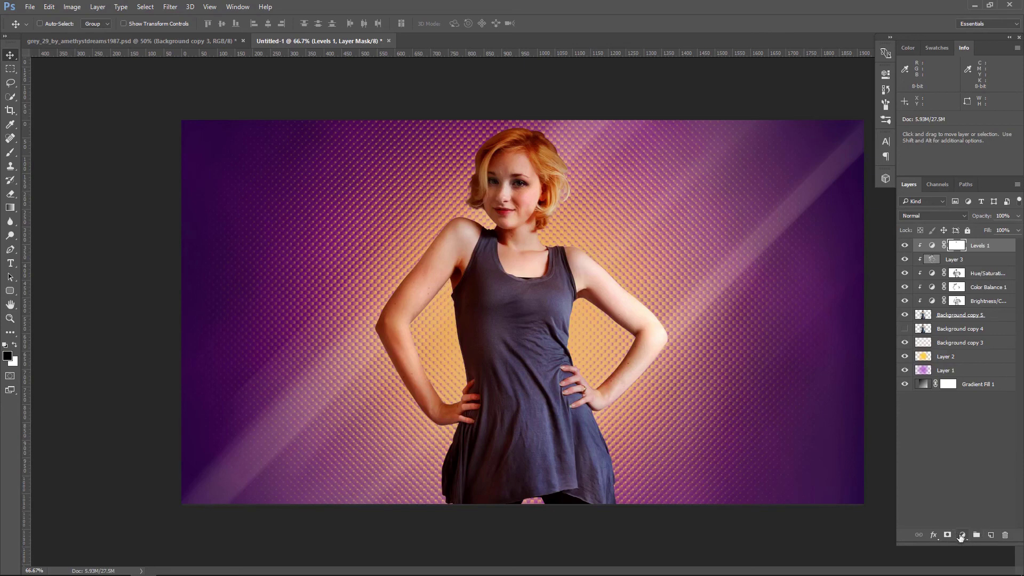
# Add a Color Lookup adjustment using Crisp_Warm at 30% opacity
pyautogui.click(961, 536)
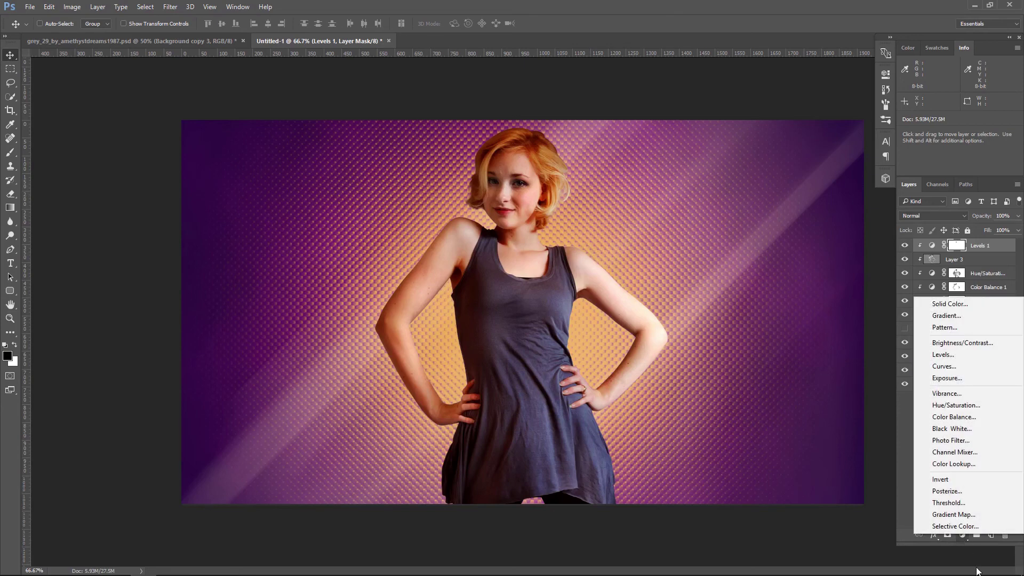
pyautogui.click(972, 464)
pyautogui.click(811, 105)
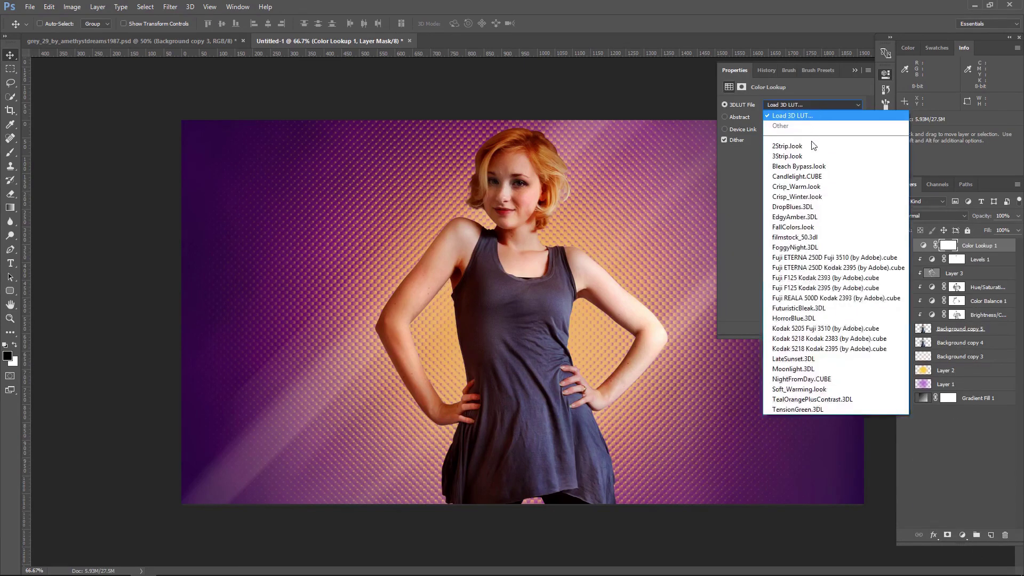
pyautogui.click(809, 187)
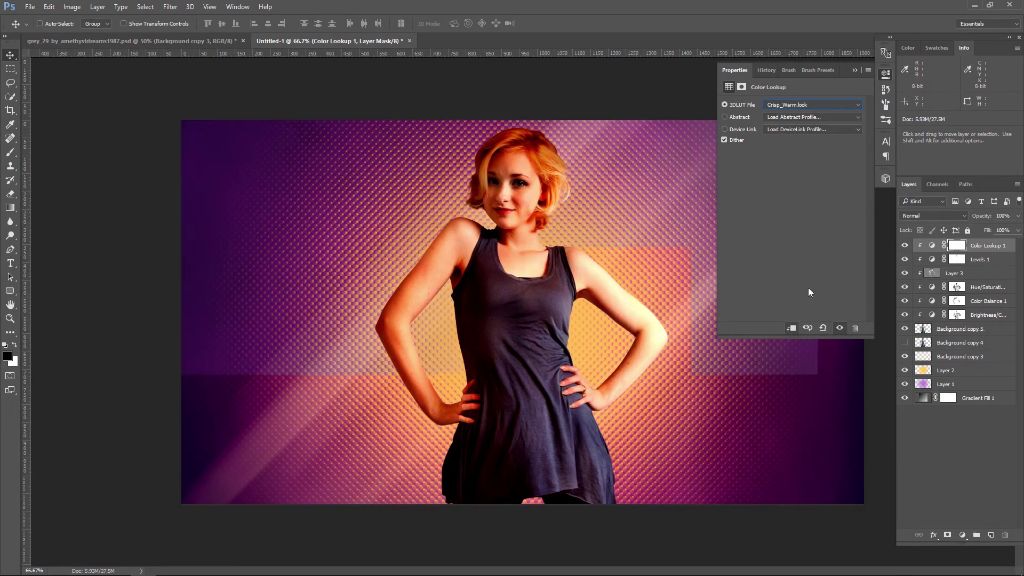
pyautogui.click(853, 71)
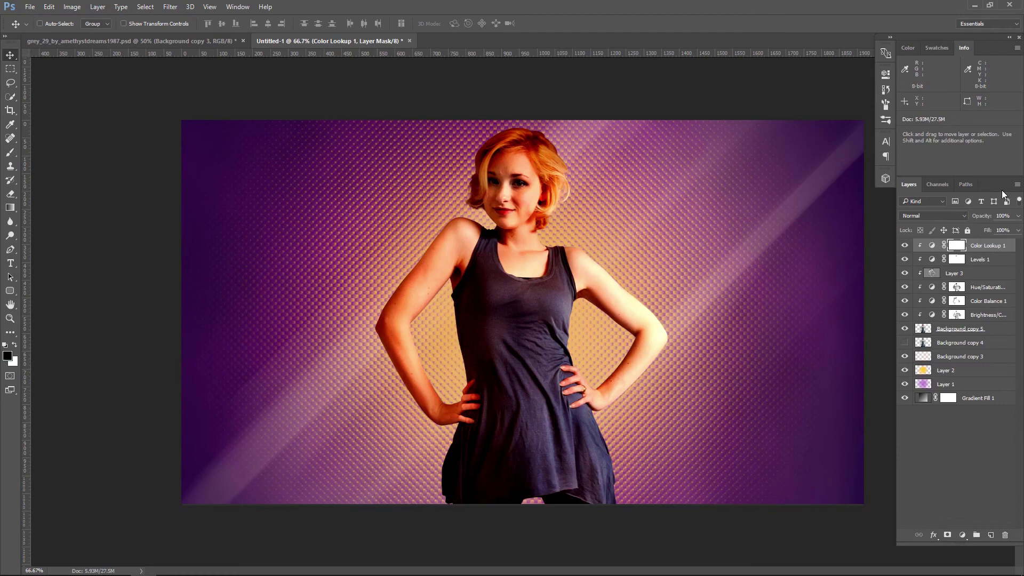
pyautogui.click(1018, 216)
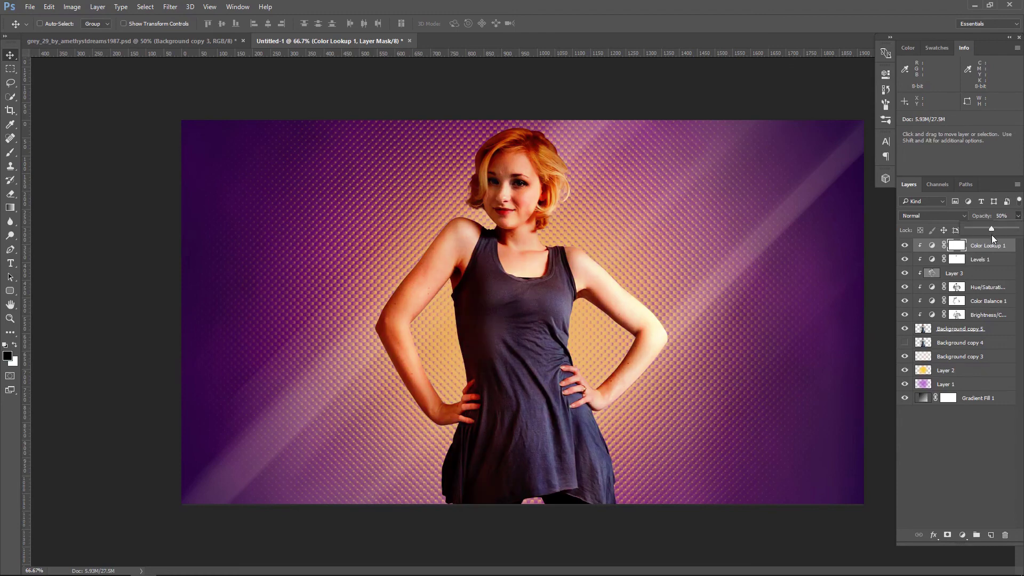
pyautogui.click(904, 245)
# Paint the Color Lookup 1 mask off both arms and the face, then compare
pyautogui.click(12, 154)
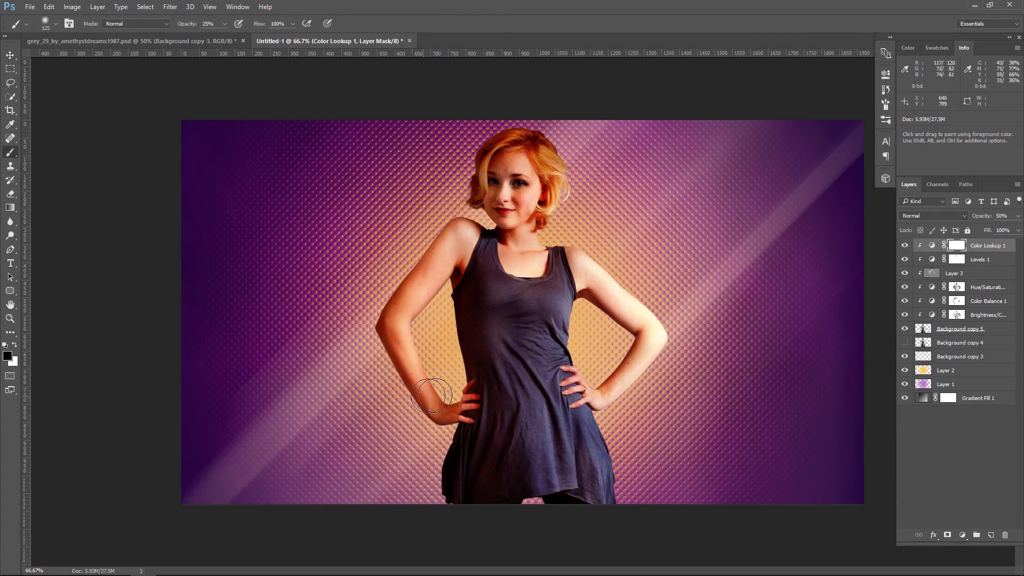
pyautogui.moveTo(469, 419)
pyautogui.mouseDown()
pyautogui.moveTo(435, 343)
pyautogui.moveTo(384, 306)
pyautogui.moveTo(378, 408)
pyautogui.moveTo(441, 429)
pyautogui.moveTo(461, 275)
pyautogui.moveTo(437, 230)
pyautogui.moveTo(468, 264)
pyautogui.moveTo(447, 288)
pyautogui.mouseUp()
pyautogui.moveTo(619, 304)
pyautogui.mouseDown()
pyautogui.moveTo(627, 347)
pyautogui.moveTo(603, 357)
pyautogui.mouseUp()
pyautogui.moveTo(489, 179)
pyautogui.mouseDown()
pyautogui.moveTo(499, 184)
pyautogui.moveTo(528, 155)
pyautogui.moveTo(531, 178)
pyautogui.moveTo(511, 207)
pyautogui.mouseUp()
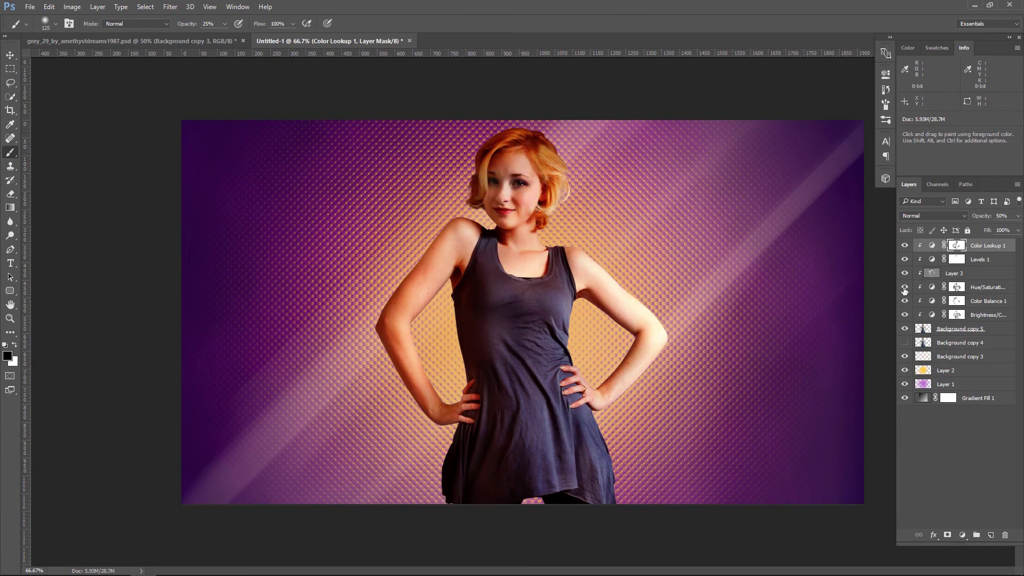
pyautogui.click(904, 245)
pyautogui.click(904, 246)
# Add a clipped Curves 1 raised to brighten, with its mask inverted to black
pyautogui.click(967, 536)
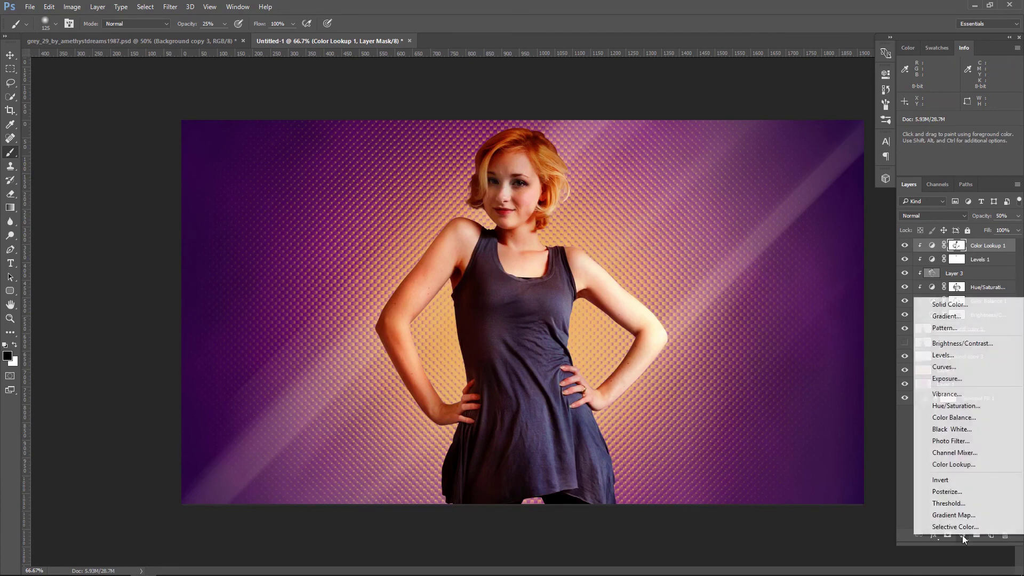
pyautogui.click(962, 366)
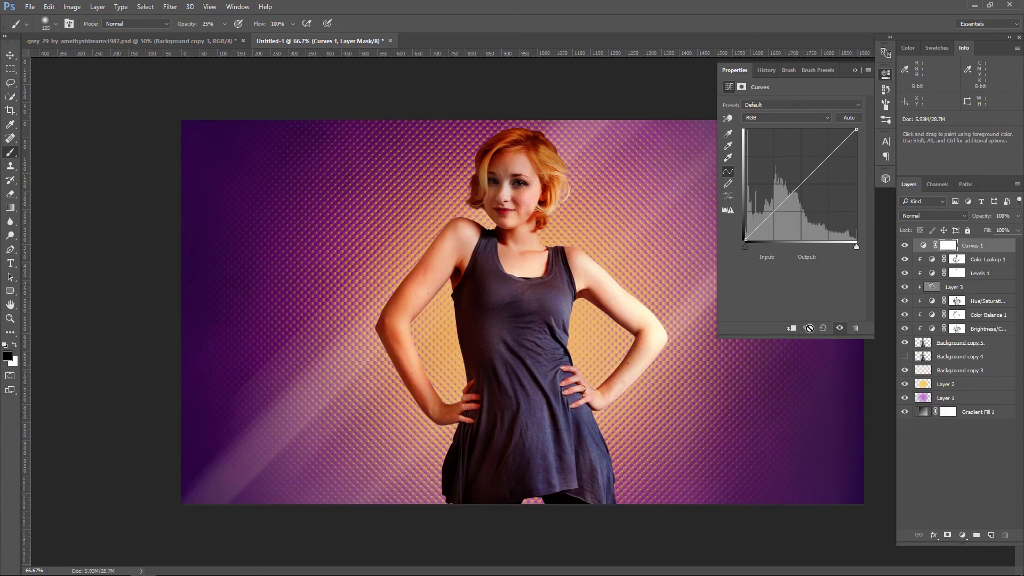
pyautogui.click(793, 329)
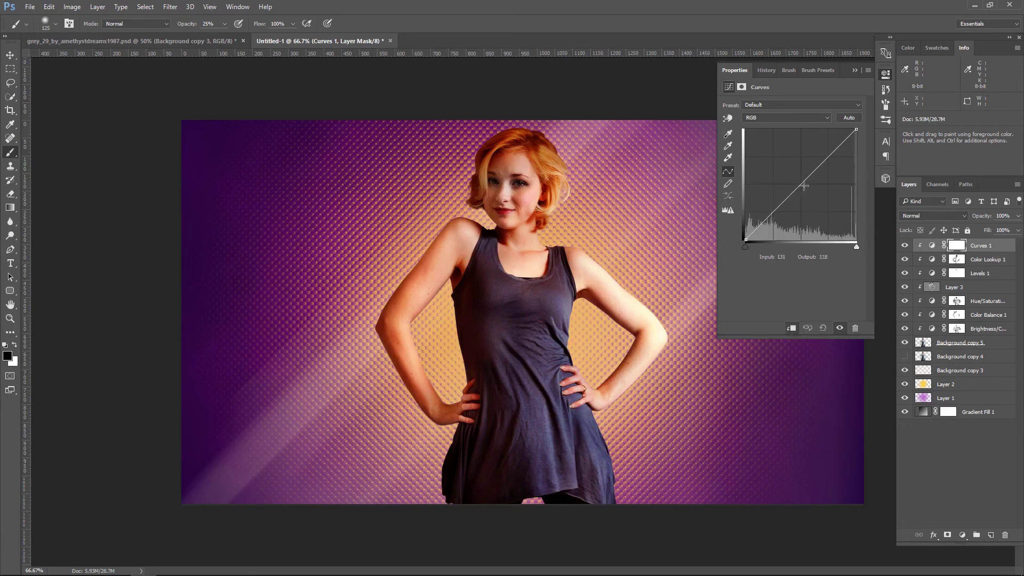
pyautogui.moveTo(791, 194); pyautogui.dragTo(791, 175)
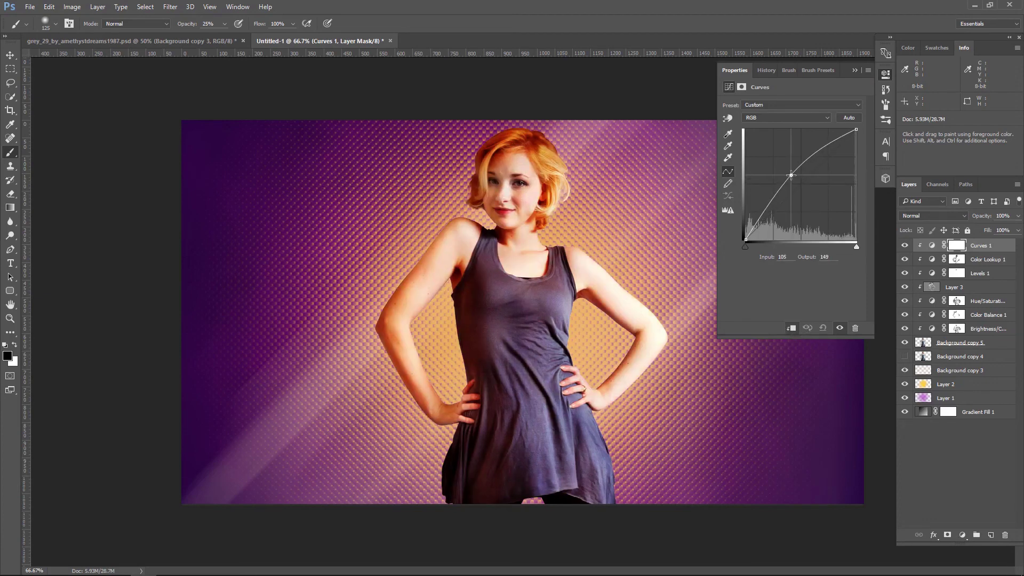
pyautogui.click(958, 246)
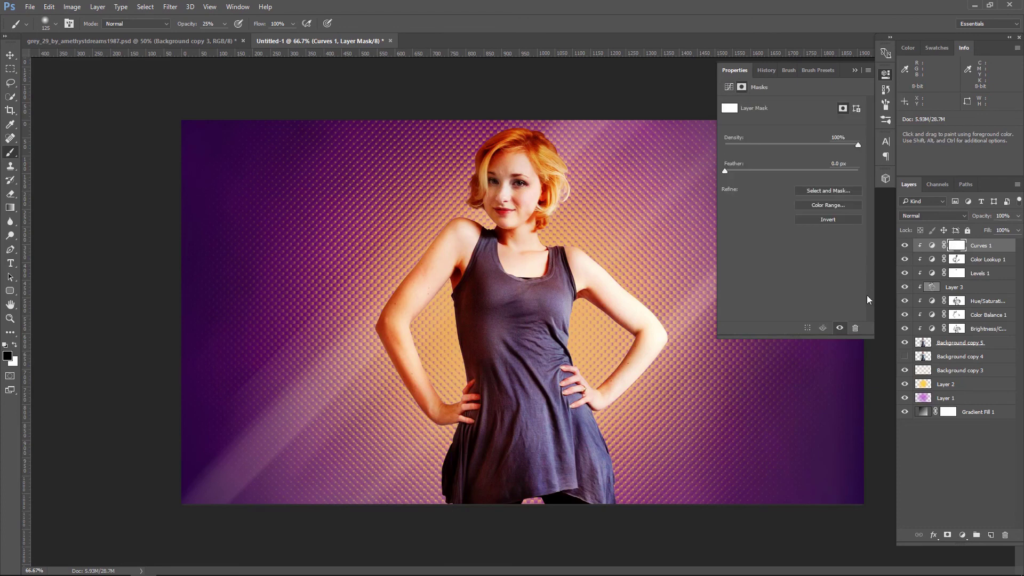
pyautogui.click(834, 221)
pyautogui.click(855, 70)
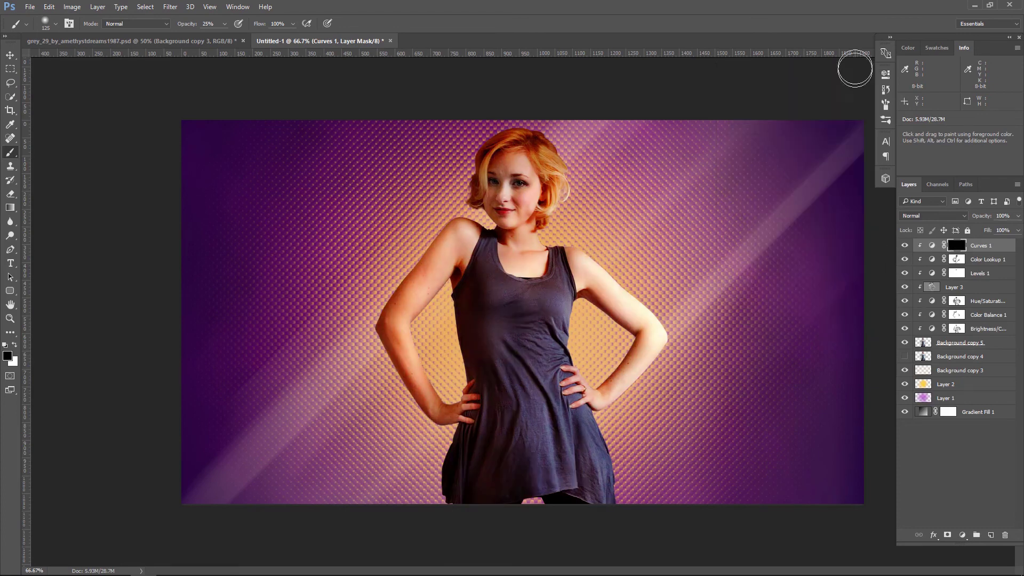
# Paint white on the Curves 1 mask over the face and raise the curve further
pyautogui.click(15, 345)
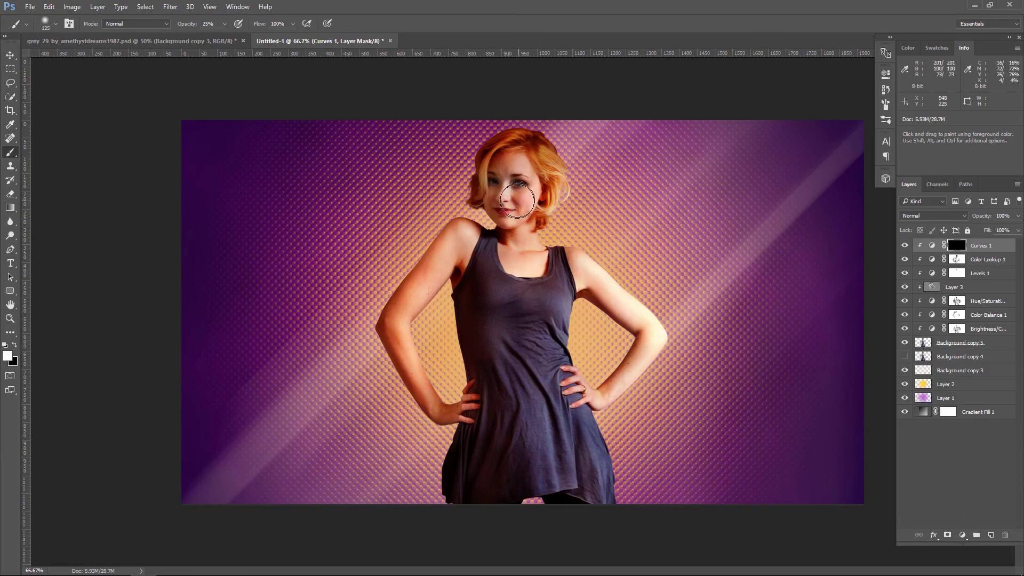
pyautogui.moveTo(514, 207); pyautogui.dragTo(512, 192)
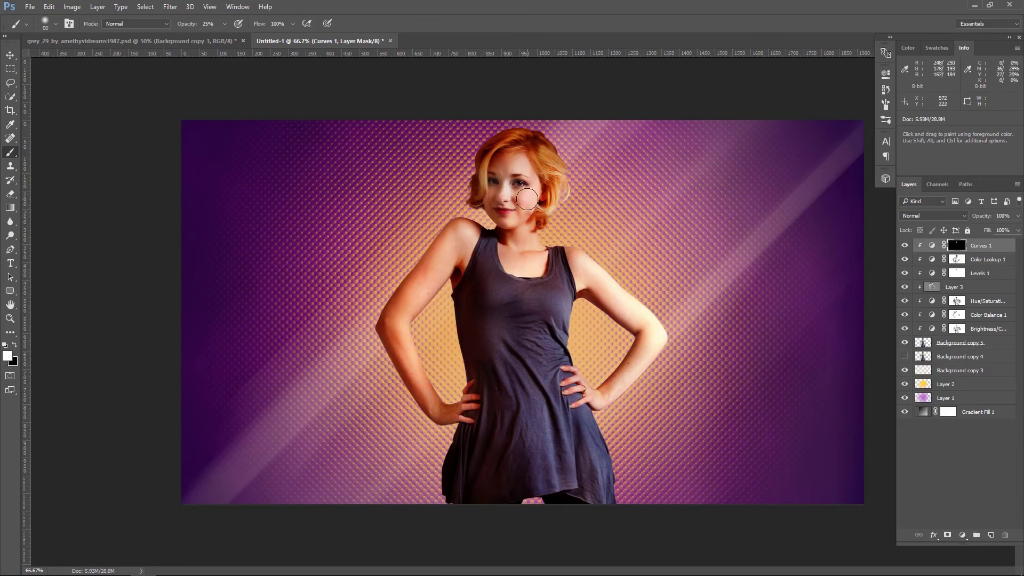
pyautogui.press('[')
pyautogui.press('[')
pyautogui.press('[')
pyautogui.doubleClick(932, 245)
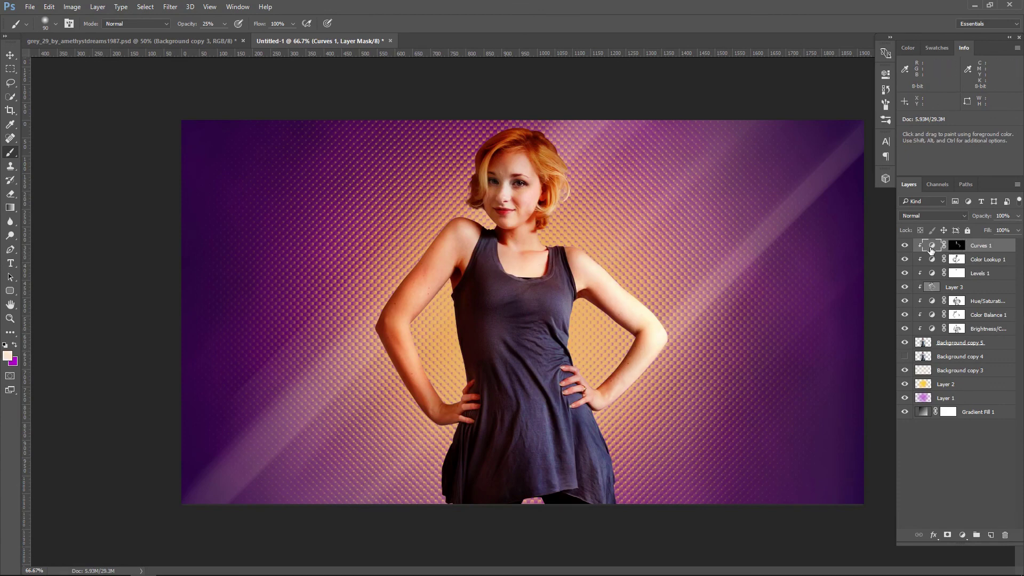
pyautogui.moveTo(785, 202); pyautogui.dragTo(787, 174)
pyautogui.click(855, 70)
pyautogui.click(957, 245)
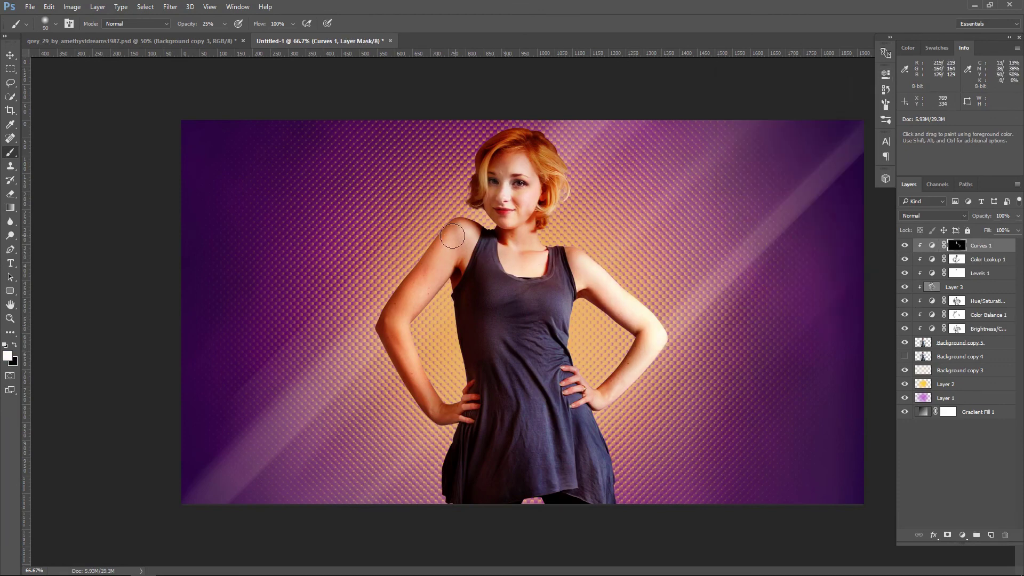
# Paint the brightening onto the arms, hands, neck, face and hair, then compare
pyautogui.moveTo(408, 385); pyautogui.dragTo(415, 298)
pyautogui.moveTo(421, 362); pyautogui.dragTo(469, 411)
pyautogui.moveTo(575, 373); pyautogui.dragTo(581, 426)
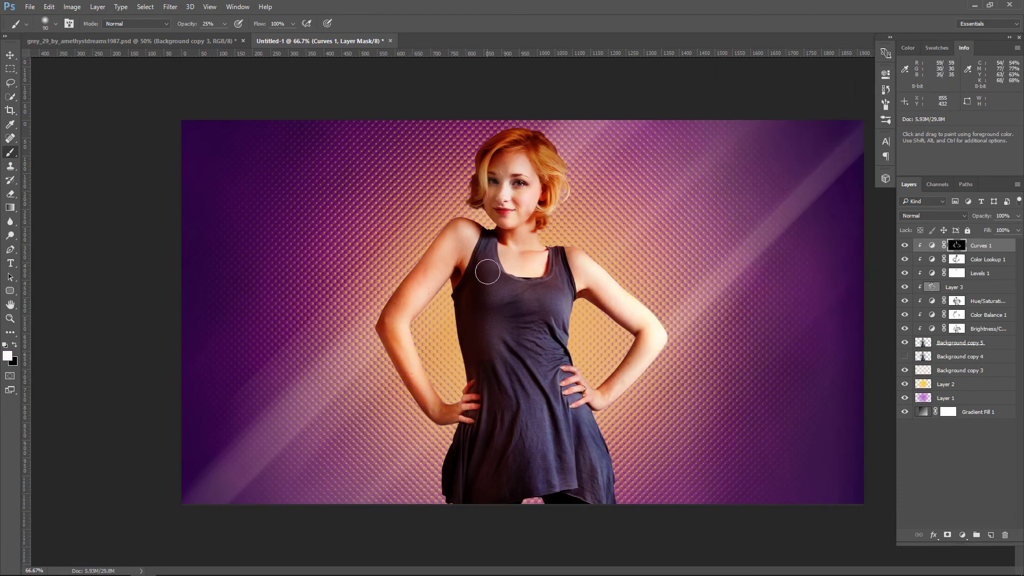
pyautogui.press(']')
pyautogui.moveTo(562, 293); pyautogui.dragTo(565, 331)
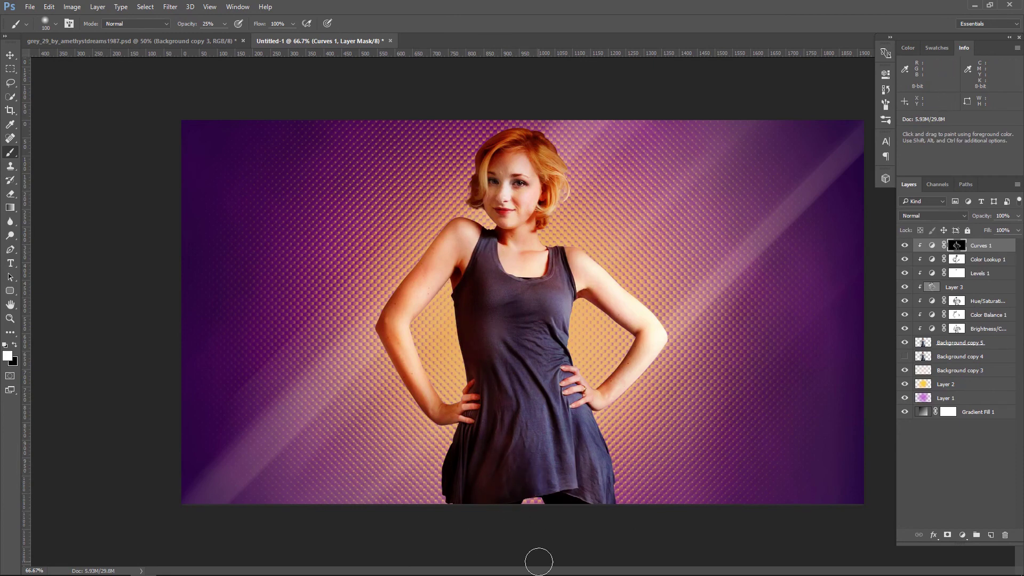
pyautogui.moveTo(486, 163); pyautogui.dragTo(565, 203)
pyautogui.moveTo(528, 239); pyautogui.dragTo(488, 210)
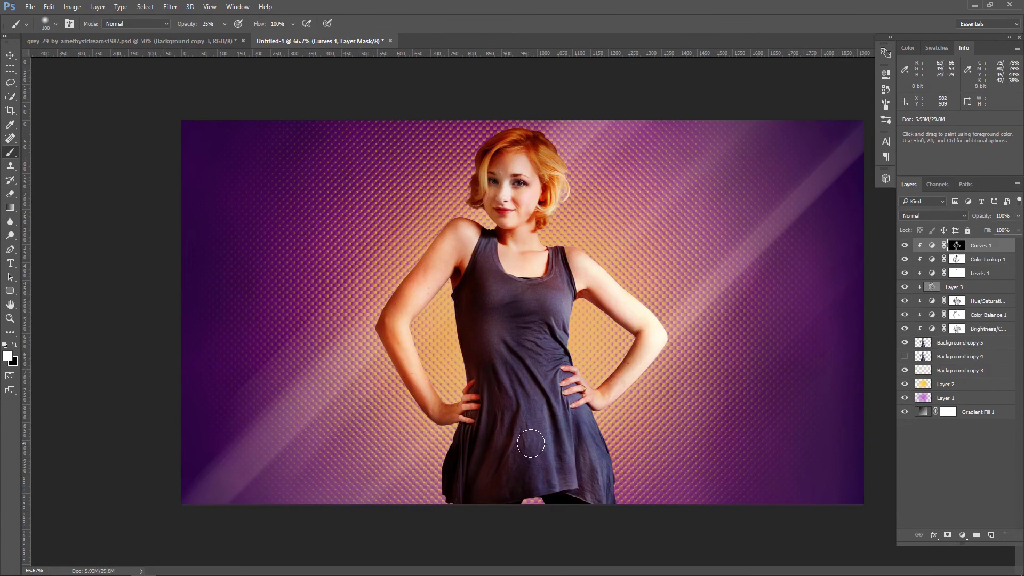
pyautogui.click(905, 245)
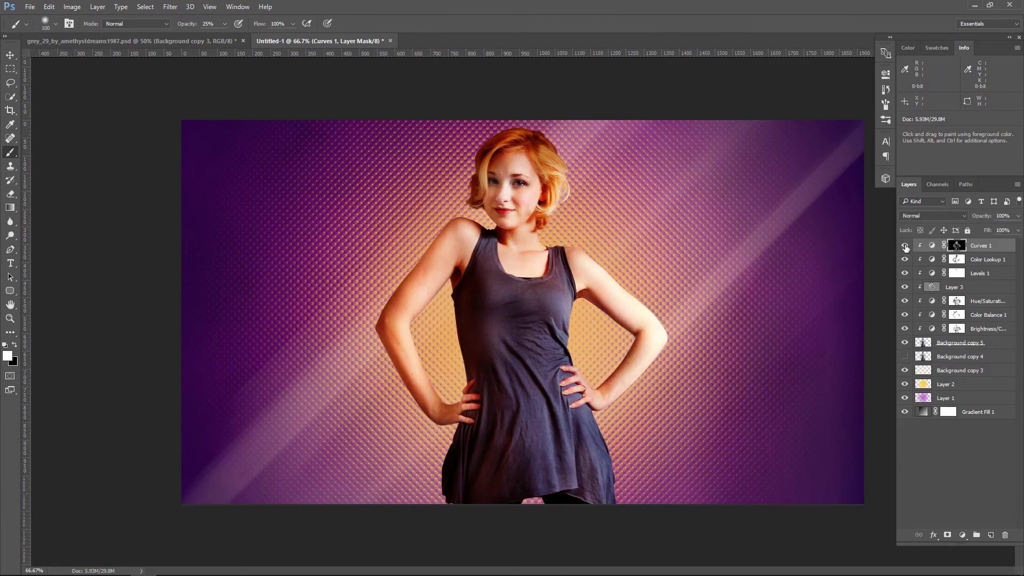
pyautogui.click(962, 534)
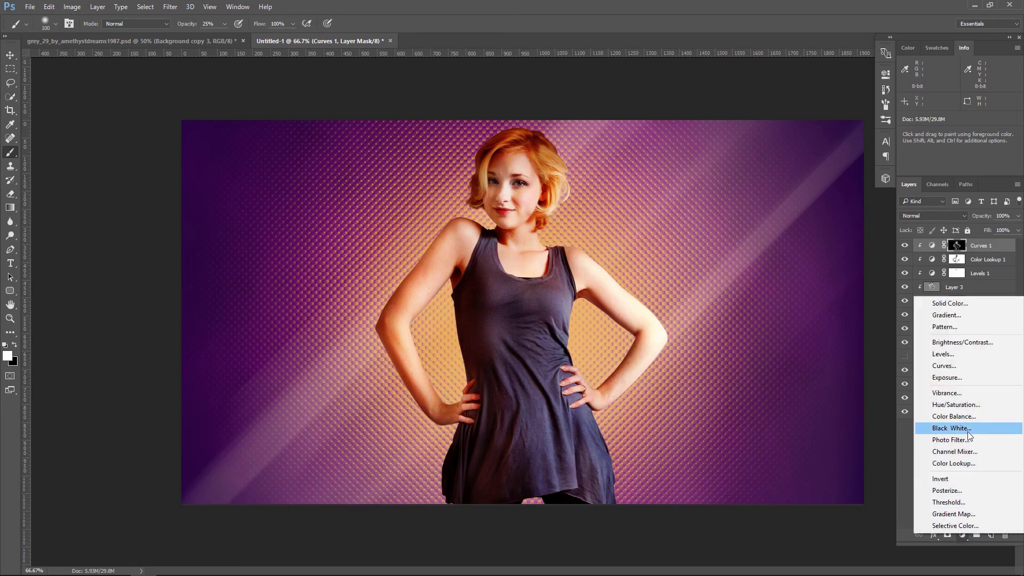
# Add a clipped, darkening Curves 2 with inverted mask painted in from face to waist
pyautogui.click(966, 367)
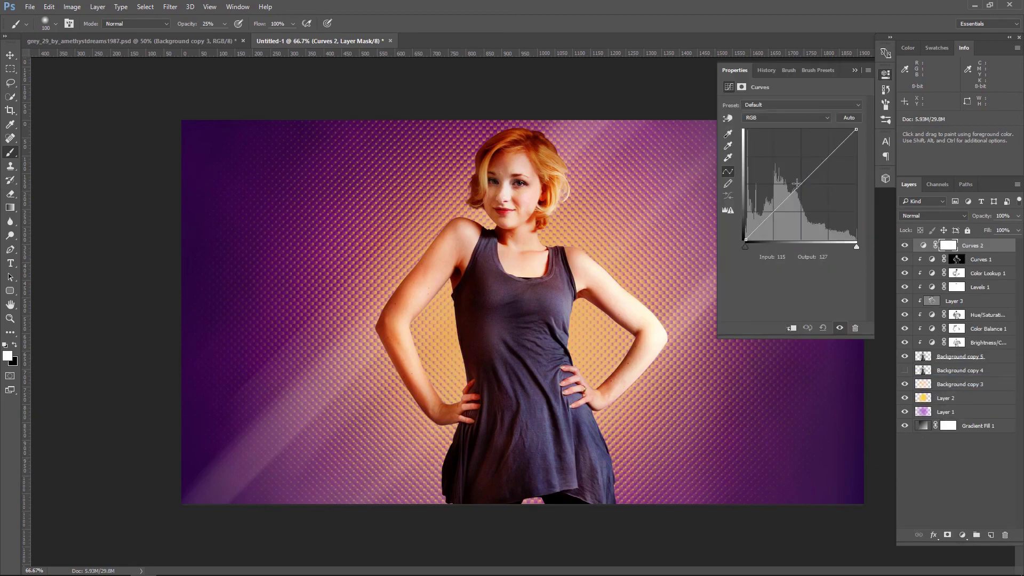
pyautogui.moveTo(809, 176); pyautogui.dragTo(809, 193)
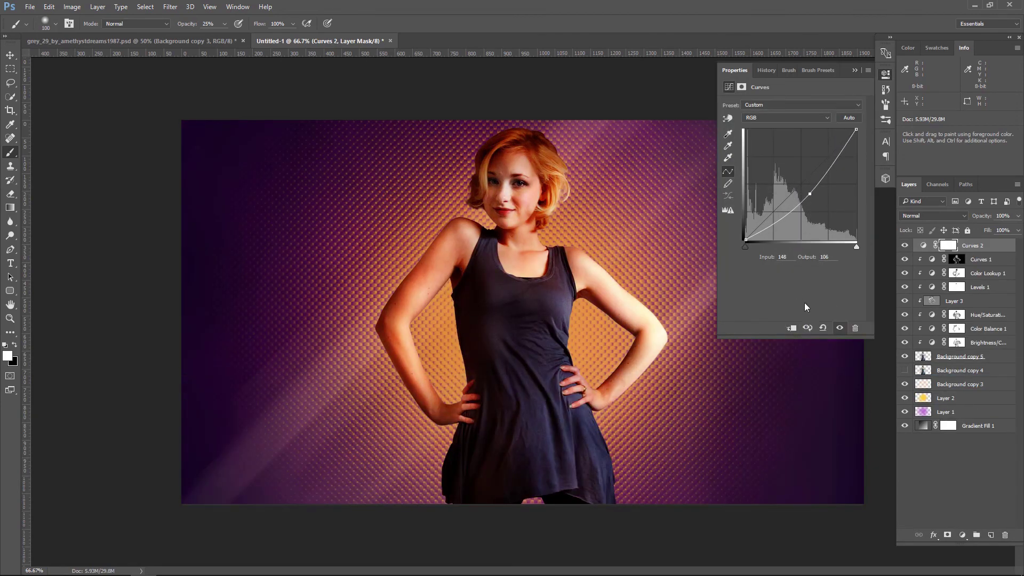
pyautogui.click(793, 329)
pyautogui.click(954, 246)
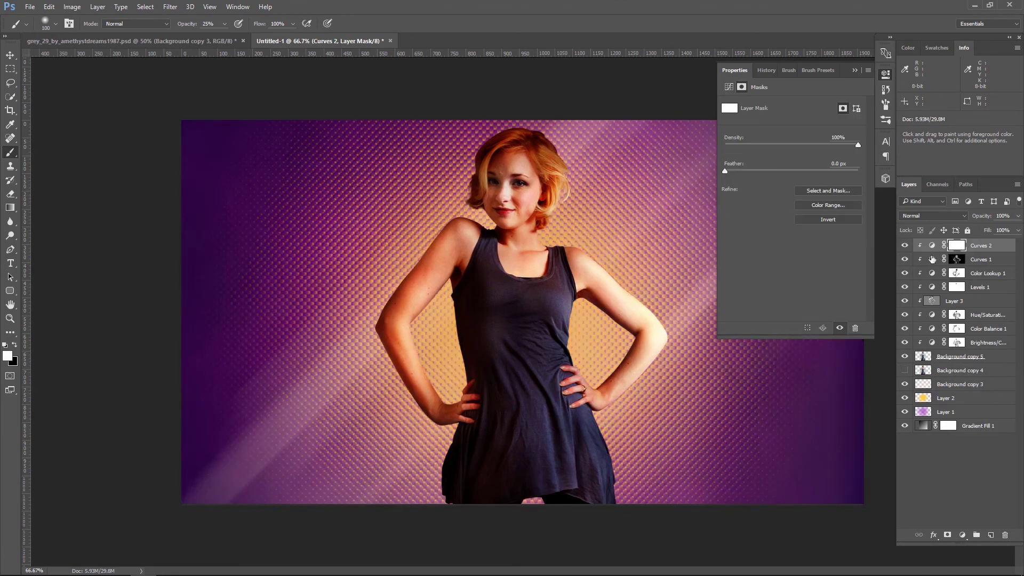
pyautogui.click(823, 223)
pyautogui.click(855, 69)
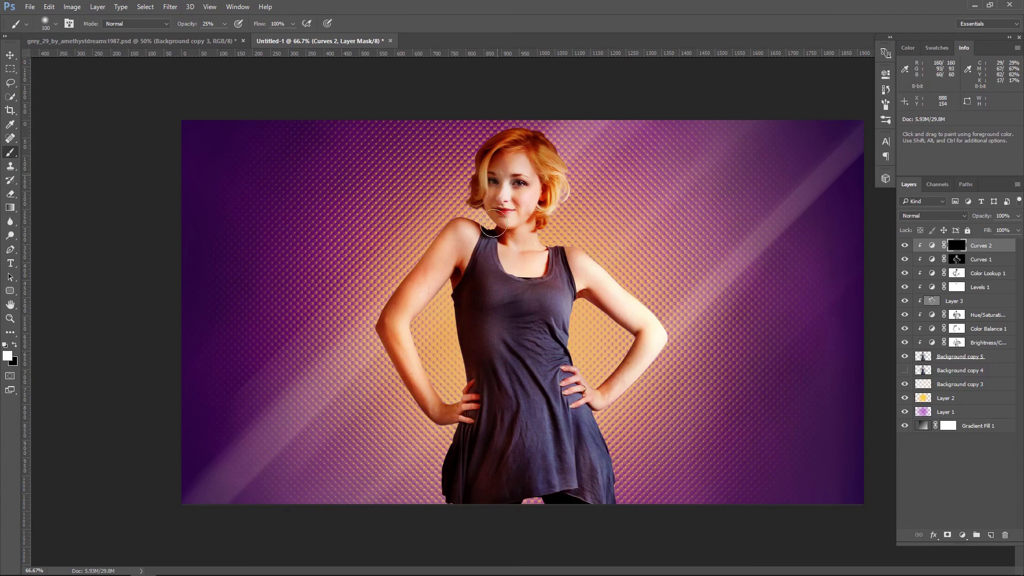
pyautogui.moveTo(501, 216)
pyautogui.mouseDown()
pyautogui.moveTo(538, 392)
pyautogui.moveTo(524, 395)
pyautogui.moveTo(415, 321)
pyautogui.moveTo(478, 461)
pyautogui.mouseUp()
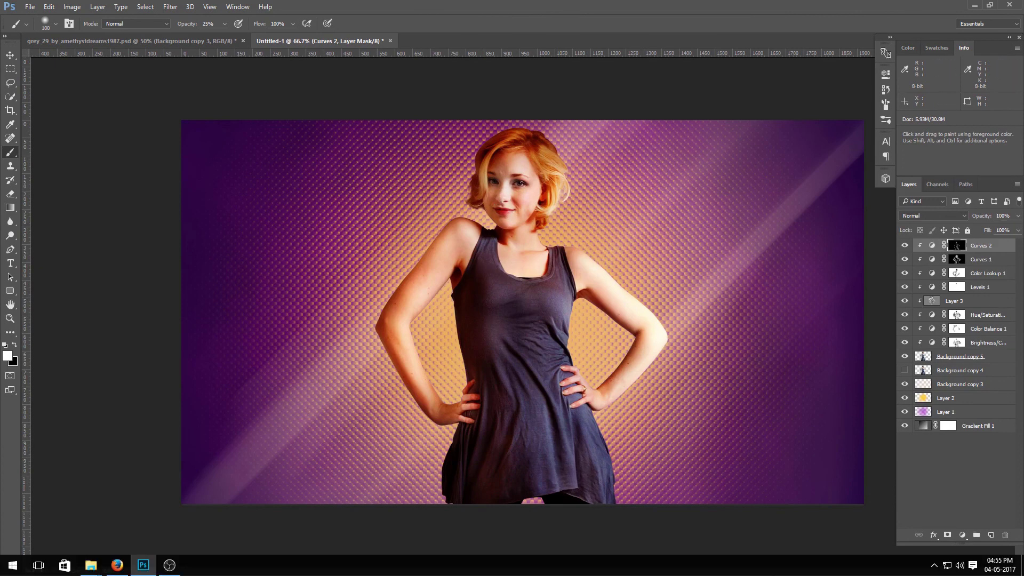
pyautogui.click(903, 246)
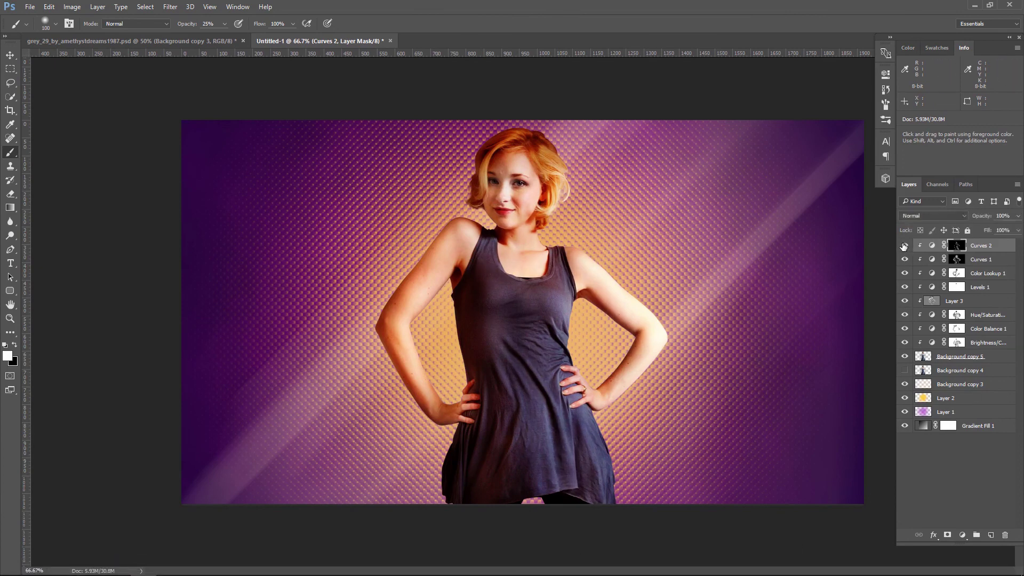
# Add a Vibrance adjustment with Vibrance and Saturation at +10, clipped to the layer below
pyautogui.click(10, 55)
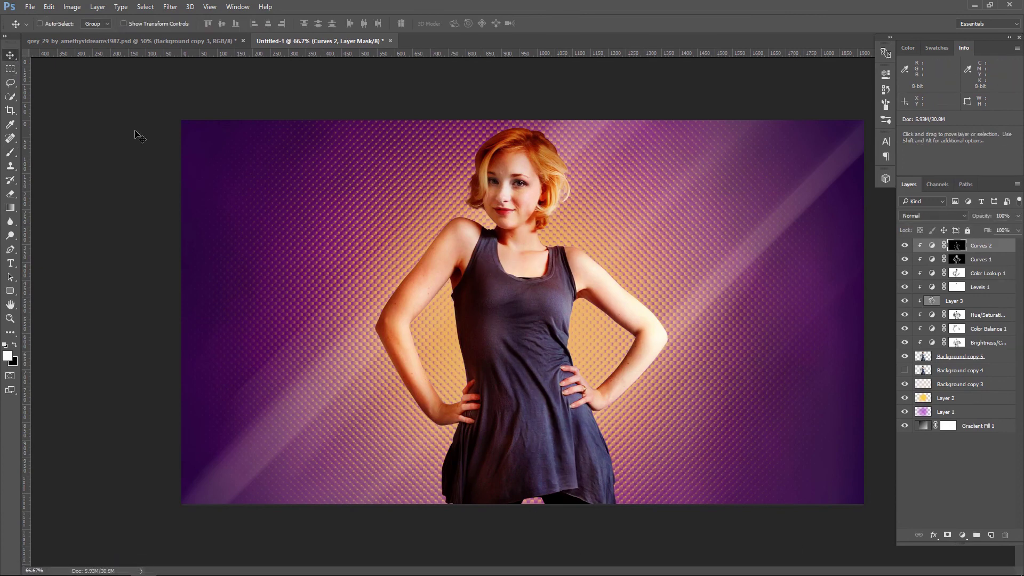
pyautogui.click(962, 536)
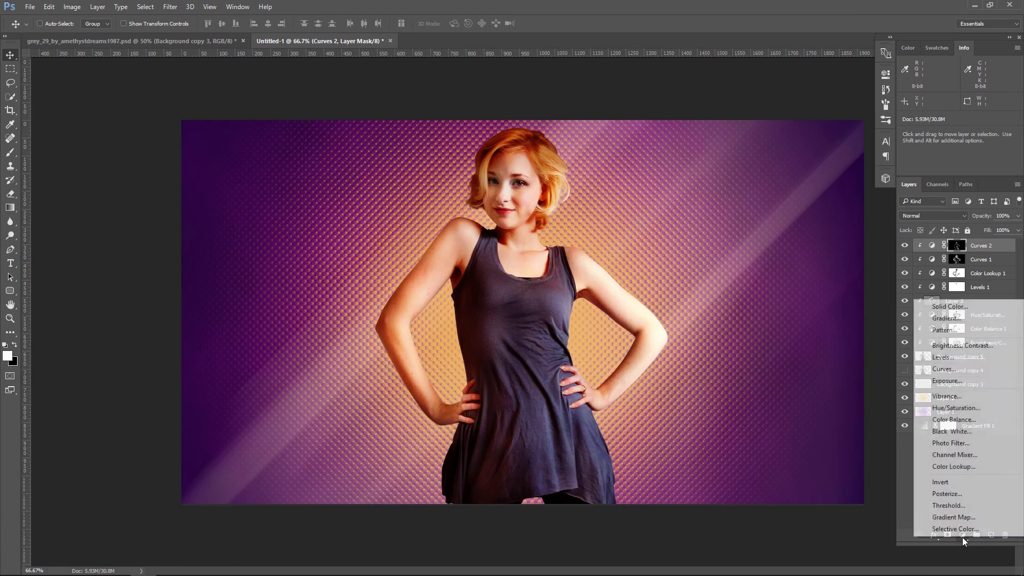
pyautogui.click(971, 398)
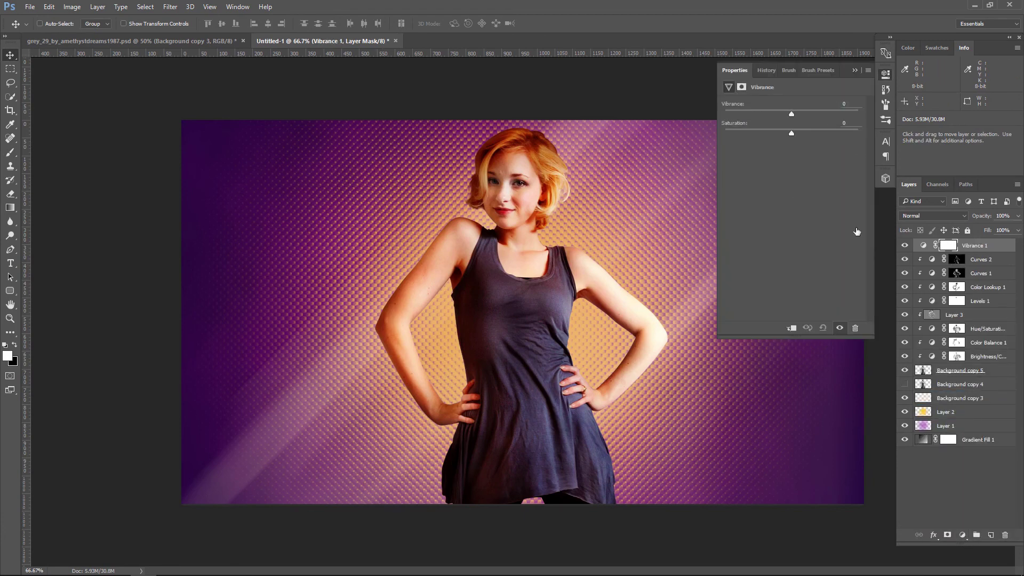
pyautogui.moveTo(792, 114); pyautogui.dragTo(798, 115)
pyautogui.moveTo(791, 134); pyautogui.dragTo(800, 134)
pyautogui.click(855, 71)
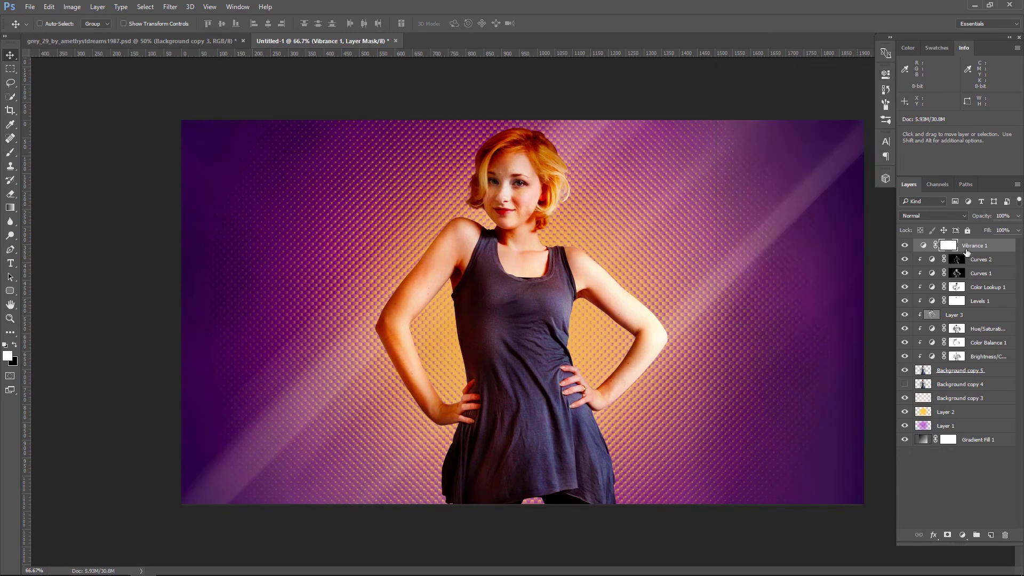
pyautogui.keyDown('alt'); pyautogui.click(1001, 249); pyautogui.keyUp('alt')
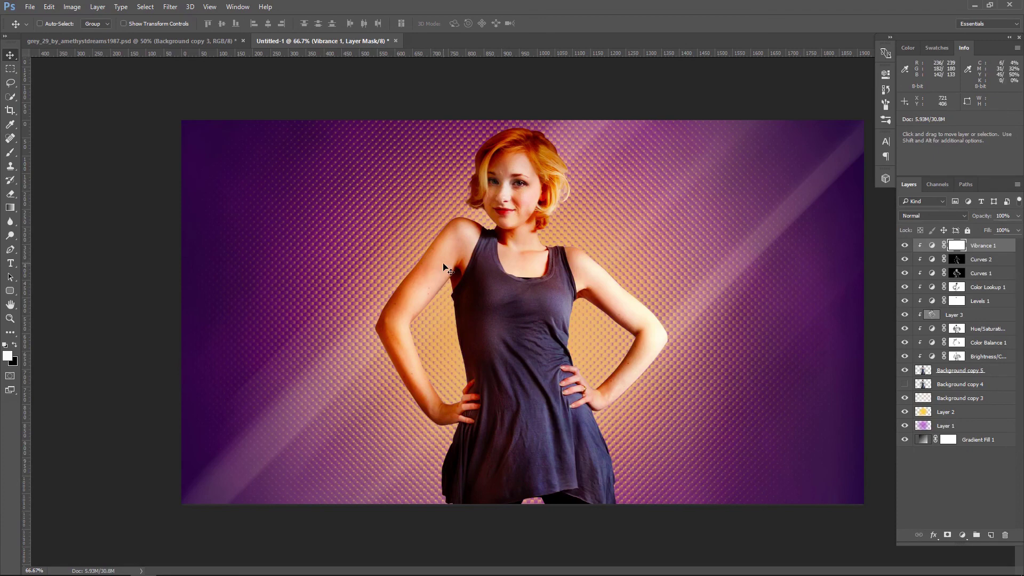
# Set the Vibrance 1 layer opacity to 53%
pyautogui.click(9, 155)
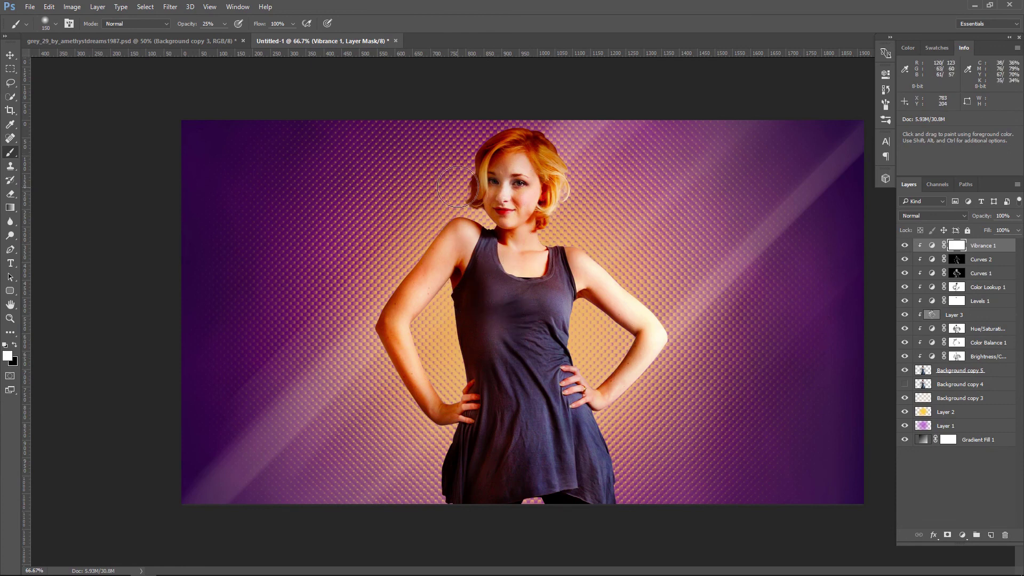
pyautogui.press(']')
pyautogui.press(']')
pyautogui.press(']')
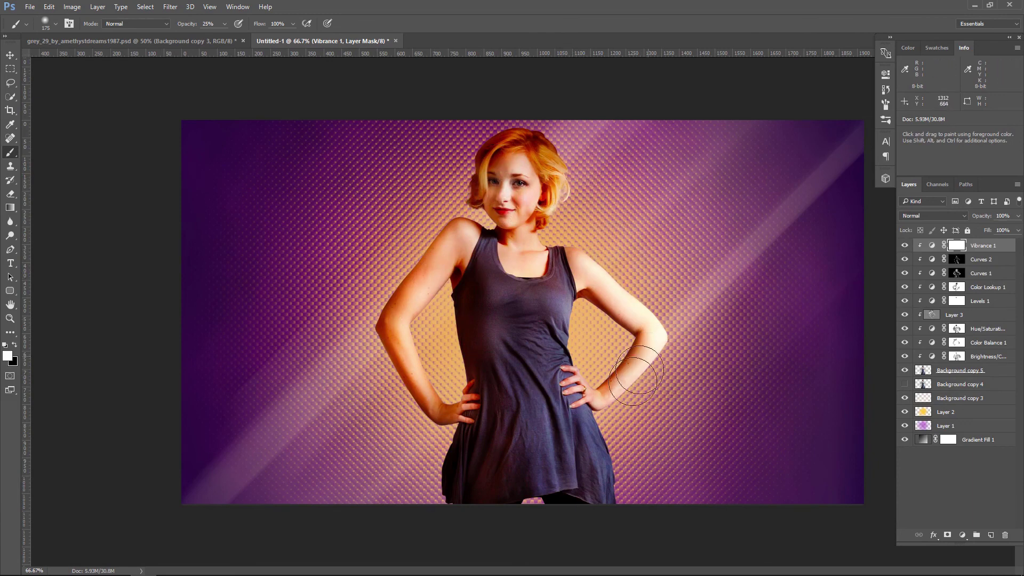
pyautogui.click(1017, 215)
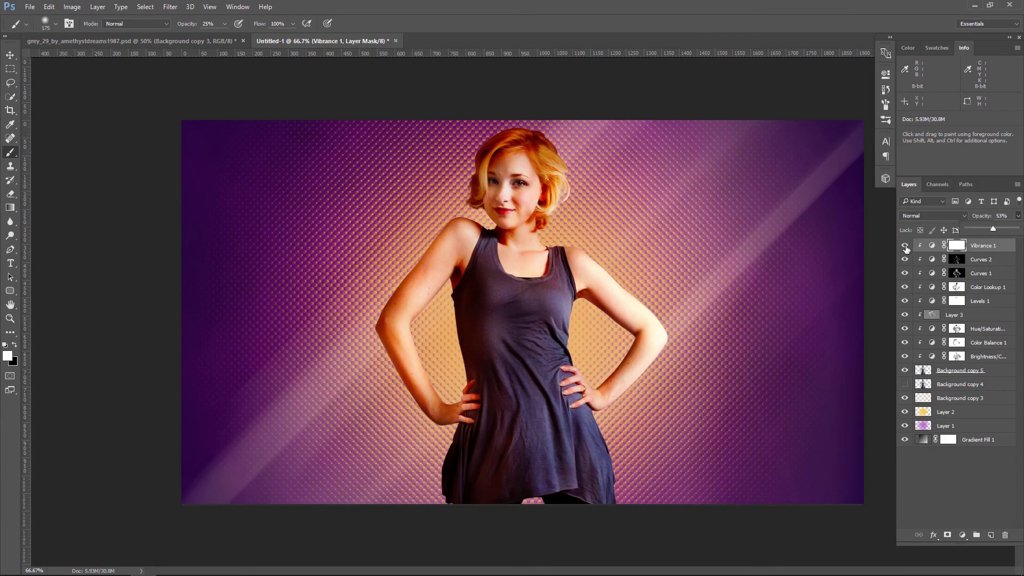
pyautogui.moveTo(993, 229); pyautogui.dragTo(989, 228)
pyautogui.click(996, 250)
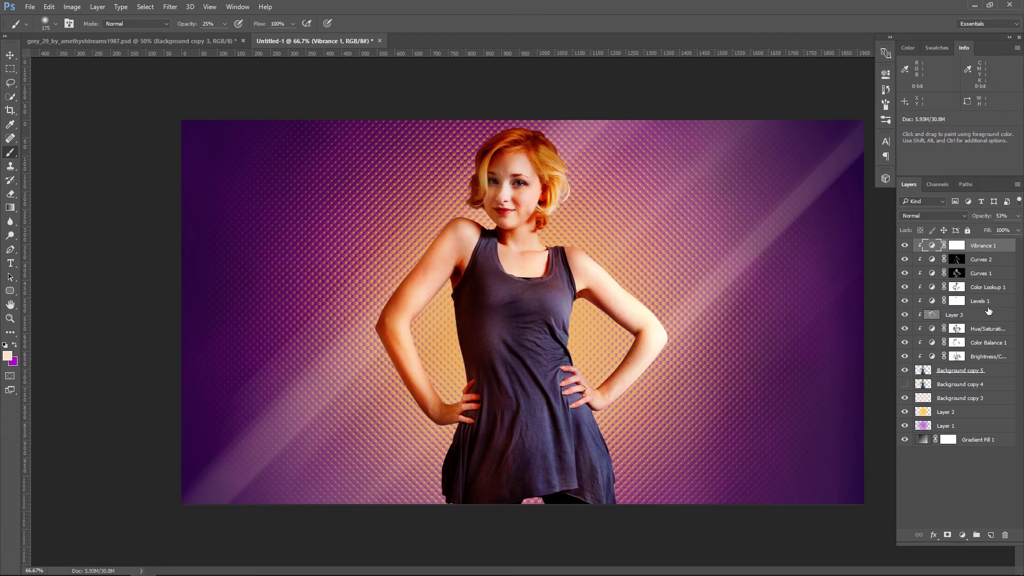
# Move Levels 1 to the top with its white point at 210, then target the Curves 2 mask
pyautogui.moveTo(987, 305); pyautogui.dragTo(976, 255)
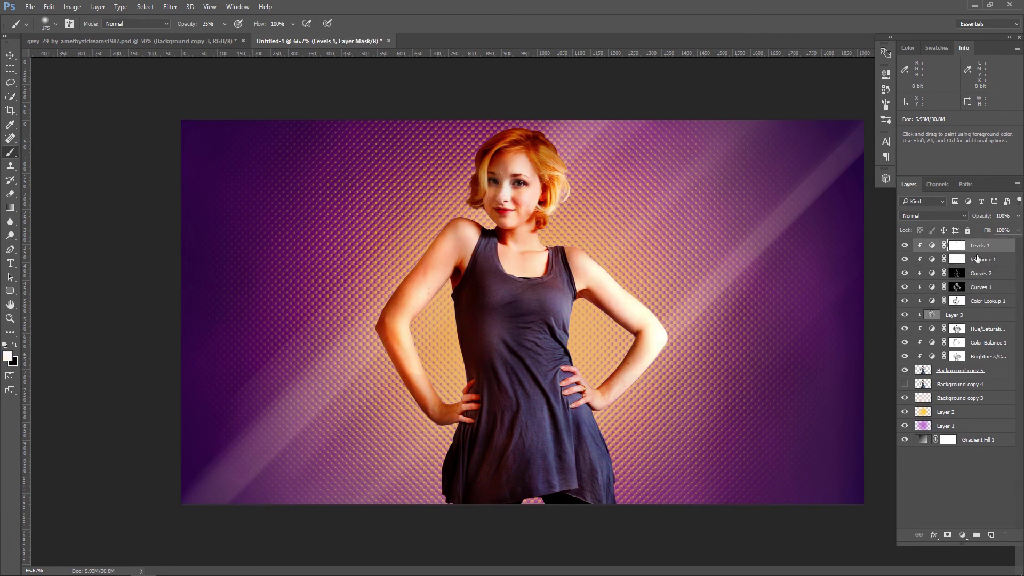
pyautogui.click(932, 247)
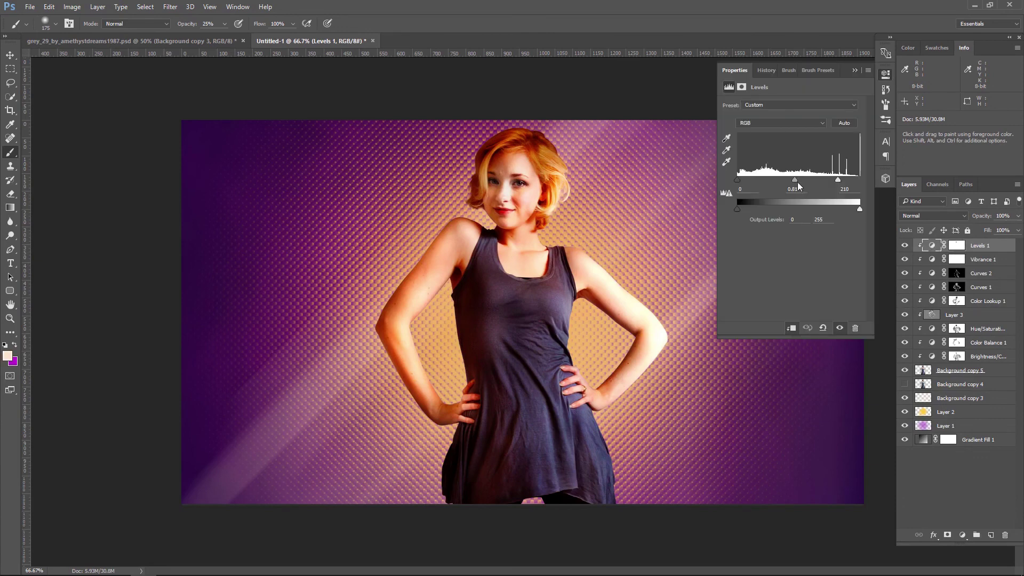
pyautogui.moveTo(839, 181); pyautogui.dragTo(833, 181)
pyautogui.moveTo(835, 180); pyautogui.dragTo(838, 181)
pyautogui.click(855, 70)
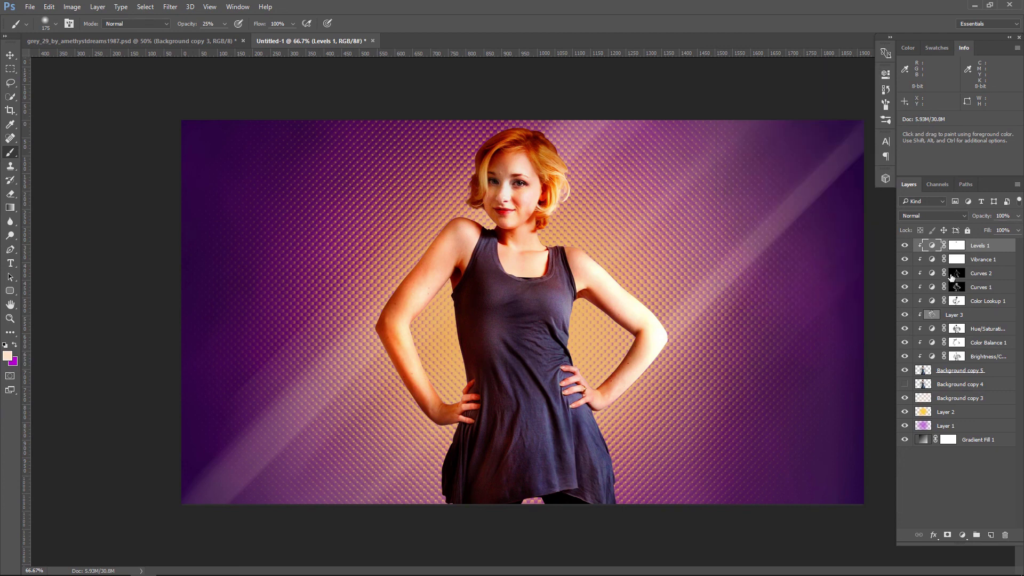
pyautogui.click(951, 275)
pyautogui.click(902, 272)
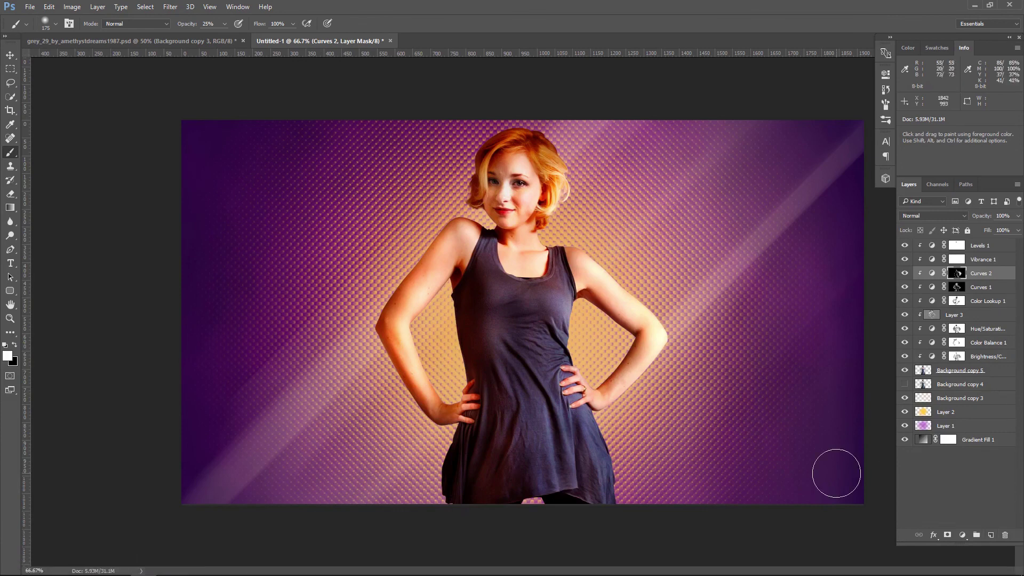
pyautogui.click(10, 55)
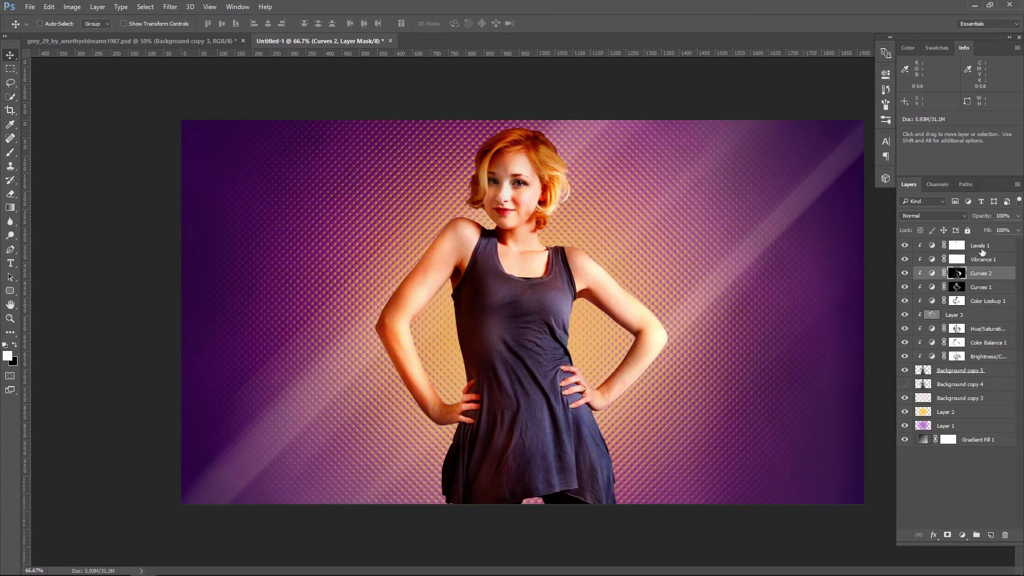
# Group Levels 1 through Background copy 5 into Group 1, compare its visibility, and expand it
pyautogui.click(981, 248)
pyautogui.keyDown('shift'); pyautogui.click(995, 371); pyautogui.keyUp('shift')
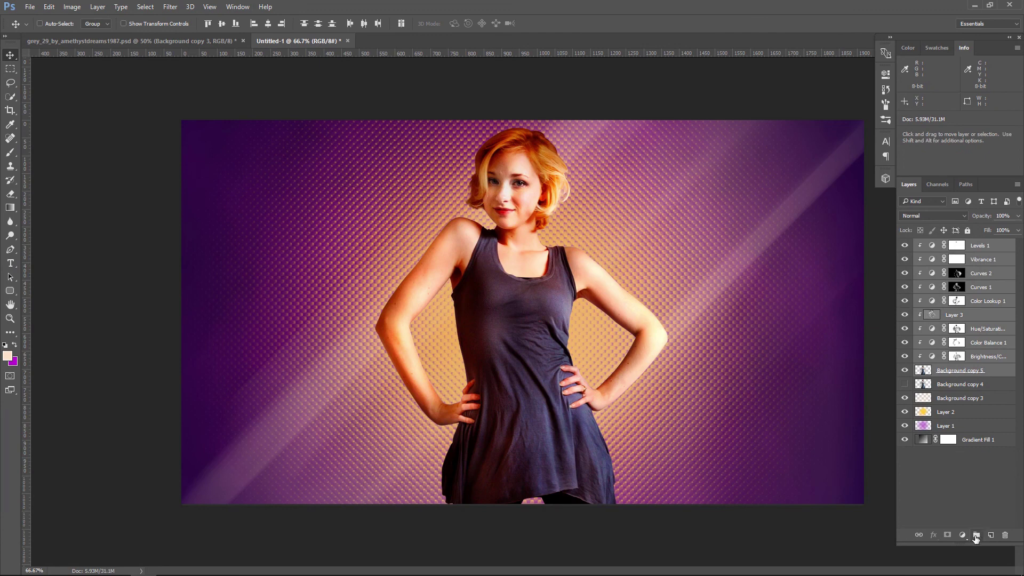
pyautogui.click(976, 535)
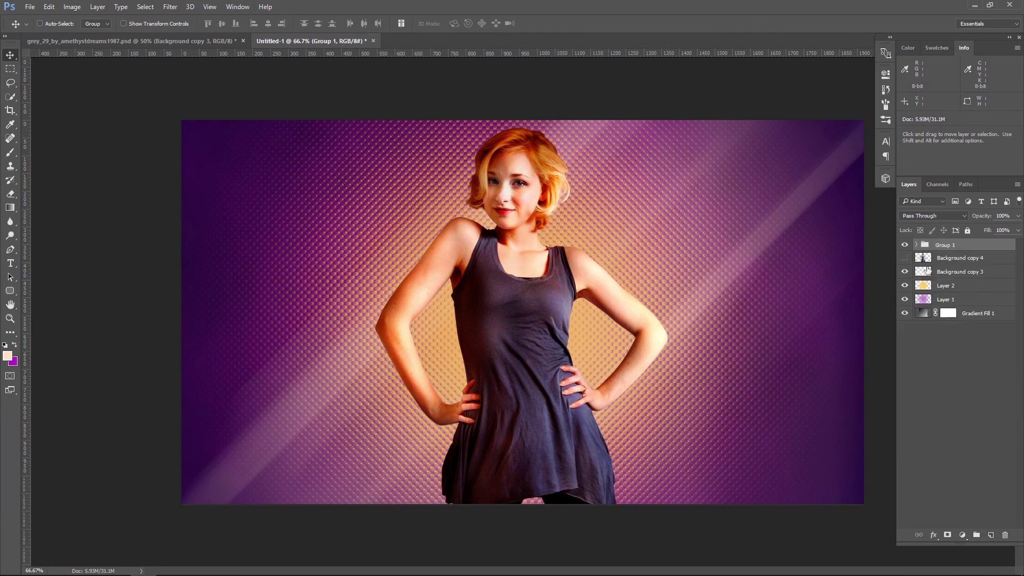
pyautogui.click(904, 245)
pyautogui.click(904, 245)
pyautogui.click(904, 245)
pyautogui.click(904, 244)
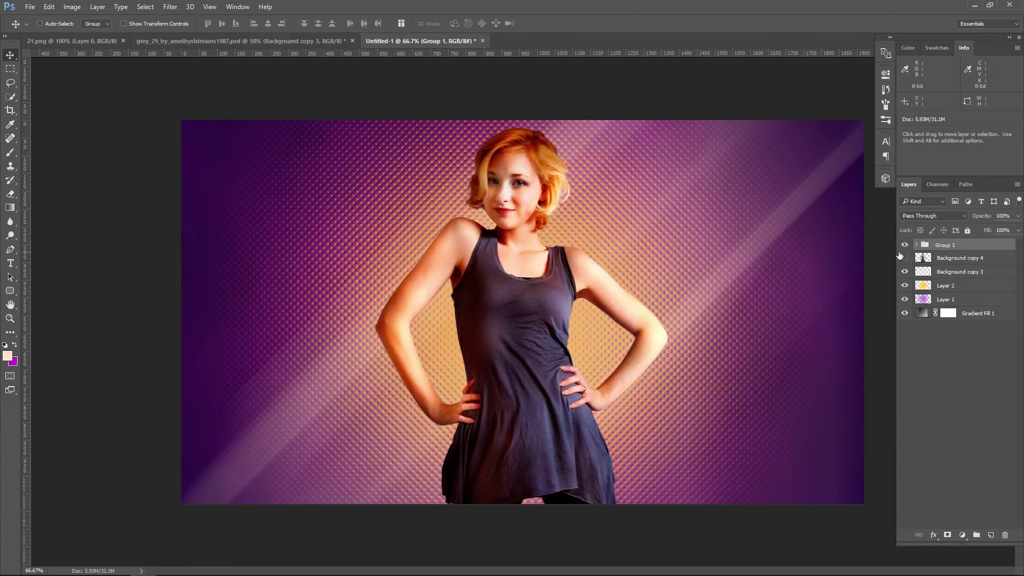
pyautogui.click(904, 244)
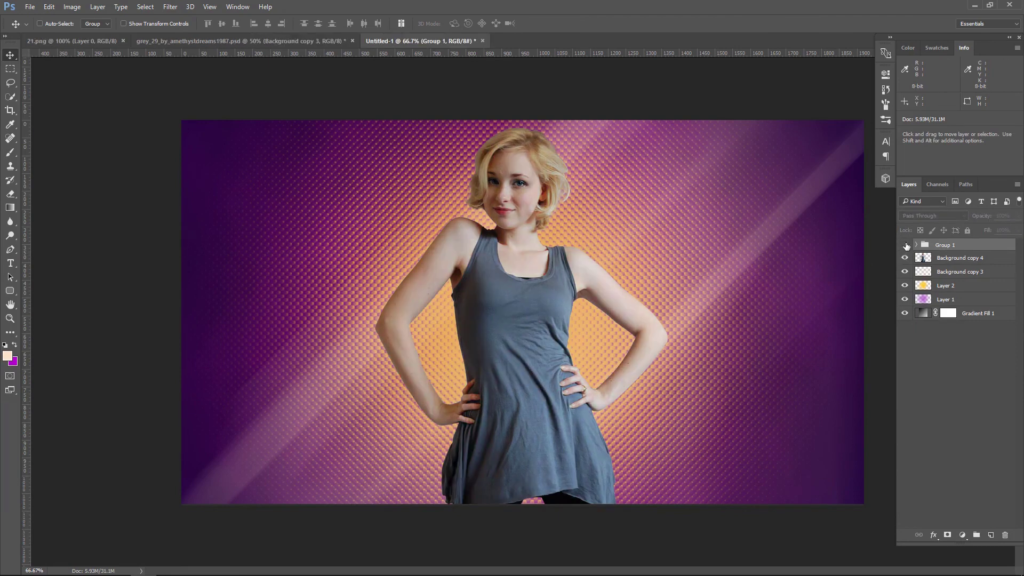
pyautogui.click(916, 245)
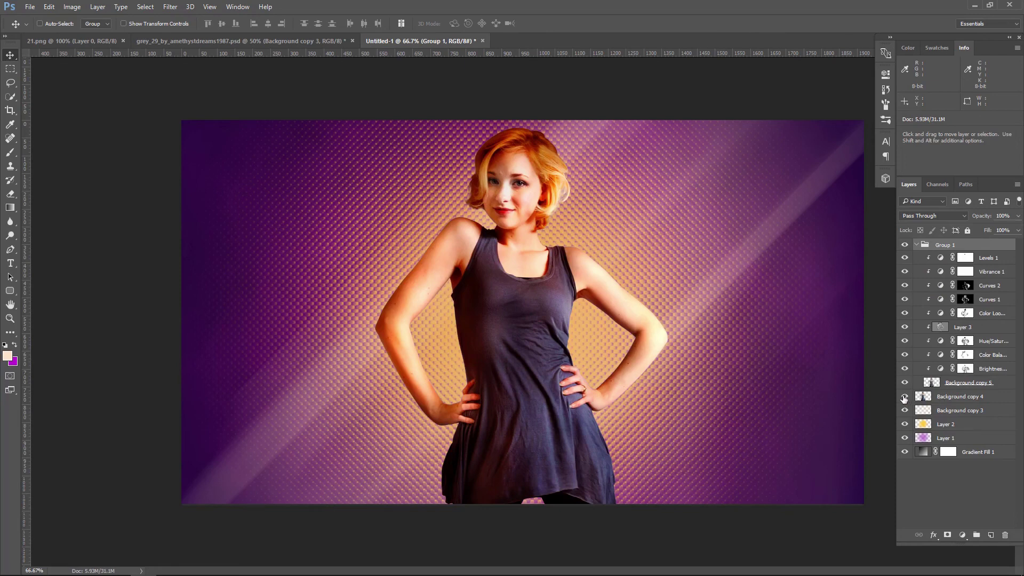
pyautogui.click(995, 360)
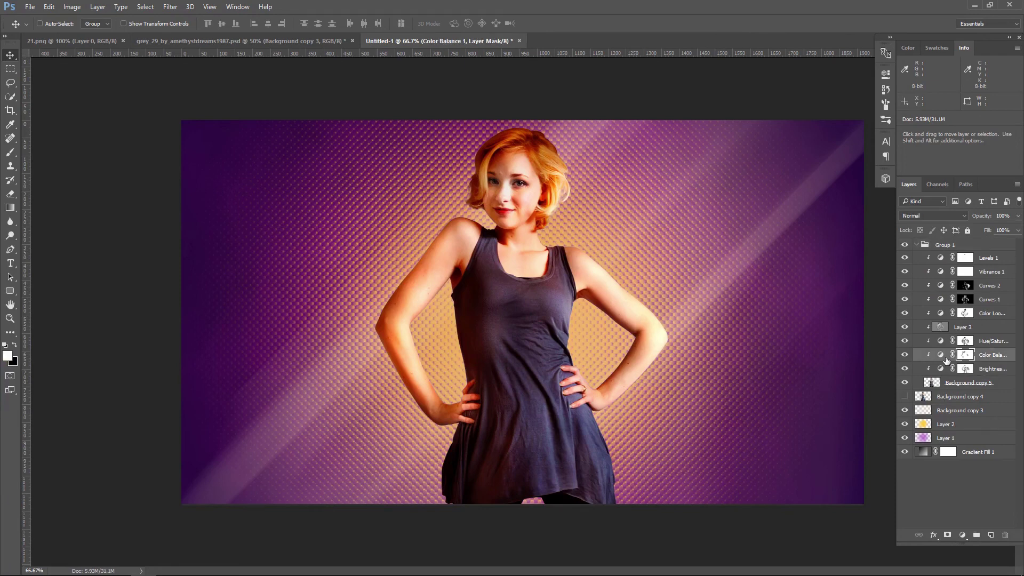
# Shift Color Balance 1 midtones toward magenta with Magenta-Green at -26
pyautogui.click(905, 355)
pyautogui.click(904, 355)
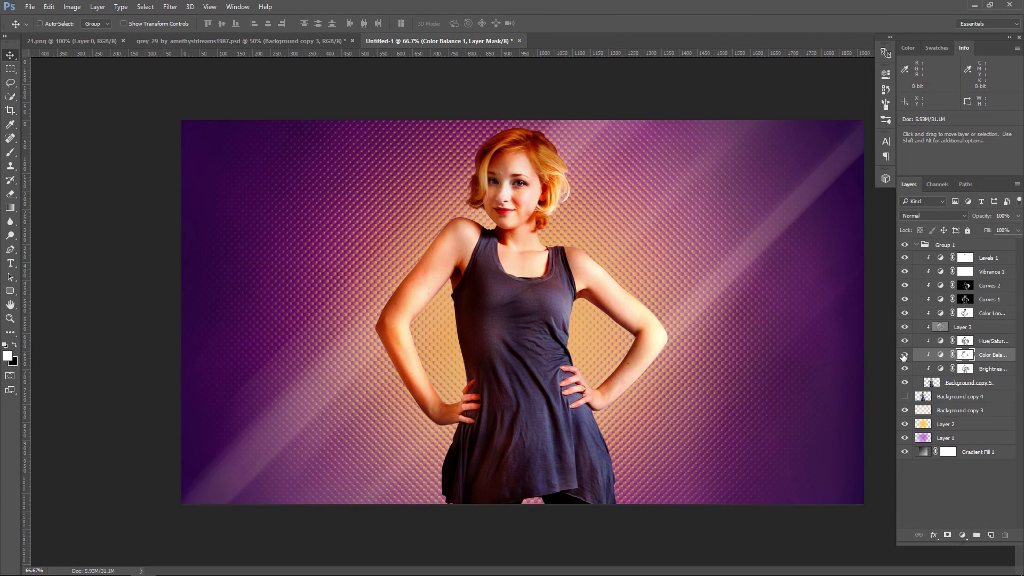
pyautogui.doubleClick(939, 356)
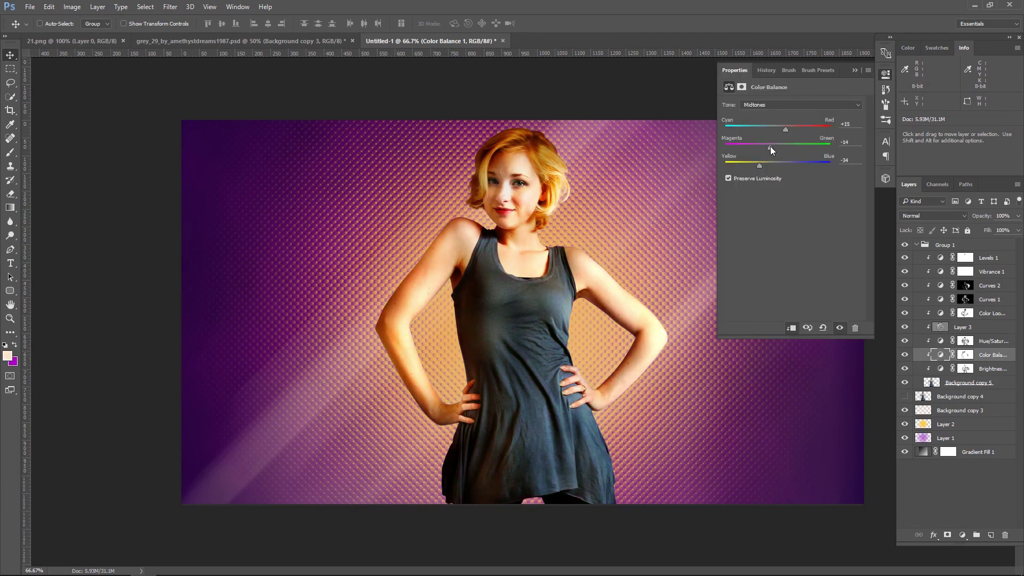
pyautogui.moveTo(768, 147); pyautogui.dragTo(764, 149)
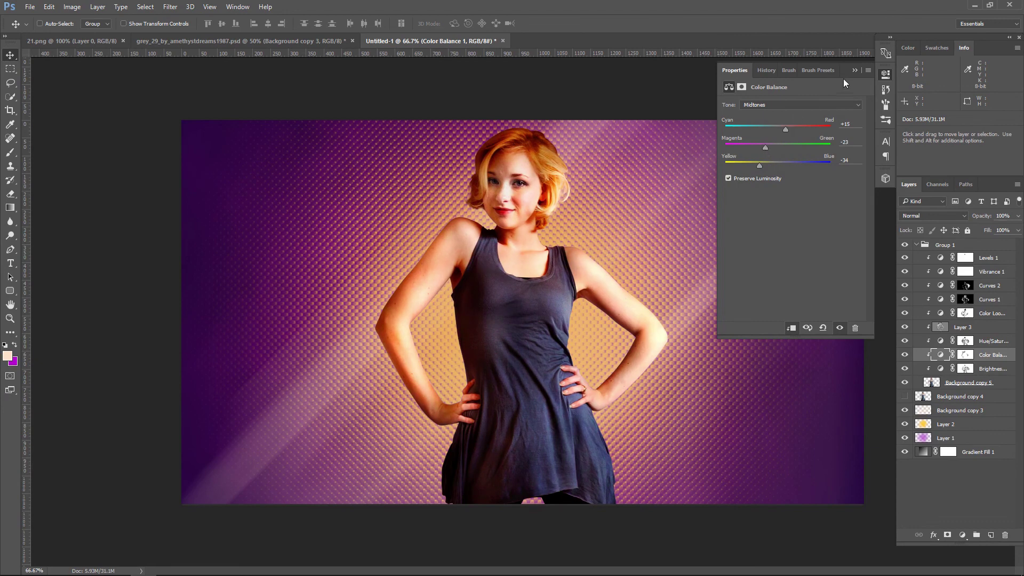
pyautogui.click(854, 69)
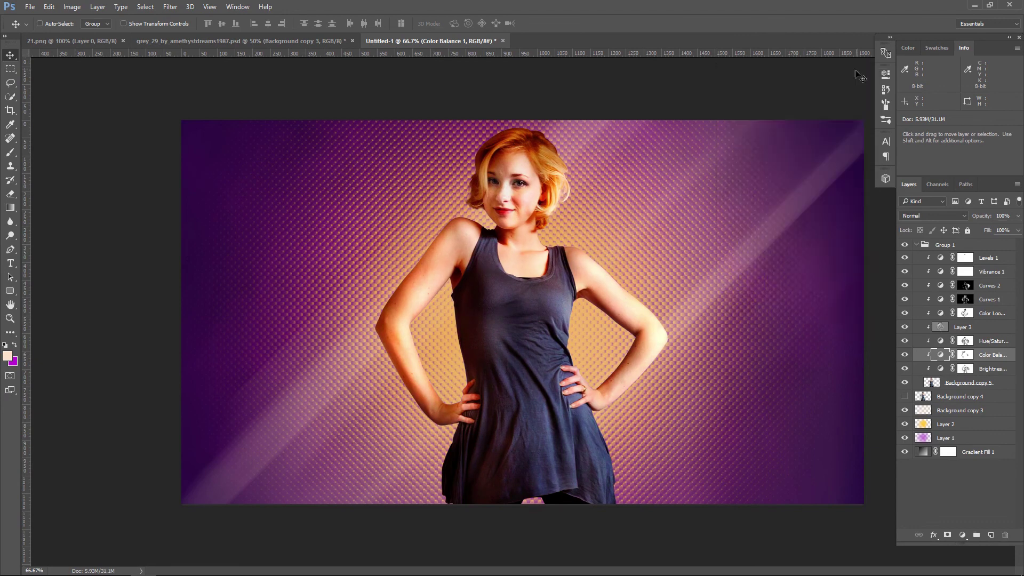
# Paint black on the Color Balance 1 mask with a 90 px brush over hand, face and neck
pyautogui.click(966, 355)
pyautogui.click(10, 152)
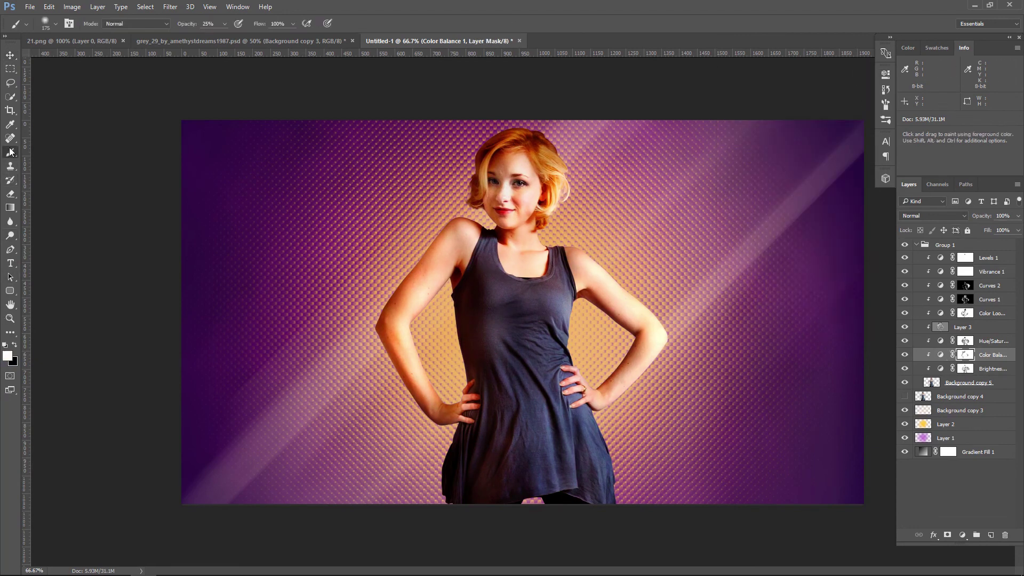
pyautogui.click(15, 346)
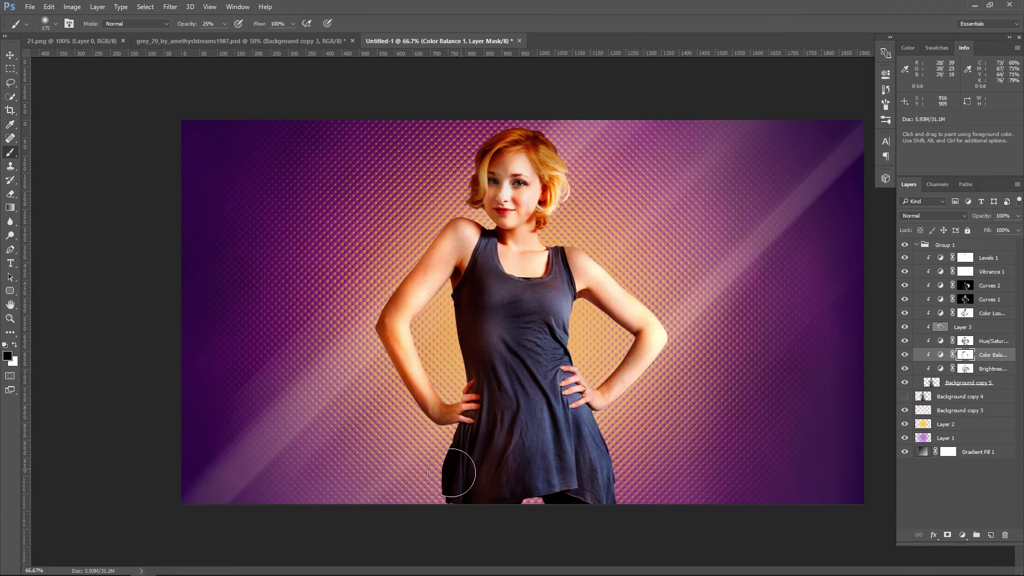
pyautogui.press('[')
pyautogui.press('[')
pyautogui.press('[')
pyautogui.moveTo(464, 393)
pyautogui.mouseDown()
pyautogui.moveTo(463, 419)
pyautogui.moveTo(469, 381)
pyautogui.mouseUp()
pyautogui.moveTo(519, 144); pyautogui.dragTo(524, 234)
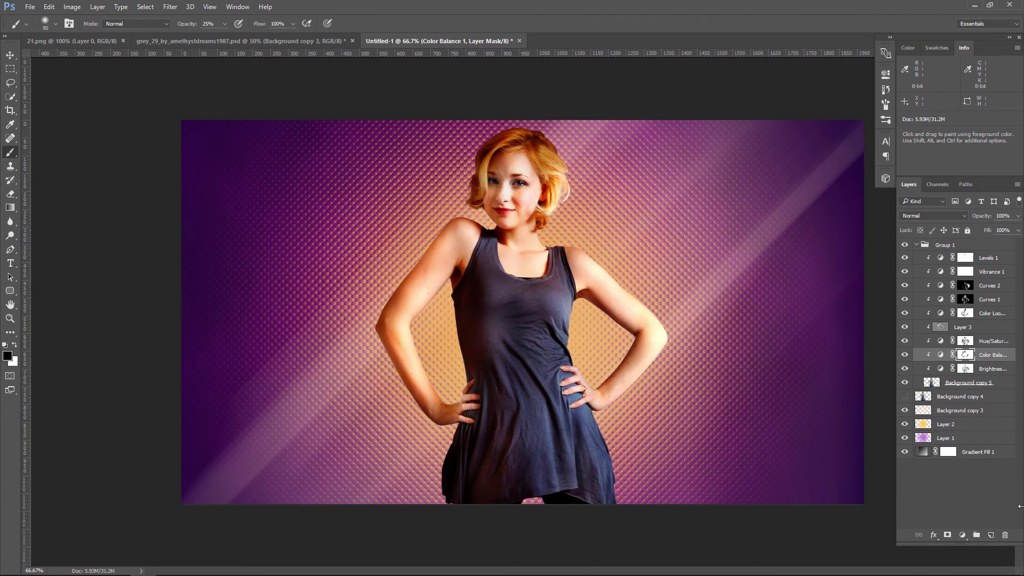
pyautogui.click(903, 355)
# Bring the 21.png lens flare into Untitled-1 as Layer 4, placed beneath Group 1
pyautogui.click(916, 246)
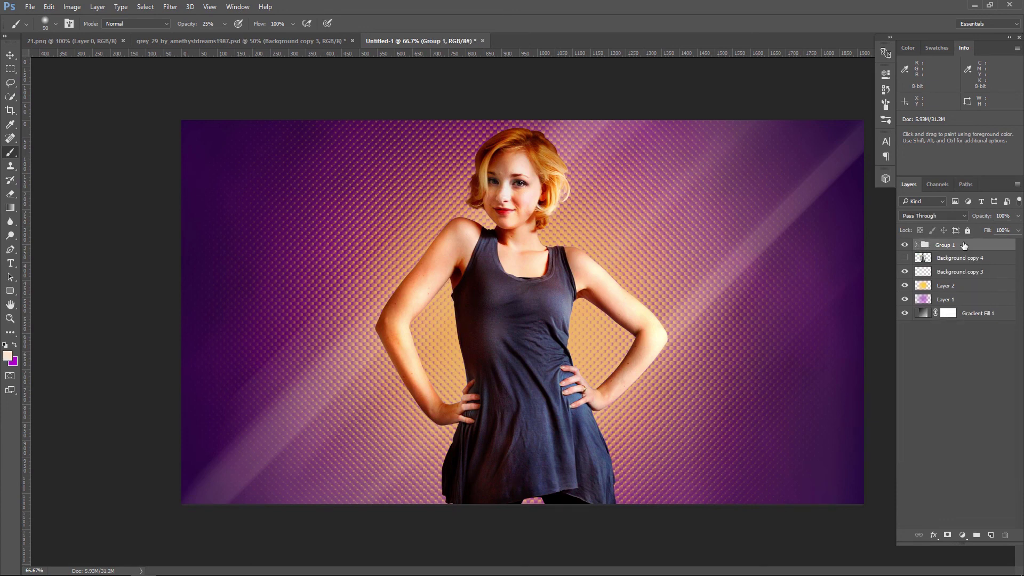
pyautogui.click(10, 55)
pyautogui.click(53, 42)
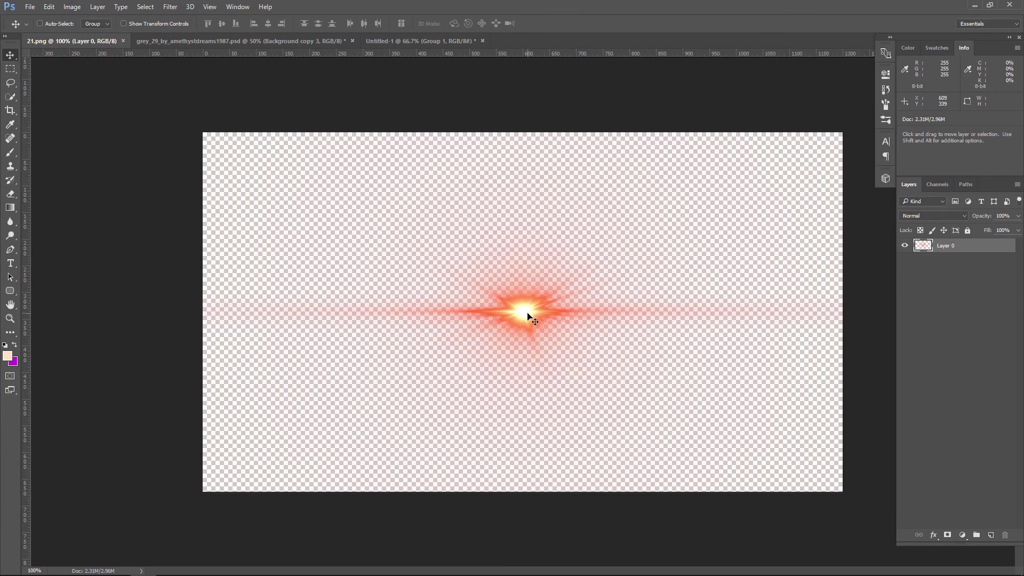
pyautogui.moveTo(515, 309)
pyautogui.mouseDown()
pyautogui.moveTo(331, 184)
pyautogui.moveTo(563, 393)
pyautogui.mouseUp()
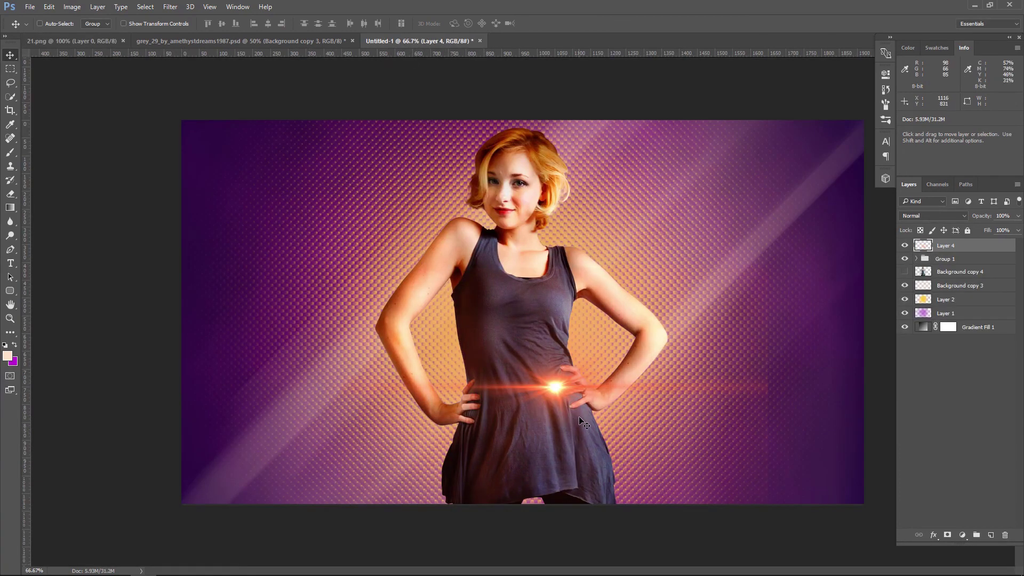
pyautogui.moveTo(987, 250); pyautogui.dragTo(932, 261)
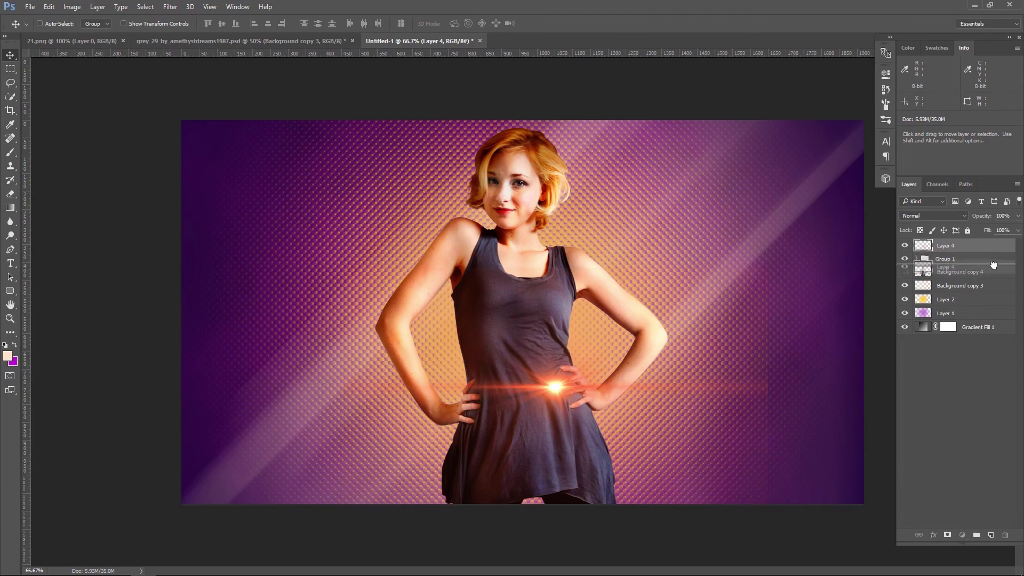
pyautogui.click(905, 246)
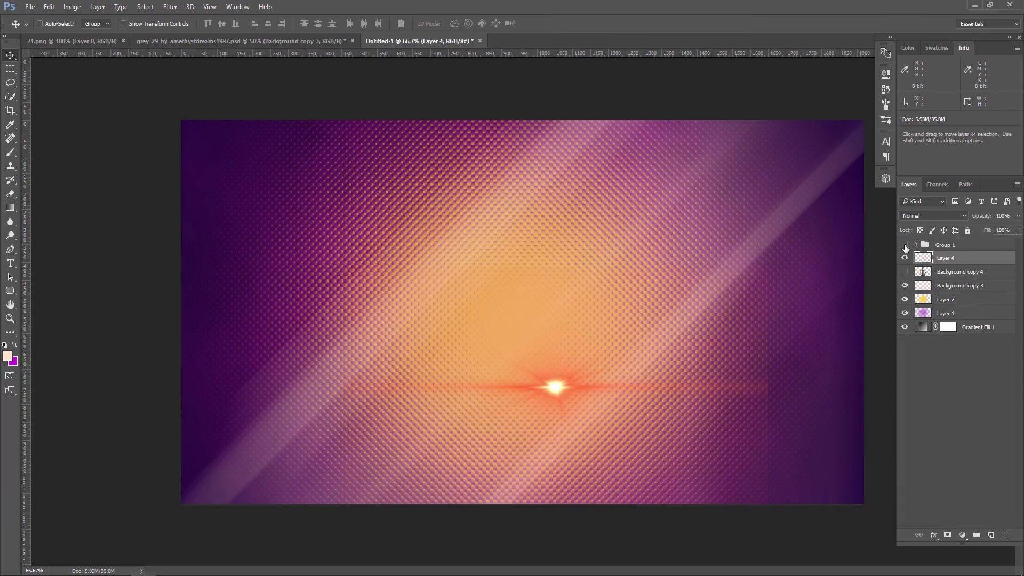
pyautogui.click(905, 246)
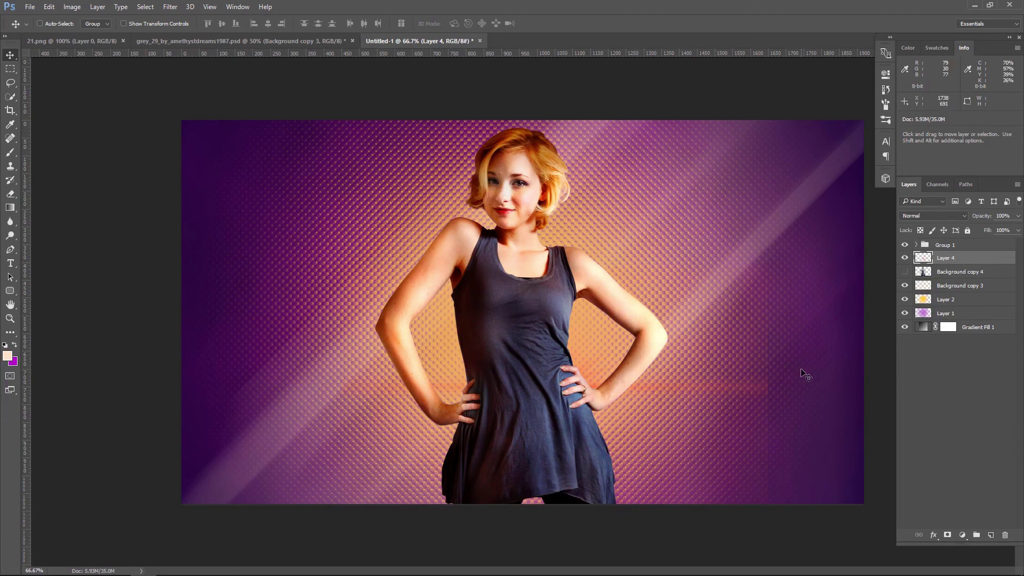
# Rotate the lens flare to -45° and enlarge it into a long diagonal streak beside the model's hand
pyautogui.hotkey('ctrl', 't')
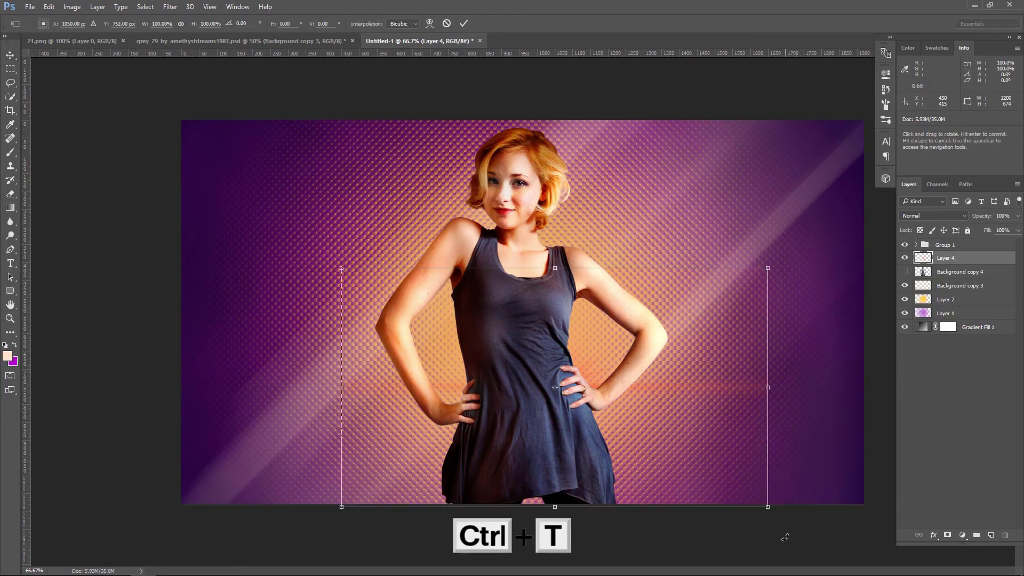
pyautogui.moveTo(799, 433)
pyautogui.mouseDown()
pyautogui.moveTo(783, 314)
pyautogui.moveTo(790, 345)
pyautogui.moveTo(737, 342)
pyautogui.moveTo(783, 309)
pyautogui.moveTo(773, 316)
pyautogui.mouseUp()
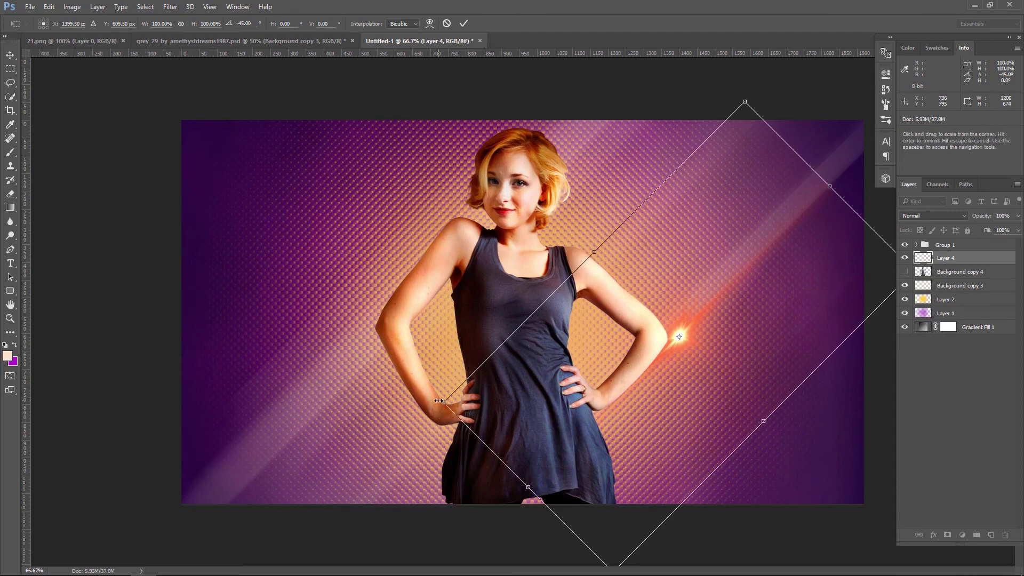
pyautogui.moveTo(438, 400); pyautogui.dragTo(370, 399)
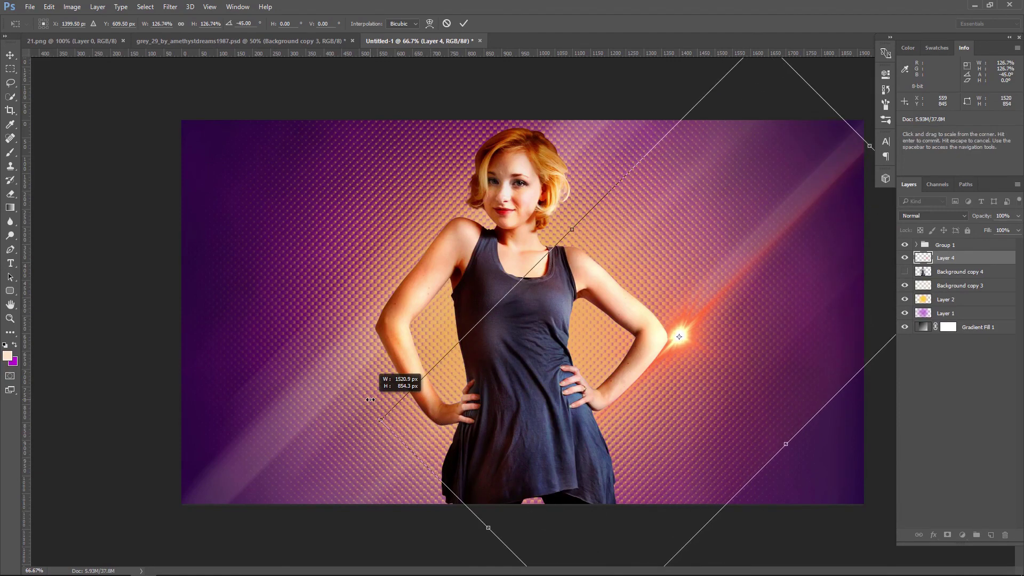
pyautogui.moveTo(675, 386); pyautogui.dragTo(668, 389)
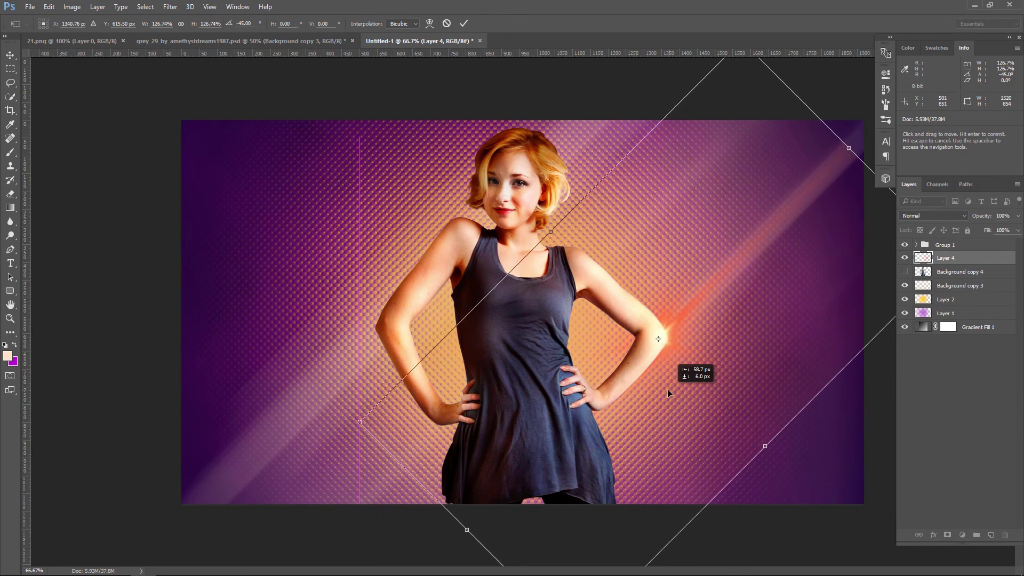
pyautogui.moveTo(668, 390); pyautogui.dragTo(674, 389)
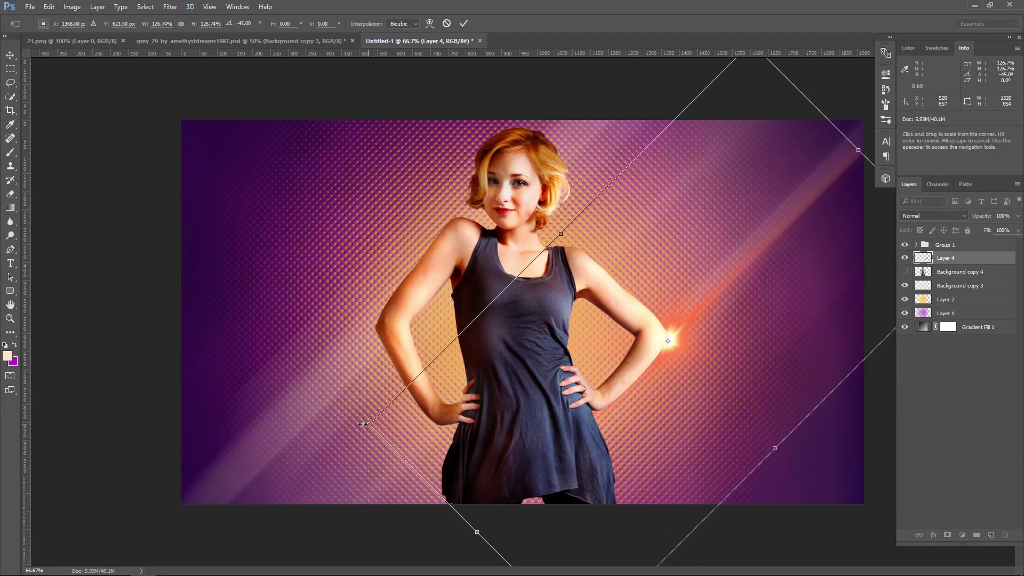
pyautogui.moveTo(364, 424)
pyautogui.mouseDown()
pyautogui.moveTo(215, 436)
pyautogui.moveTo(193, 448)
pyautogui.mouseUp()
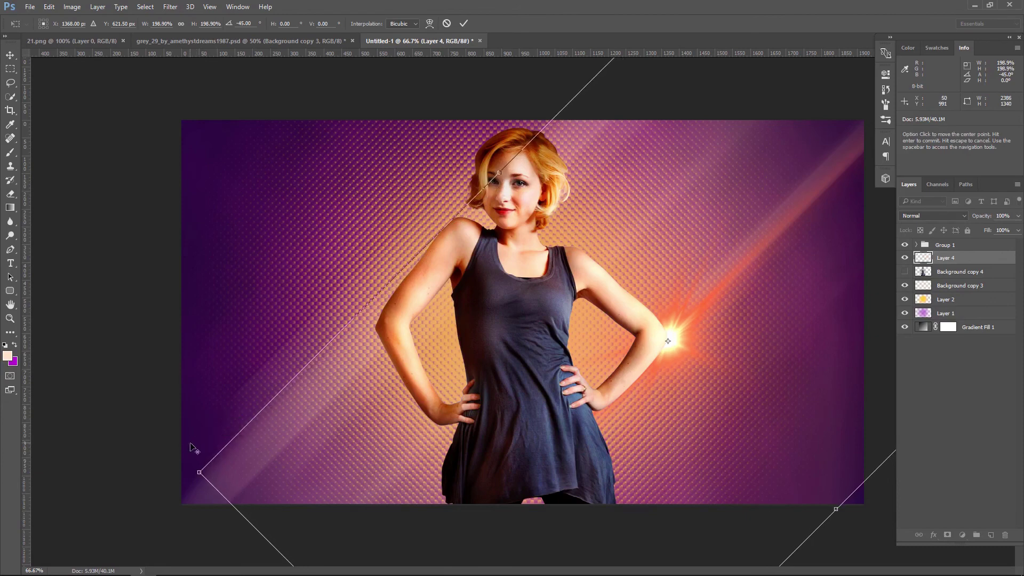
pyautogui.press('Return')
# Shift the flare slightly and set its blend mode to Screen
pyautogui.moveTo(693, 383); pyautogui.dragTo(694, 381)
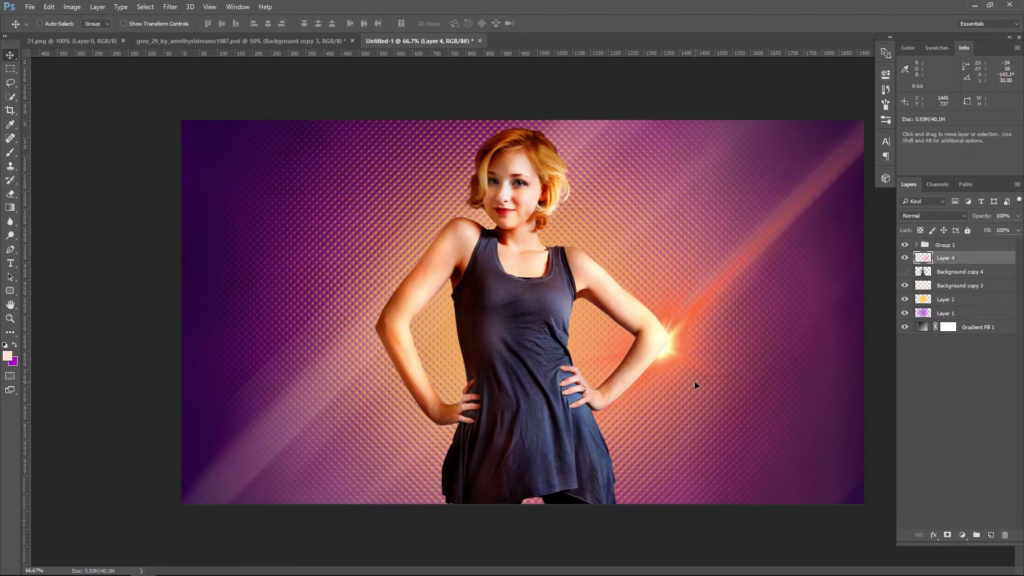
pyautogui.click(921, 215)
pyautogui.click(919, 290)
# Reposition the flare, hide Layer 4 copy 2, show the streaks layer, and add empty Layer 5 on top
pyautogui.moveTo(669, 354)
pyautogui.mouseDown()
pyautogui.moveTo(674, 348)
pyautogui.moveTo(612, 347)
pyautogui.moveTo(547, 228)
pyautogui.moveTo(560, 229)
pyautogui.moveTo(563, 204)
pyautogui.moveTo(441, 382)
pyautogui.moveTo(448, 420)
pyautogui.mouseUp()
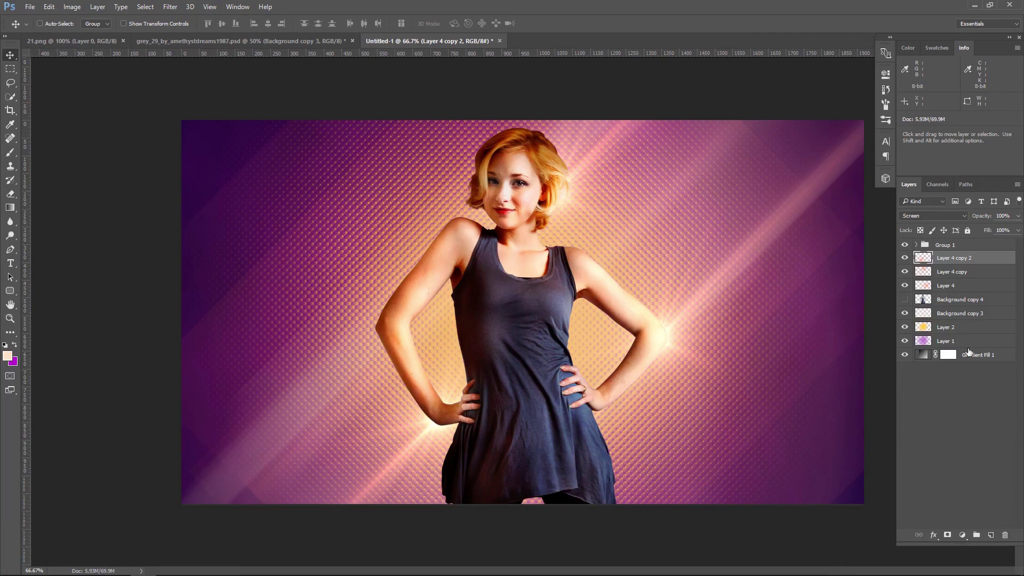
pyautogui.click(905, 259)
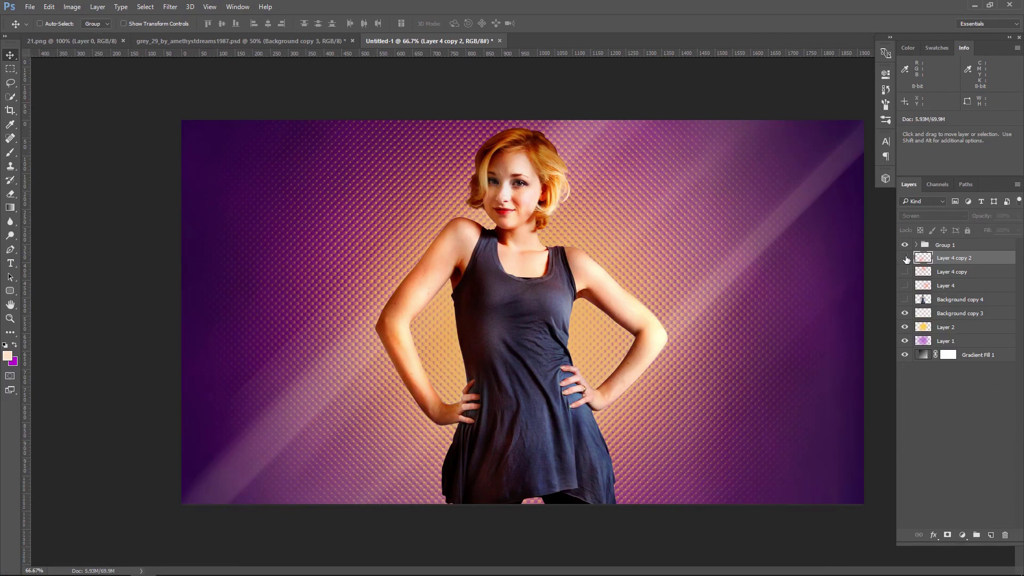
pyautogui.click(905, 286)
pyautogui.click(990, 536)
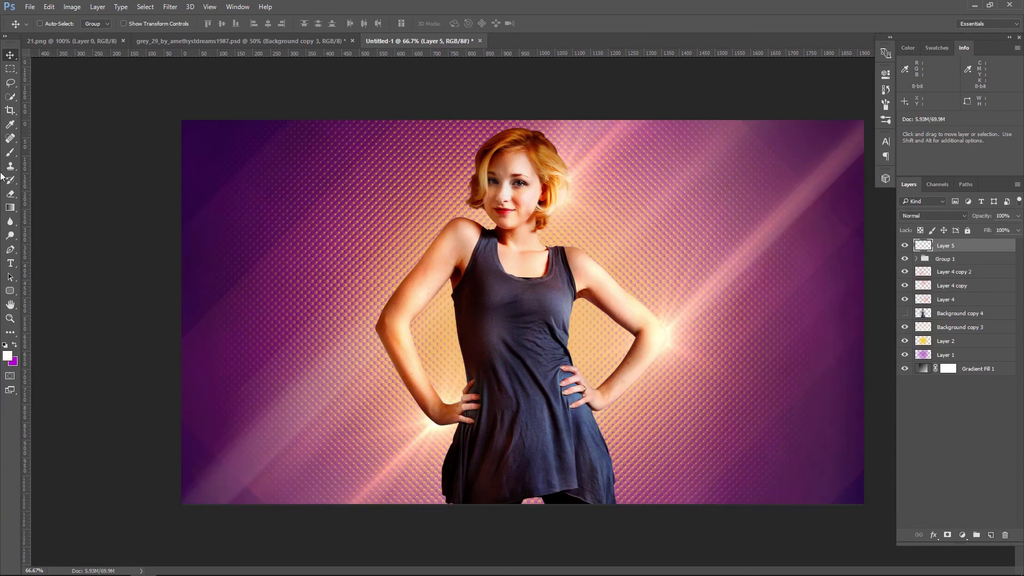
# With the lines-and-bokeh brush, zoom out and stamp white lines and bubbles across the lower-left corner
pyautogui.click(12, 155)
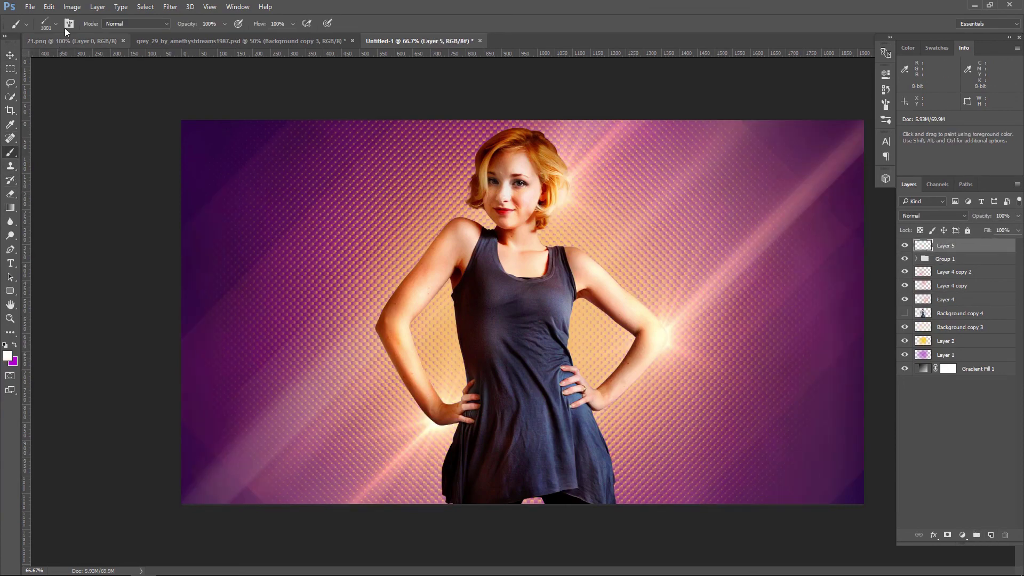
pyautogui.click(50, 21)
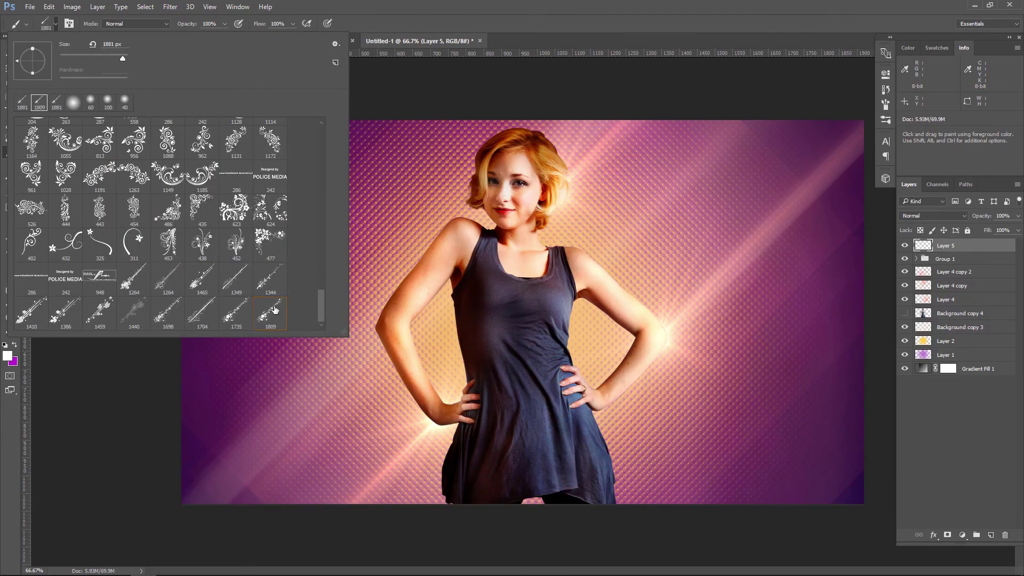
pyautogui.click(538, 11)
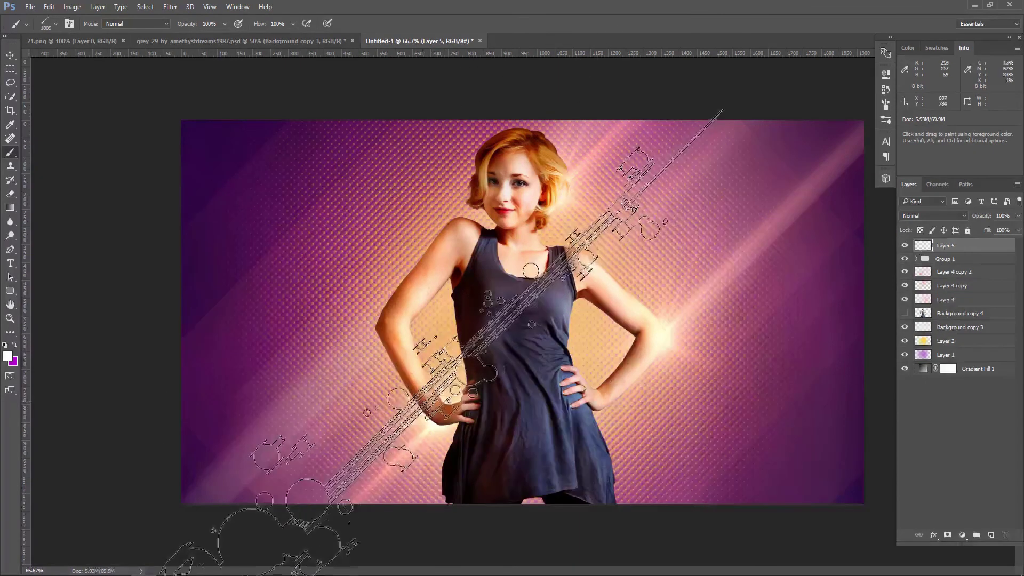
pyautogui.hotkey('ctrl', '-')
pyautogui.hotkey('ctrl', '-')
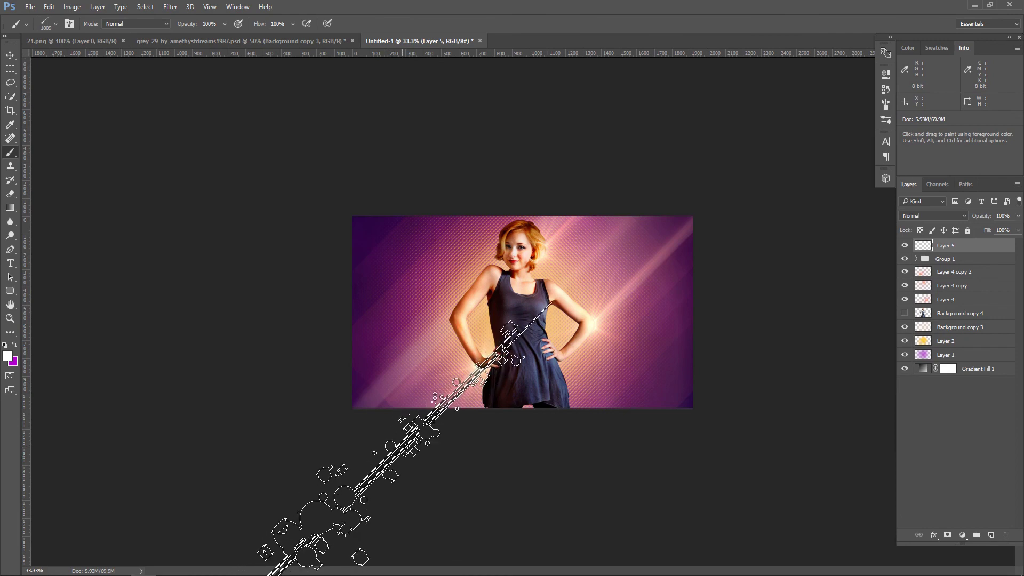
pyautogui.click(405, 458)
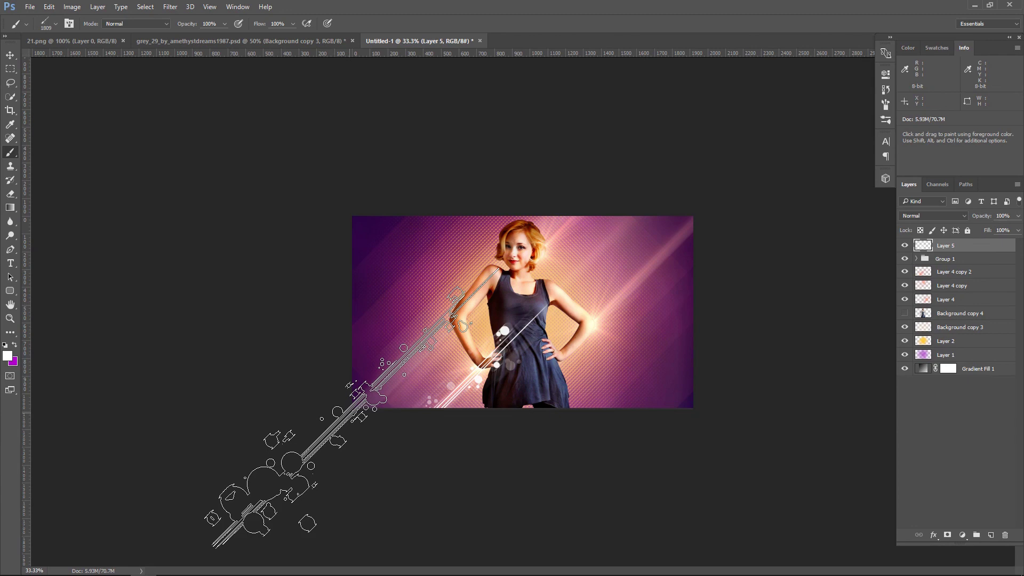
pyautogui.click(353, 407)
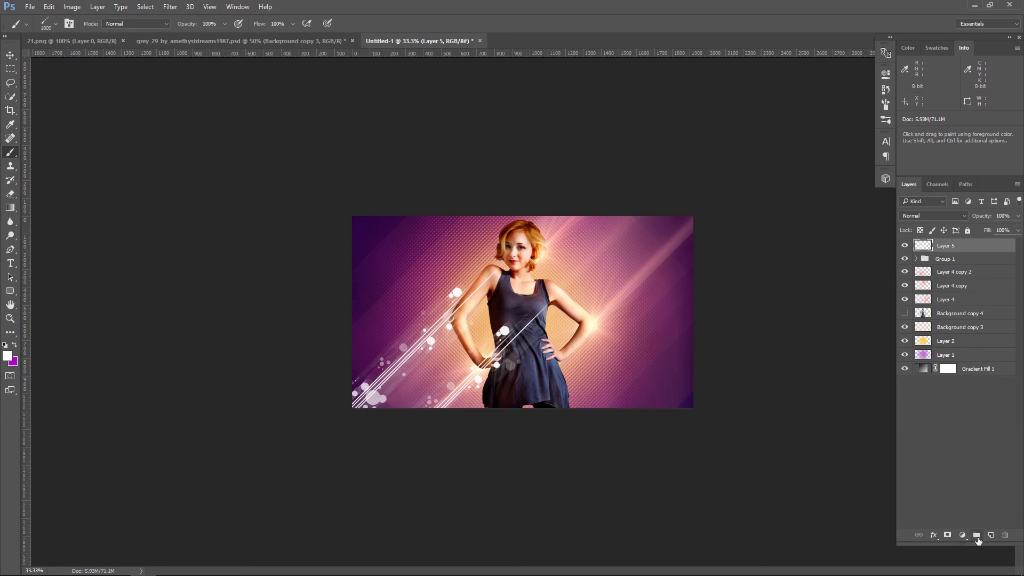
# Add new Layer 6 and set the brush tip angle to 180°
pyautogui.click(991, 536)
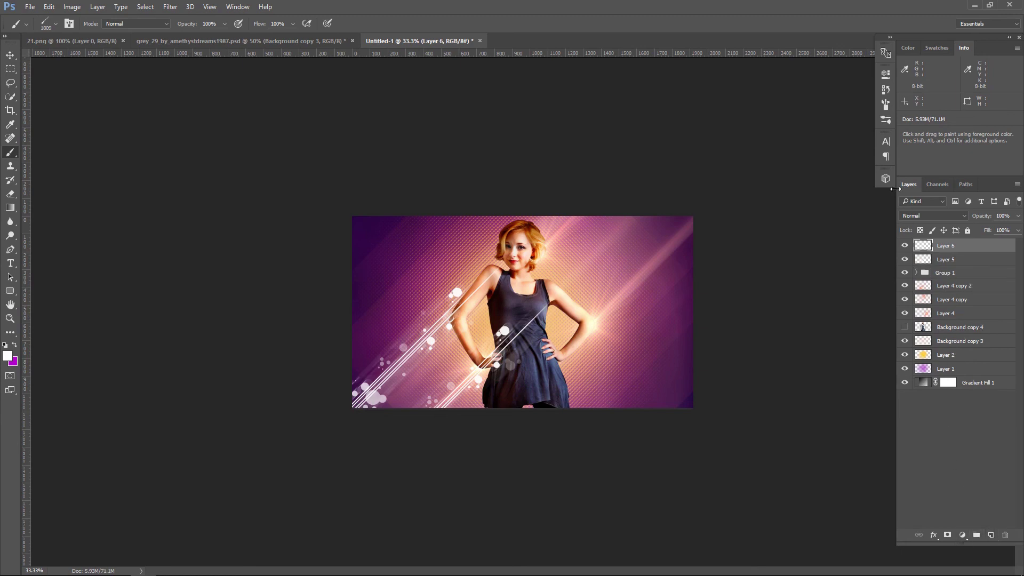
pyautogui.click(885, 104)
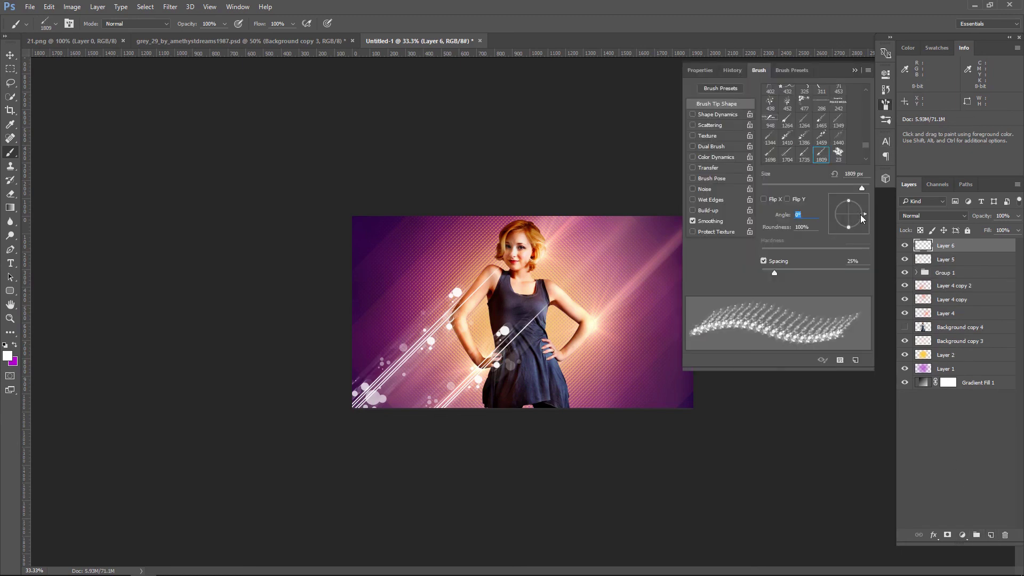
pyautogui.moveTo(861, 215); pyautogui.dragTo(832, 213)
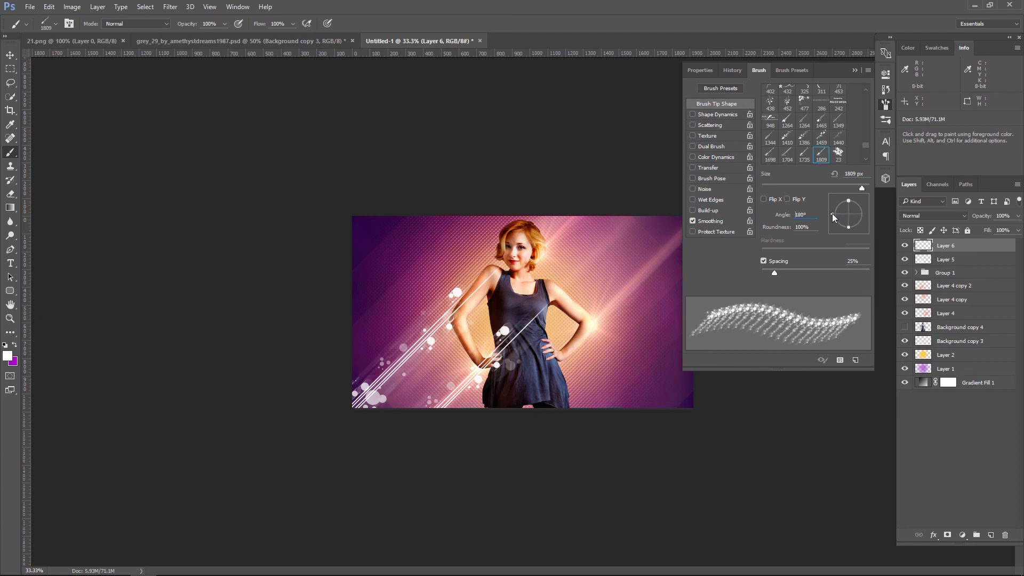
pyautogui.click(854, 70)
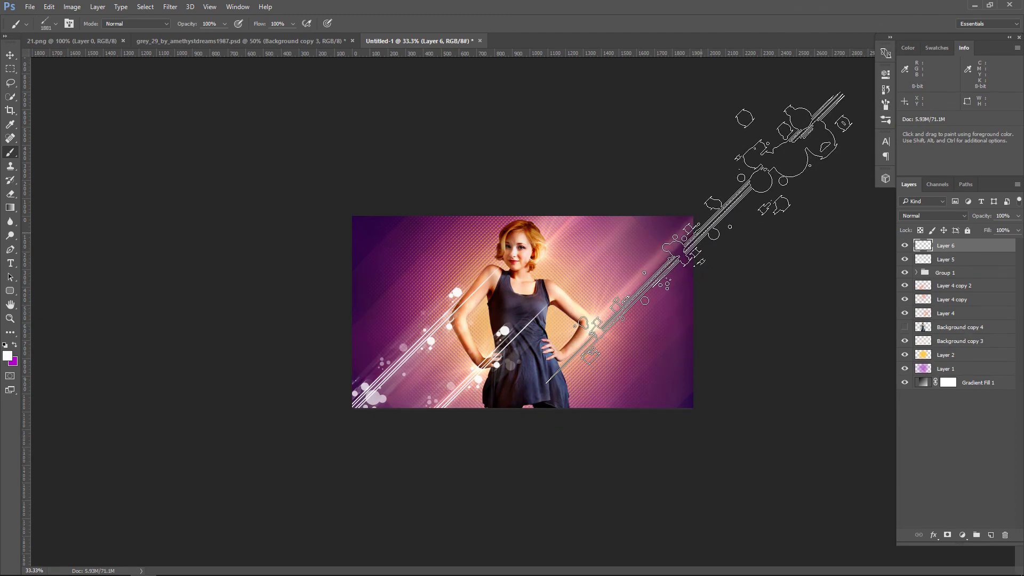
# Stamp lines and bubbles on the image's right side and upper middle, then return to the Move tool
pyautogui.click(699, 237)
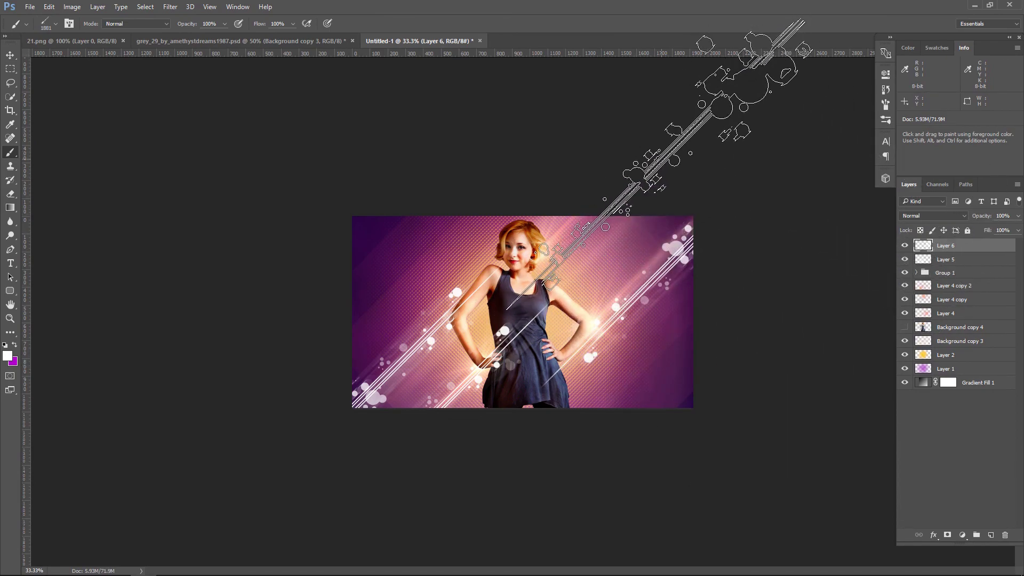
pyautogui.click(673, 155)
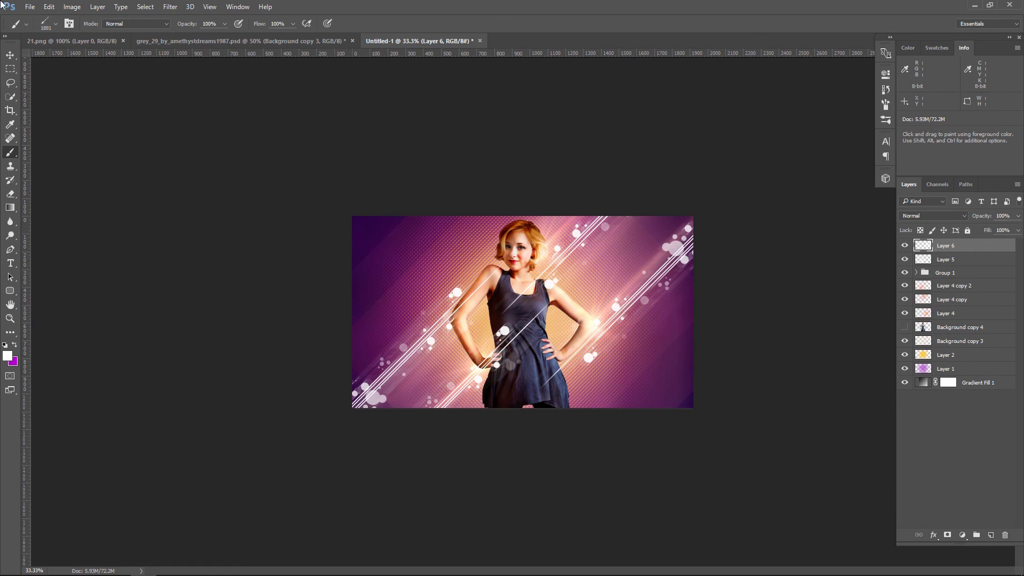
pyautogui.click(10, 55)
# Zoom back to 66.7%, add a new layer above Layer 4 copy 2, and choose a floral swirl brush
pyautogui.hotkey('ctrl', '+')
pyautogui.hotkey('ctrl', '+')
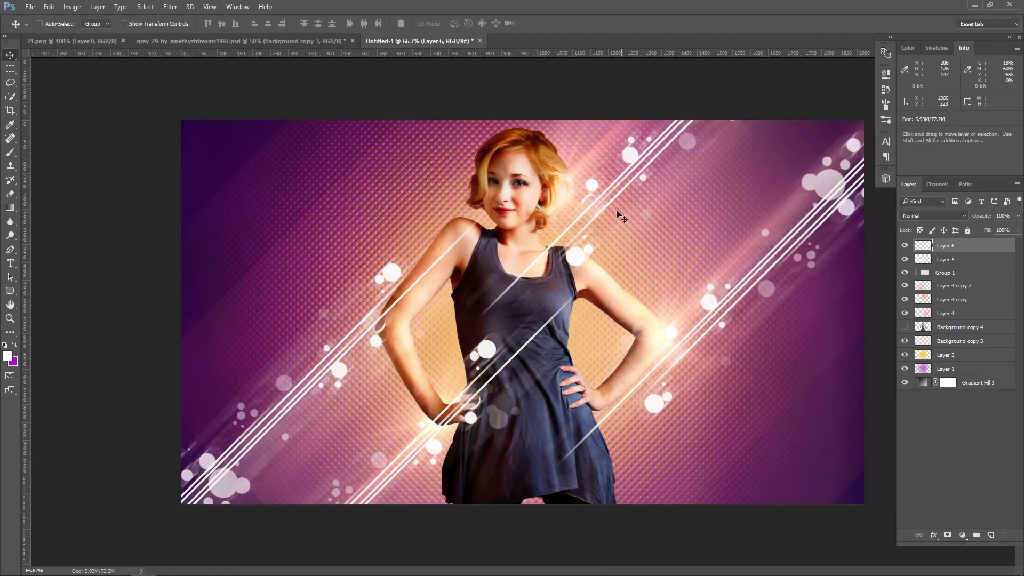
pyautogui.click(972, 284)
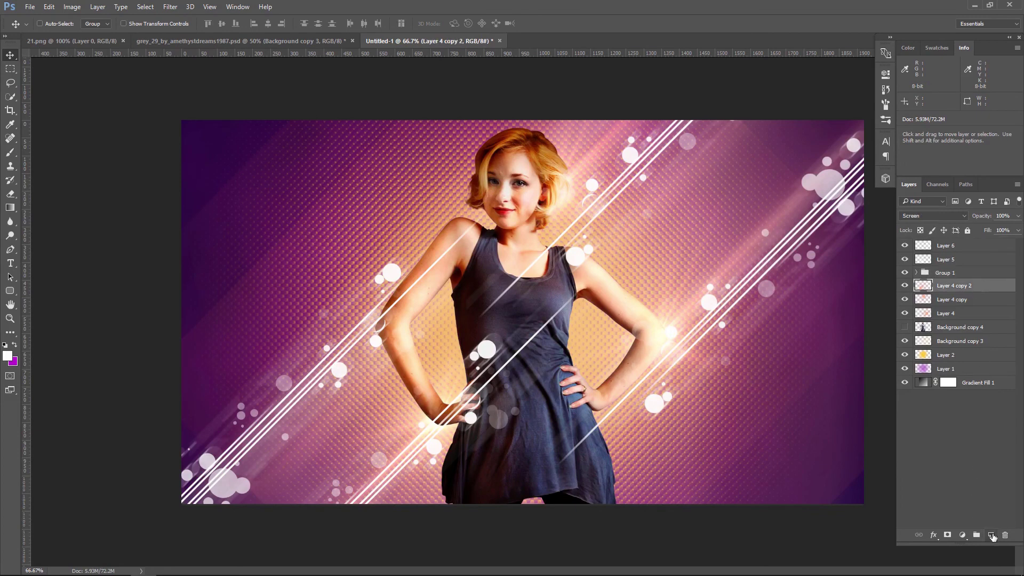
pyautogui.click(990, 535)
pyautogui.click(10, 153)
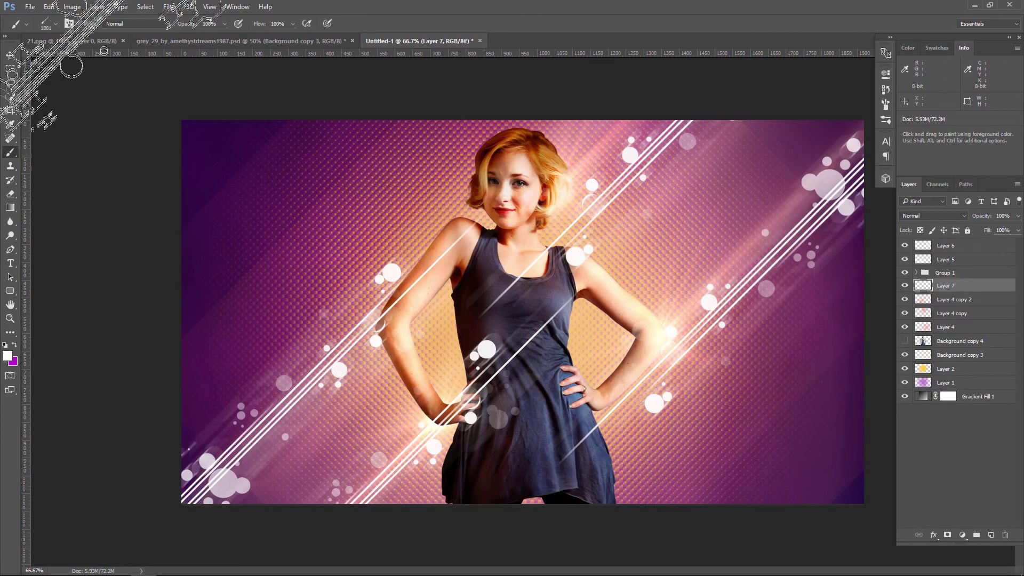
pyautogui.click(55, 24)
pyautogui.scroll(2, 162, 235)
pyautogui.scroll(1, 162, 236)
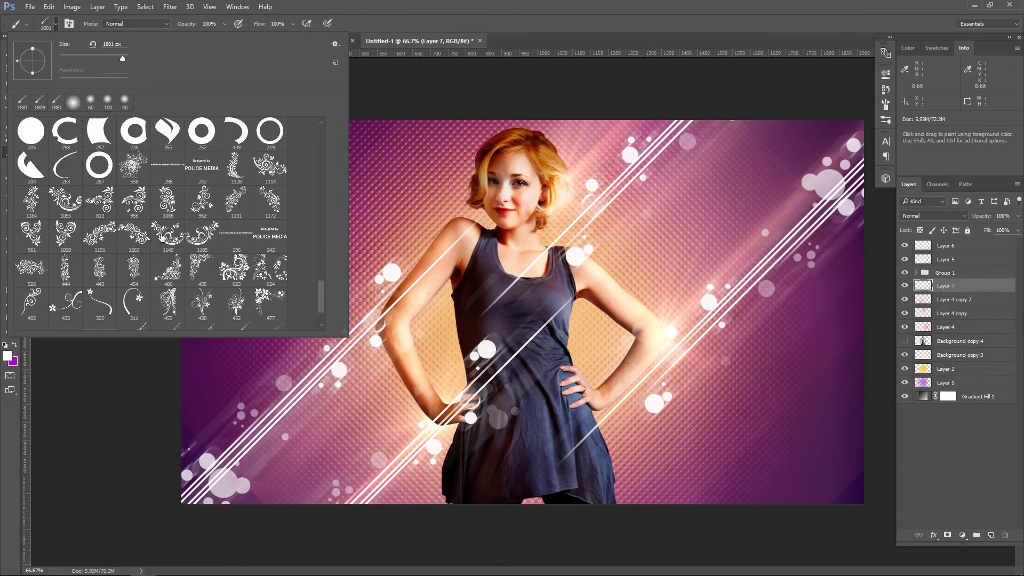
pyautogui.doubleClick(275, 172)
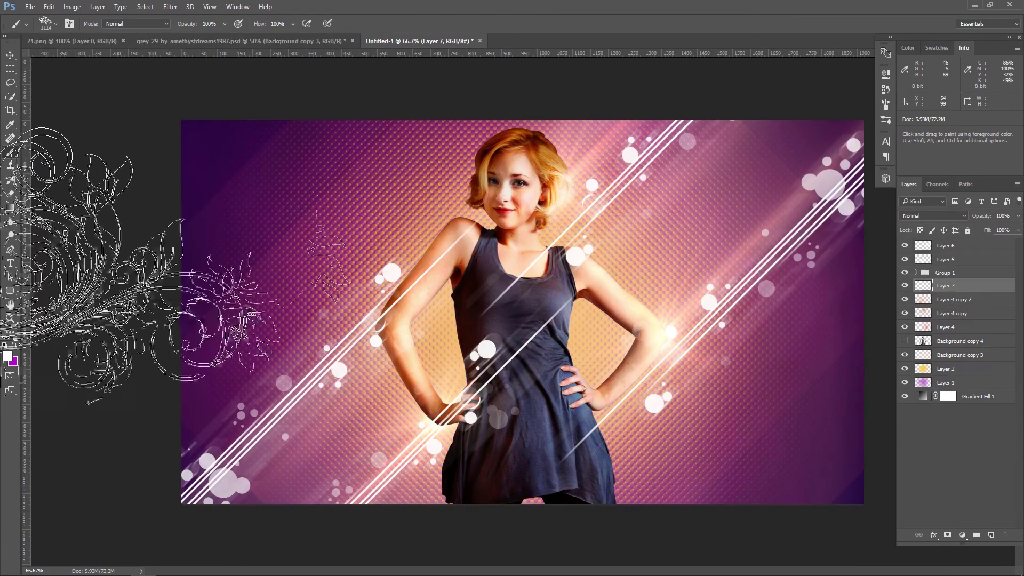
# Set the foreground colour to pale yellow fff589, then test a stamp and undo it
pyautogui.click(7, 355)
pyautogui.click(267, 387)
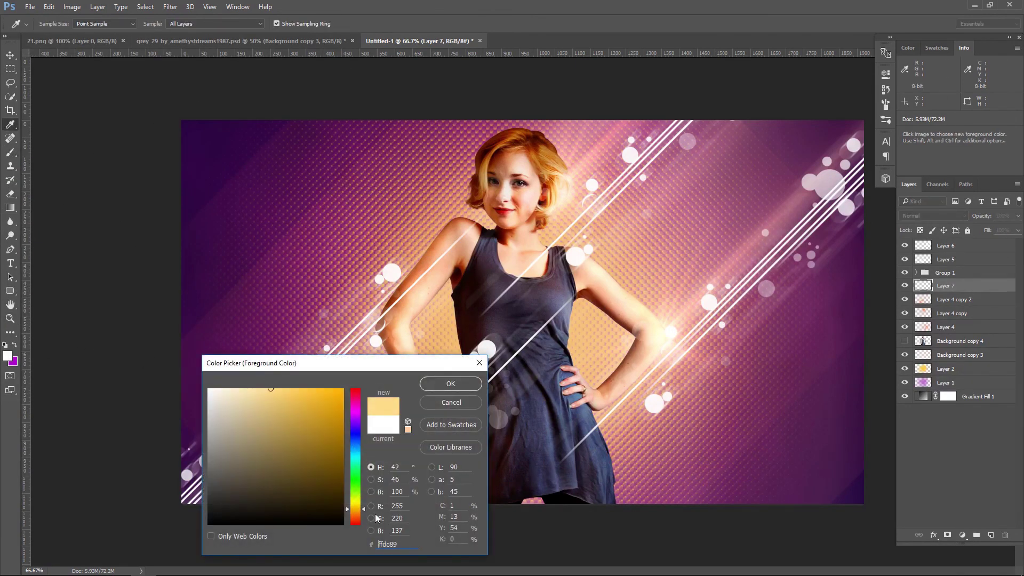
pyautogui.moveTo(364, 510); pyautogui.dragTo(364, 506)
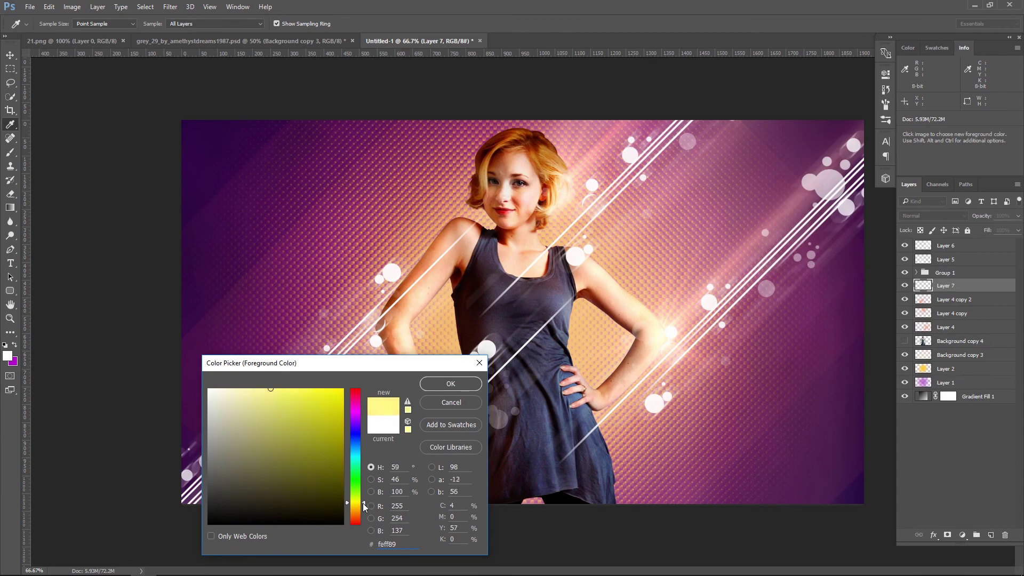
pyautogui.click(434, 383)
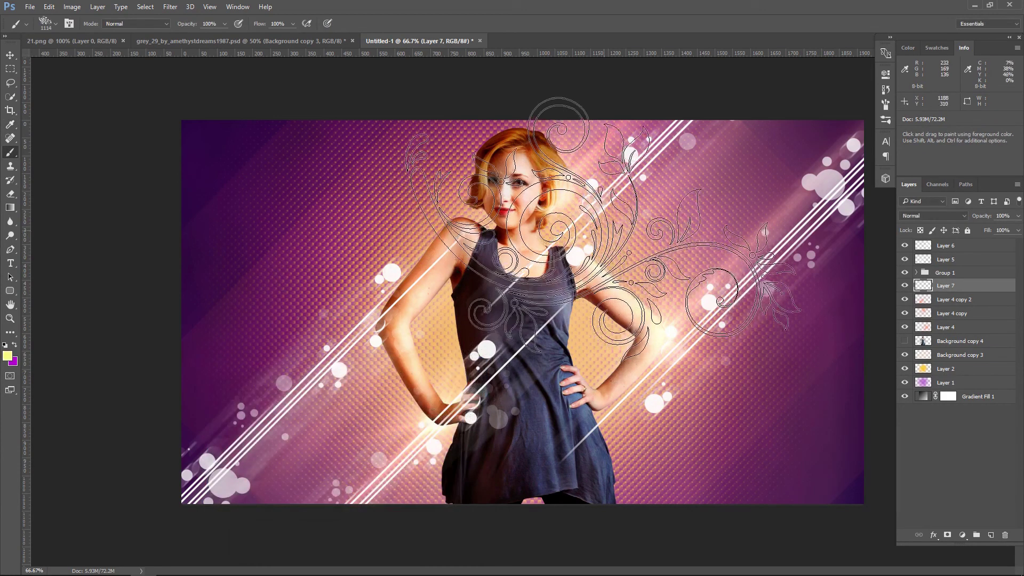
pyautogui.click(624, 208)
pyautogui.hotkey('ctrl', 'z')
# Shrink the floral brush to 500, rotate its angle, and stamp yellow swirls beside the model's head
pyautogui.press('[')
pyautogui.press('[')
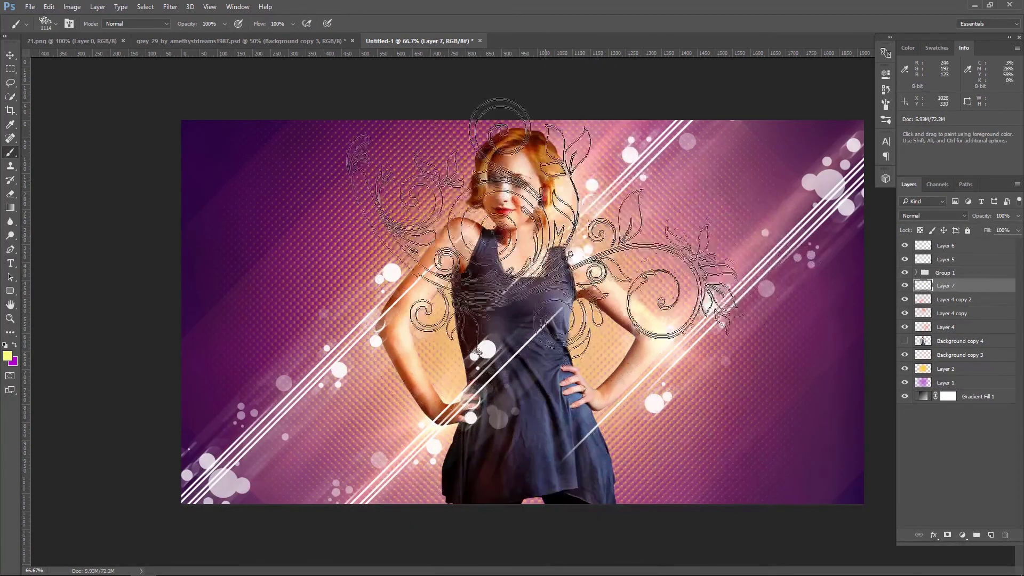
pyautogui.press('[')
pyautogui.press('[')
pyautogui.press('[')
pyautogui.press('[')
pyautogui.click(885, 104)
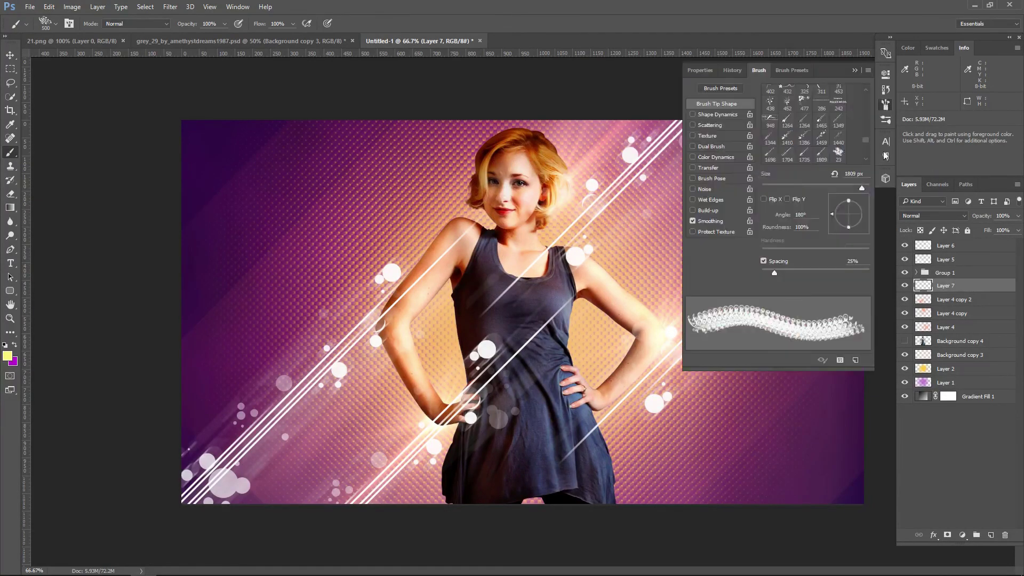
pyautogui.click(764, 261)
pyautogui.moveTo(837, 235)
pyautogui.mouseDown()
pyautogui.moveTo(866, 212)
pyautogui.moveTo(862, 203)
pyautogui.mouseUp()
pyautogui.click(855, 70)
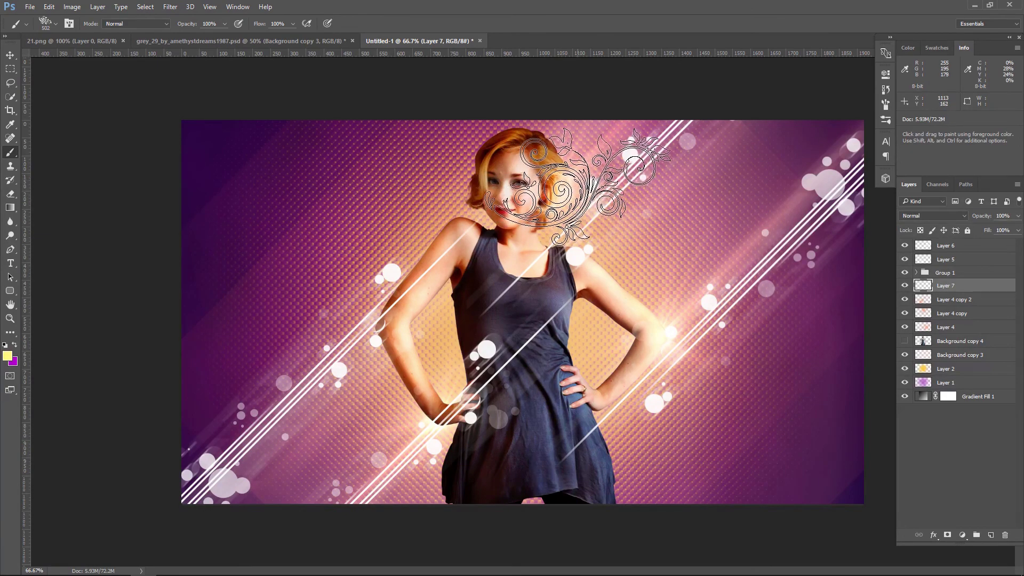
pyautogui.moveTo(568, 176); pyautogui.dragTo(582, 193)
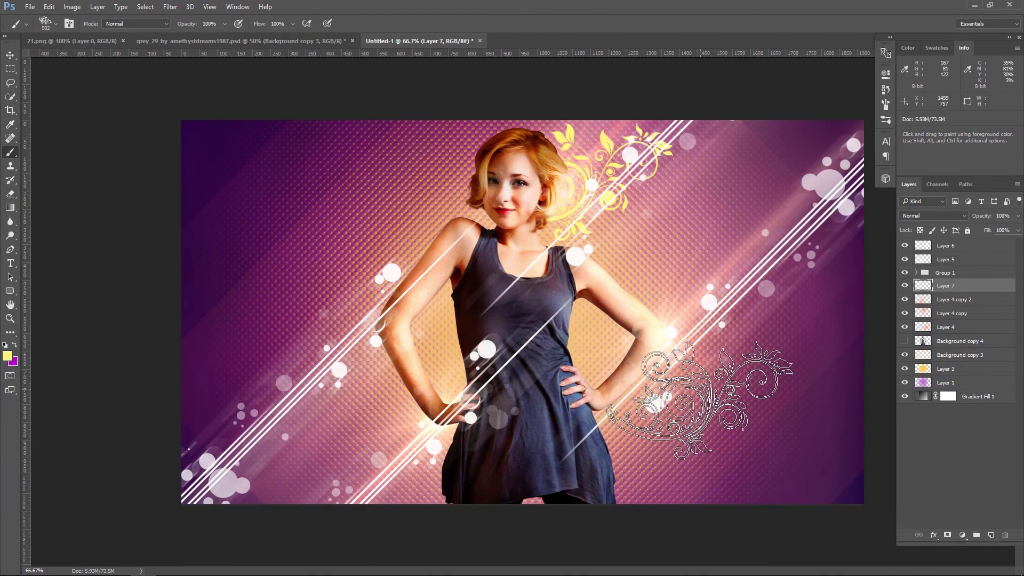
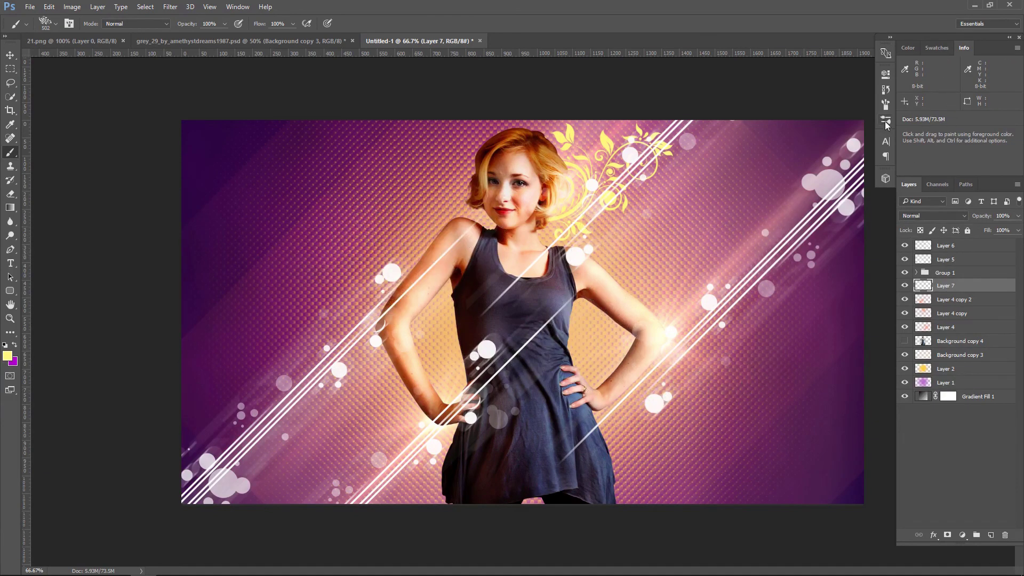
# Pick a flourish brush tip, shrink it, and rotate its tip angle
pyautogui.click(55, 23)
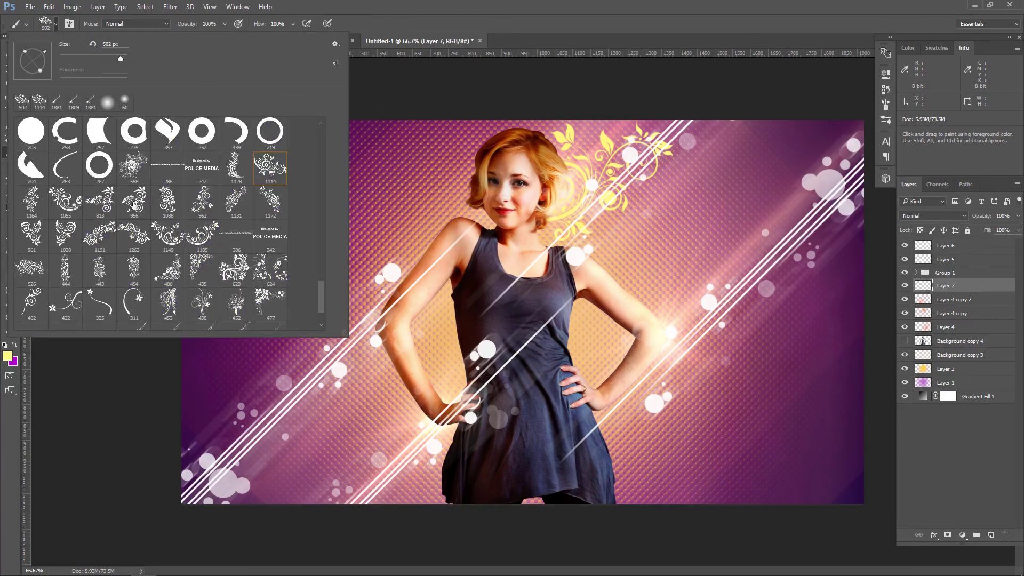
pyautogui.click(538, 4)
pyautogui.press('[')
pyautogui.press('[')
pyautogui.press('[')
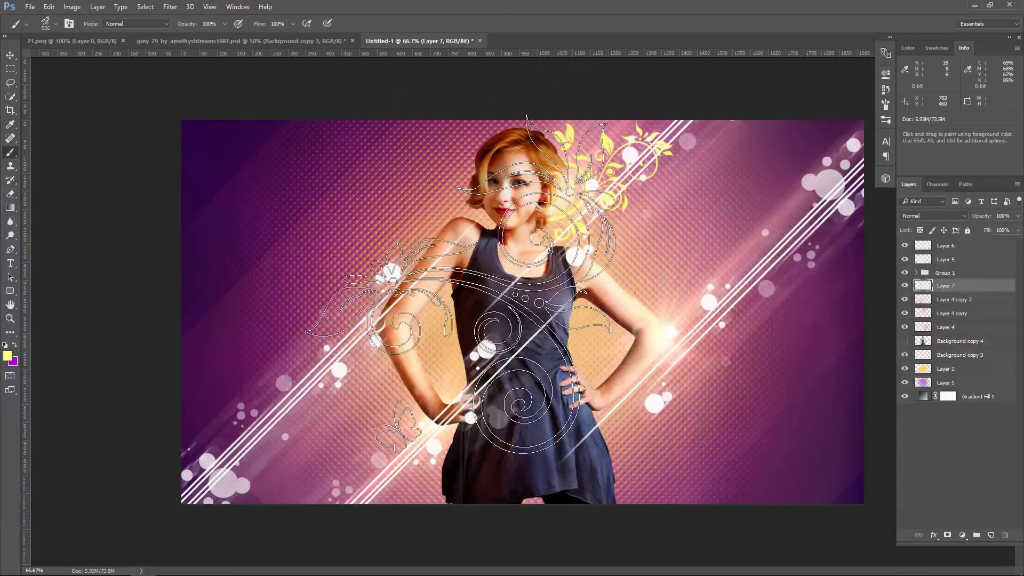
pyautogui.press('[')
pyautogui.press('[')
pyautogui.press('[')
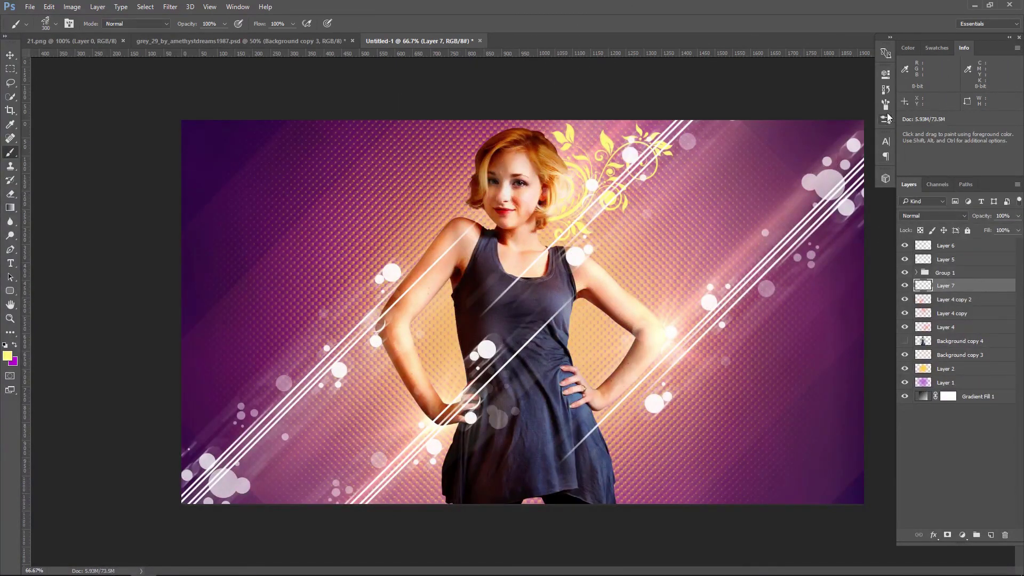
pyautogui.click(886, 110)
pyautogui.moveTo(855, 213)
pyautogui.mouseDown()
pyautogui.moveTo(828, 230)
pyautogui.moveTo(829, 208)
pyautogui.mouseUp()
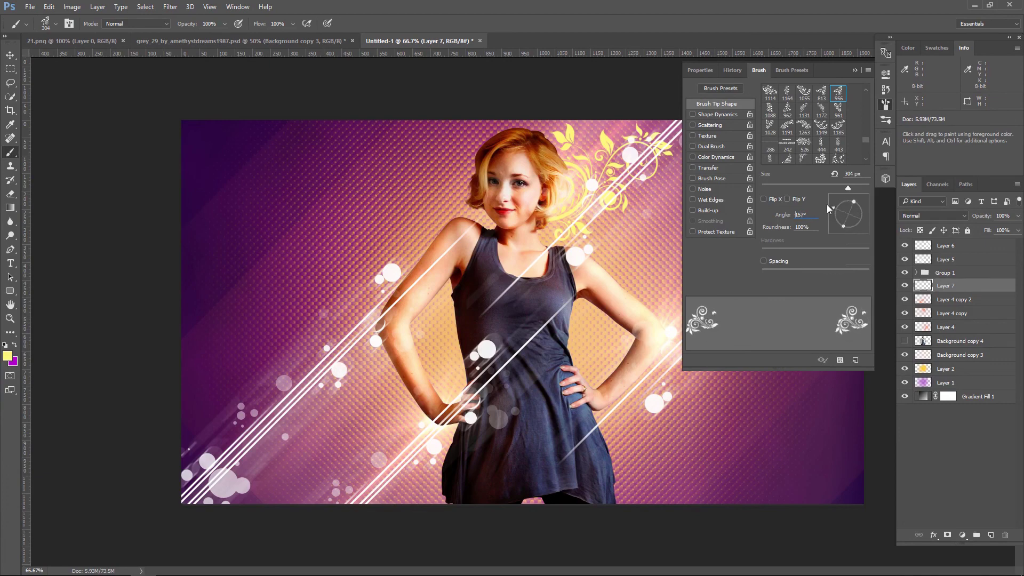
pyautogui.click(854, 70)
# Set the flourish brush to 300 px and rotate its tip to 171°
pyautogui.press(']')
pyautogui.press(']')
pyautogui.press(']')
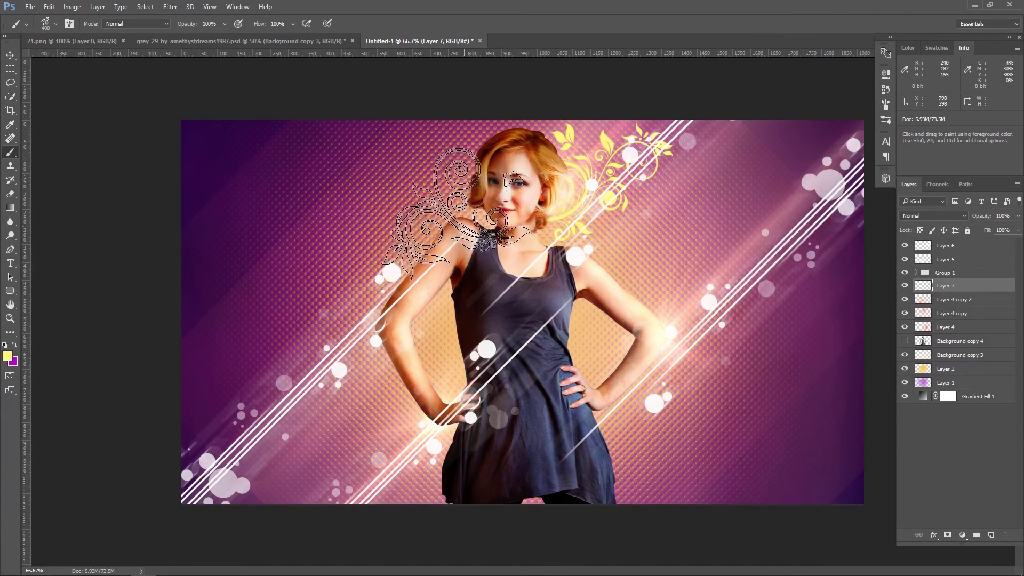
pyautogui.press('[')
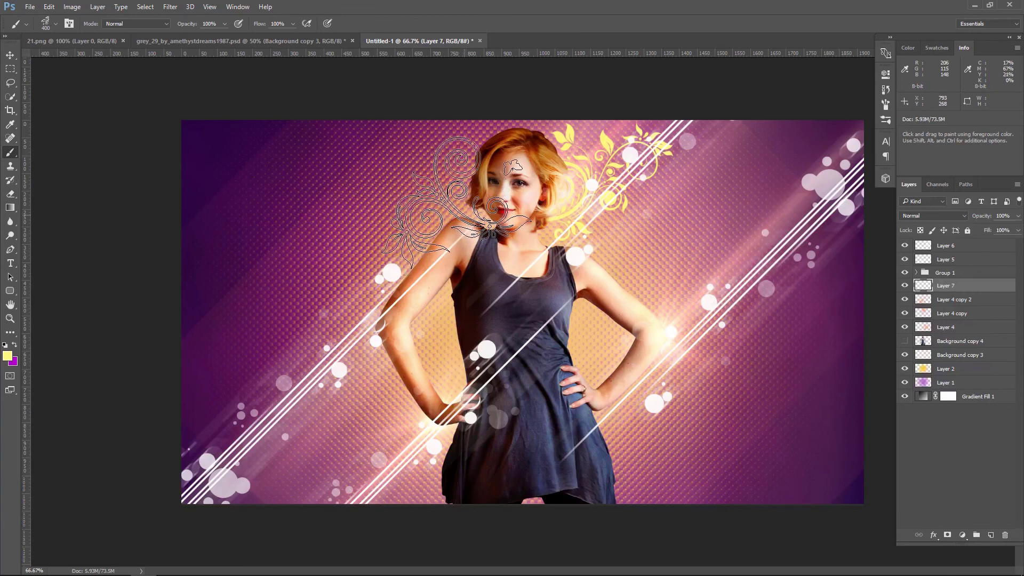
pyautogui.press('[')
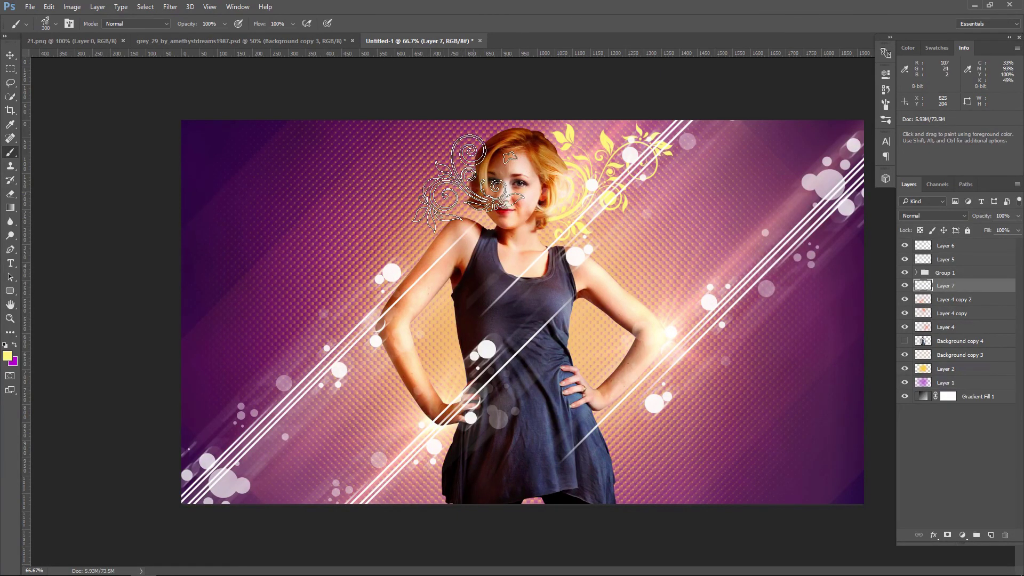
pyautogui.click(885, 104)
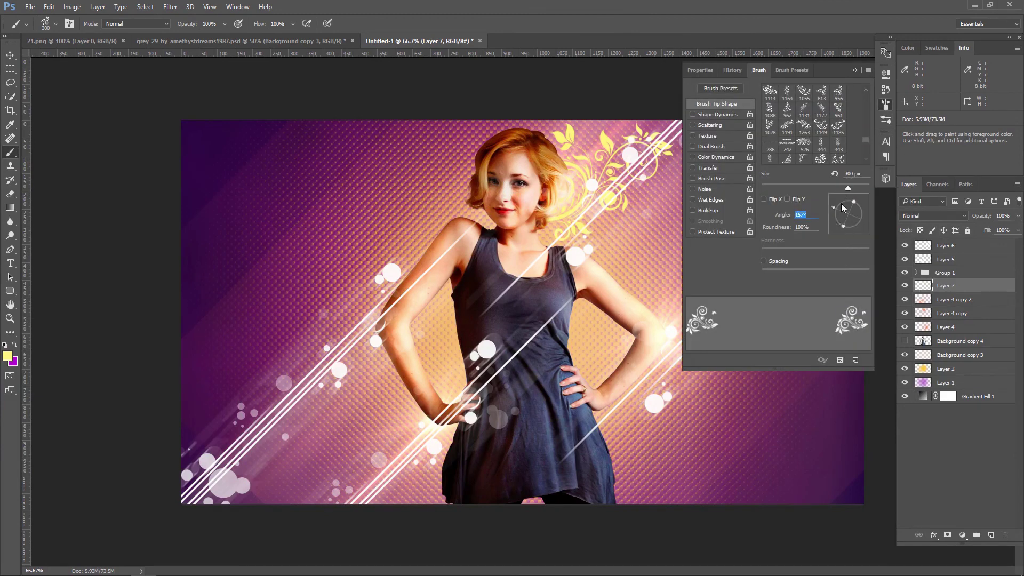
pyautogui.moveTo(842, 208); pyautogui.dragTo(834, 215)
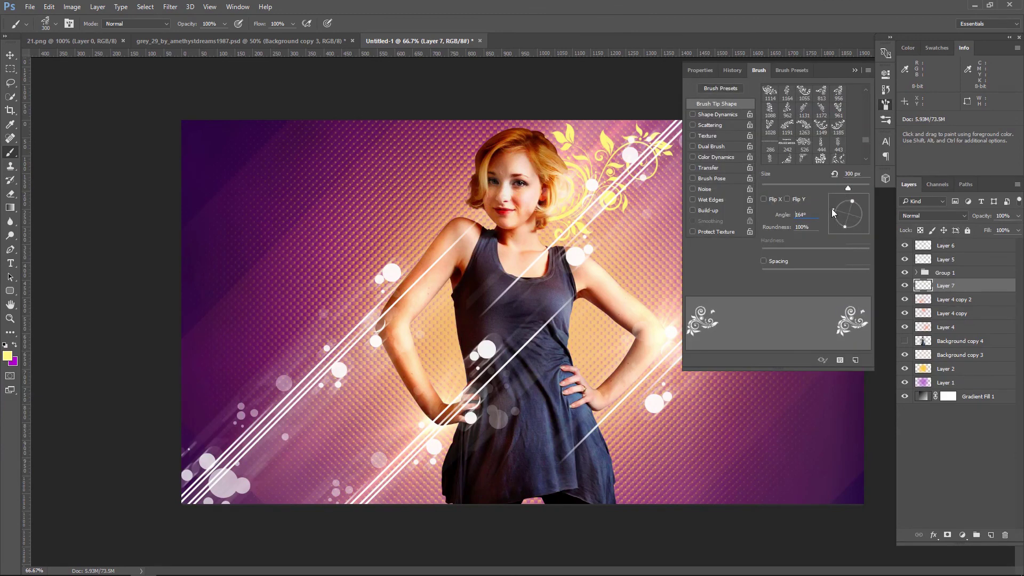
pyautogui.click(854, 70)
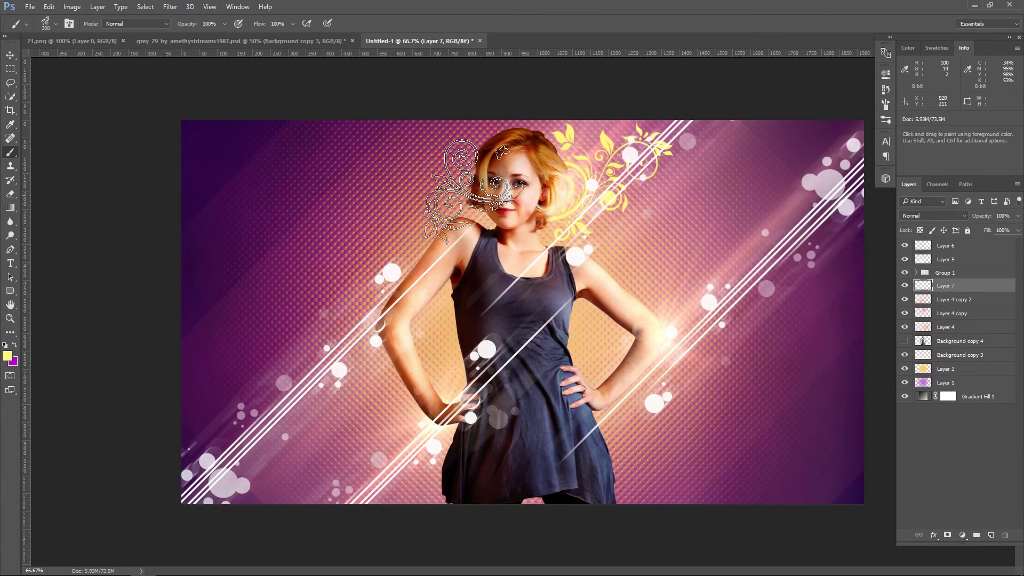
# Stamp a yellow flourish to the left of the woman's head
pyautogui.click(473, 191)
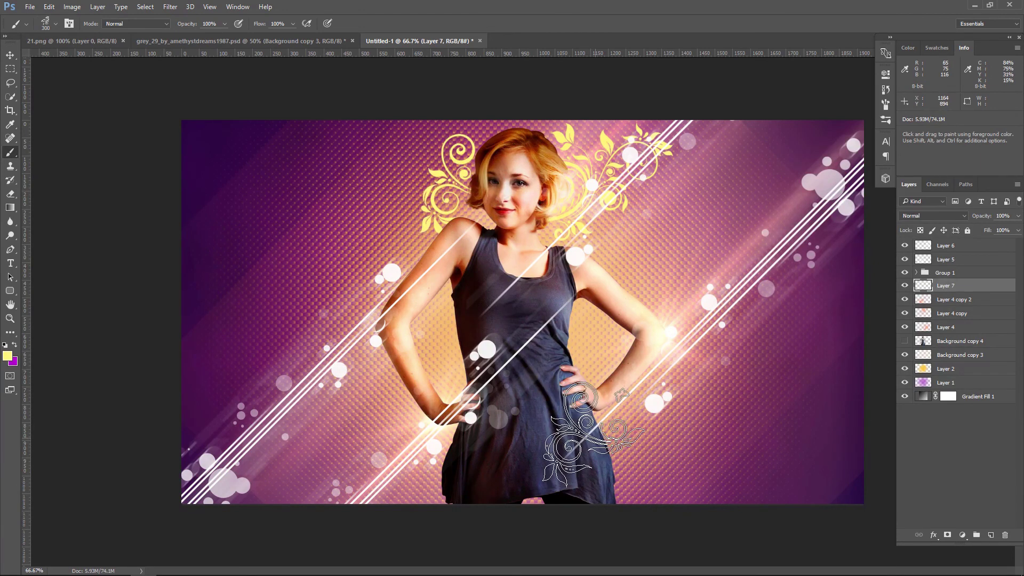
pyautogui.click(55, 23)
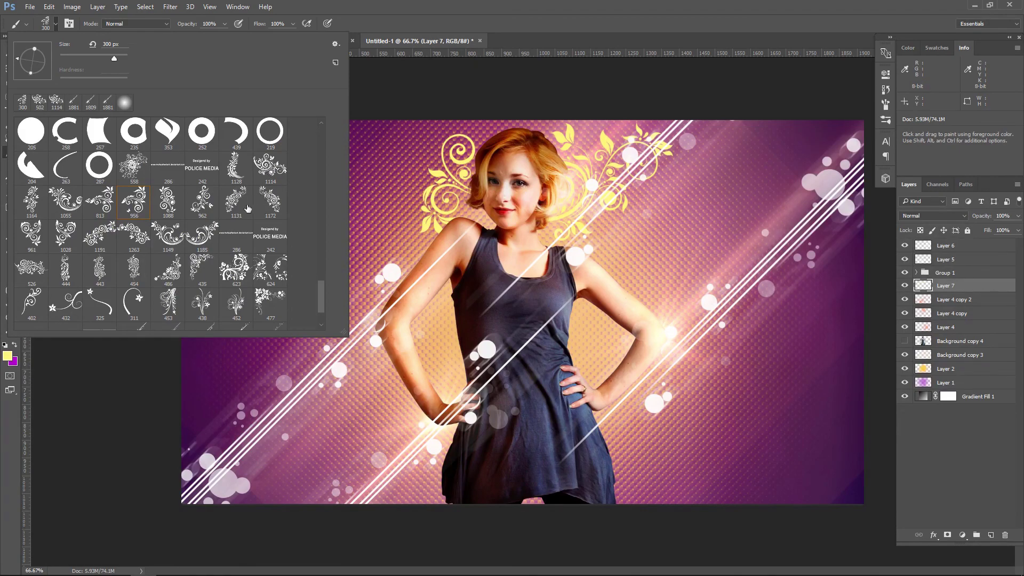
pyautogui.press('Return')
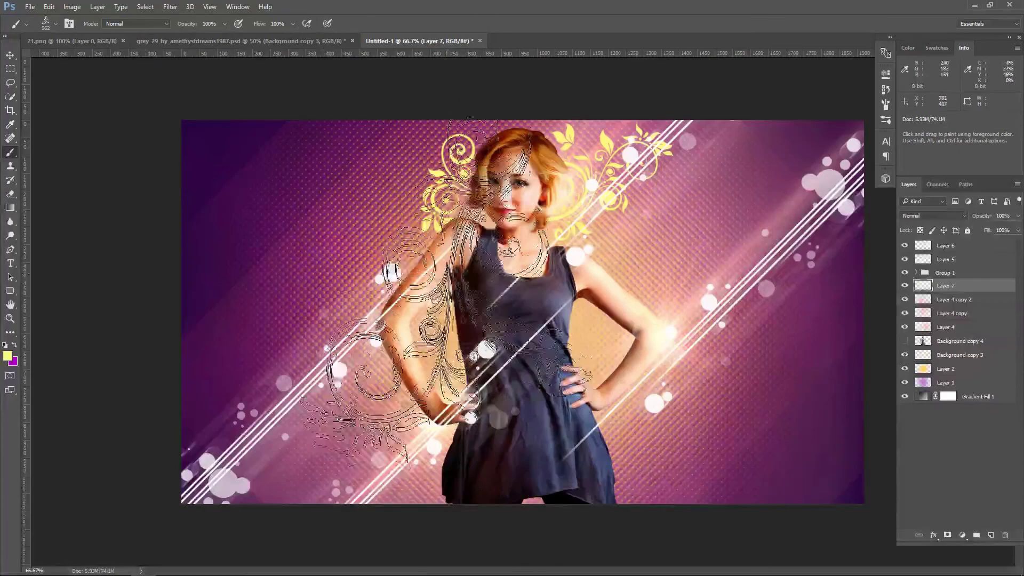
# Set the foreground colour to dark purple, hex 280442
pyautogui.click(8, 357)
pyautogui.write('280442')
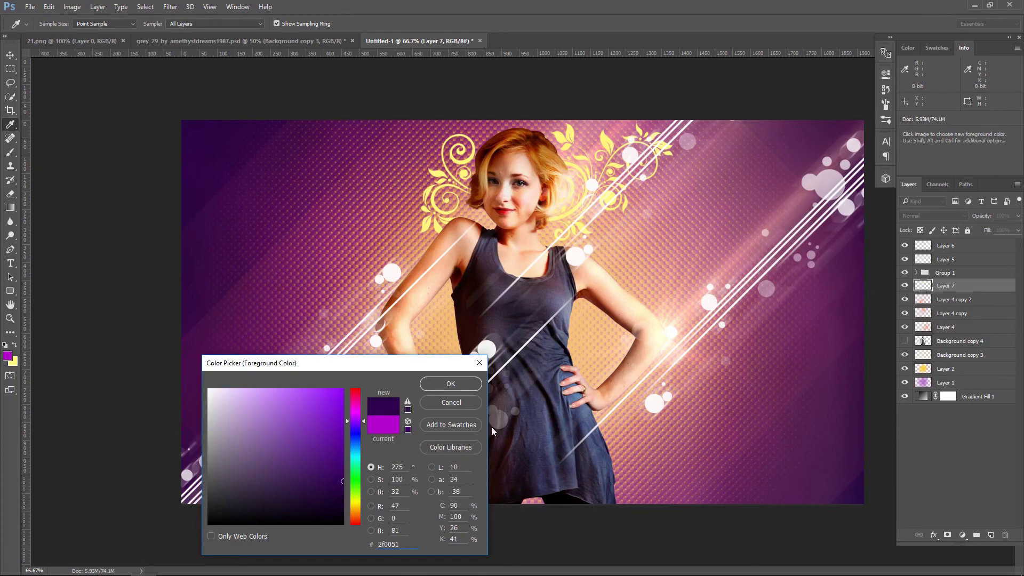
pyautogui.click(466, 384)
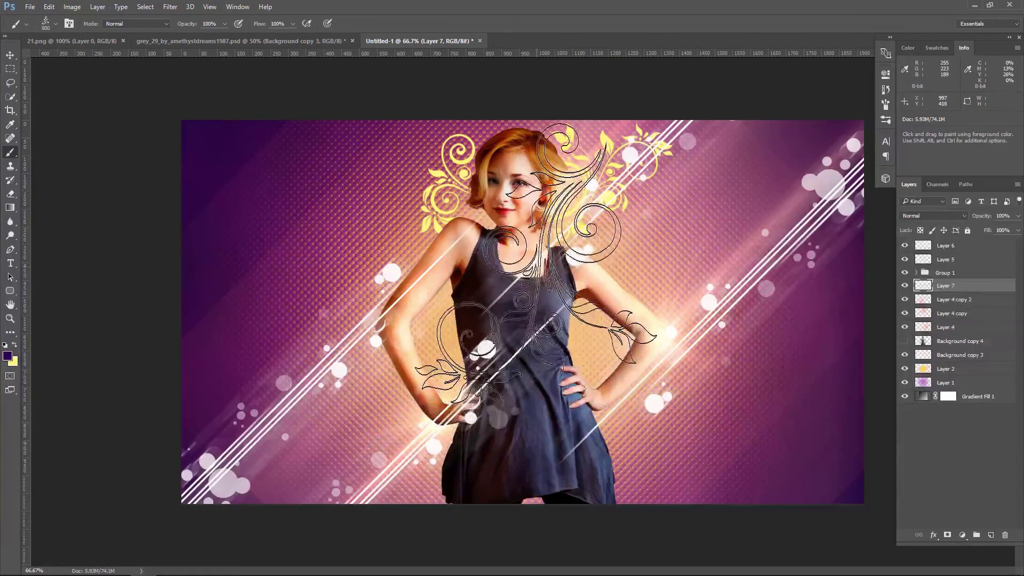
# Rotate the flourish brush tip to 80° and enlarge the brush to 400 px
pyautogui.click(885, 105)
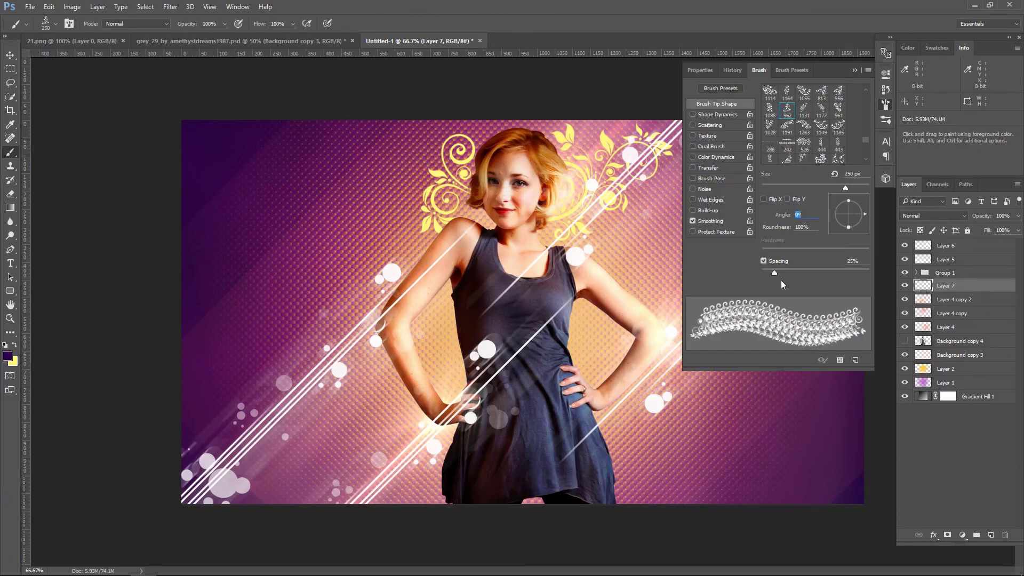
pyautogui.moveTo(862, 213); pyautogui.dragTo(838, 241)
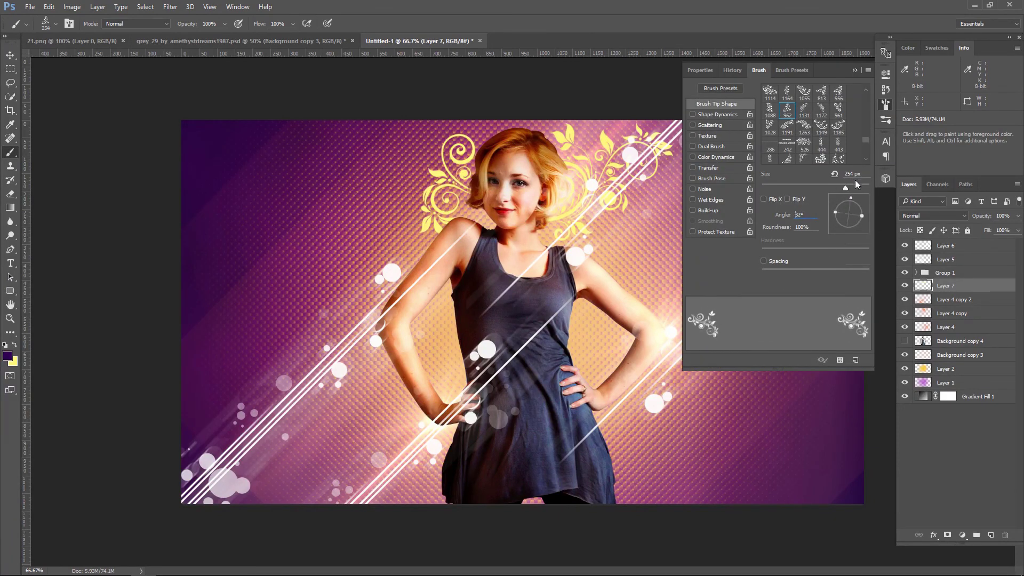
pyautogui.moveTo(838, 241); pyautogui.dragTo(855, 177)
pyautogui.click(854, 70)
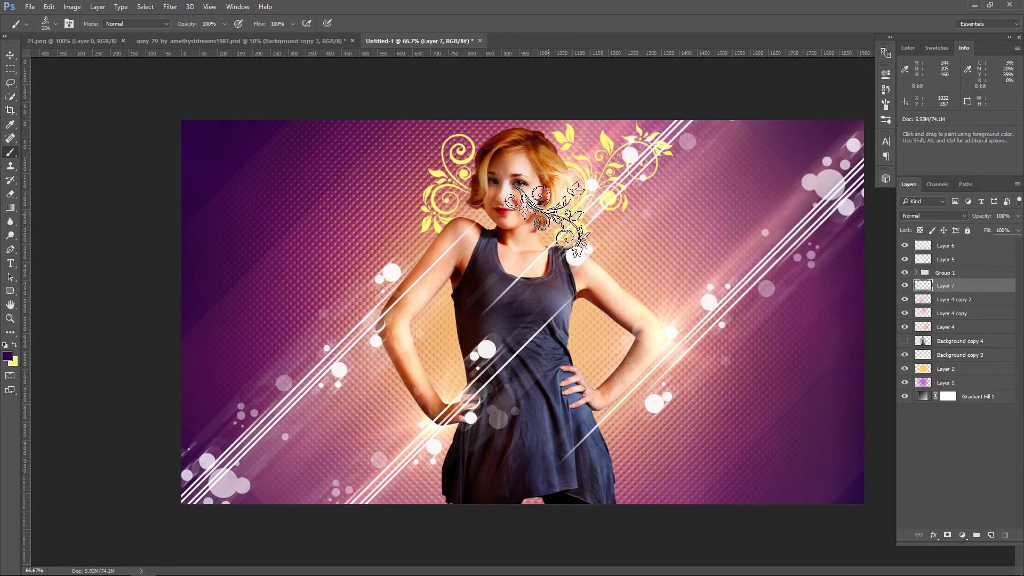
pyautogui.press(']')
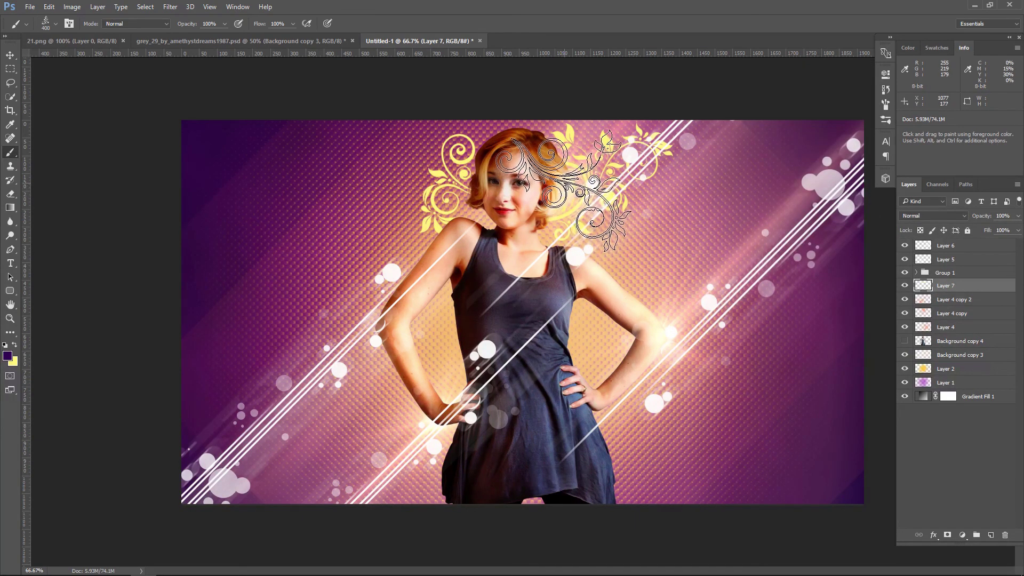
# On a new layer, choose brush tip 961 and rotate its angle
pyautogui.click(991, 535)
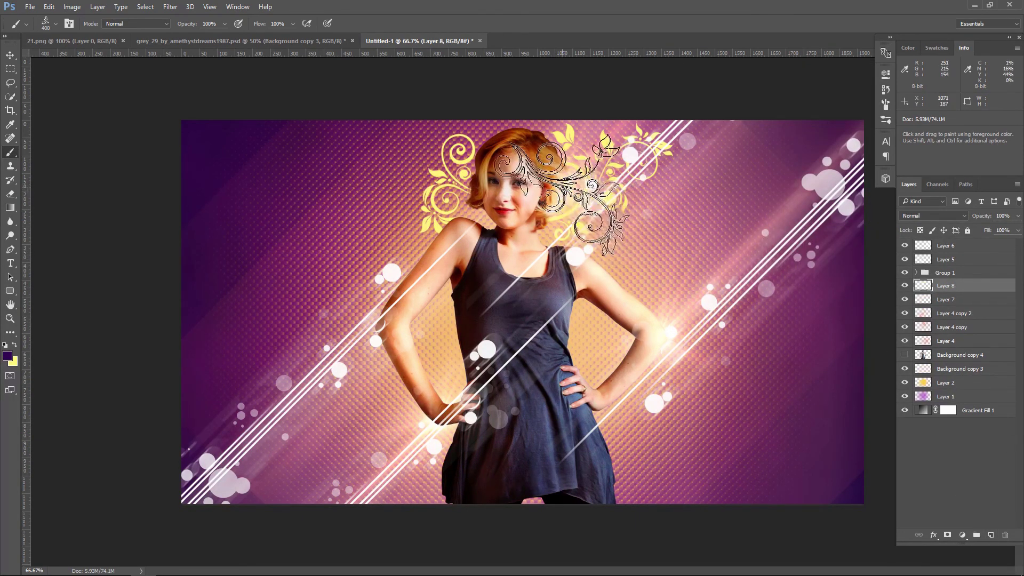
pyautogui.click(55, 23)
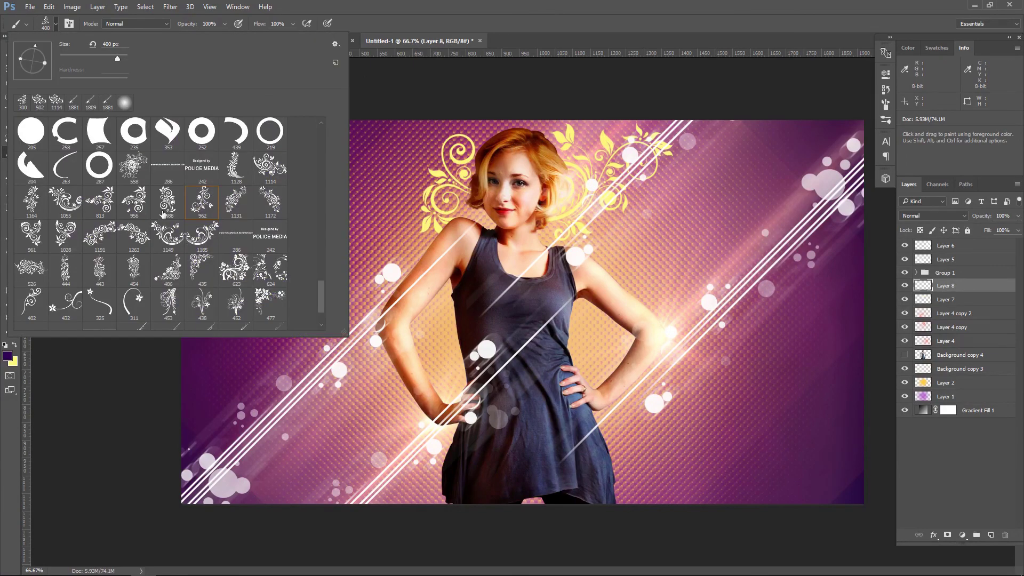
pyautogui.doubleClick(32, 238)
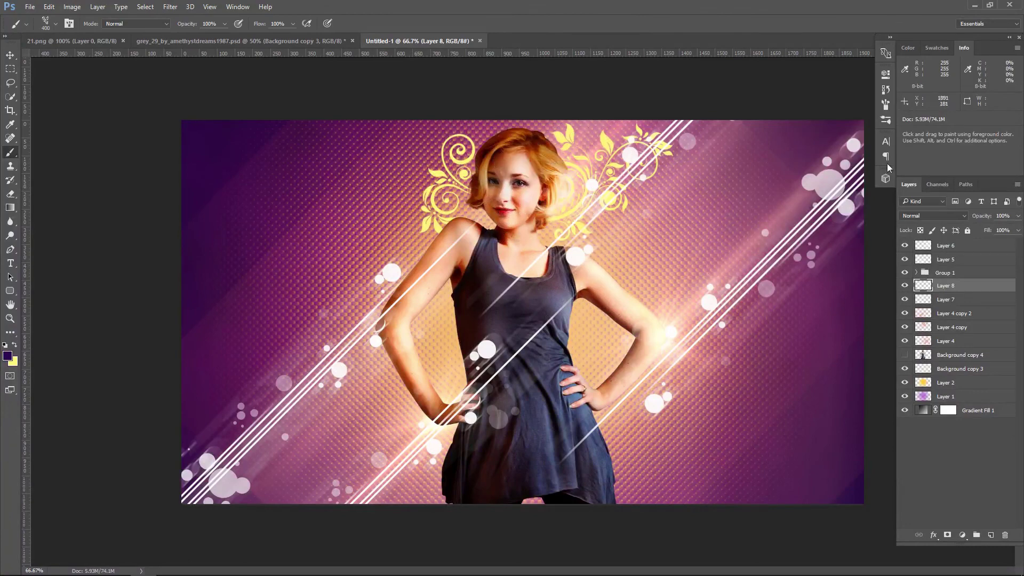
pyautogui.click(885, 105)
pyautogui.moveTo(858, 205)
pyautogui.mouseDown()
pyautogui.moveTo(833, 199)
pyautogui.moveTo(832, 214)
pyautogui.mouseUp()
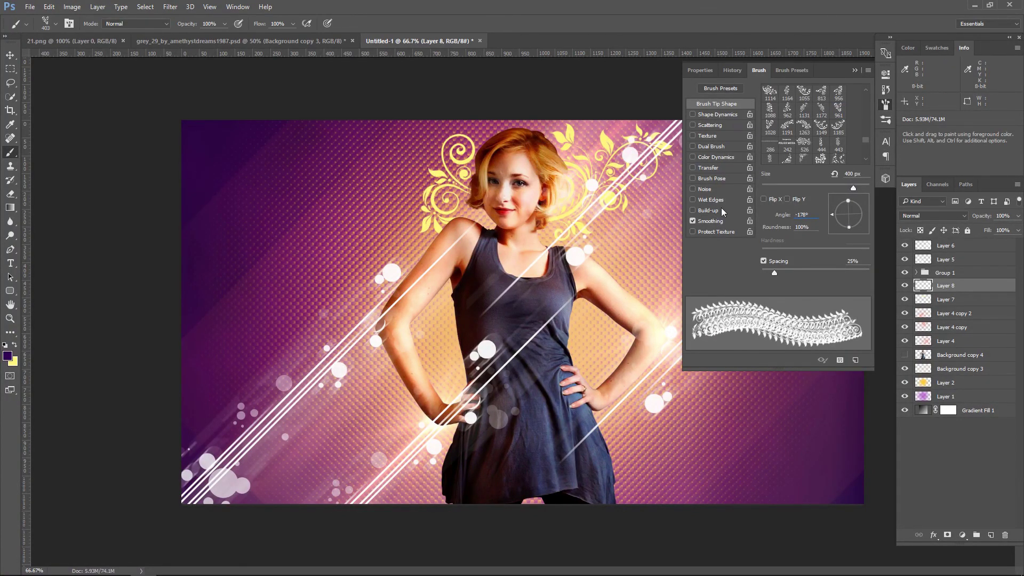
pyautogui.click(854, 70)
# Rotate the tip to 177°, set 300 px, and stamp a dark purple flourish right of the head
pyautogui.click(885, 104)
pyautogui.moveTo(832, 209); pyautogui.dragTo(832, 204)
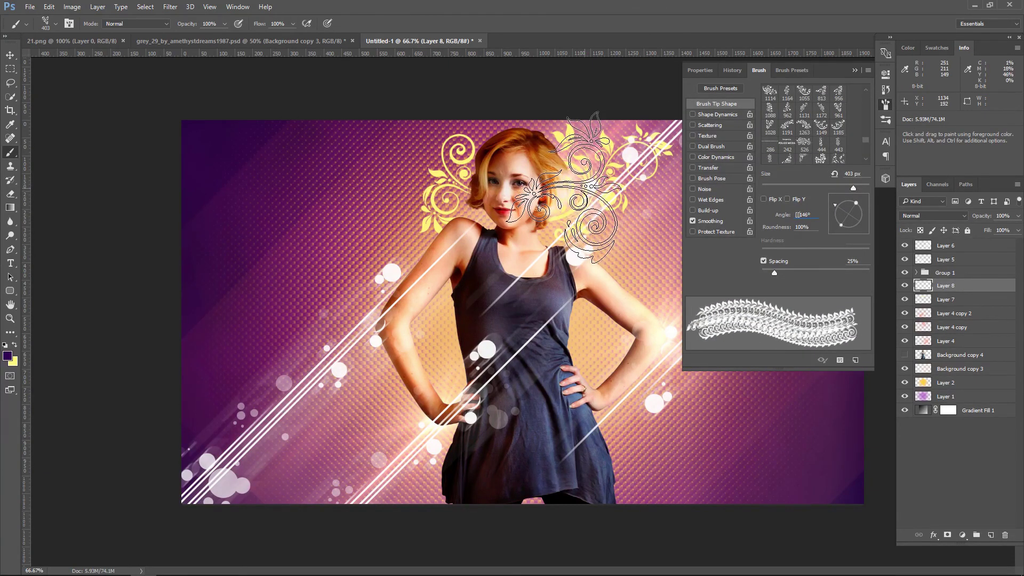
pyautogui.click(854, 70)
pyautogui.click(600, 215)
pyautogui.press('[')
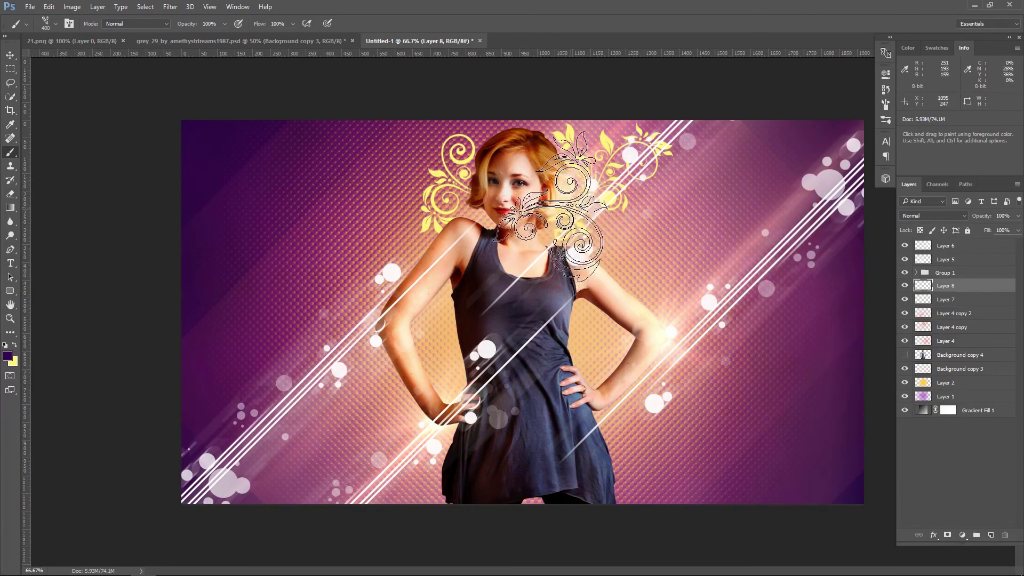
pyautogui.click(592, 181)
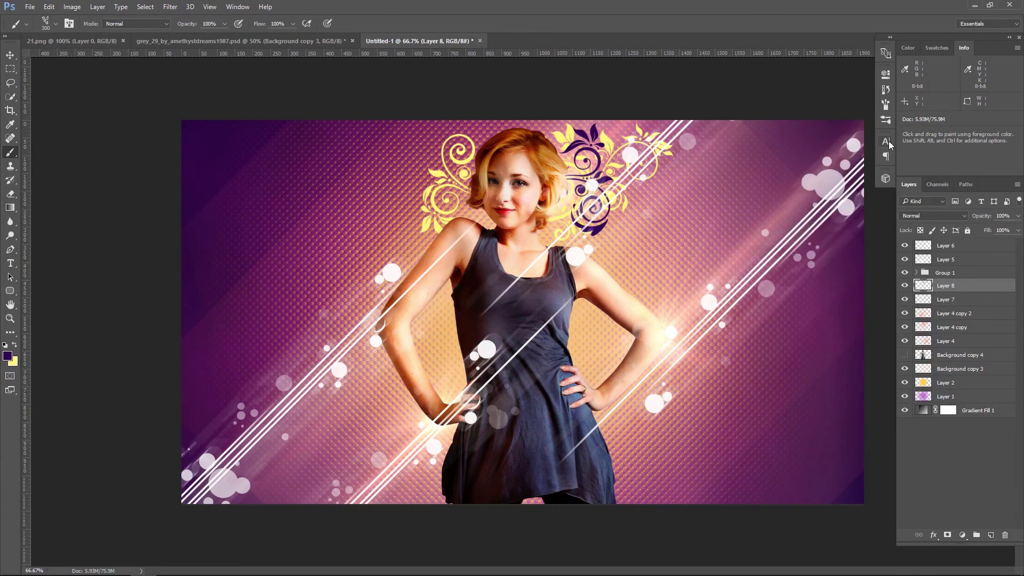
# Rotate the tip to -48°, turn off spacing, and stamp a dark purple flourish over the left florals
pyautogui.click(886, 105)
pyautogui.moveTo(856, 203)
pyautogui.mouseDown()
pyautogui.moveTo(864, 232)
pyautogui.moveTo(825, 222)
pyautogui.mouseUp()
pyautogui.click(762, 260)
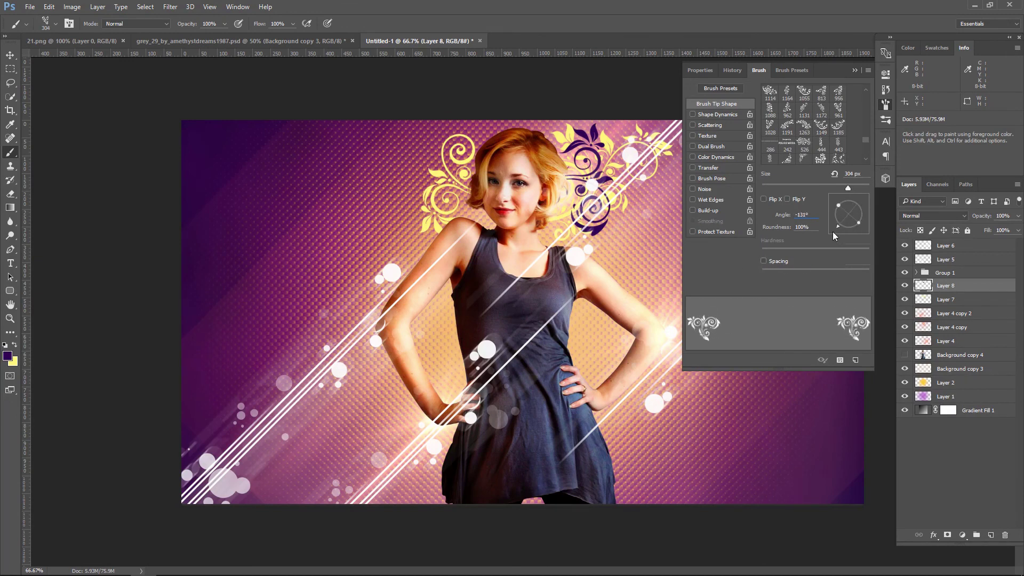
pyautogui.click(854, 70)
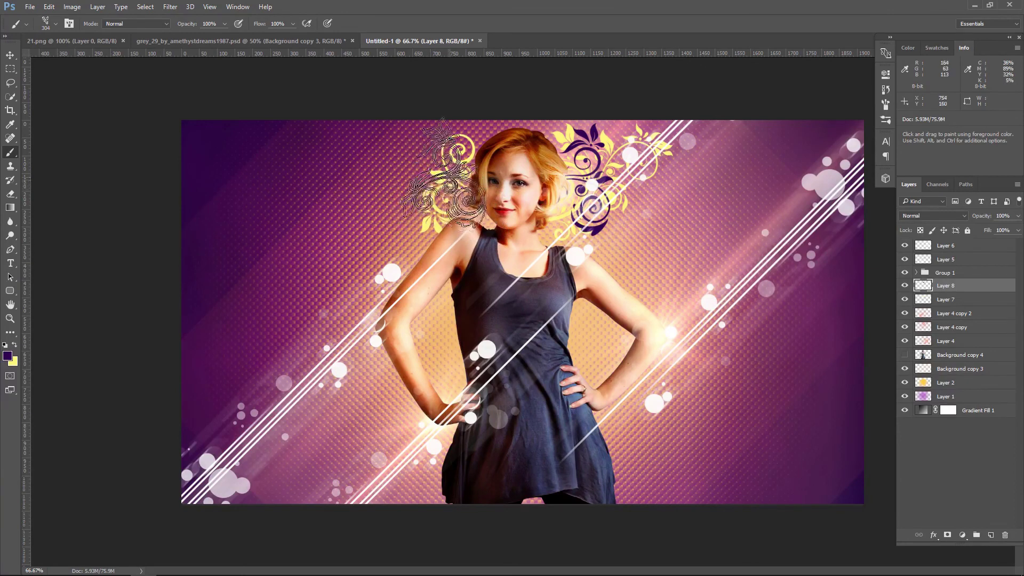
pyautogui.click(466, 180)
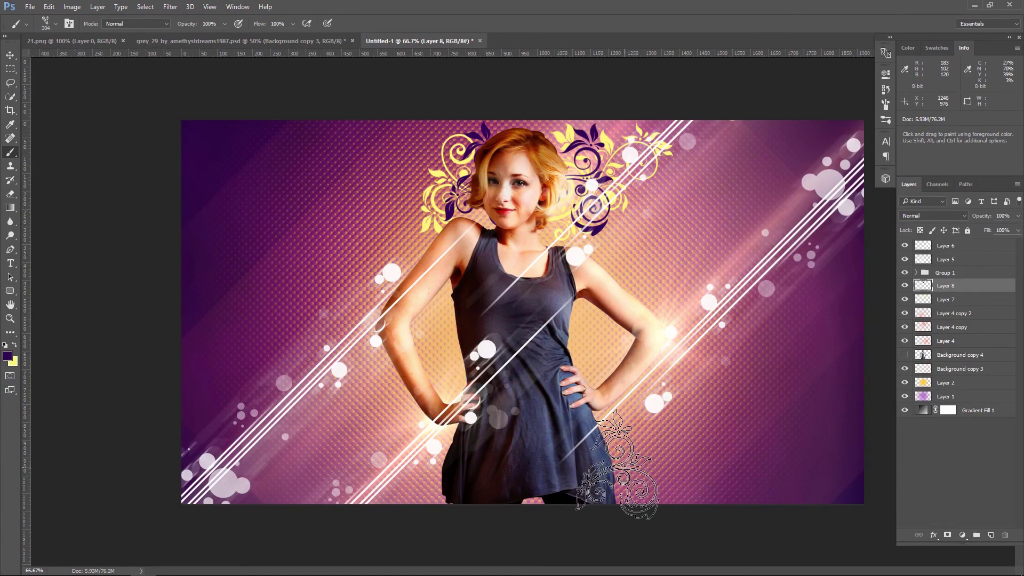
# Add a new layer above Layer 8 and undo a trial dark purple stamp
pyautogui.click(960, 259)
pyautogui.click(990, 534)
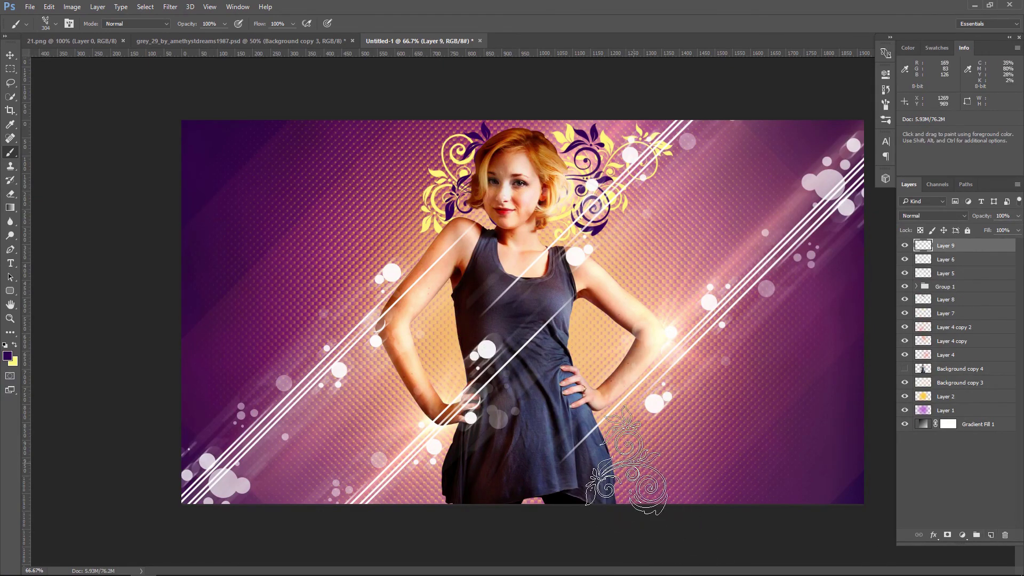
pyautogui.click(621, 458)
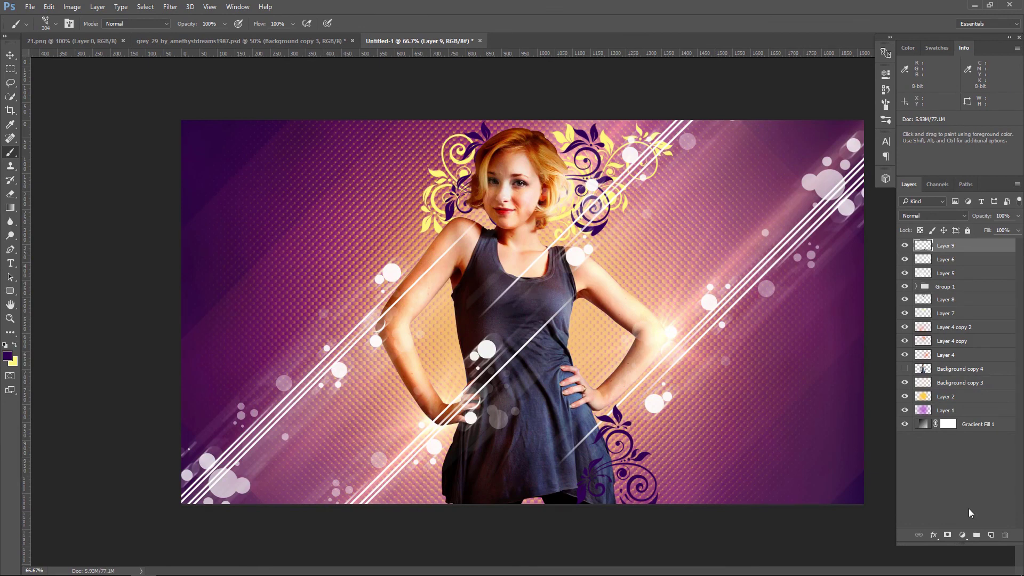
pyautogui.hotkey('ctrl', 'z')
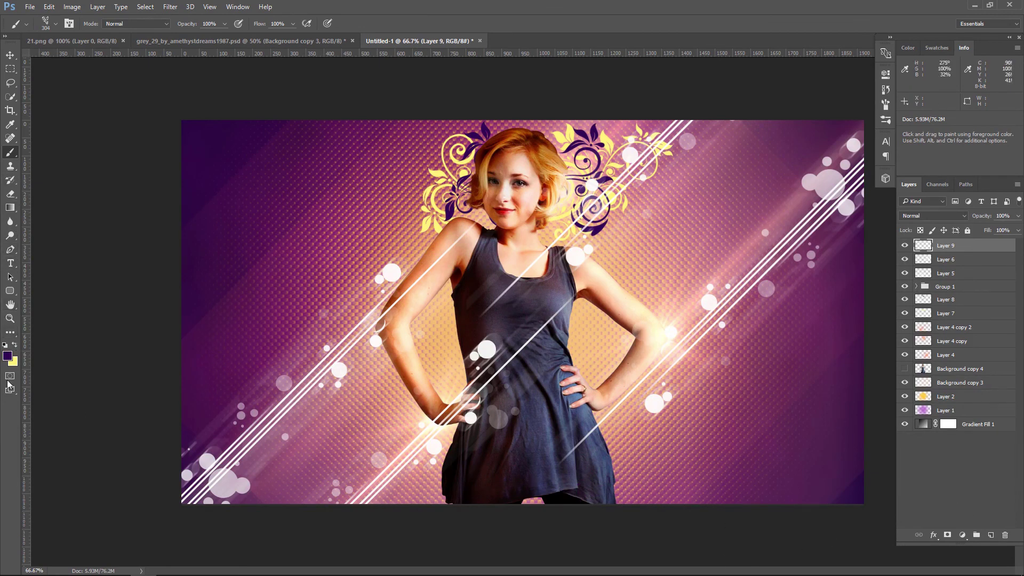
# Switch the paint colour to dark navy and stamp a floral swirl at lower right
pyautogui.click(8, 357)
pyautogui.click(605, 475)
pyautogui.moveTo(254, 472); pyautogui.dragTo(317, 496)
pyautogui.click(471, 390)
pyautogui.press('b')
pyautogui.click(630, 463)
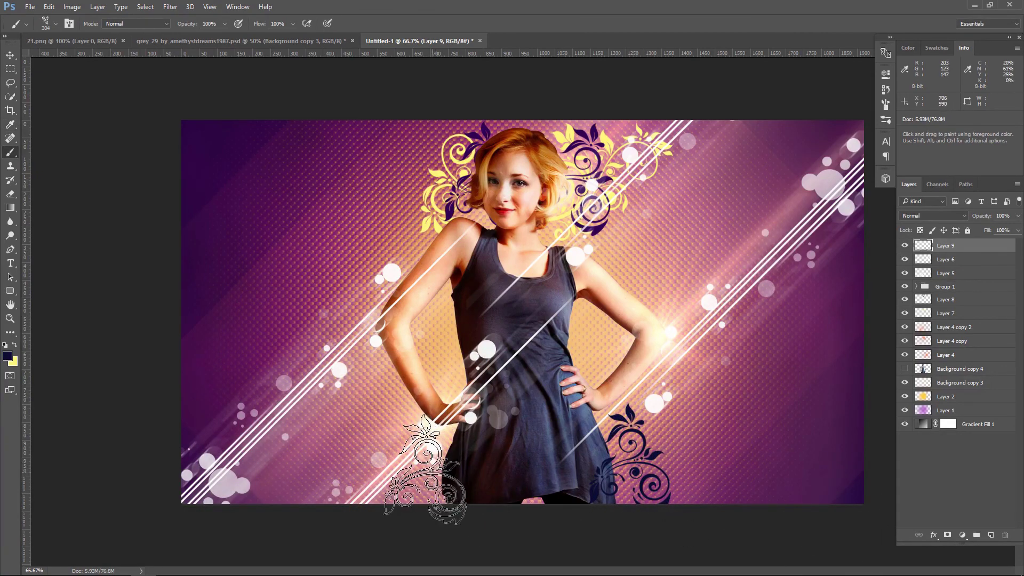
# Choose swirl brush 1055 with spacing off and a new tip angle, then select Layer 8
pyautogui.click(54, 24)
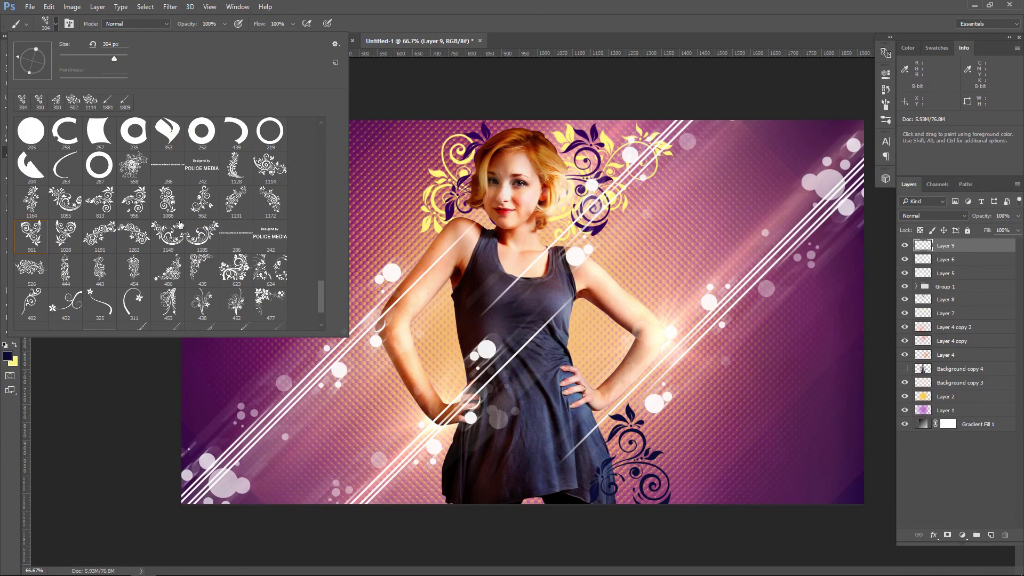
pyautogui.click(73, 206)
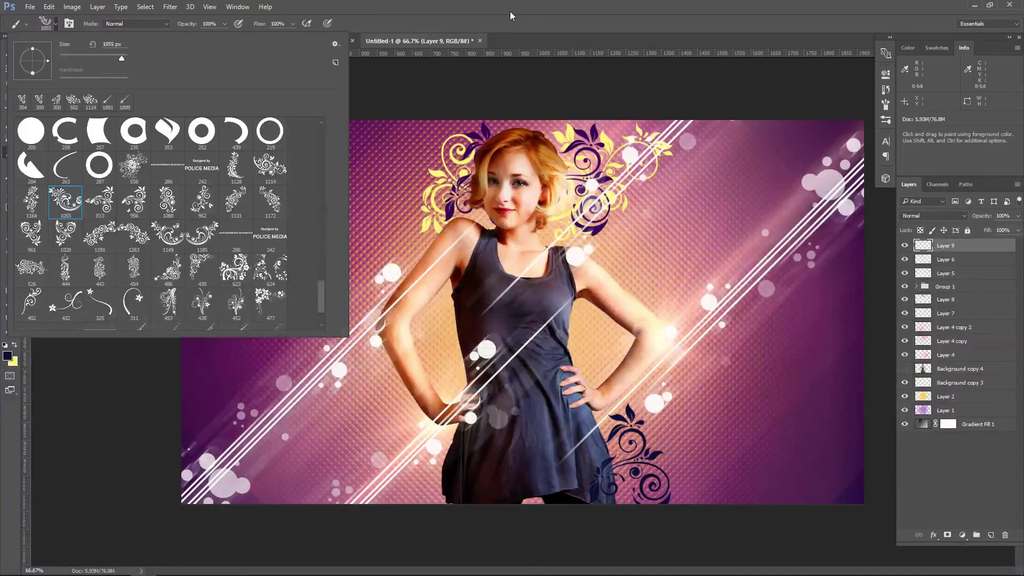
pyautogui.press('Return')
pyautogui.click(885, 104)
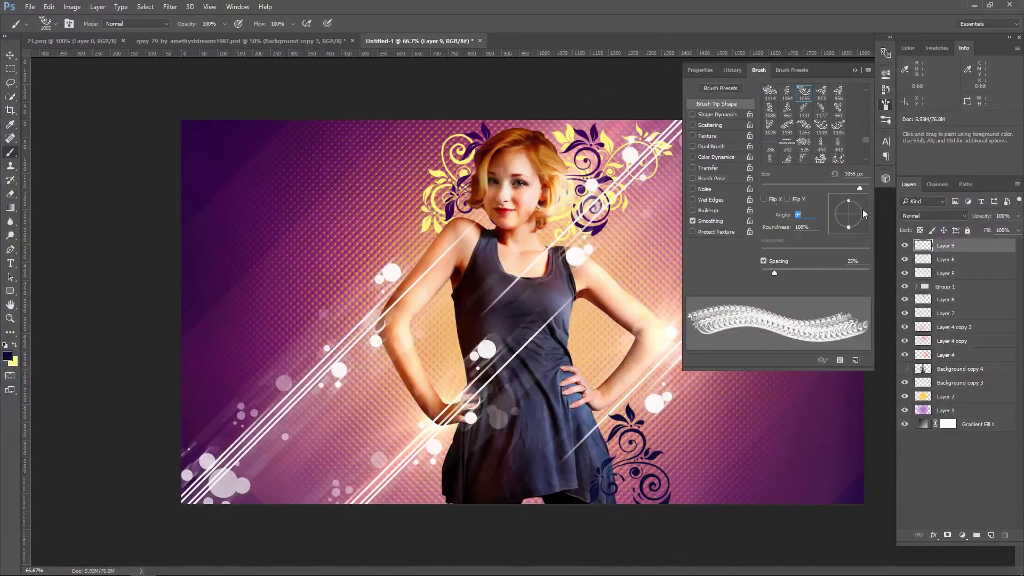
pyautogui.click(764, 262)
pyautogui.moveTo(865, 214)
pyautogui.mouseDown()
pyautogui.moveTo(865, 203)
pyautogui.moveTo(855, 216)
pyautogui.moveTo(836, 214)
pyautogui.mouseUp()
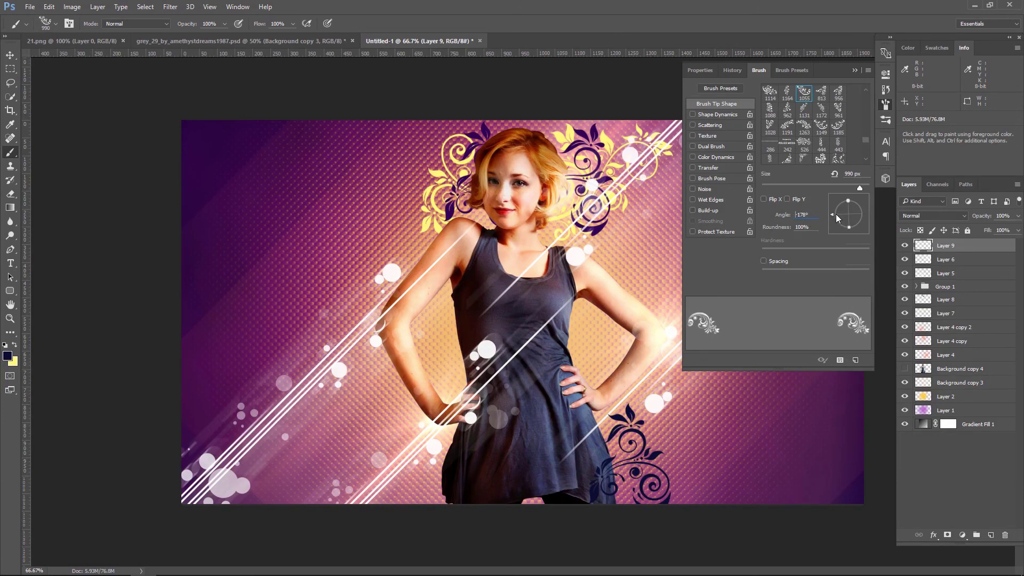
pyautogui.click(855, 70)
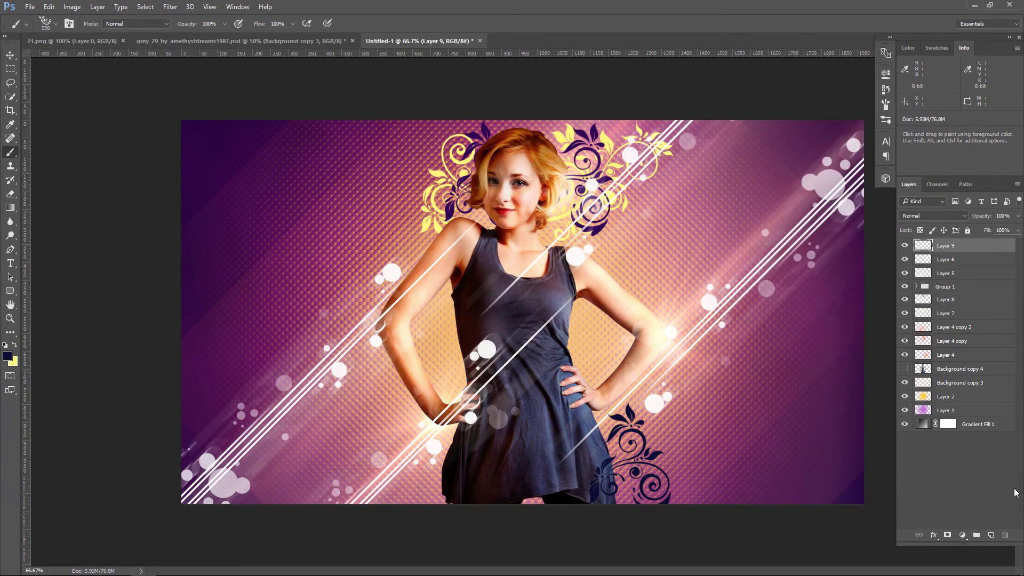
pyautogui.click(967, 301)
# On a new layer, stamp a 900 px yellow swirl centre-right and shift it left
pyautogui.click(990, 534)
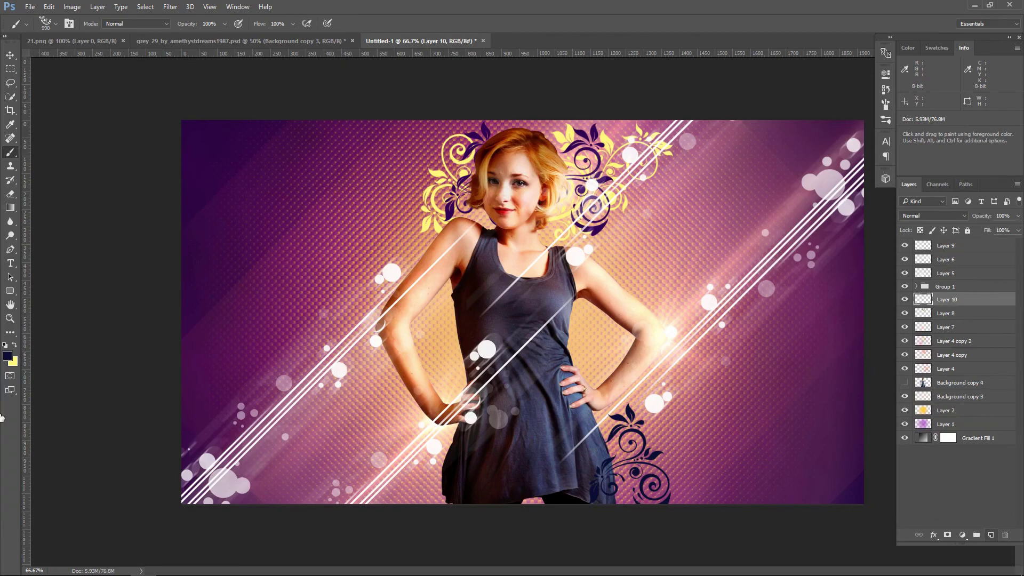
pyautogui.press('x')
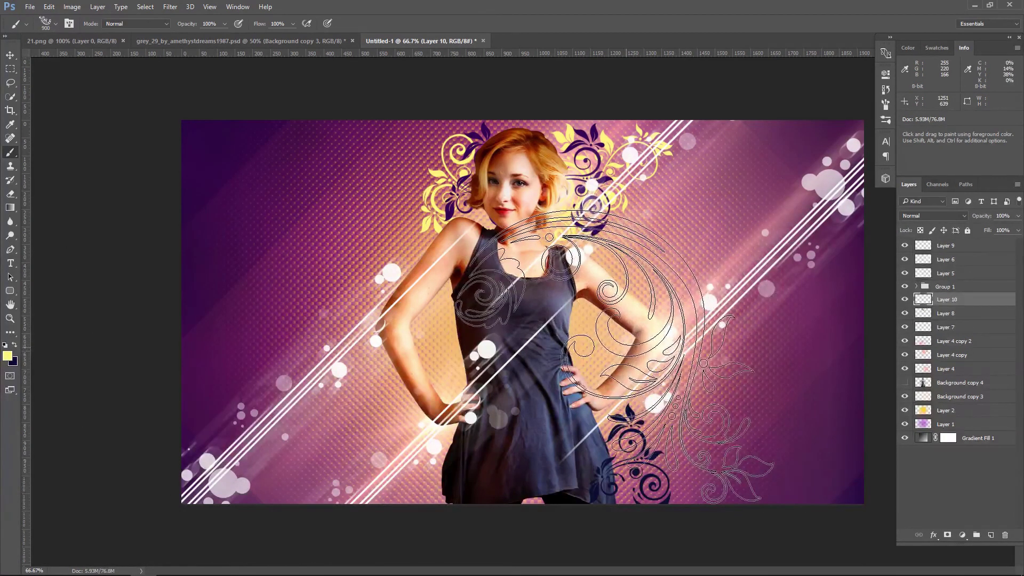
pyautogui.press('[')
pyautogui.press('[')
pyautogui.press('[')
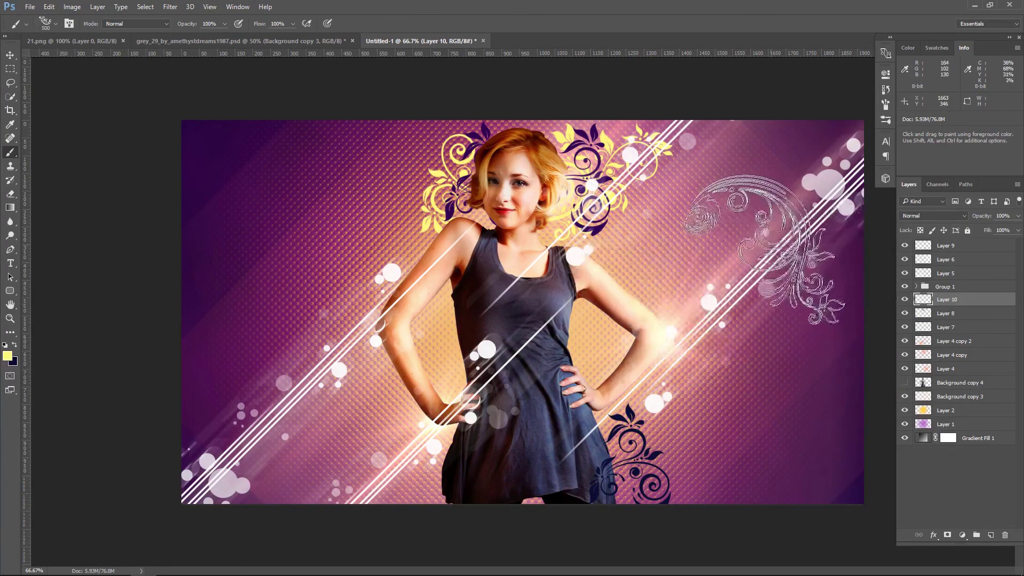
pyautogui.press(']')
pyautogui.press(']')
pyautogui.press(']')
pyautogui.click(666, 349)
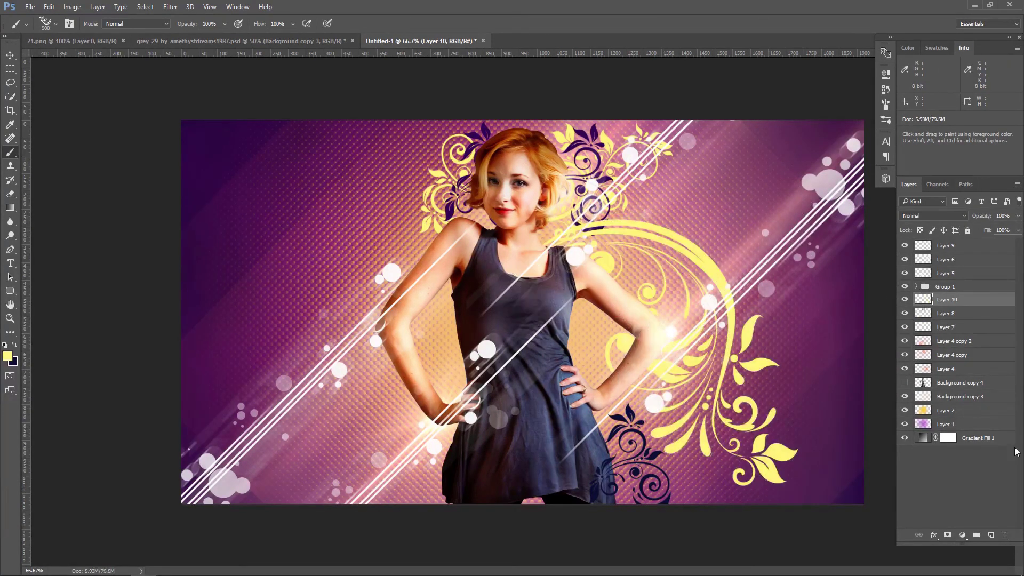
pyautogui.press('v')
pyautogui.moveTo(725, 334)
pyautogui.mouseDown()
pyautogui.moveTo(638, 356)
pyautogui.moveTo(649, 351)
pyautogui.moveTo(641, 364)
pyautogui.moveTo(648, 306)
pyautogui.moveTo(646, 321)
pyautogui.mouseUp()
# Transform the yellow swirl: rotate about -24° and scale to roughly 80%
pyautogui.hotkey('ctrl', 't')
pyautogui.moveTo(807, 477); pyautogui.dragTo(829, 405)
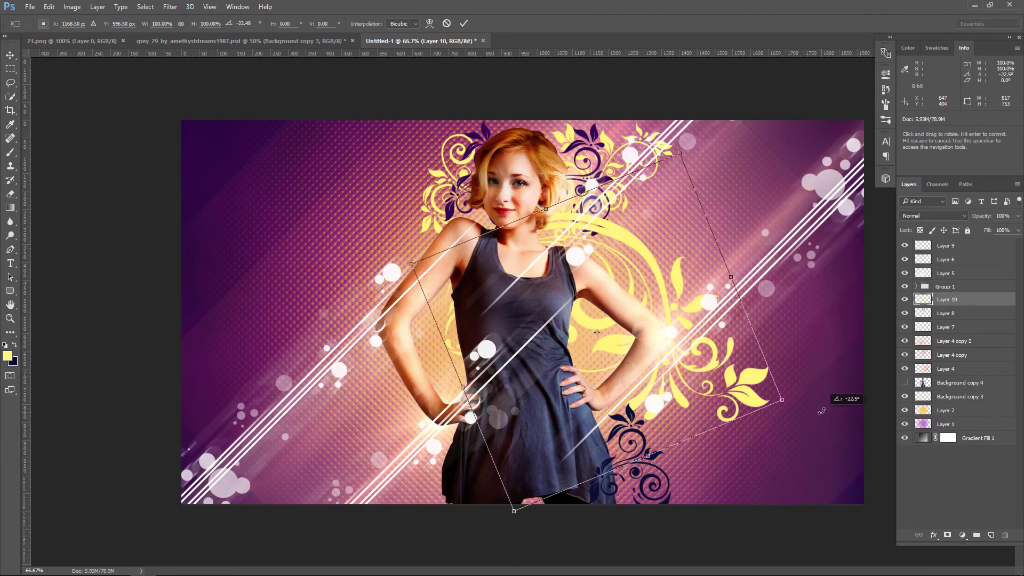
pyautogui.moveTo(657, 356)
pyautogui.mouseDown()
pyautogui.moveTo(650, 386)
pyautogui.moveTo(674, 363)
pyautogui.mouseUp()
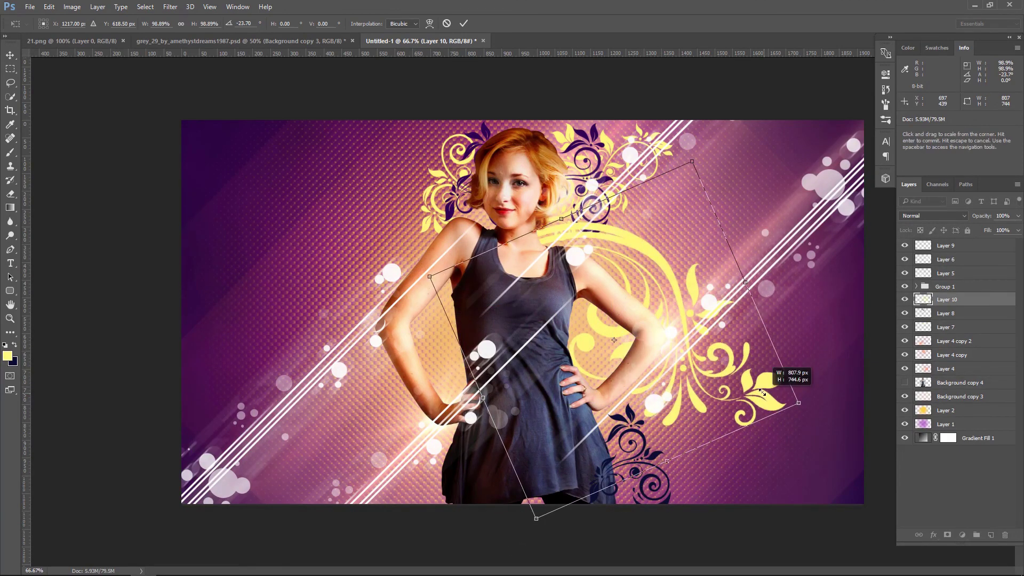
pyautogui.moveTo(799, 403); pyautogui.dragTo(714, 365)
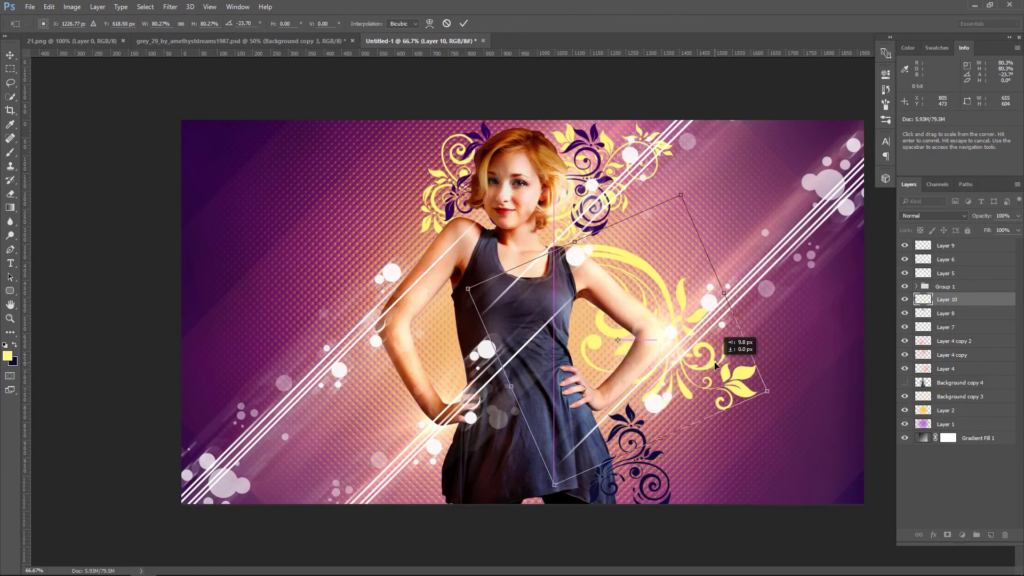
pyautogui.press('Return')
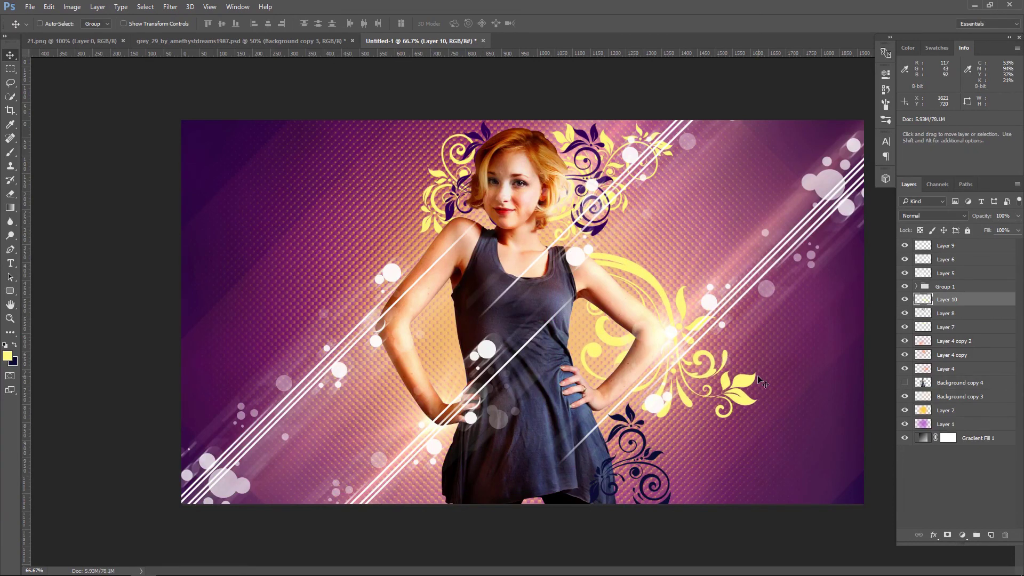
# On a new layer, choose a floral swirl brush and enlarge it to 800 px
pyautogui.click(990, 535)
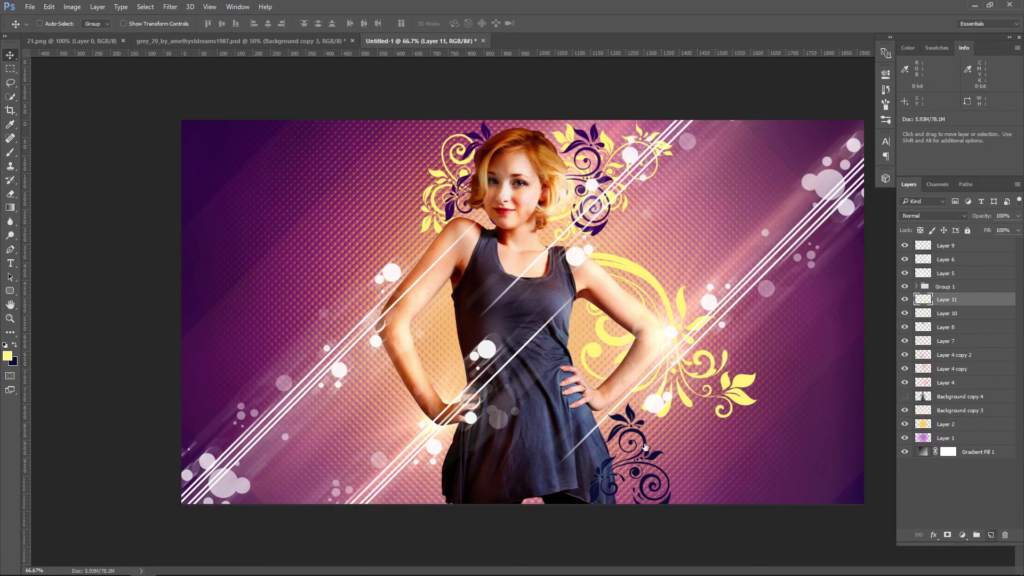
pyautogui.click(10, 152)
pyautogui.click(47, 26)
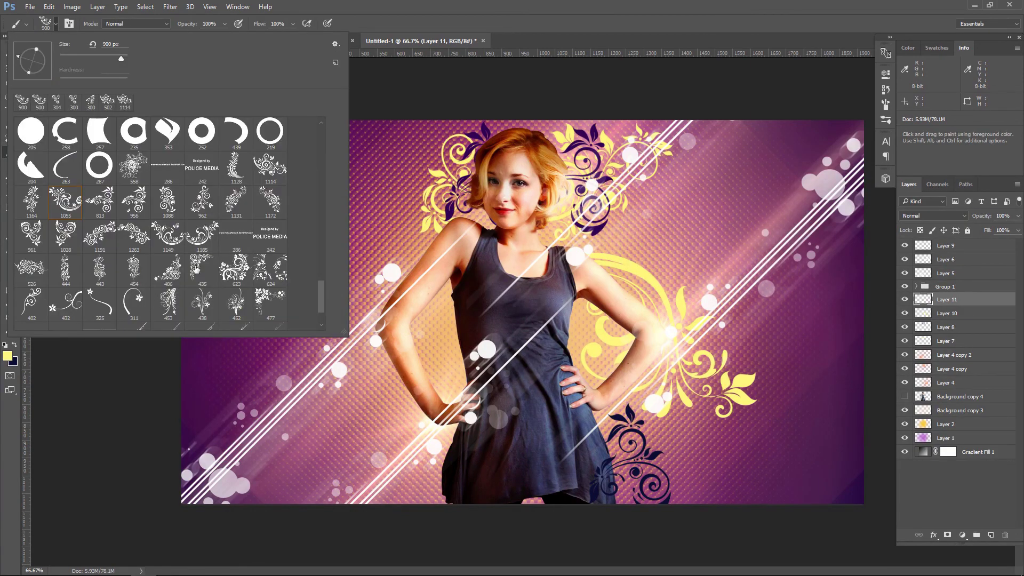
pyautogui.doubleClick(134, 274)
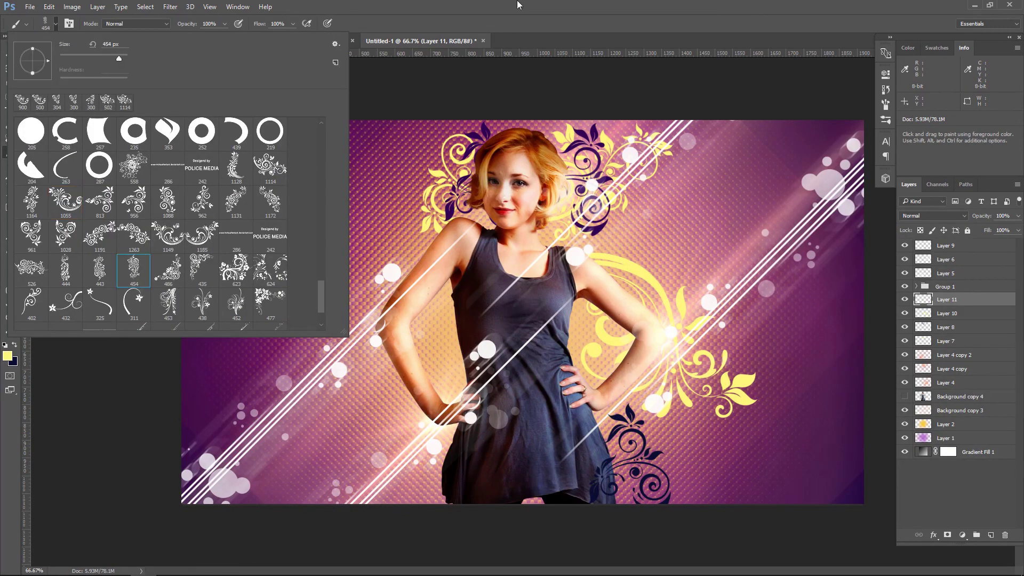
pyautogui.press(']')
pyautogui.press(']')
pyautogui.press(']')
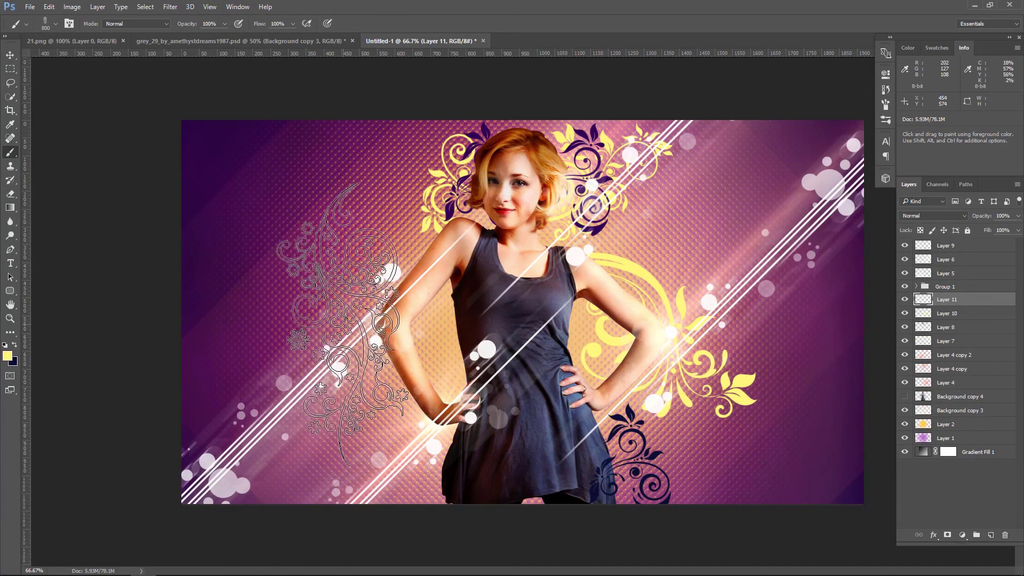
# With spacing off, a -50° tip angle and 1100 px size, stamp a yellow swirl on the left
pyautogui.click(885, 104)
pyautogui.click(763, 261)
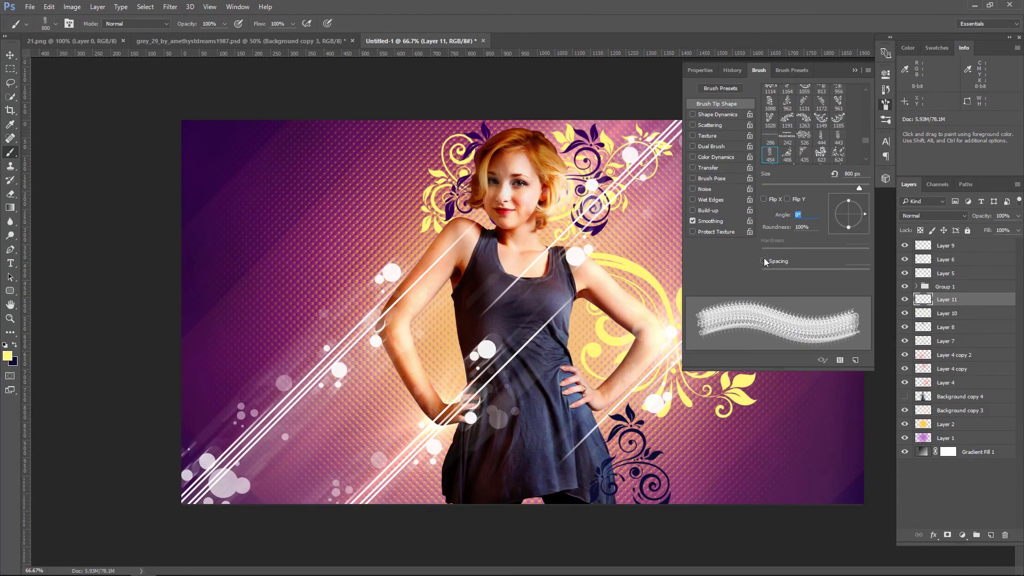
pyautogui.moveTo(860, 213); pyautogui.dragTo(860, 224)
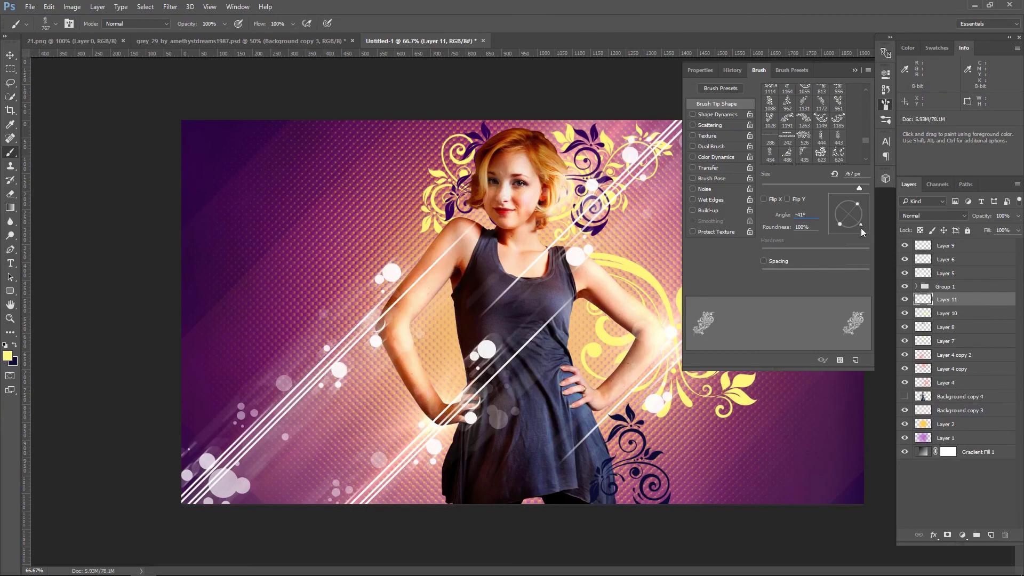
pyautogui.moveTo(860, 190); pyautogui.dragTo(862, 187)
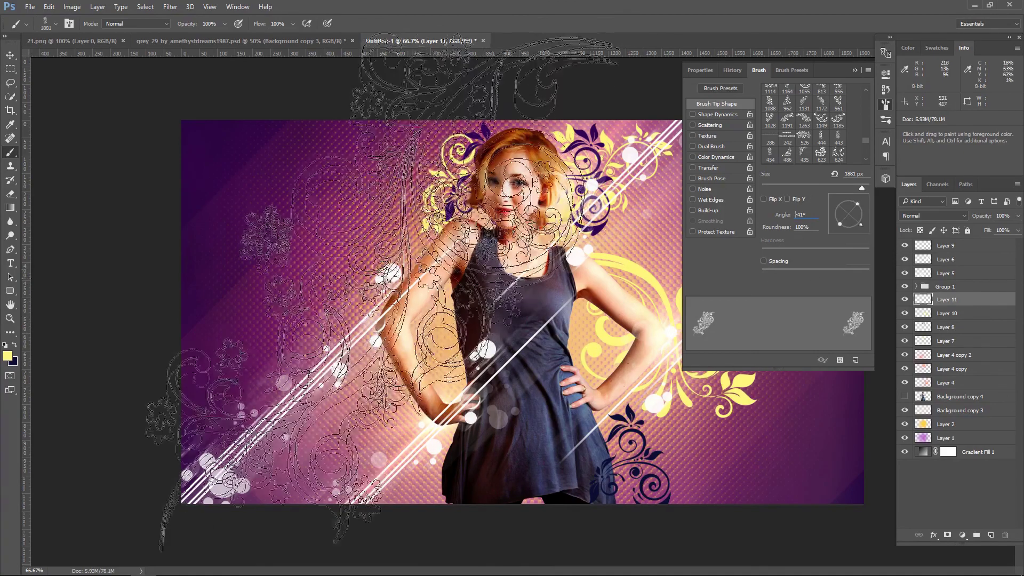
pyautogui.moveTo(862, 223); pyautogui.dragTo(857, 226)
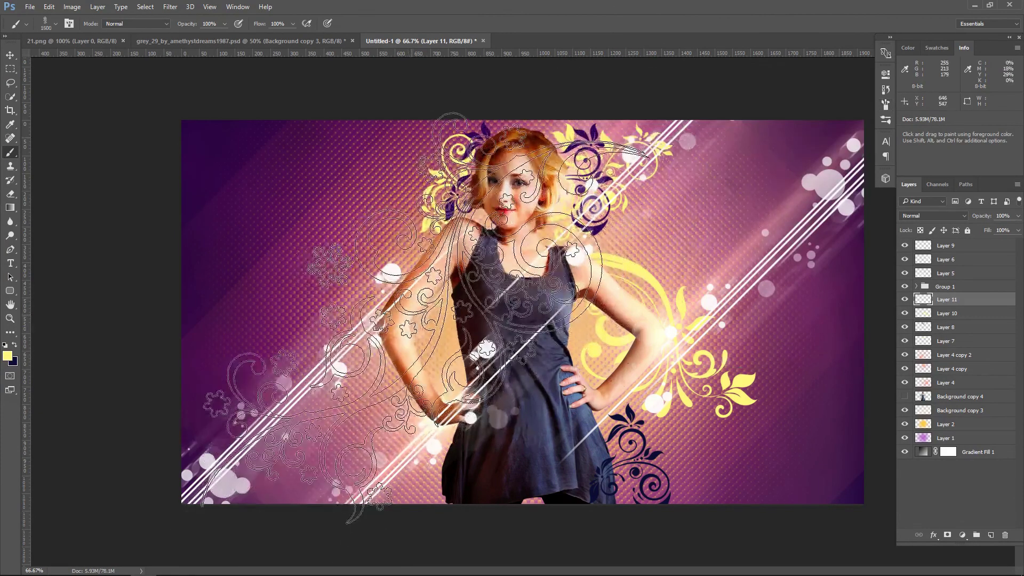
pyautogui.press(']')
pyautogui.press(']')
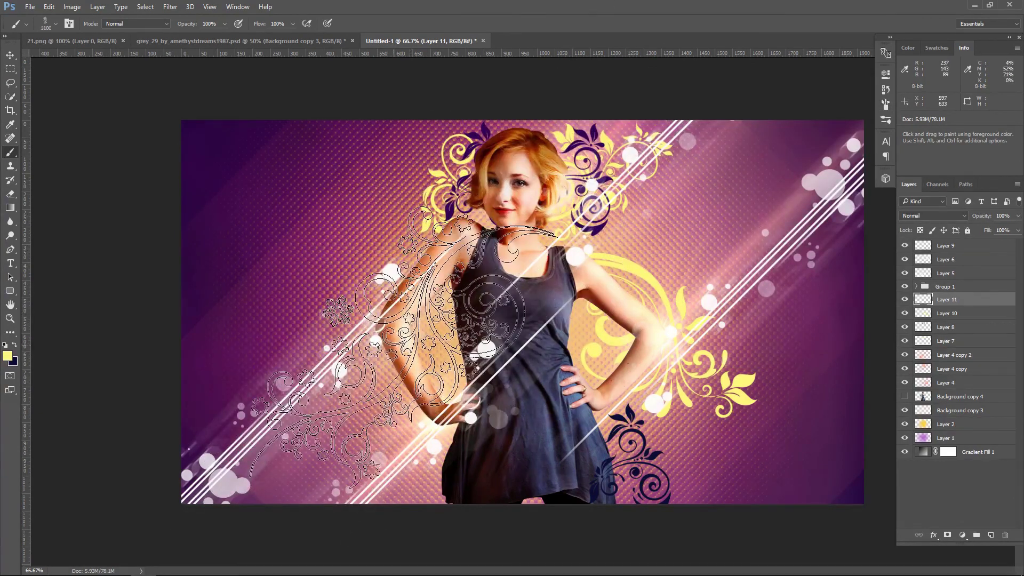
pyautogui.click(381, 357)
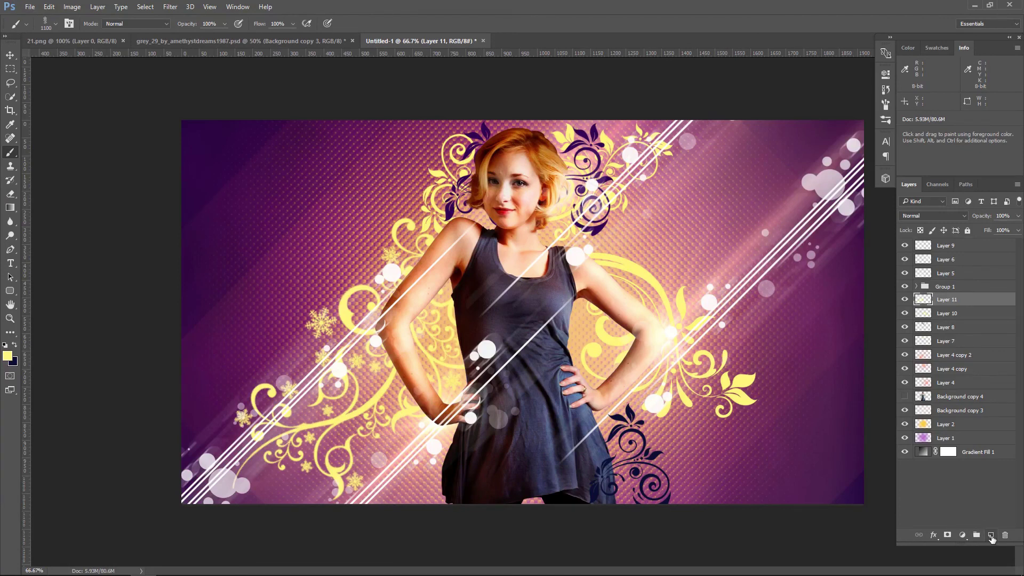
pyautogui.click(991, 536)
# Stamp a rotated dark navy swirl right of the woman on Layer 12, then add Layer 13 on top
pyautogui.click(14, 346)
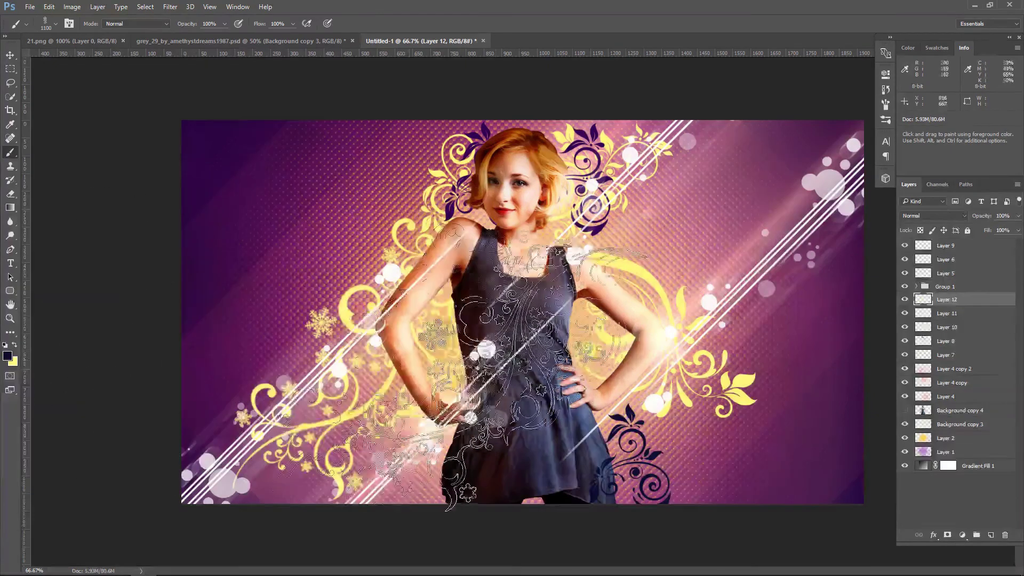
pyautogui.click(885, 105)
pyautogui.moveTo(854, 230)
pyautogui.mouseDown()
pyautogui.moveTo(820, 232)
pyautogui.moveTo(794, 191)
pyautogui.moveTo(801, 156)
pyautogui.mouseUp()
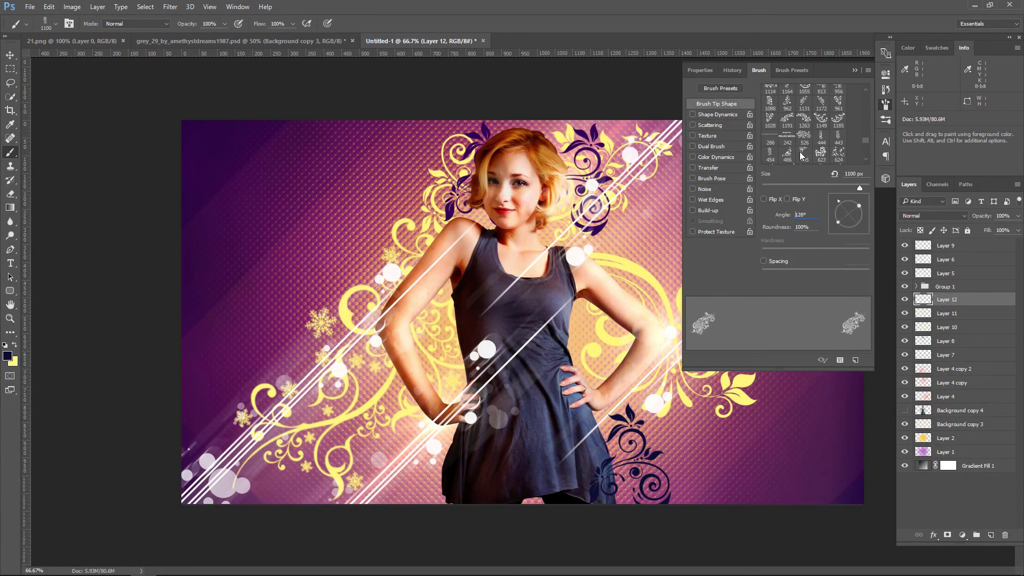
pyautogui.click(854, 70)
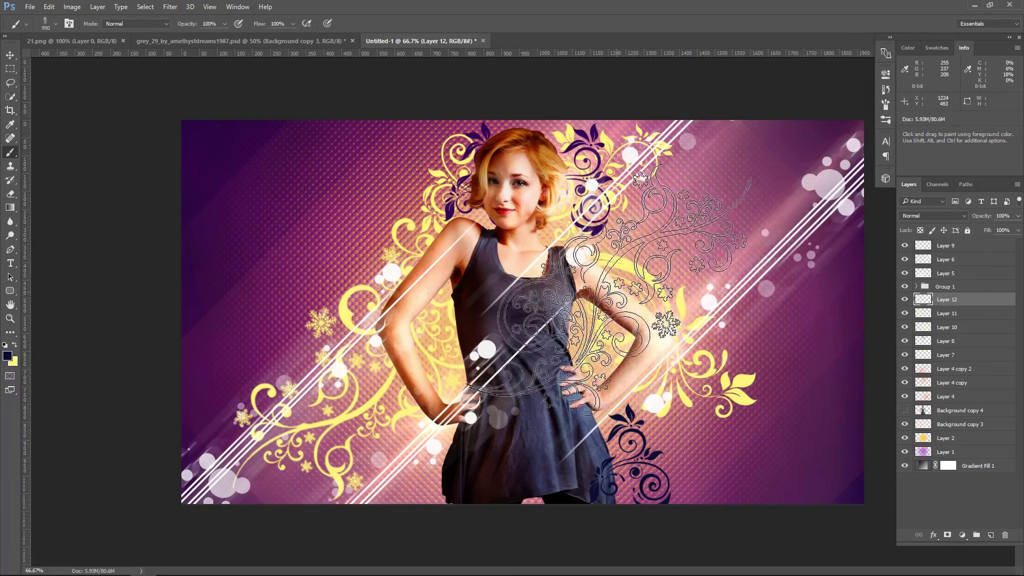
pyautogui.click(652, 307)
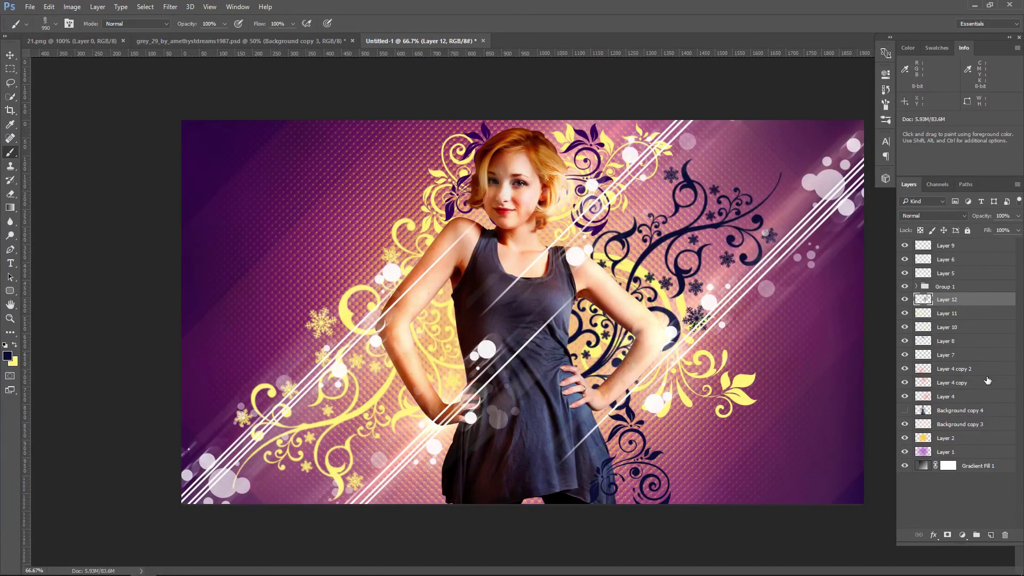
pyautogui.click(971, 247)
pyautogui.click(990, 535)
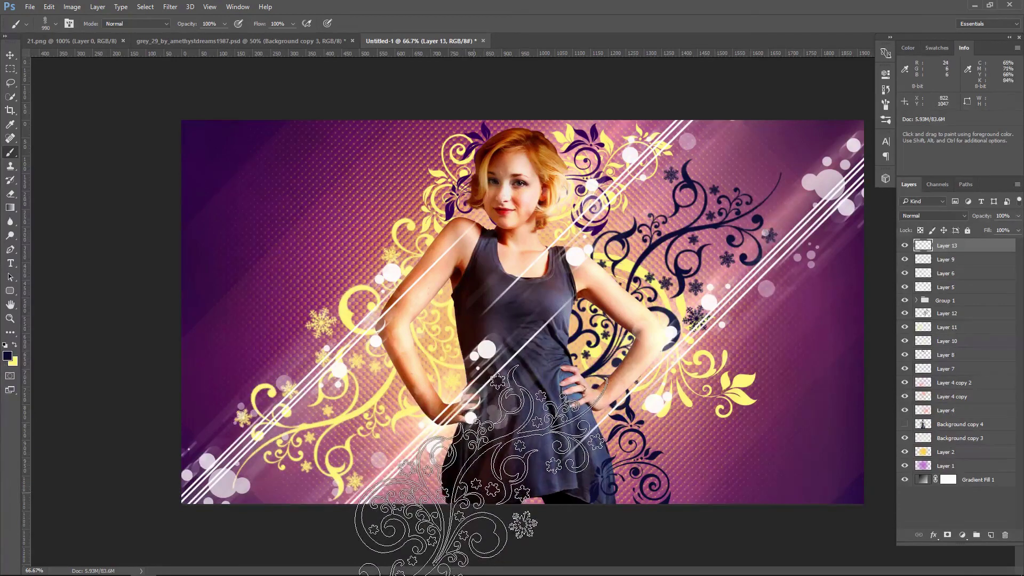
# After undoing two misplaced stamps, re-angle and shrink the brush, then stamp a small navy swirl on the dress
pyautogui.click(480, 469)
pyautogui.hotkey('ctrl', 'z')
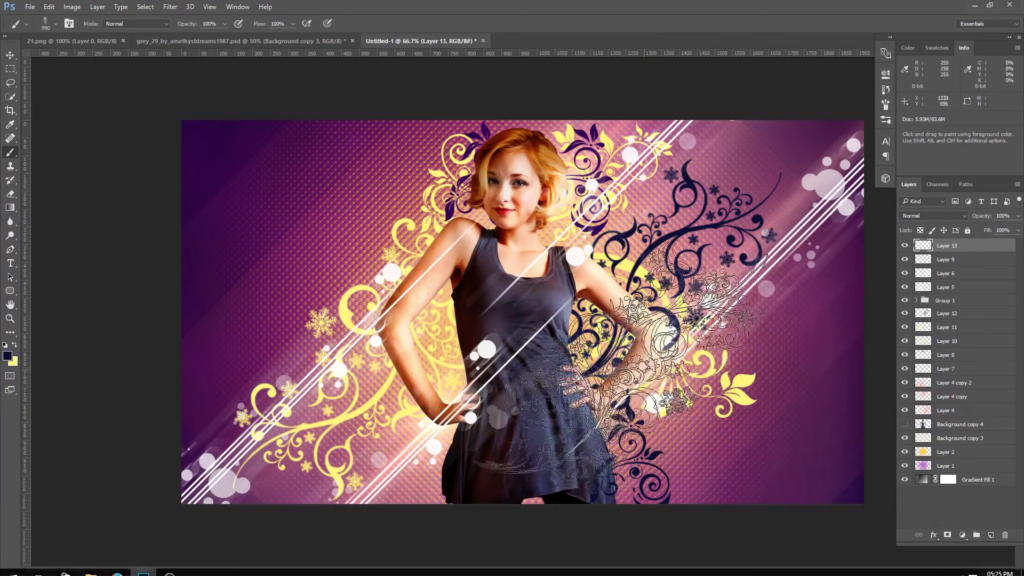
pyautogui.click(888, 142)
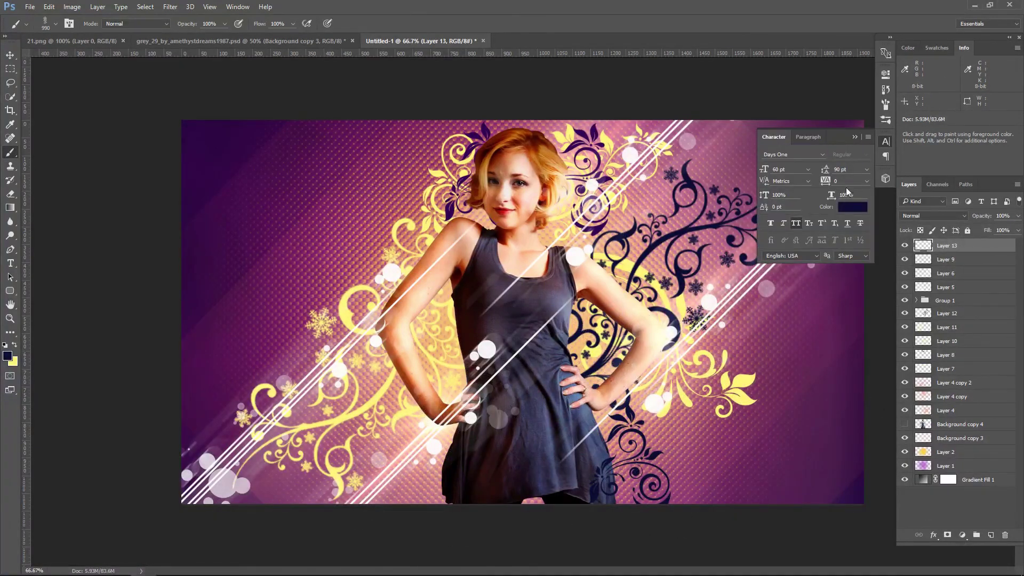
pyautogui.click(885, 102)
pyautogui.moveTo(841, 205)
pyautogui.mouseDown()
pyautogui.moveTo(849, 200)
pyautogui.moveTo(857, 228)
pyautogui.mouseUp()
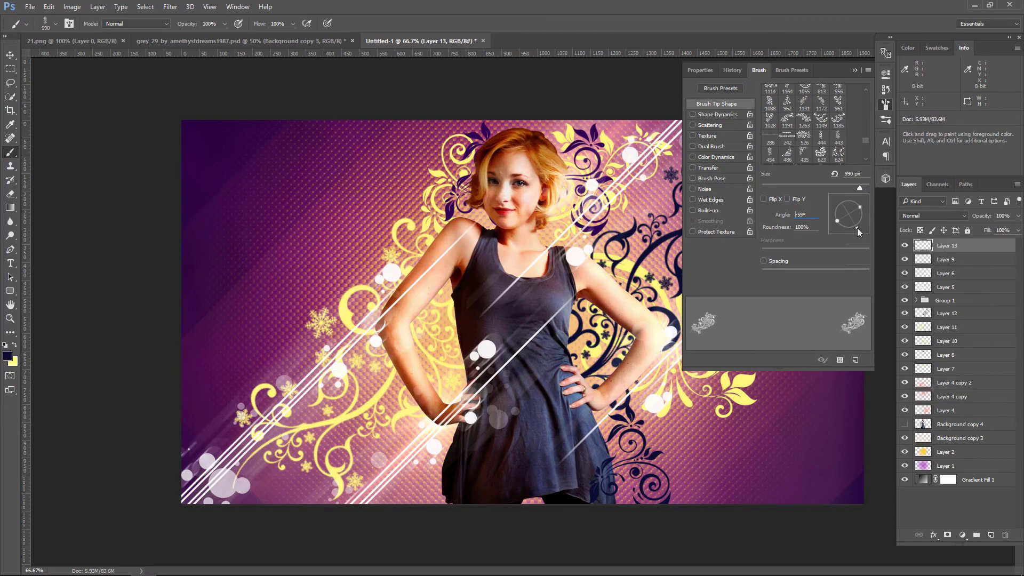
pyautogui.click(855, 69)
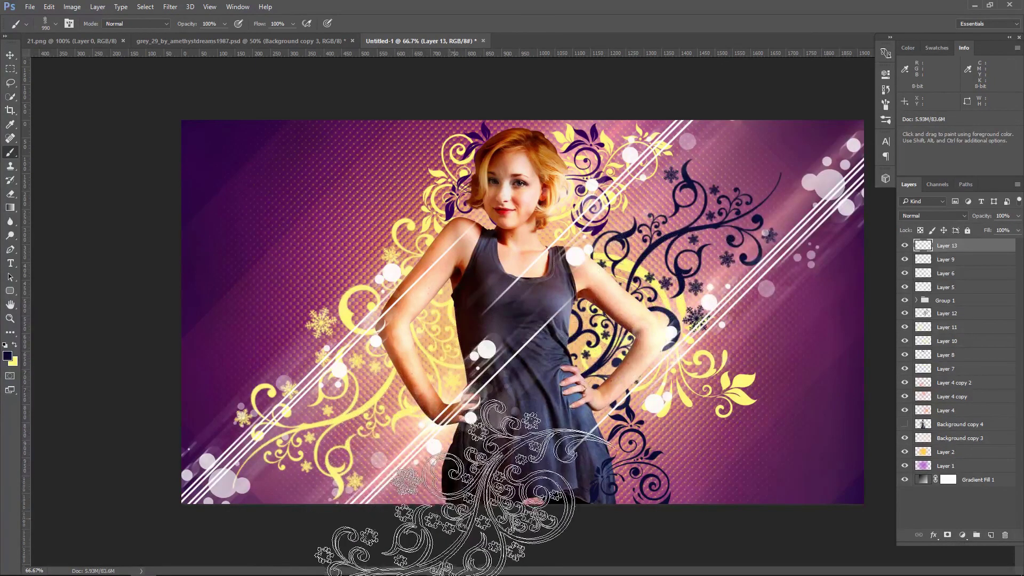
pyautogui.click(479, 554)
pyautogui.hotkey('ctrl', 'z')
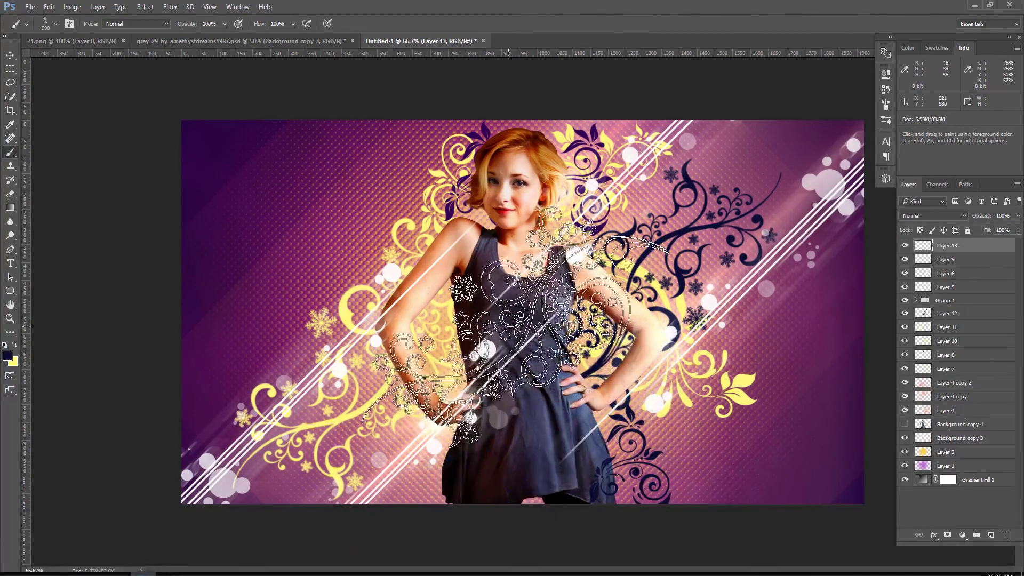
pyautogui.press('[')
pyautogui.press('[')
pyautogui.press('[')
pyautogui.press(']')
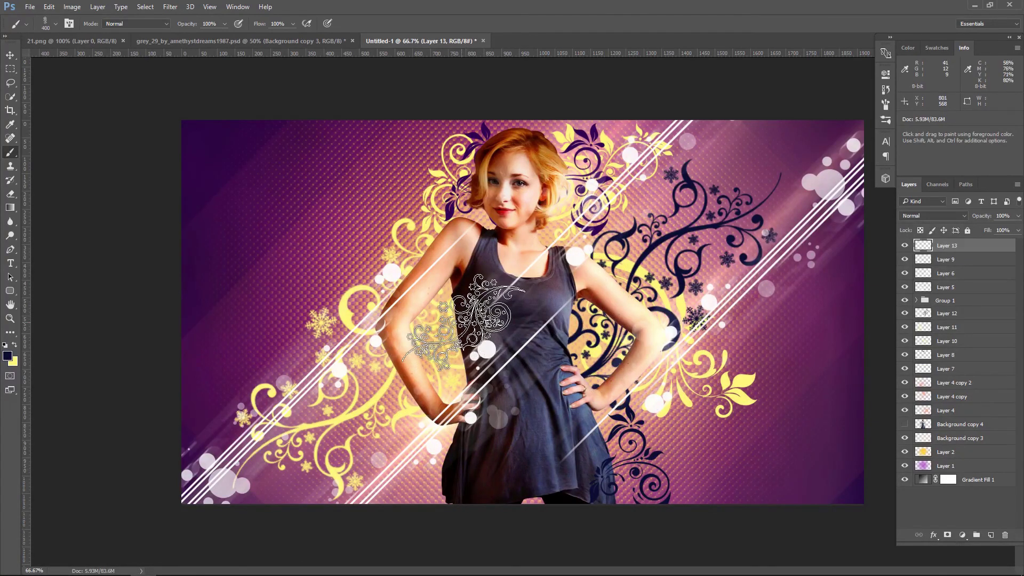
pyautogui.click(464, 323)
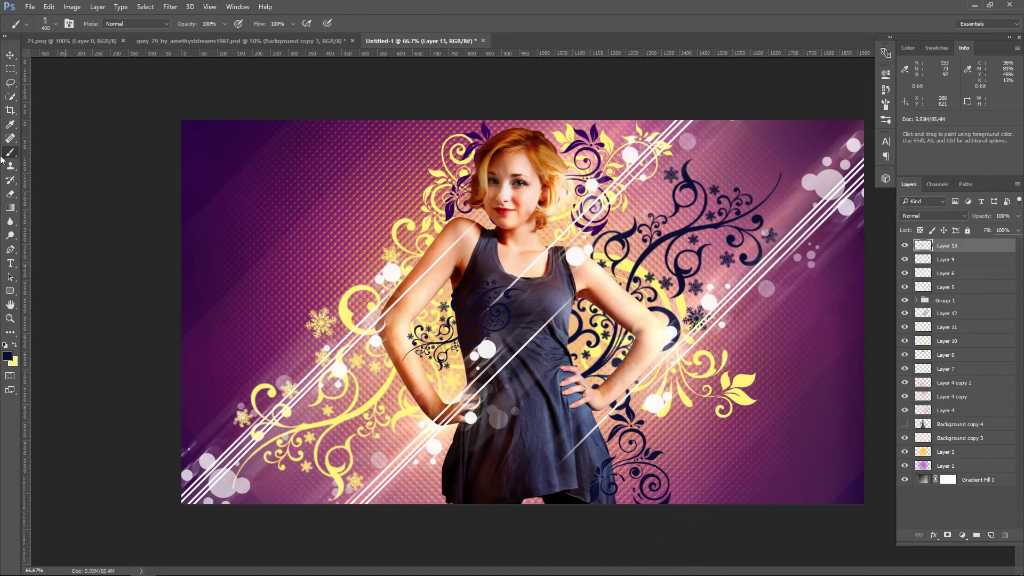
# Alt-drag a copy of the navy swirl, scale it slightly smaller, and nudge it right and down
pyautogui.press('v')
pyautogui.moveTo(462, 327)
pyautogui.mouseDown()
pyautogui.moveTo(490, 332)
pyautogui.moveTo(440, 470)
pyautogui.moveTo(512, 323)
pyautogui.mouseUp()
pyautogui.hotkey('ctrl', 't')
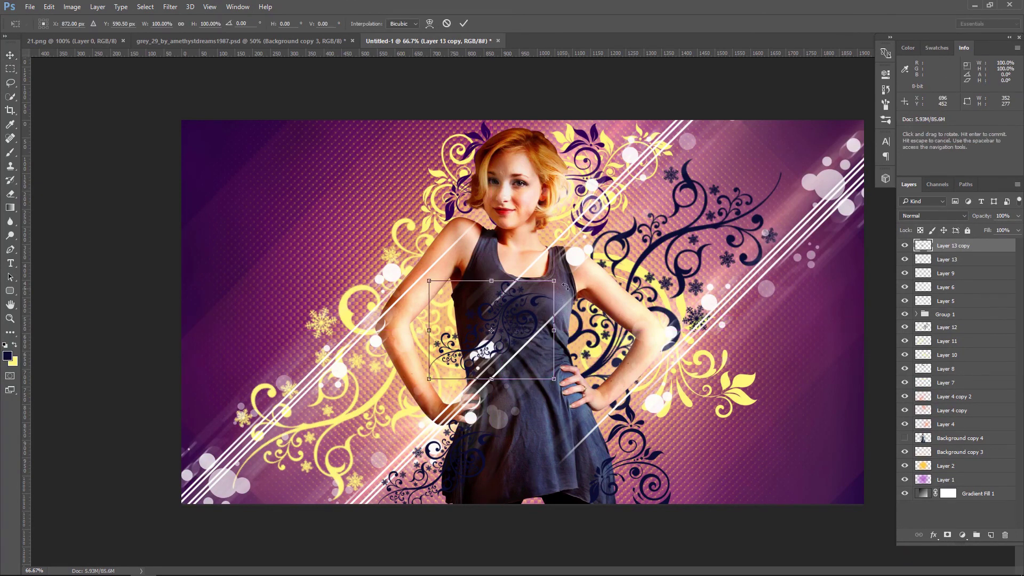
pyautogui.moveTo(551, 282)
pyautogui.mouseDown()
pyautogui.moveTo(484, 303)
pyautogui.moveTo(469, 320)
pyautogui.mouseUp()
pyautogui.press('Return')
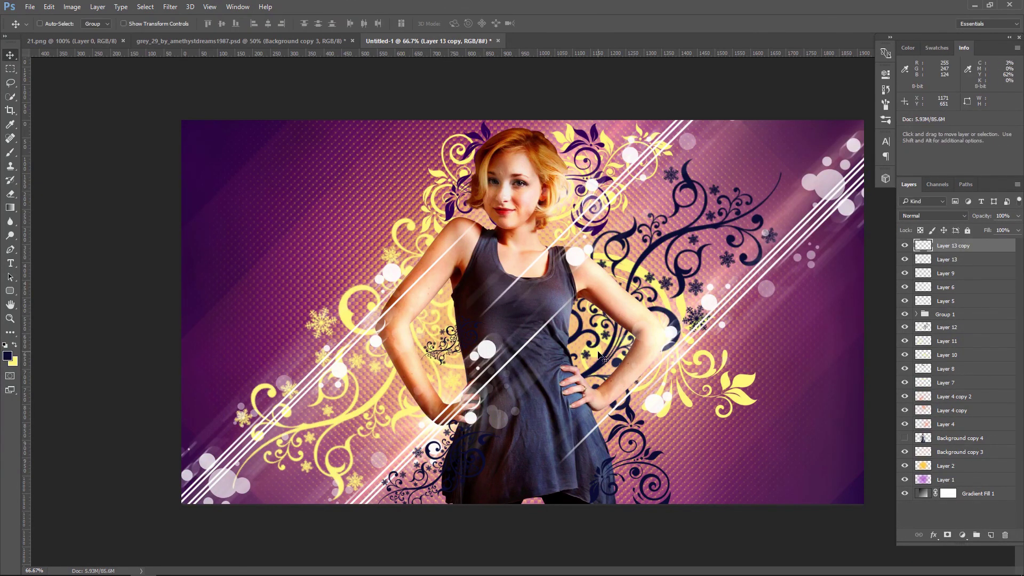
pyautogui.press('Down')
pyautogui.press('Down')
pyautogui.press('Down')
pyautogui.press('Right')
pyautogui.press('Right')
pyautogui.press('Right')
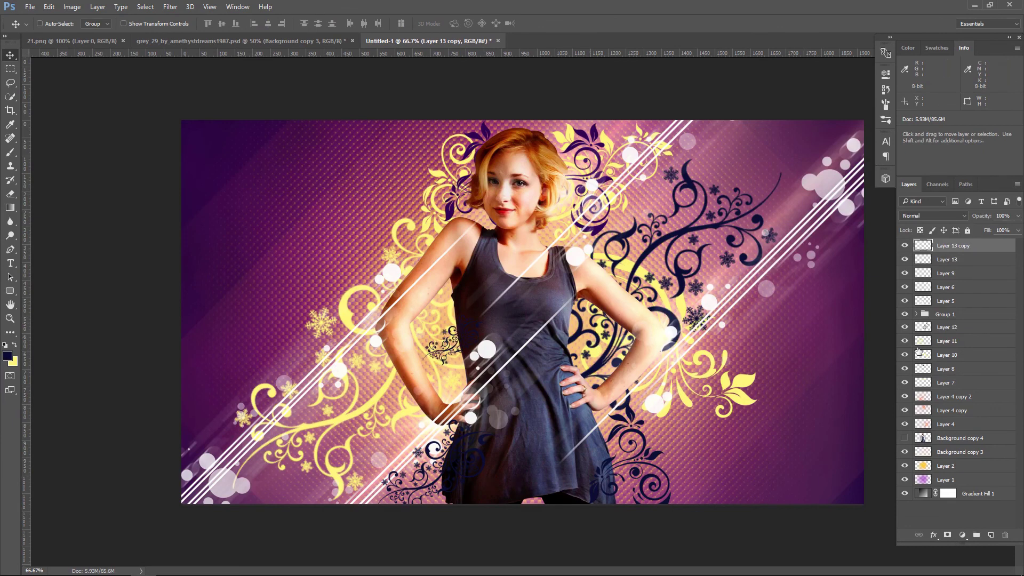
pyautogui.click(991, 535)
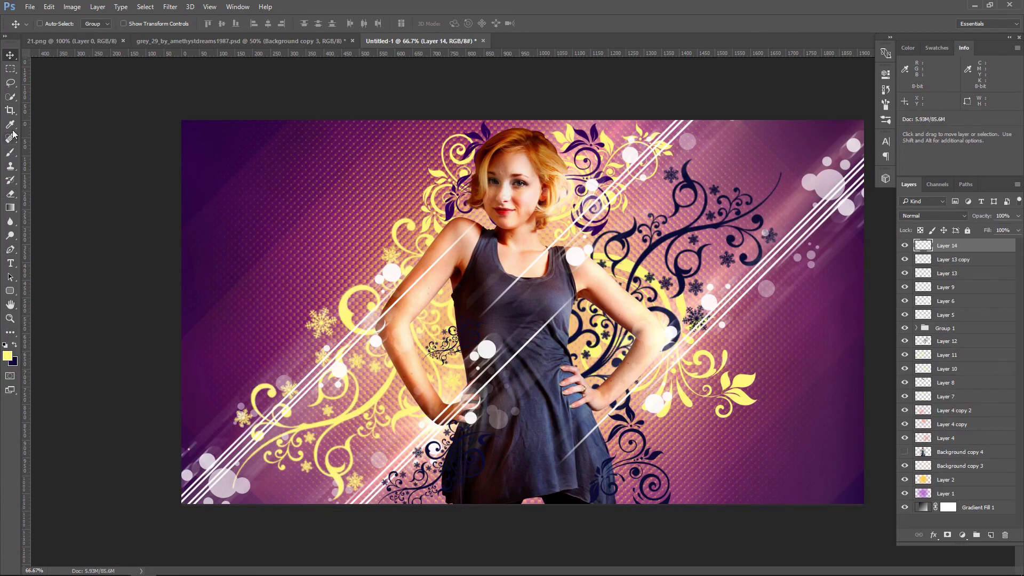
# Select floral brush 1128 from the presets and reduce its size
pyautogui.click(10, 152)
pyautogui.click(55, 24)
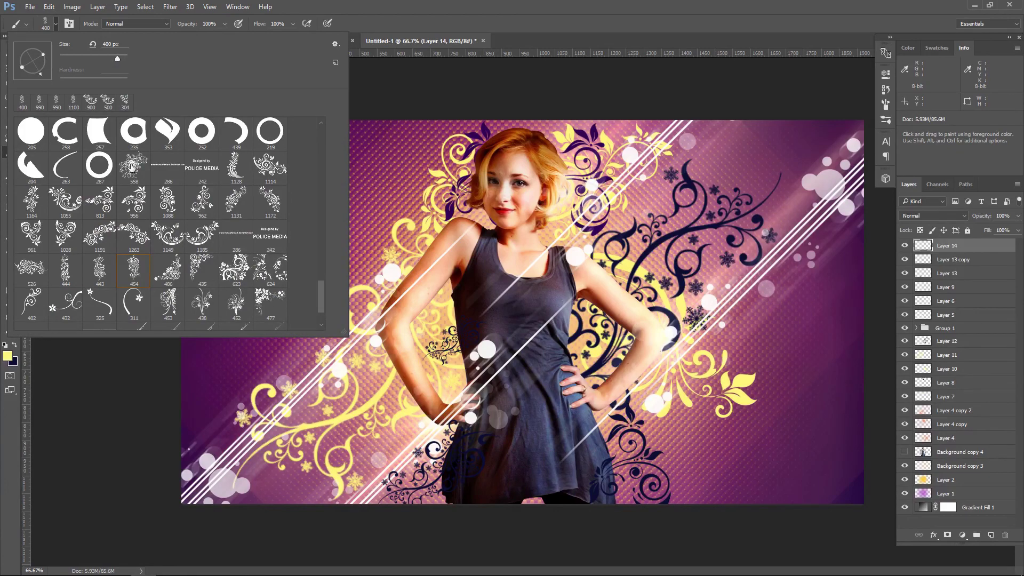
pyautogui.click(236, 173)
pyautogui.press('Return')
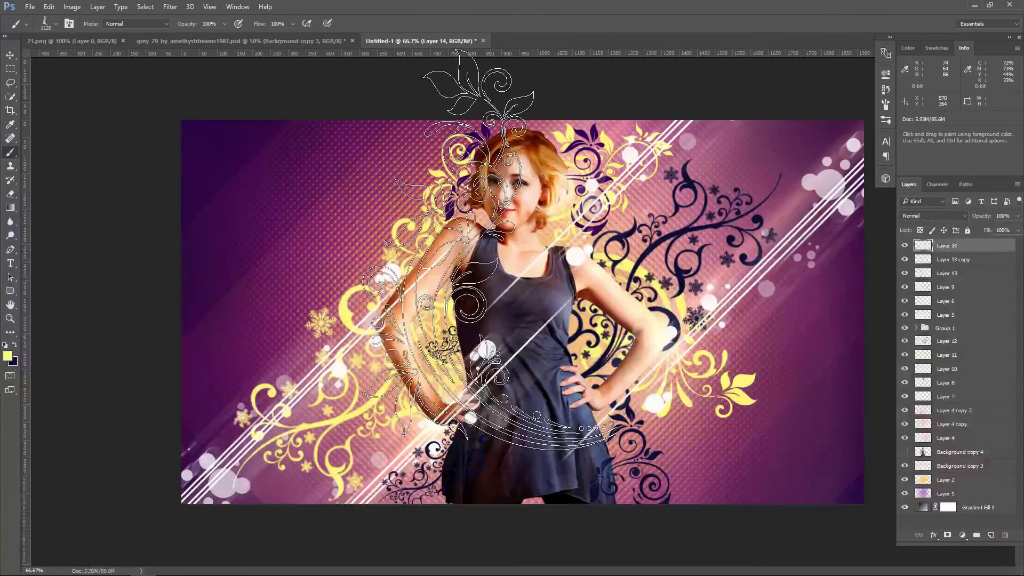
pyautogui.press('[')
pyautogui.press('[')
pyautogui.press('[')
# Rotate the tip, turn off spacing, and stamp a yellow floral swirl over the lower dress
pyautogui.click(885, 105)
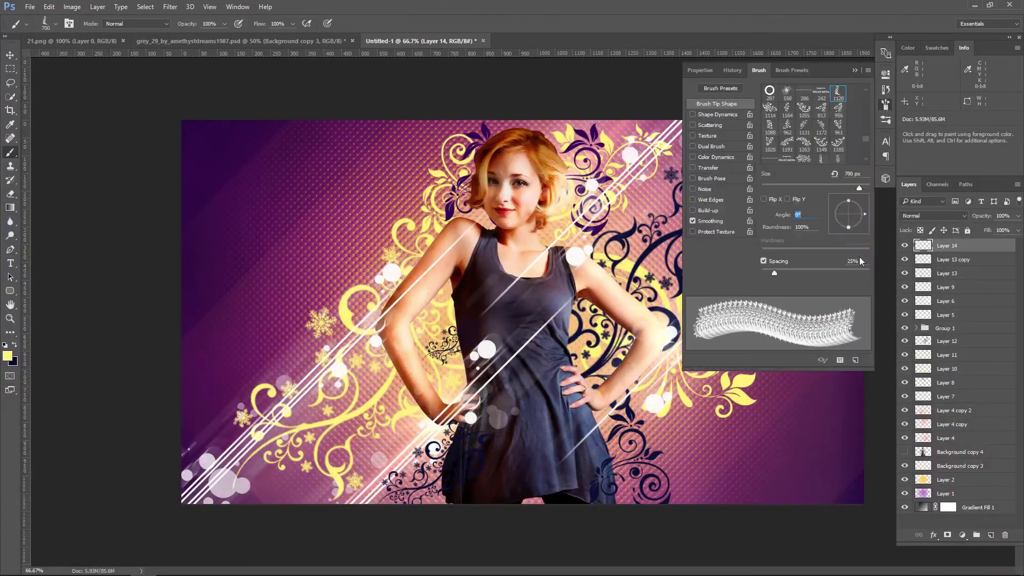
pyautogui.moveTo(863, 210); pyautogui.dragTo(861, 216)
pyautogui.click(763, 261)
pyautogui.write('81')
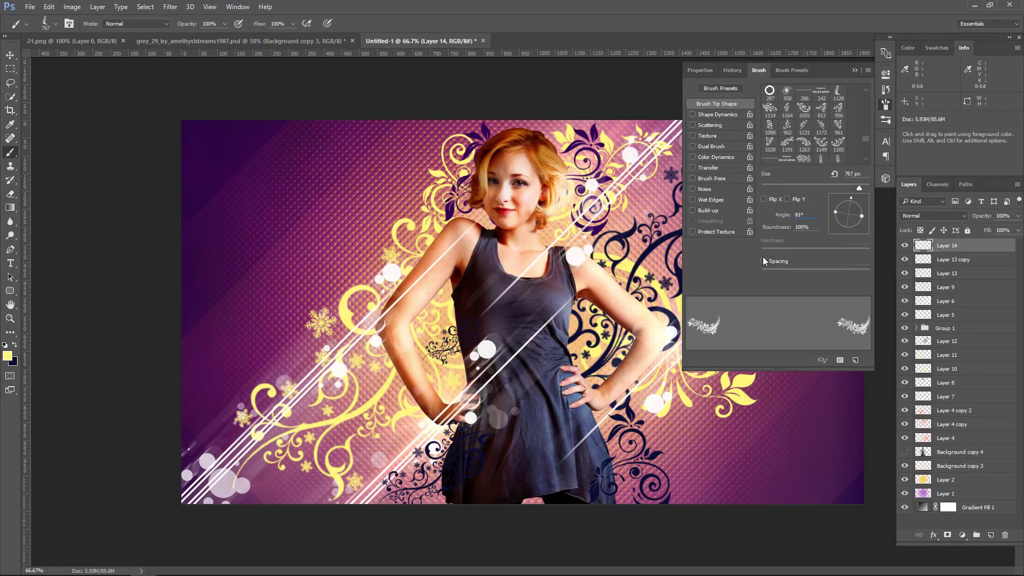
pyautogui.moveTo(830, 218); pyautogui.dragTo(858, 225)
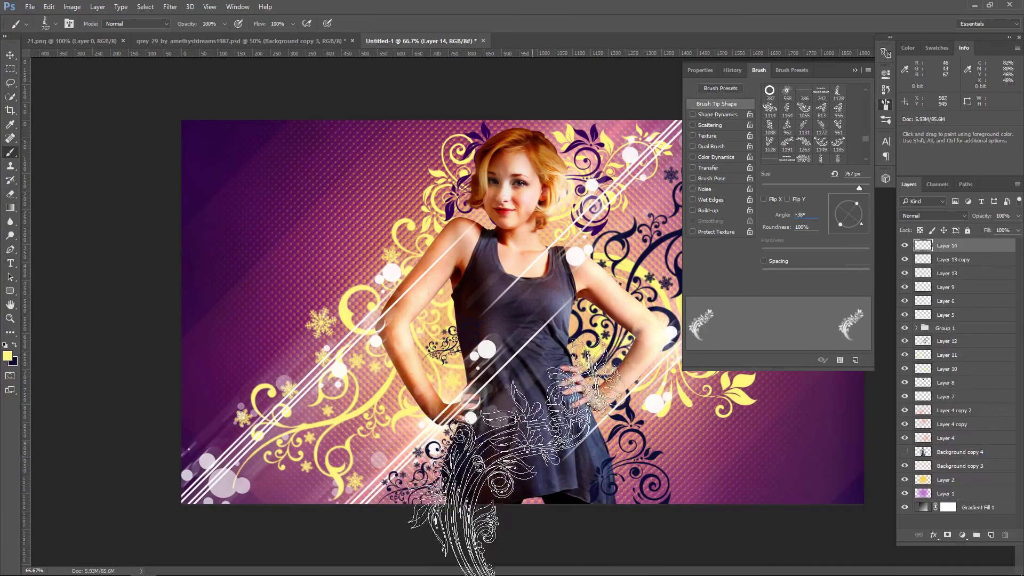
pyautogui.click(480, 490)
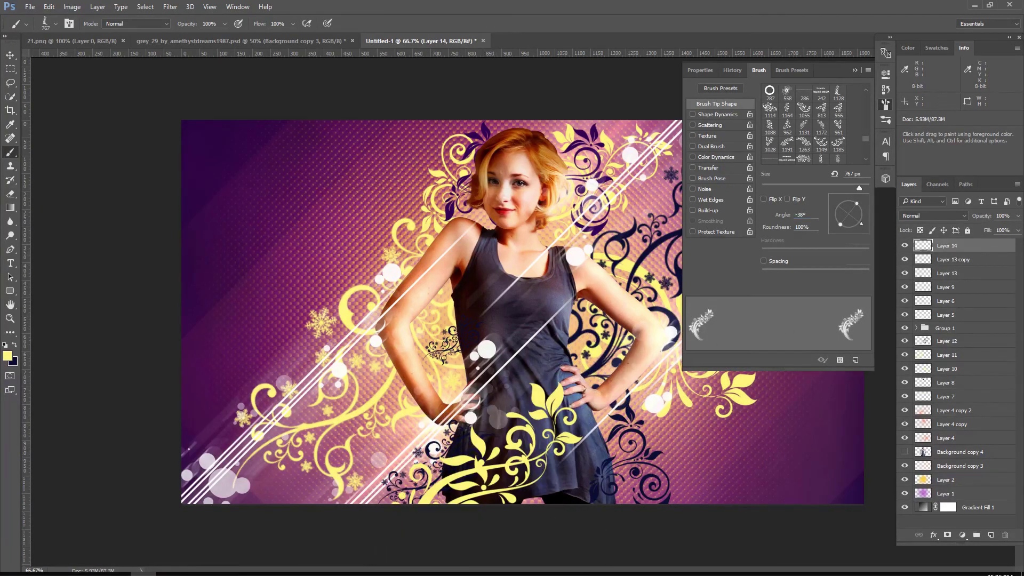
pyautogui.press('F5')
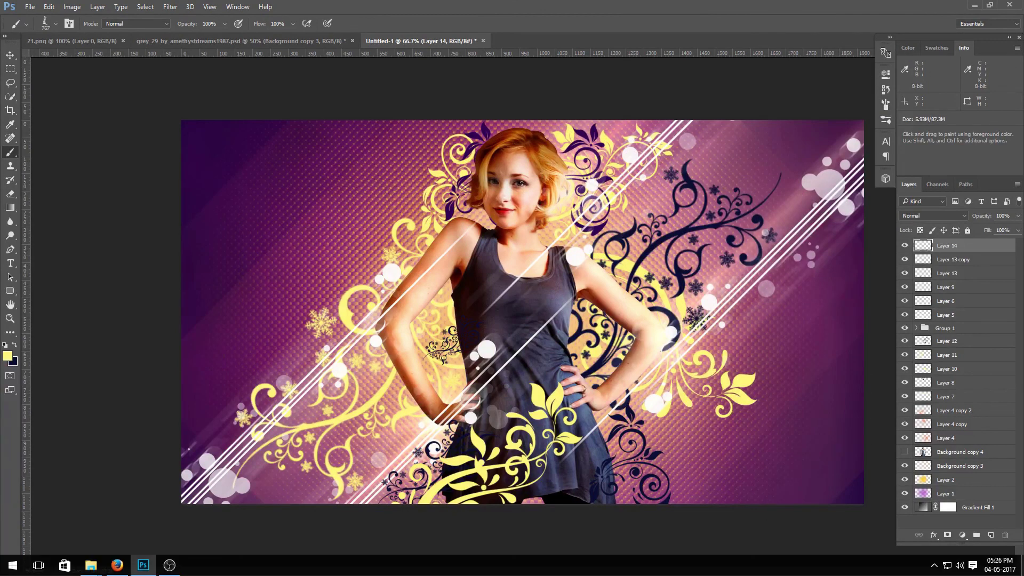
pyautogui.click(10, 54)
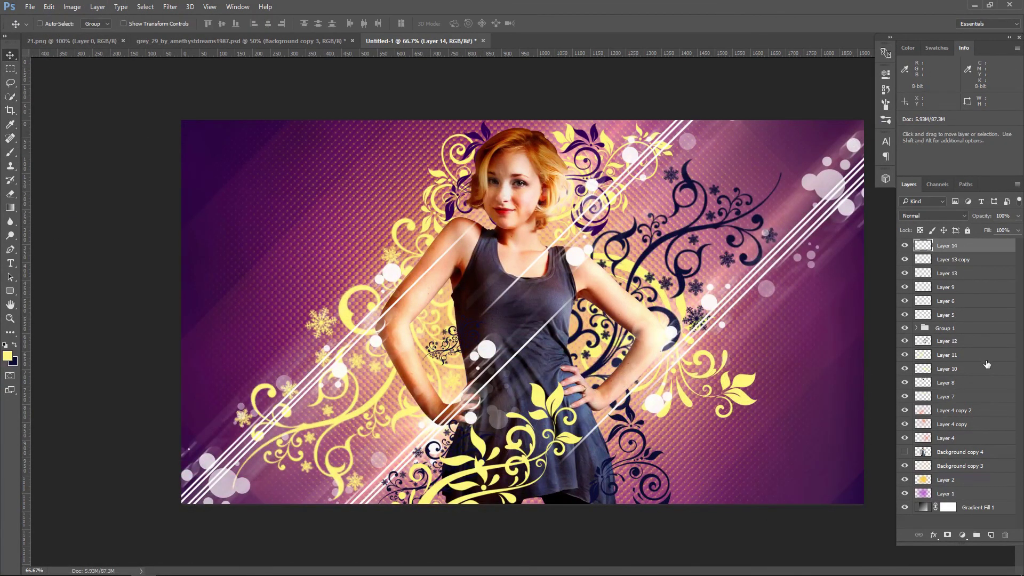
# Move Layer 4 and Layer 4 copy 2 higher in the layer stack
pyautogui.click(974, 442)
pyautogui.keyDown('ctrl'); pyautogui.click(974, 426); pyautogui.keyUp('ctrl')
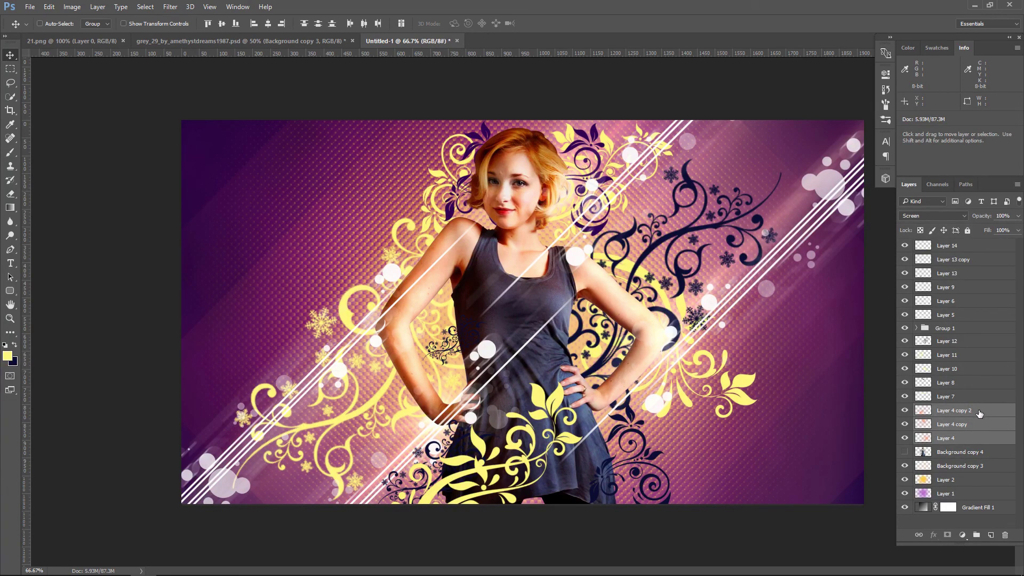
pyautogui.click(905, 410)
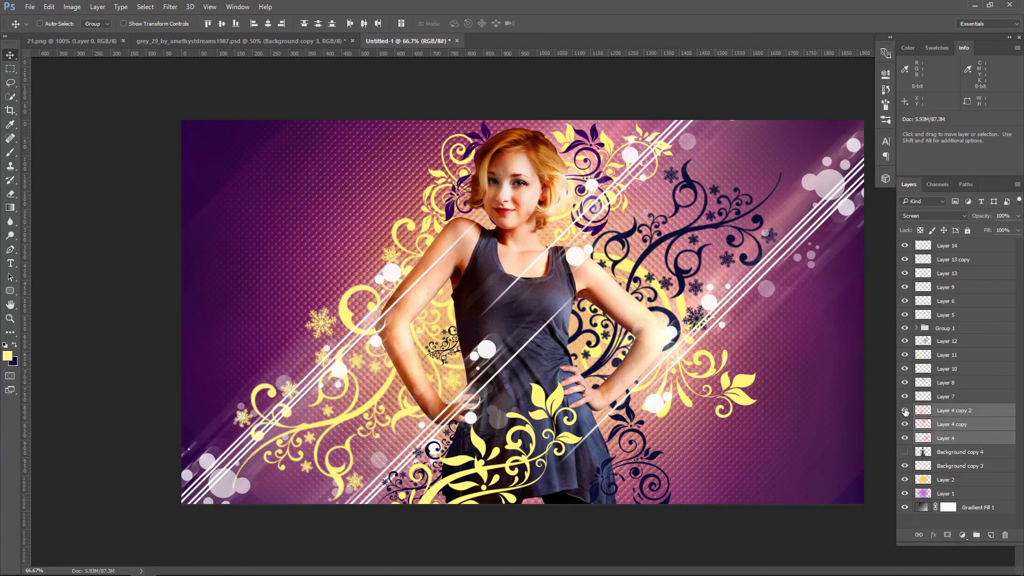
pyautogui.click(966, 411)
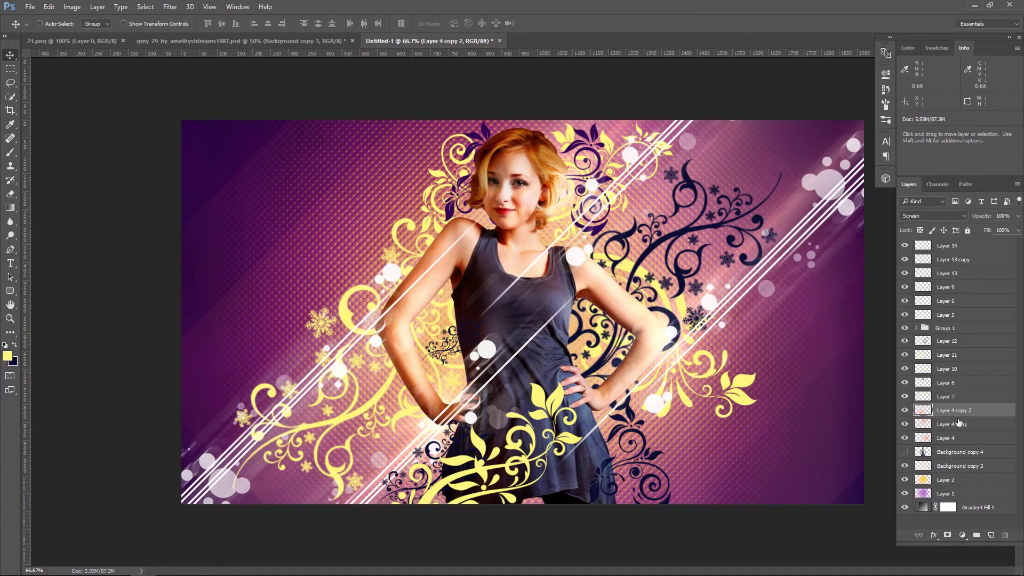
pyautogui.keyDown('ctrl'); pyautogui.click(958, 440); pyautogui.keyUp('ctrl')
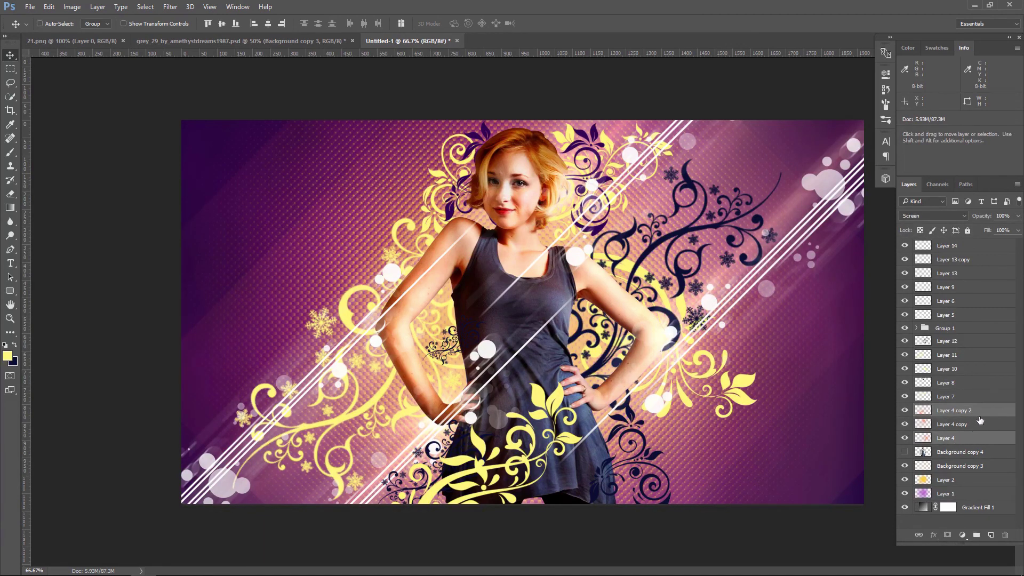
pyautogui.moveTo(981, 413)
pyautogui.mouseDown()
pyautogui.moveTo(991, 301)
pyautogui.moveTo(984, 309)
pyautogui.mouseUp()
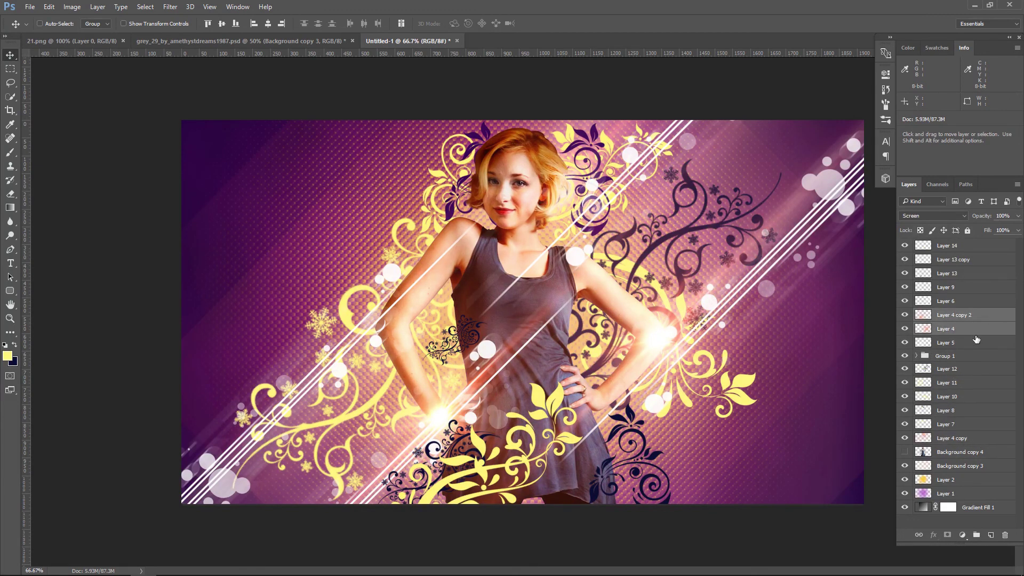
pyautogui.click(977, 318)
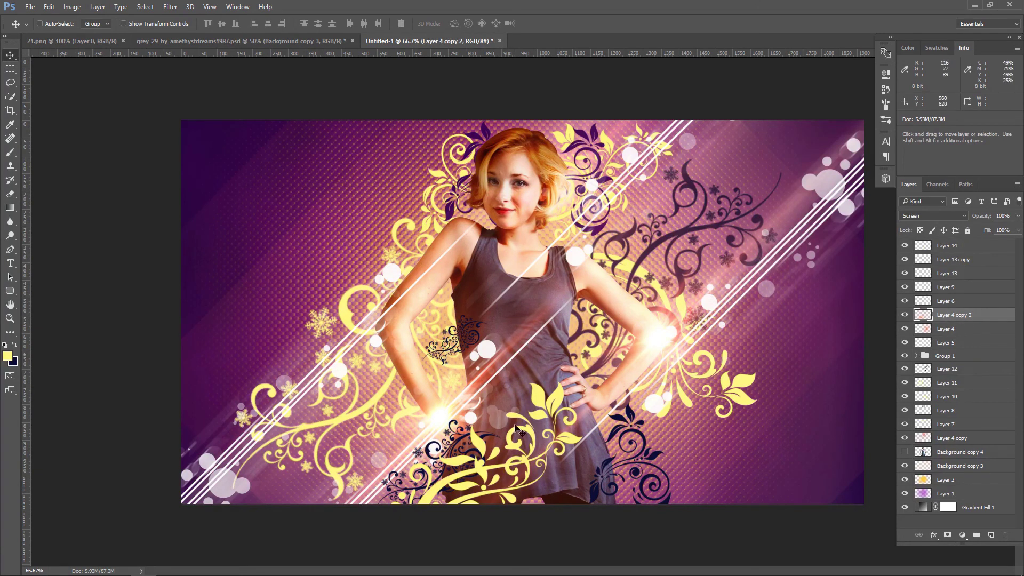
# Move the glow up-left, duplicate it, and nudge the copy about 15 px right and 16 px up
pyautogui.moveTo(428, 413); pyautogui.dragTo(371, 323)
pyautogui.hotkey('ctrl', 'j')
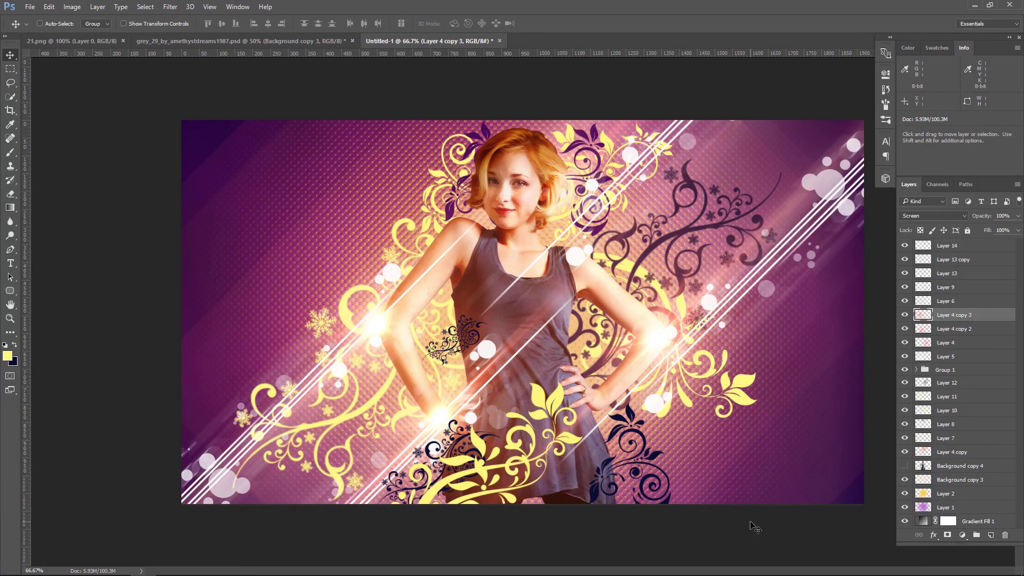
pyautogui.moveTo(376, 328); pyautogui.dragTo(381, 321)
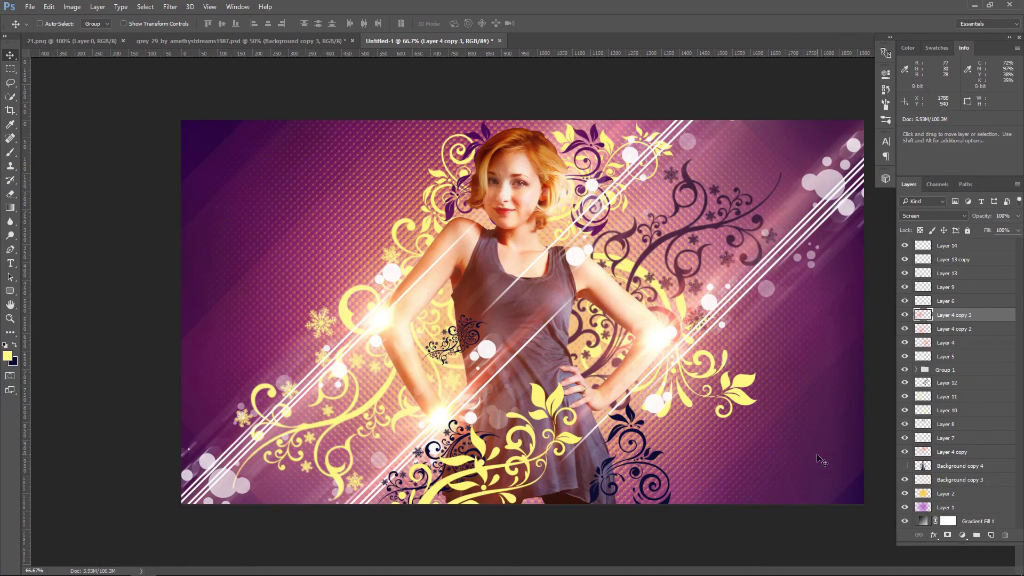
pyautogui.click(905, 315)
pyautogui.click(975, 245)
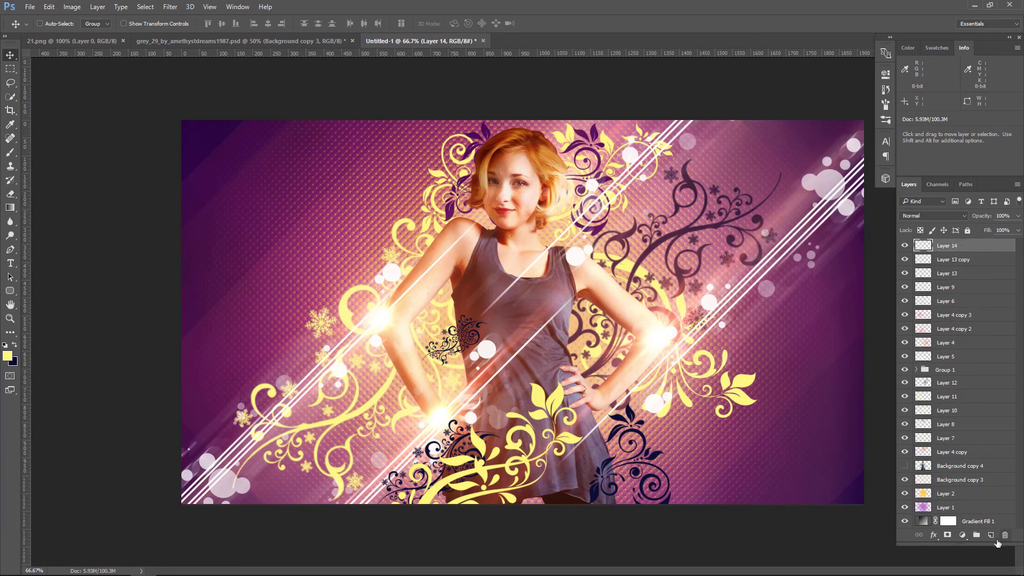
# Stamp all visible layers into a new merged layer on top
pyautogui.hotkey('shift', 'ctrl', 'alt', 'e')
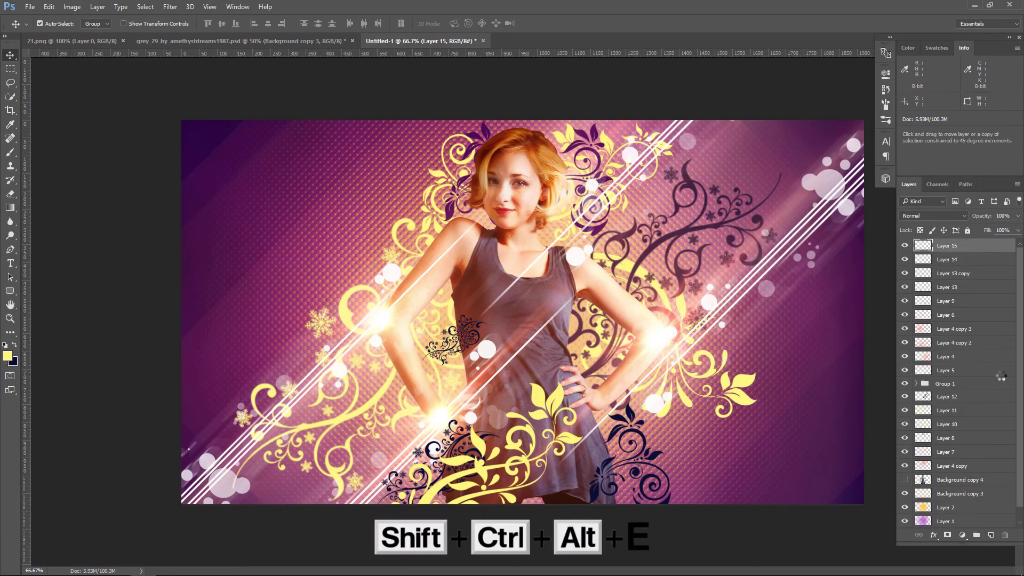
pyautogui.click(904, 245)
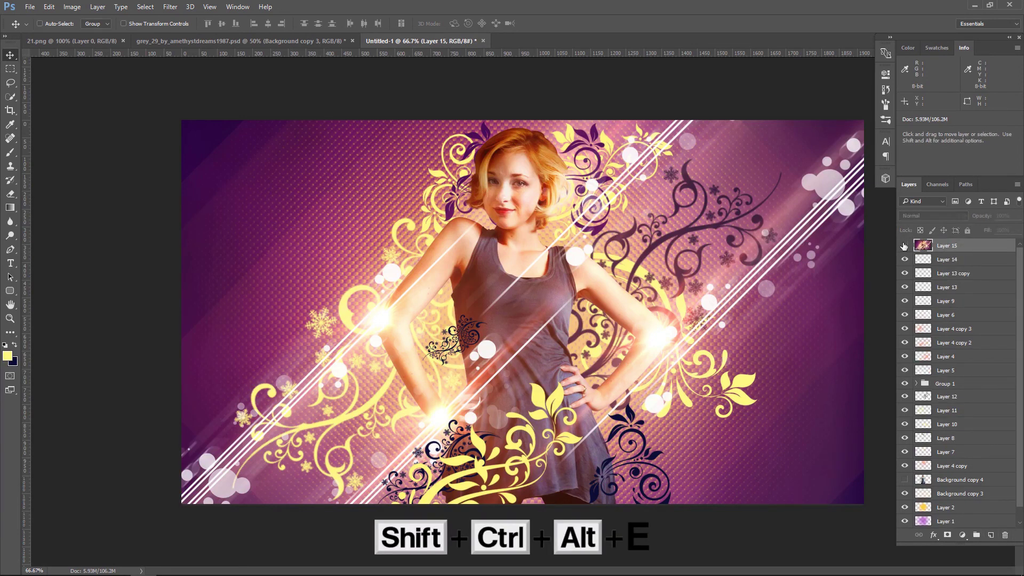
pyautogui.click(903, 245)
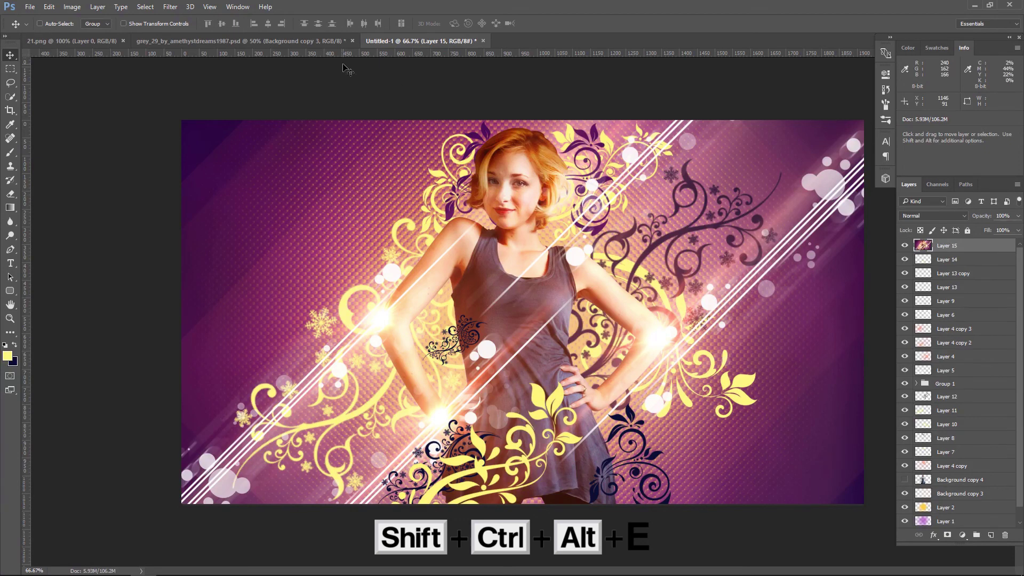
# In Camera Raw, set Clarity +38, Highlights +43, more contrast, magenta tint, Temperature +2, Vibrance +13
pyautogui.click(170, 7)
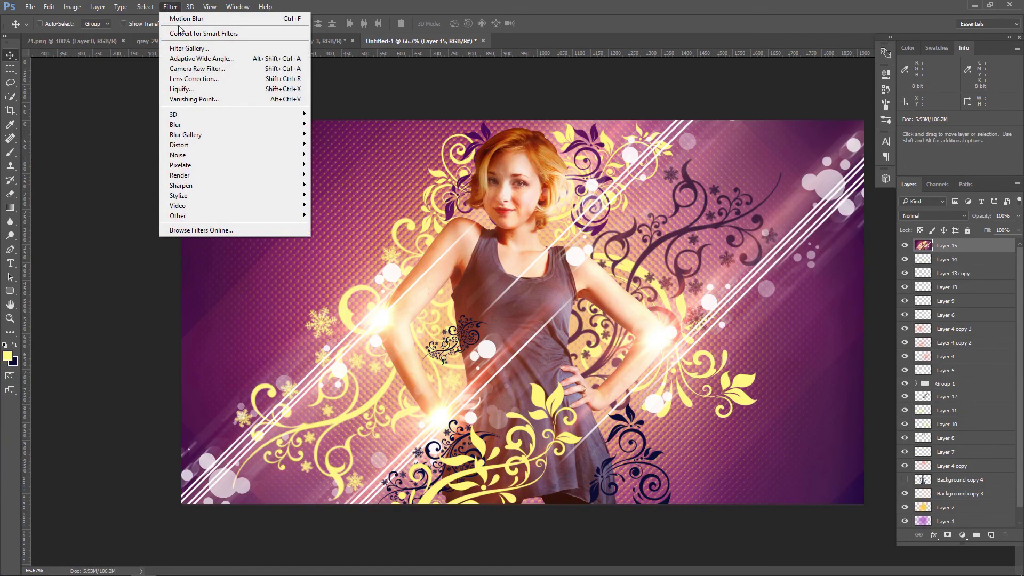
pyautogui.click(198, 69)
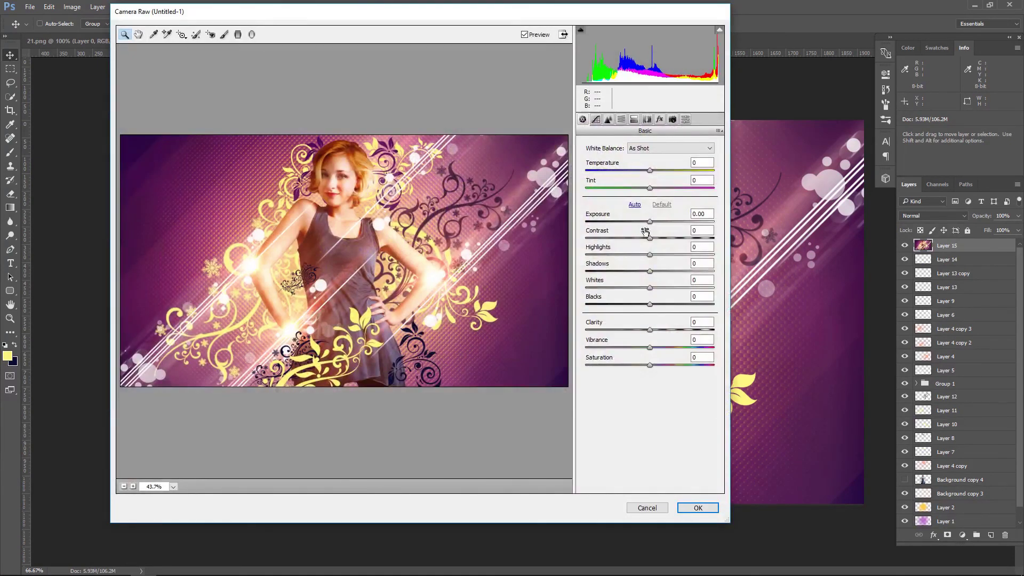
pyautogui.moveTo(657, 328); pyautogui.dragTo(674, 329)
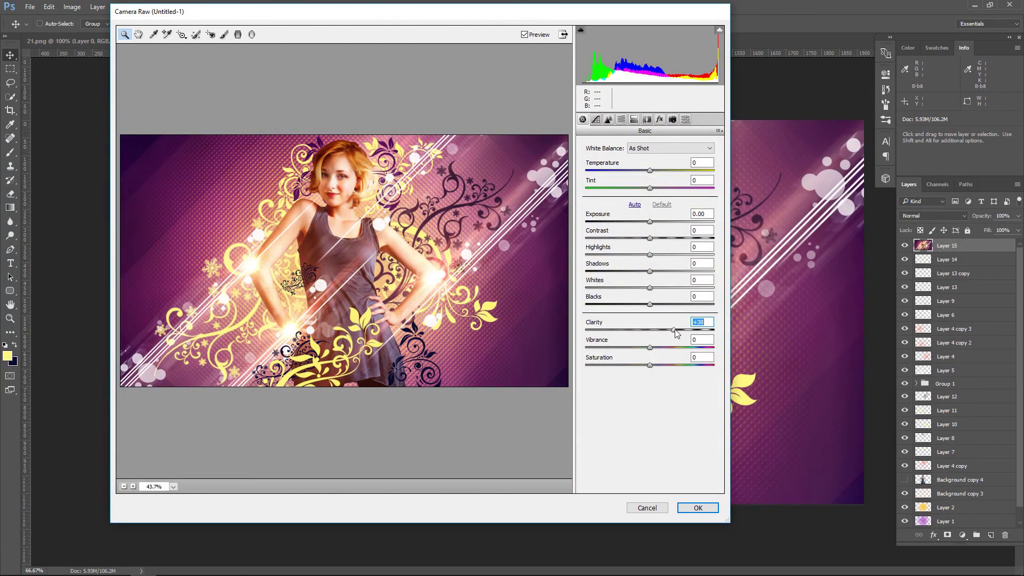
pyautogui.moveTo(651, 258)
pyautogui.mouseDown()
pyautogui.moveTo(679, 257)
pyautogui.moveTo(661, 271)
pyautogui.moveTo(678, 288)
pyautogui.moveTo(637, 304)
pyautogui.mouseUp()
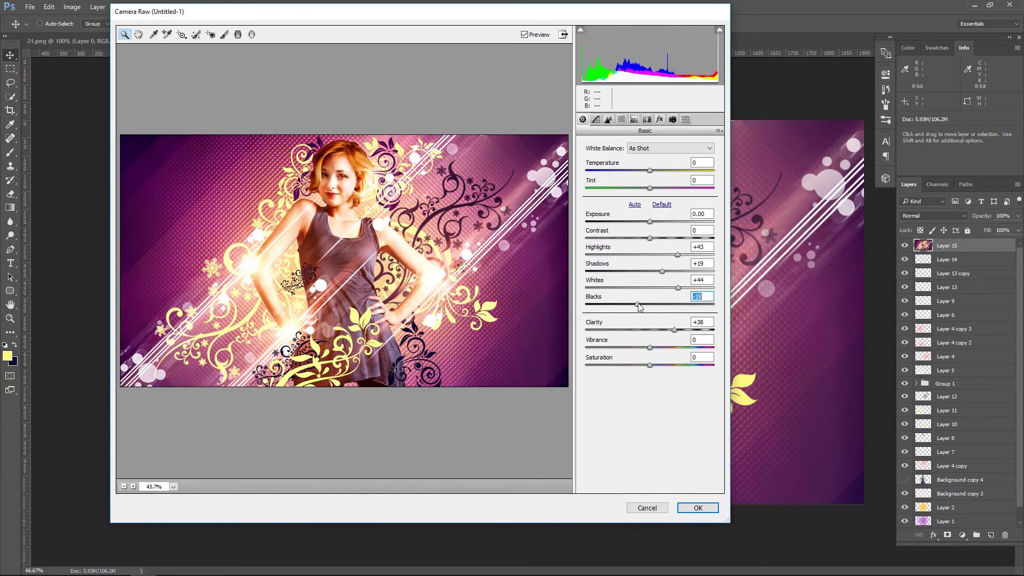
pyautogui.moveTo(649, 221); pyautogui.dragTo(645, 221)
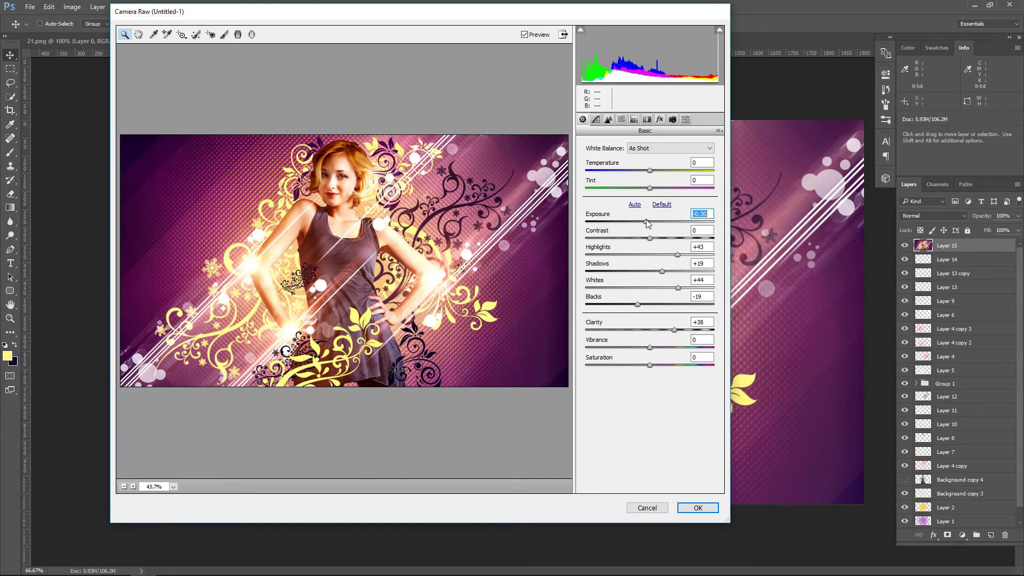
pyautogui.moveTo(649, 238); pyautogui.dragTo(671, 250)
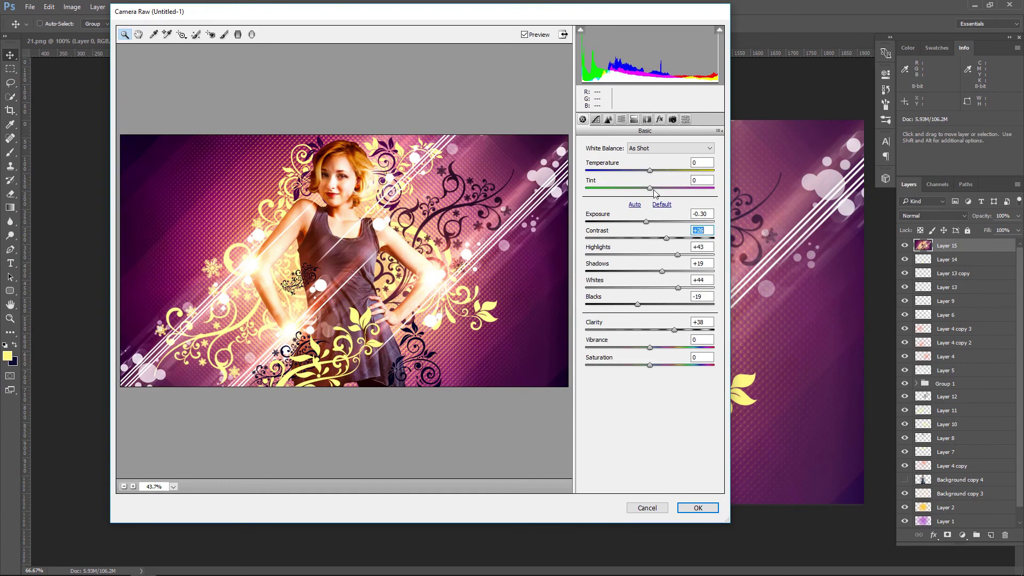
pyautogui.moveTo(650, 187)
pyautogui.mouseDown()
pyautogui.moveTo(658, 187)
pyautogui.moveTo(648, 171)
pyautogui.mouseUp()
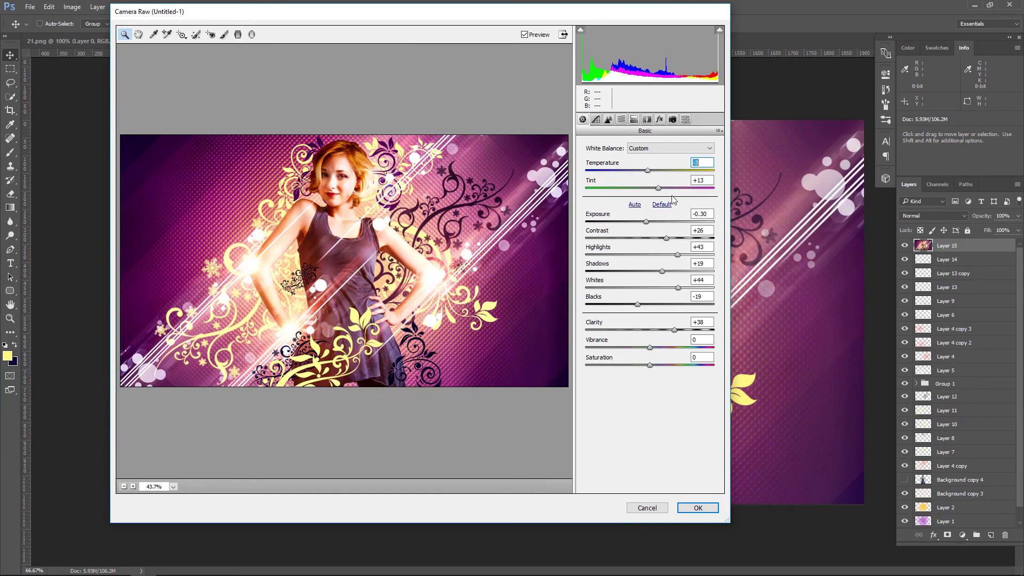
pyautogui.moveTo(659, 189); pyautogui.dragTo(665, 189)
pyautogui.click(647, 170)
pyautogui.moveTo(647, 171); pyautogui.dragTo(652, 171)
pyautogui.moveTo(649, 347)
pyautogui.mouseDown()
pyautogui.moveTo(665, 347)
pyautogui.moveTo(645, 365)
pyautogui.mouseUp()
# Brighten highlights and lift darks on the Tone Curve, then apply the Camera Raw filter
pyautogui.click(595, 118)
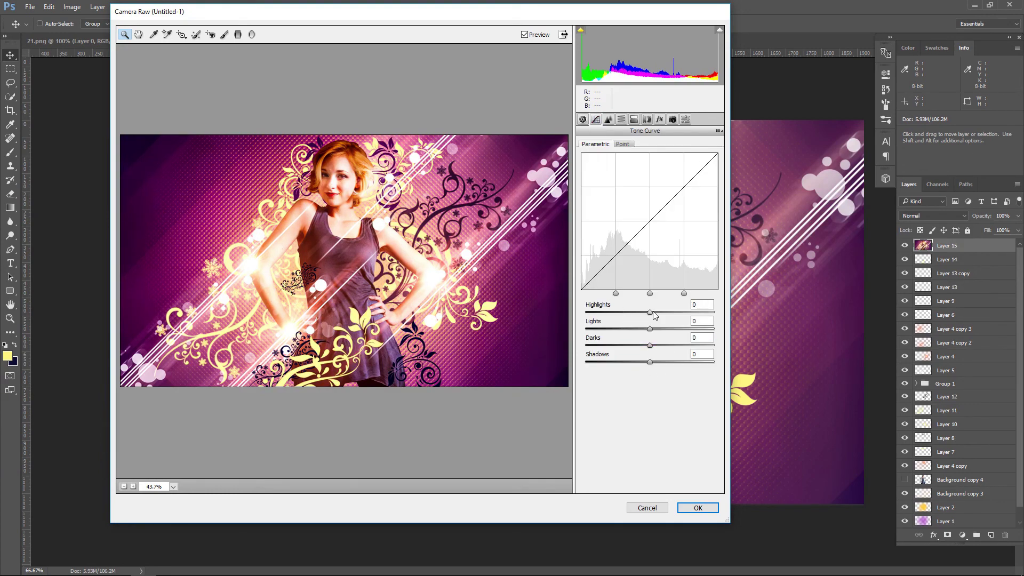
pyautogui.moveTo(650, 312)
pyautogui.mouseDown()
pyautogui.moveTo(677, 312)
pyautogui.moveTo(624, 328)
pyautogui.mouseUp()
pyautogui.moveTo(650, 344)
pyautogui.mouseDown()
pyautogui.moveTo(668, 345)
pyautogui.moveTo(588, 362)
pyautogui.moveTo(609, 363)
pyautogui.mouseUp()
pyautogui.click(700, 507)
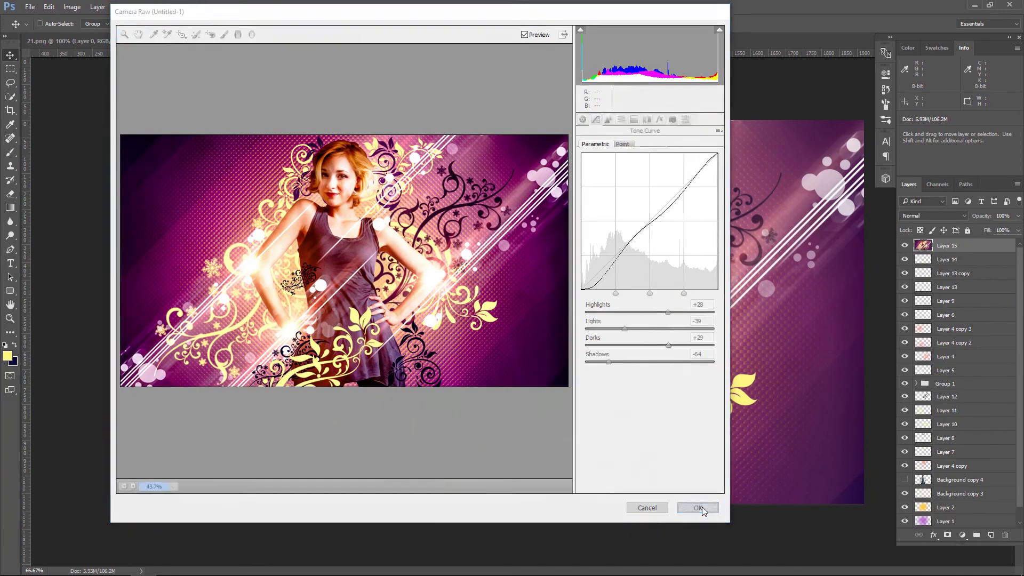
# Add a Color Lookup adjustment layer using the FallColors.look 3DLUT file
pyautogui.click(905, 246)
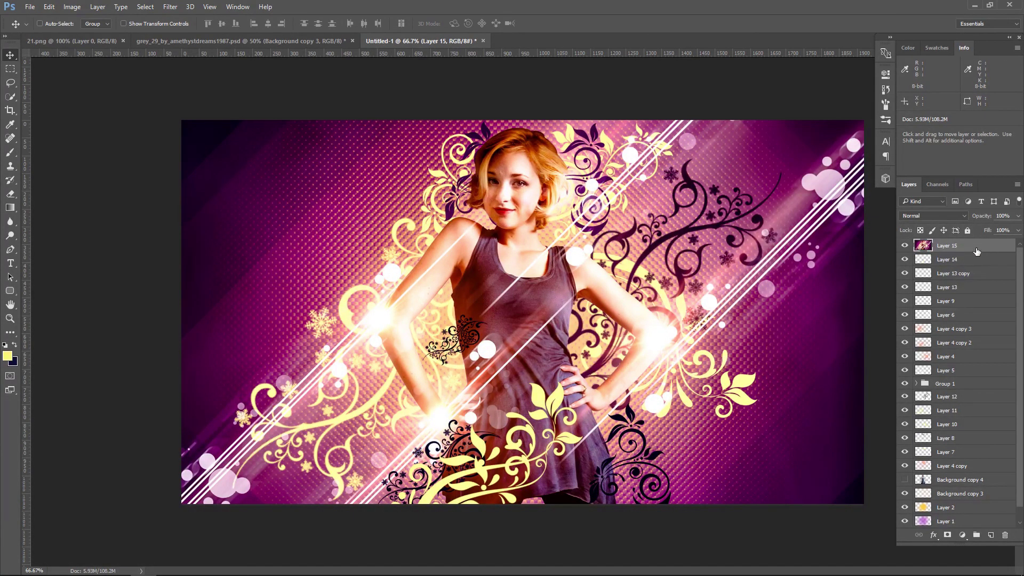
pyautogui.click(961, 535)
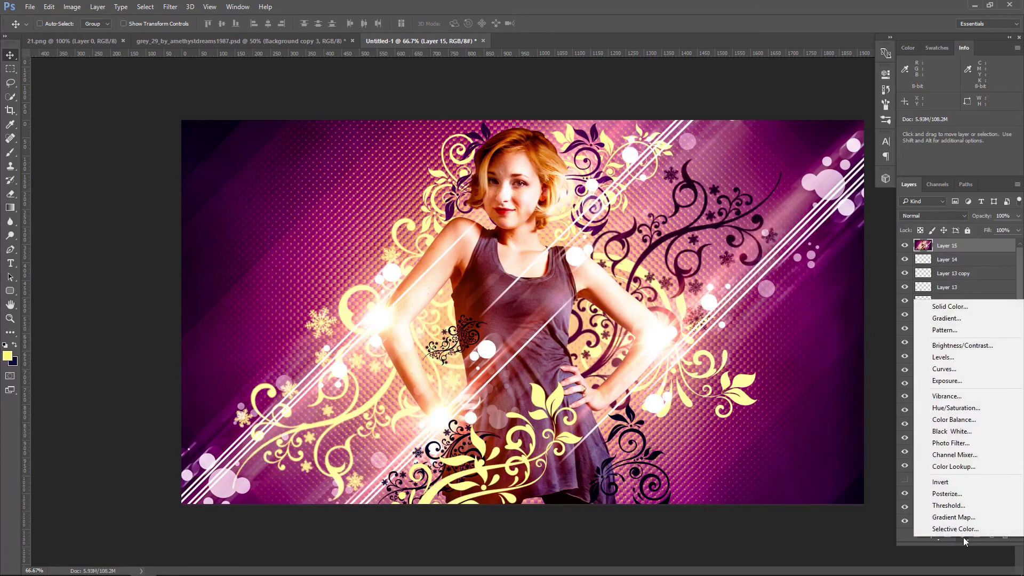
pyautogui.click(970, 476)
pyautogui.click(799, 105)
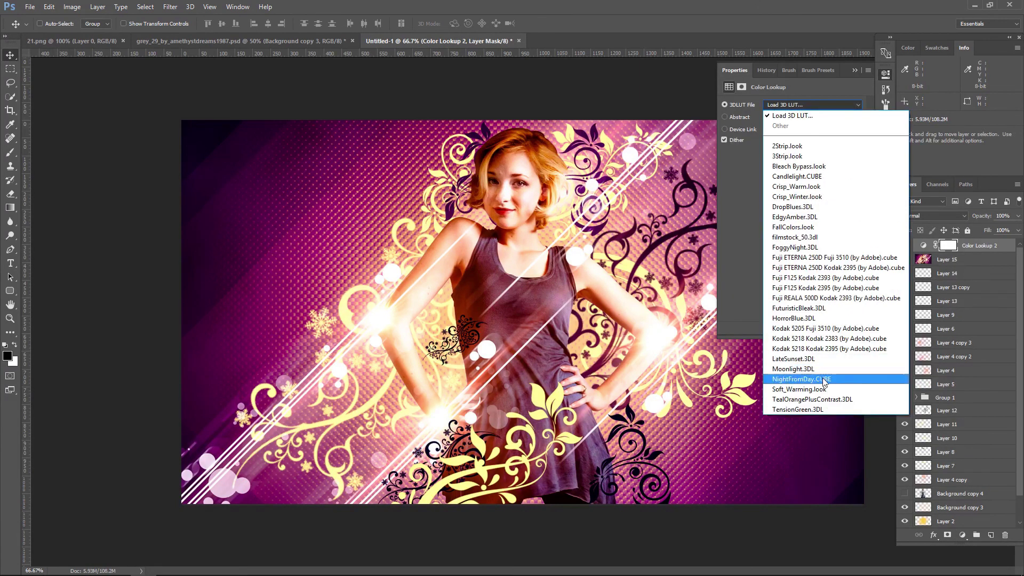
pyautogui.click(826, 394)
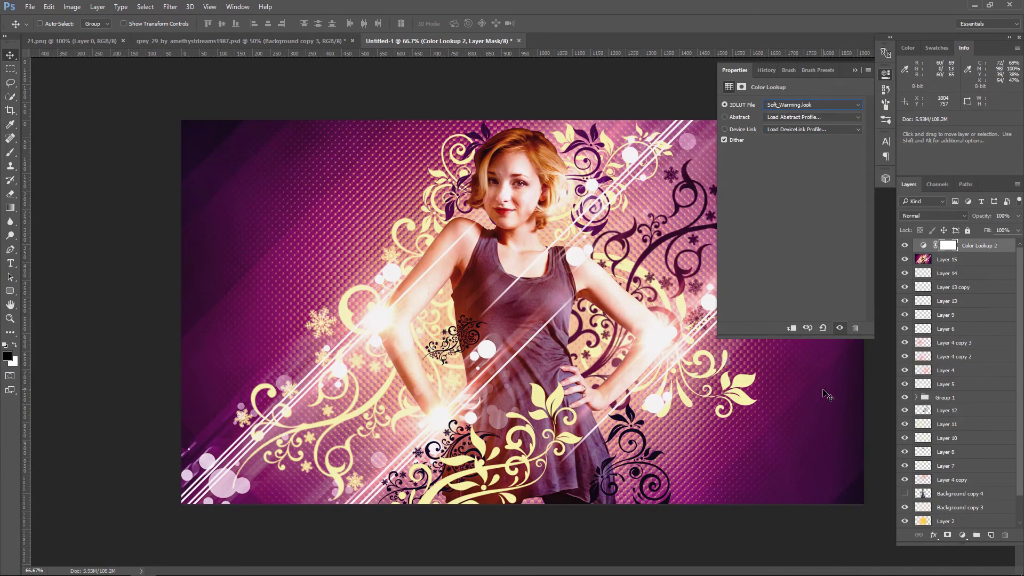
pyautogui.click(810, 105)
pyautogui.click(810, 226)
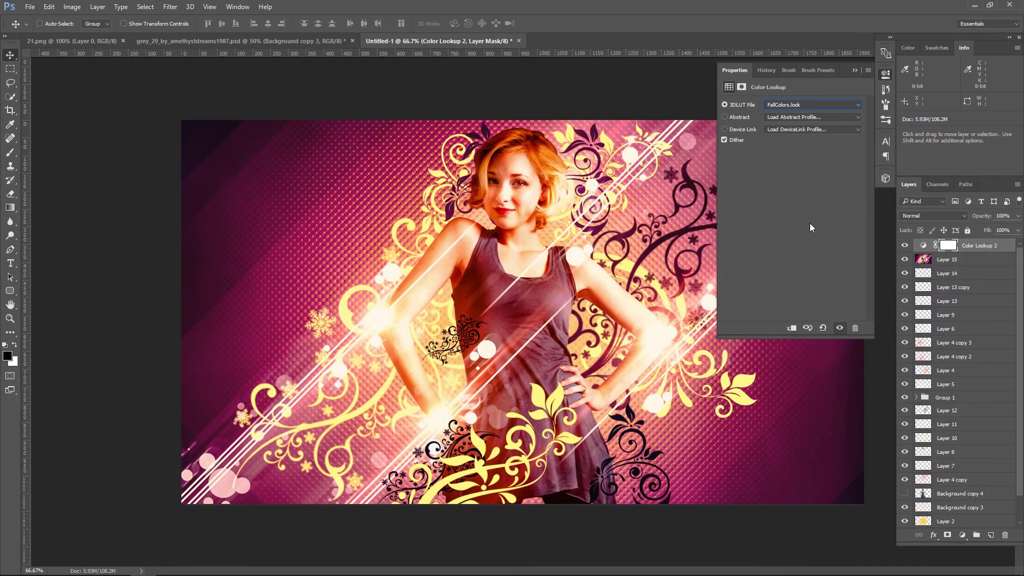
pyautogui.click(855, 70)
# Lower the Color Lookup layer's opacity to about 40%
pyautogui.click(1017, 215)
pyautogui.moveTo(1017, 228); pyautogui.dragTo(987, 229)
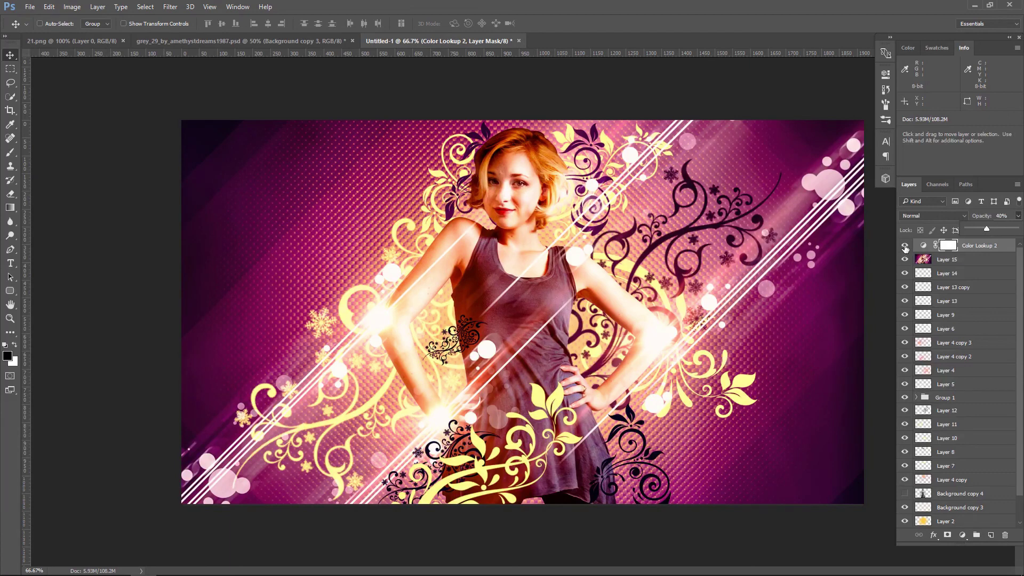
pyautogui.click(905, 245)
pyautogui.click(904, 245)
pyautogui.click(962, 534)
# Add a Color Balance layer pushing midtones toward blue (about +31) at roughly 51% opacity
pyautogui.click(955, 420)
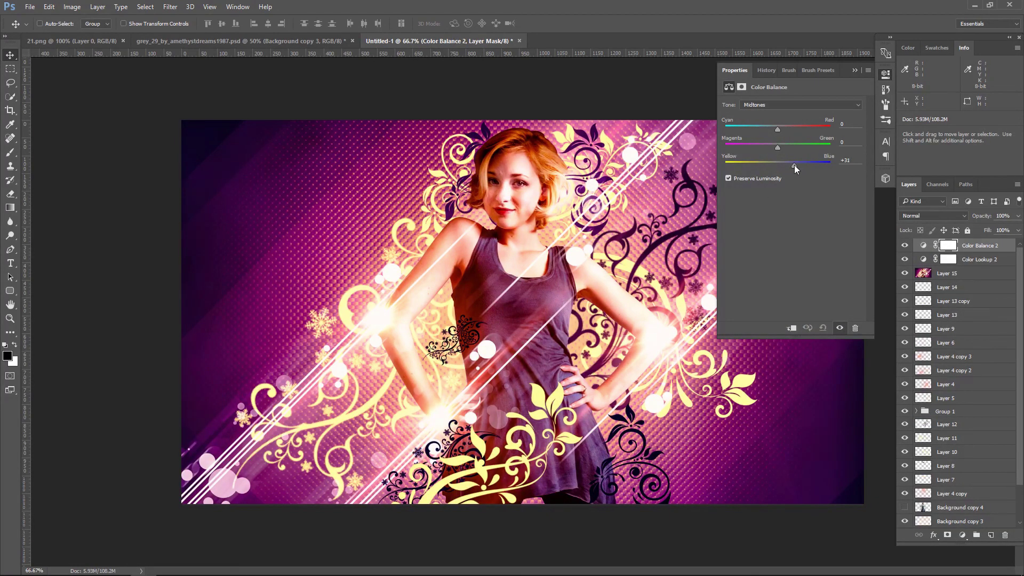
pyautogui.moveTo(777, 127)
pyautogui.mouseDown()
pyautogui.moveTo(766, 121)
pyautogui.moveTo(769, 146)
pyautogui.mouseUp()
pyautogui.click(854, 70)
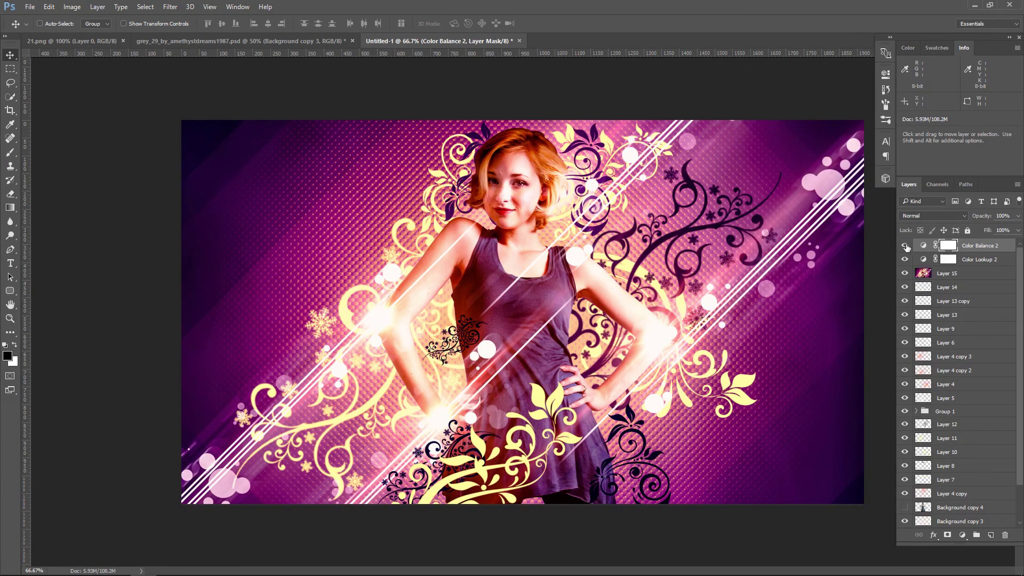
pyautogui.click(904, 246)
pyautogui.moveTo(1017, 216); pyautogui.dragTo(996, 229)
# Add a Photo Filter adjustment layer with a blue filter colour
pyautogui.click(962, 535)
pyautogui.click(962, 446)
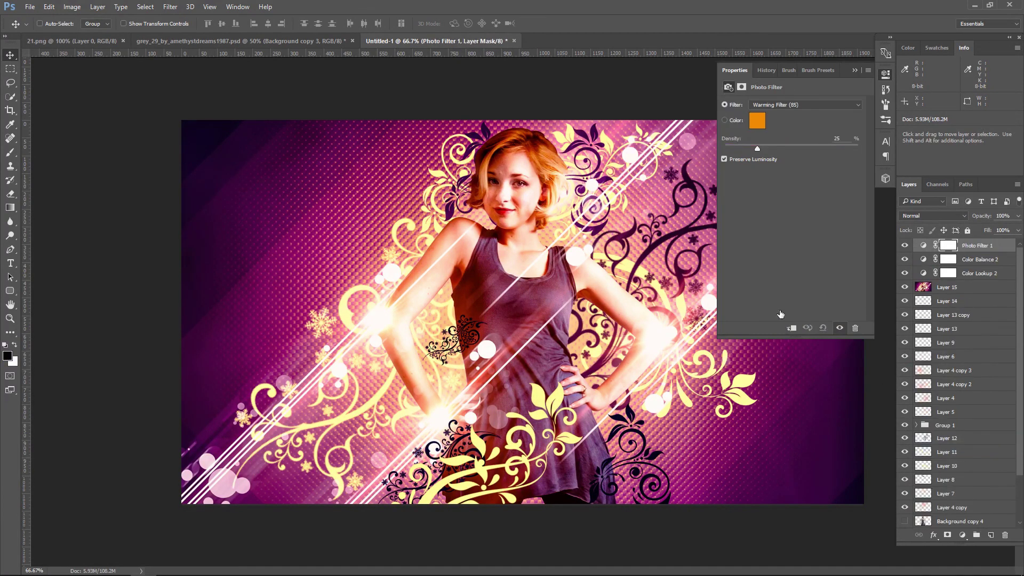
pyautogui.click(757, 121)
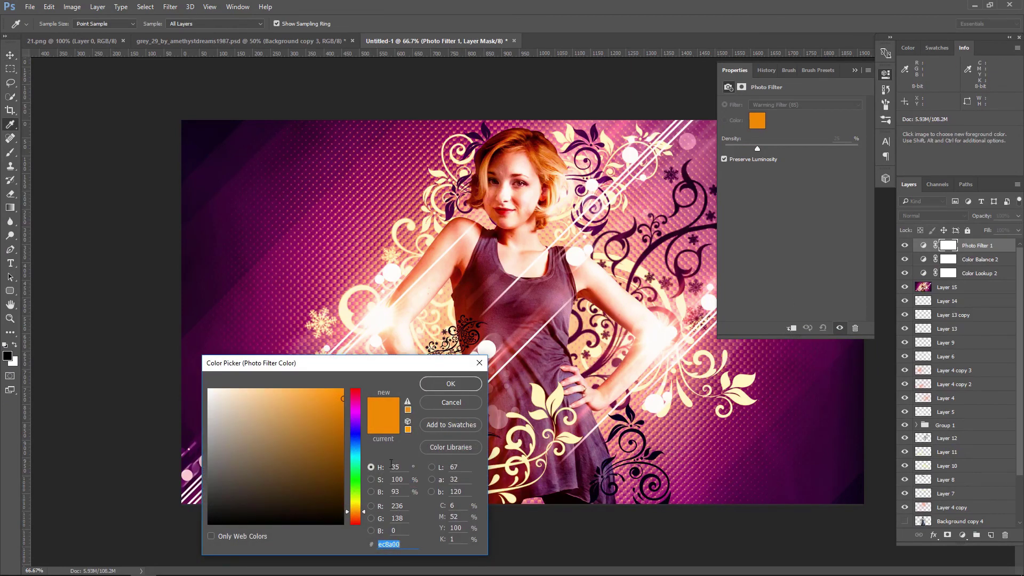
pyautogui.moveTo(354, 519)
pyautogui.mouseDown()
pyautogui.moveTo(356, 433)
pyautogui.moveTo(356, 449)
pyautogui.mouseUp()
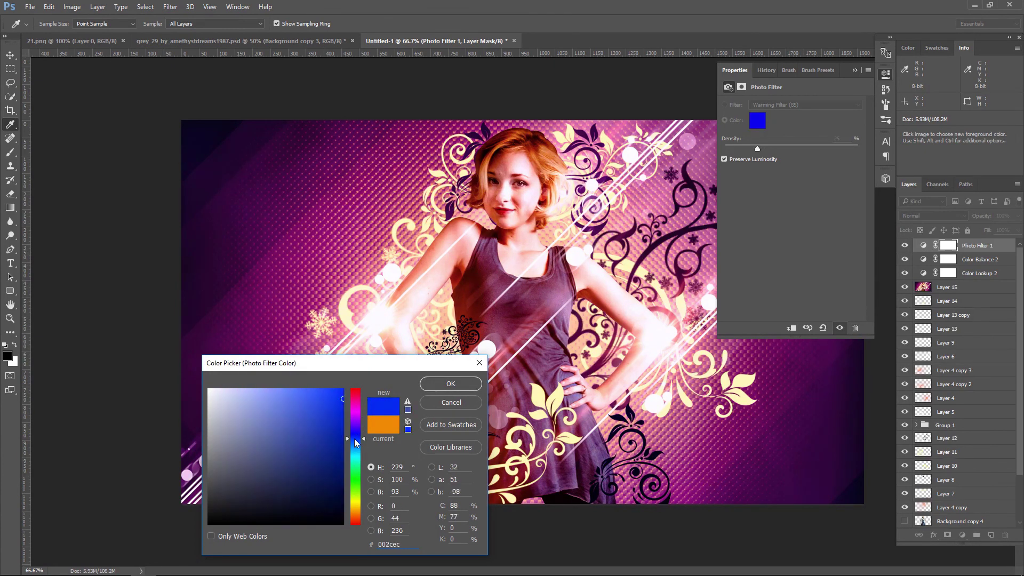
pyautogui.click(459, 386)
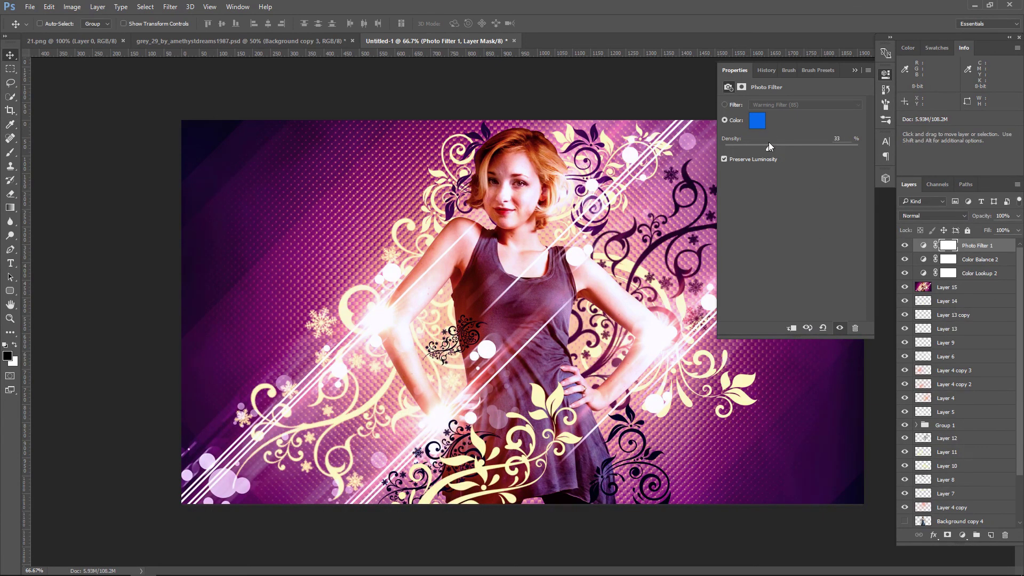
pyautogui.click(854, 70)
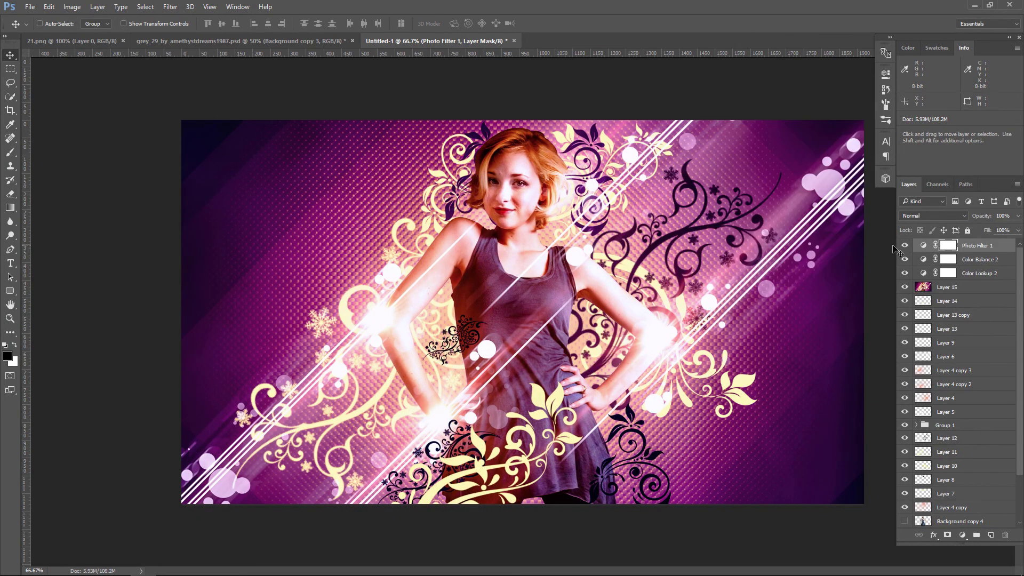
# Set the Photo Filter layer to 50% opacity and stamp all visible layers into Layer 16
pyautogui.click(904, 245)
pyautogui.click(1017, 215)
pyautogui.moveTo(992, 228); pyautogui.dragTo(990, 228)
pyautogui.hotkey('shift', 'ctrl', 'alt', 'e')
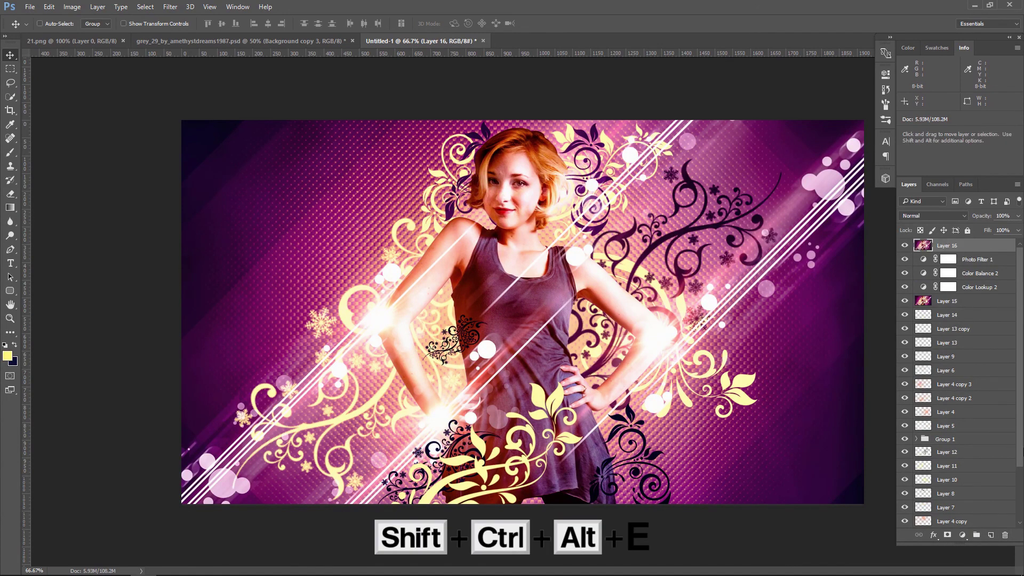